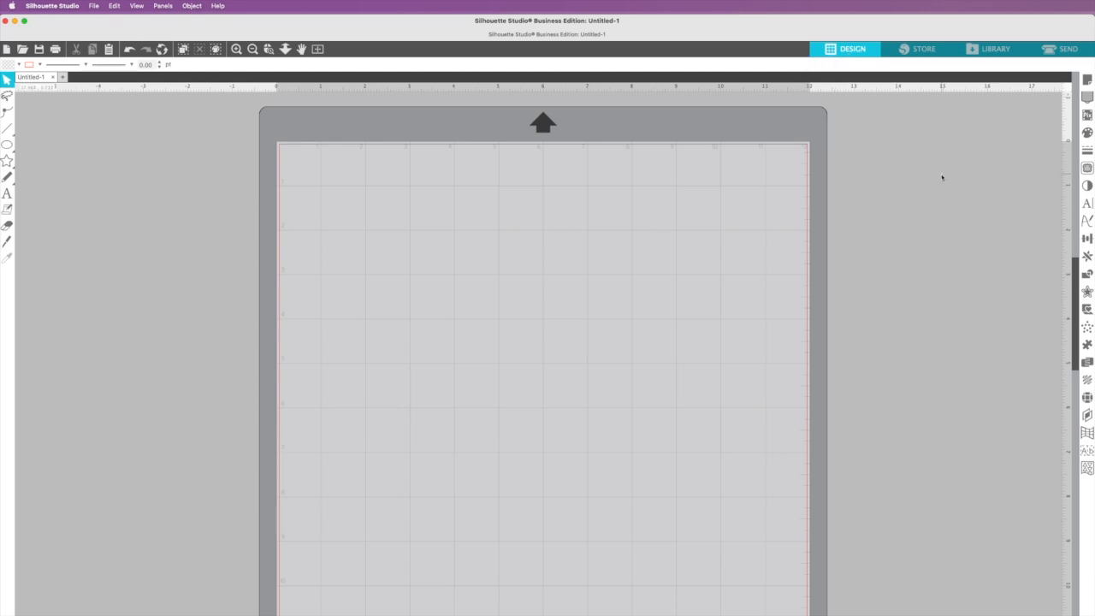
# Set up the page with machine None, cutting mat None and a 12x12 media size.
pyautogui.click(1087, 79)
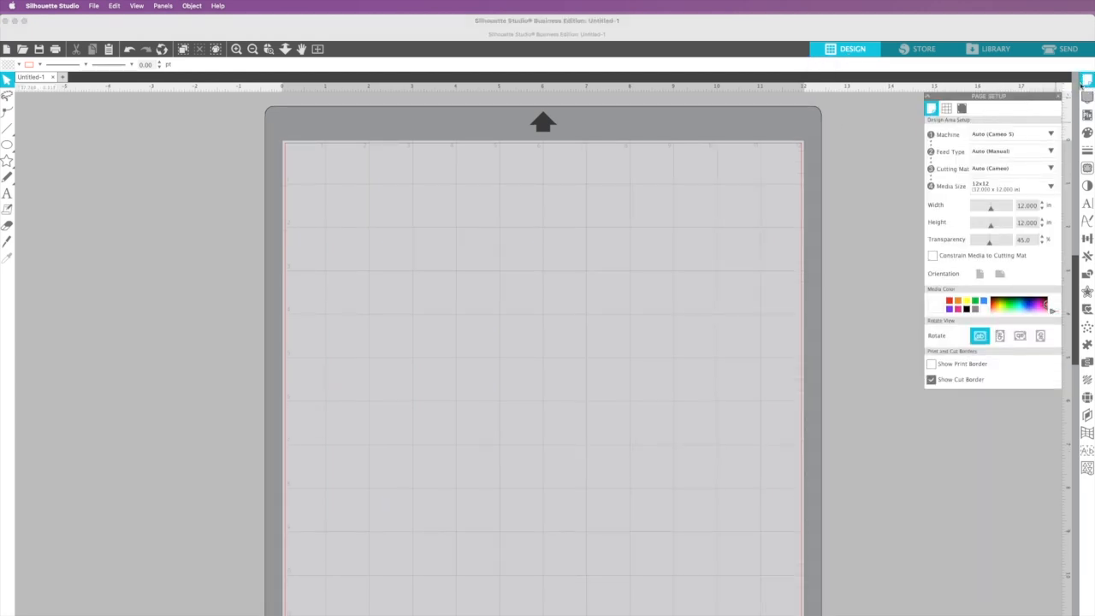
pyautogui.click(1085, 83)
pyautogui.click(1087, 80)
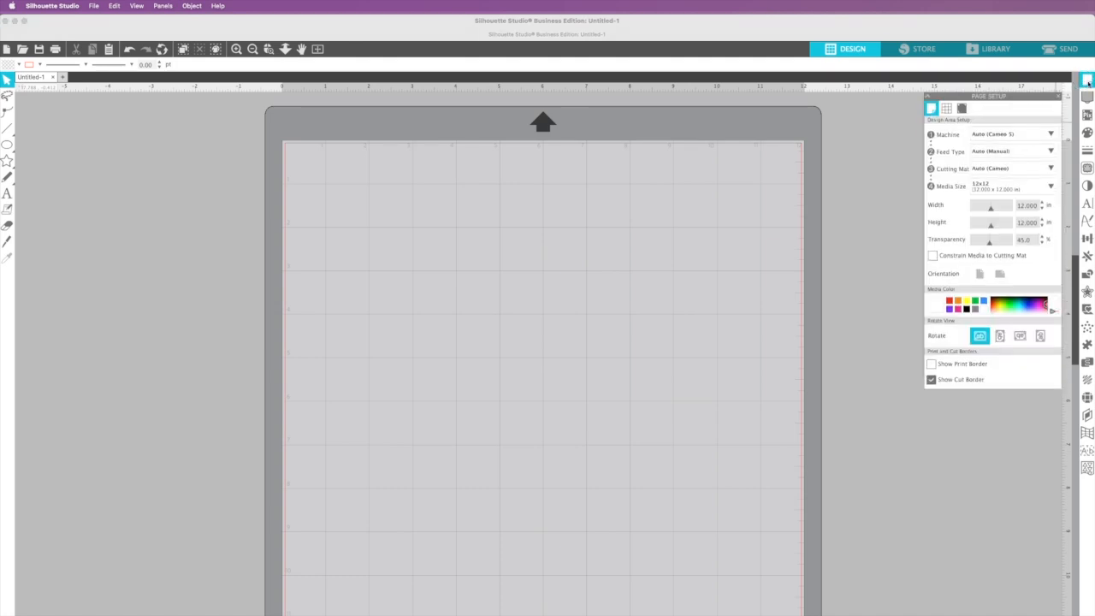
pyautogui.click(1017, 135)
pyautogui.click(983, 366)
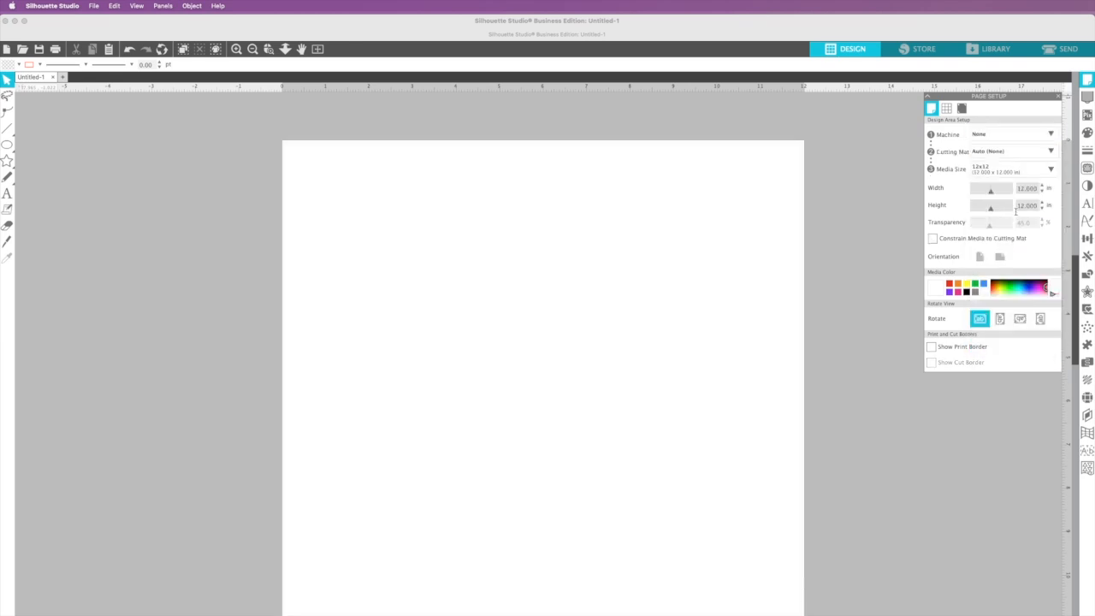
pyautogui.click(1004, 153)
pyautogui.click(990, 178)
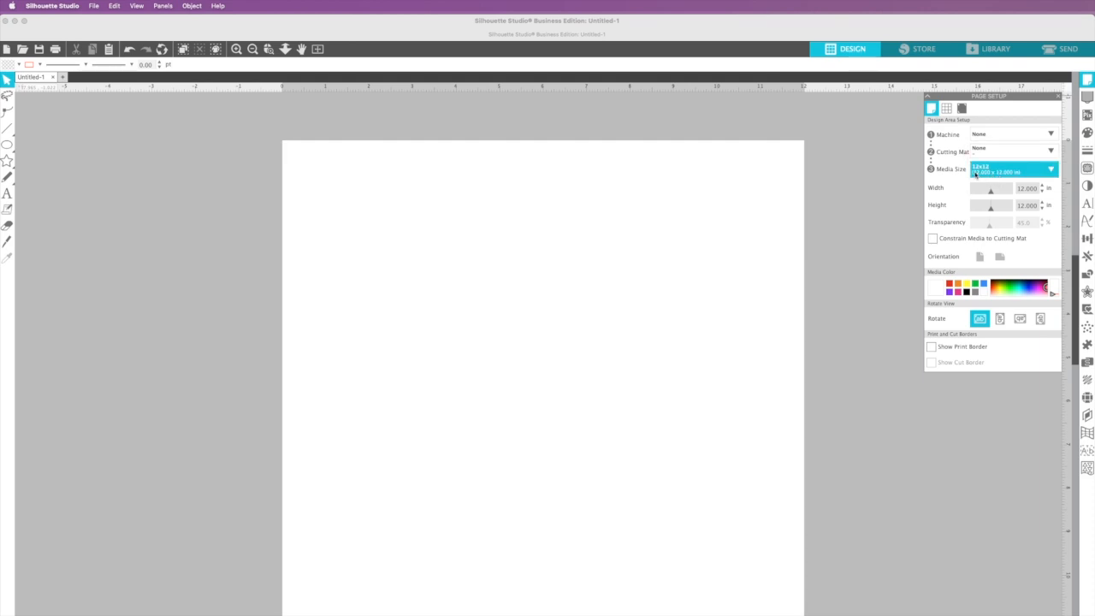
pyautogui.click(993, 172)
pyautogui.click(994, 172)
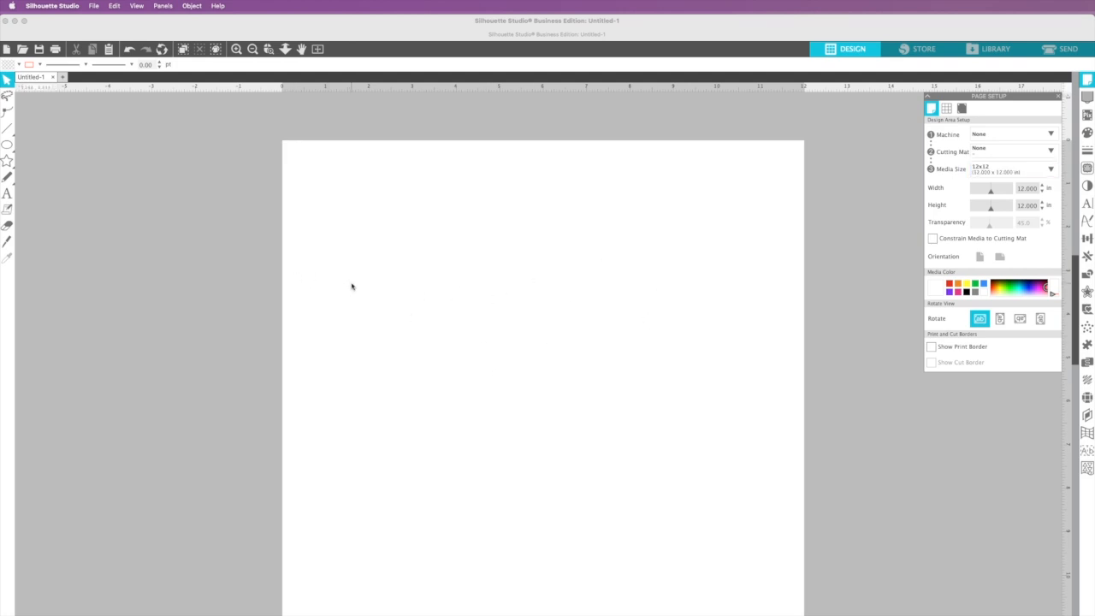
# Draw a circle about 2.78 in across in the upper middle of the page.
pyautogui.moveTo(9, 147)
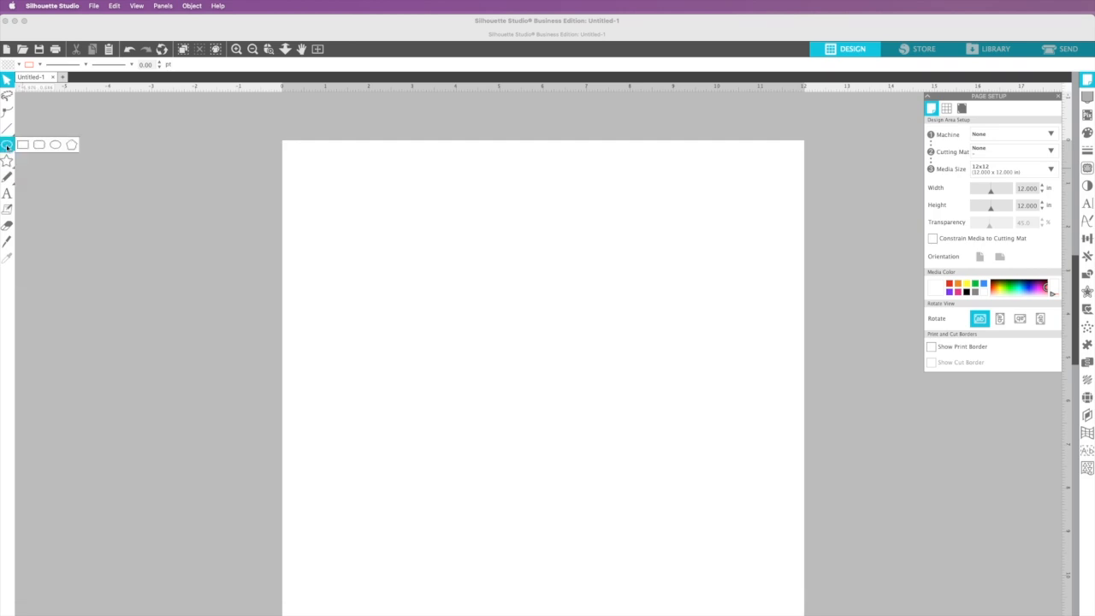
pyautogui.click(55, 145)
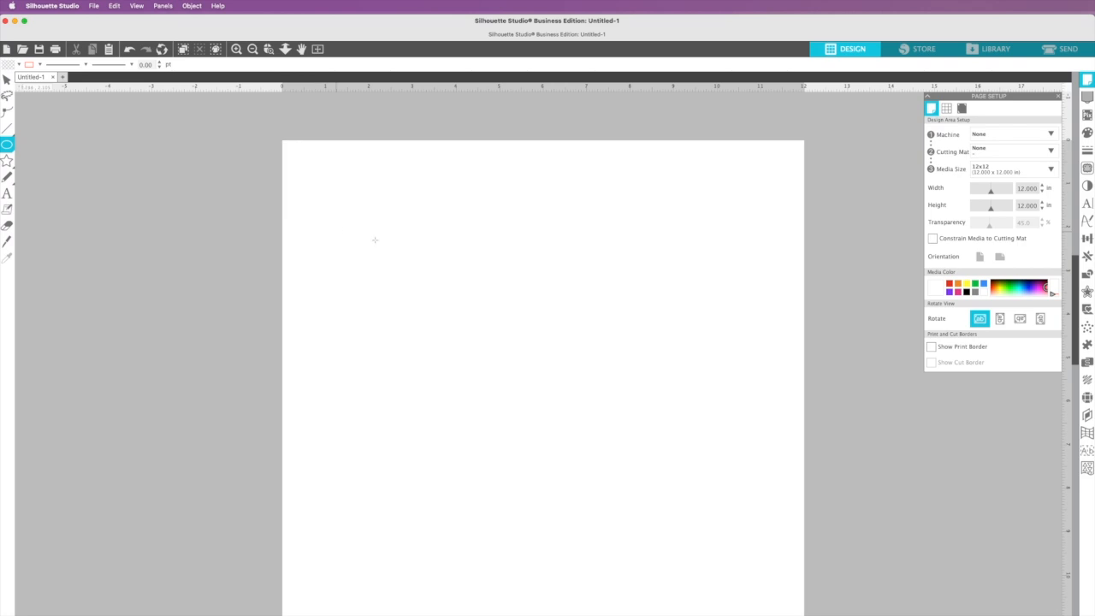
pyautogui.moveTo(408, 231); pyautogui.dragTo(538, 343)
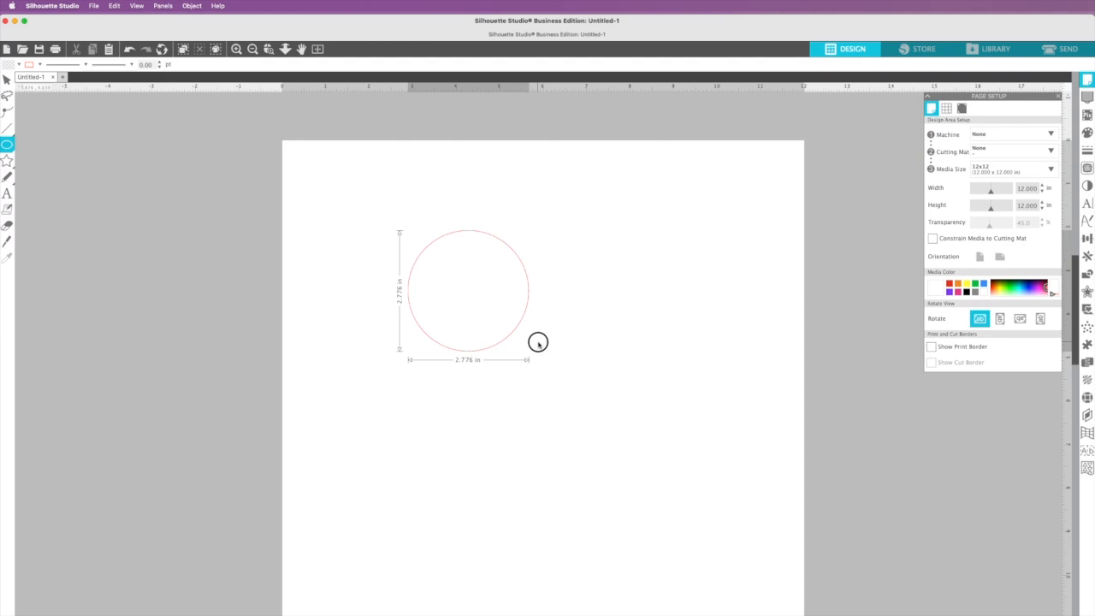
pyautogui.moveTo(538, 343); pyautogui.dragTo(537, 344)
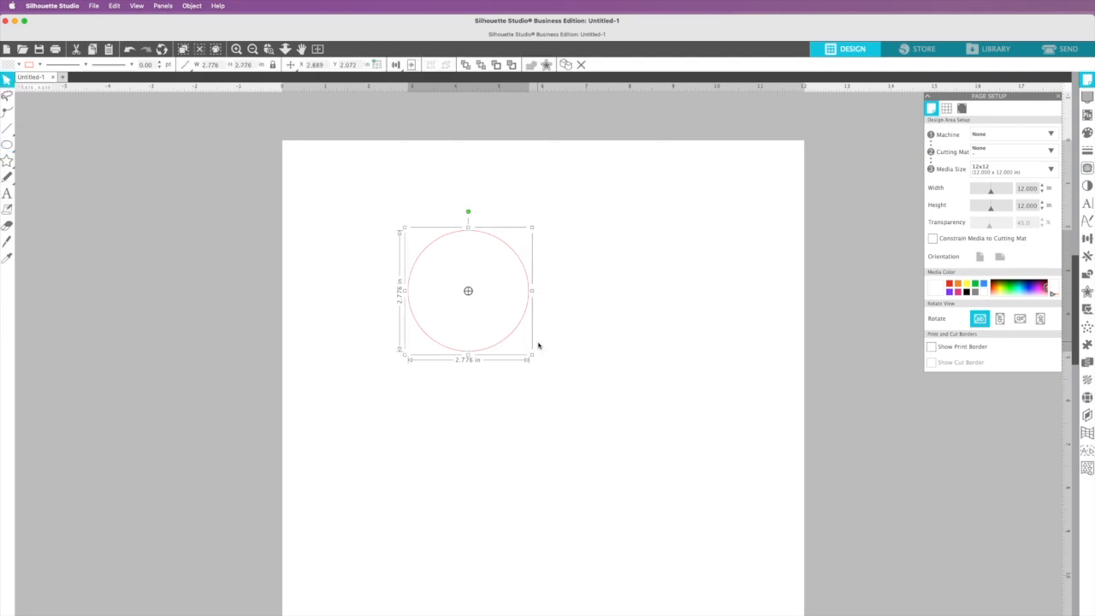
pyautogui.click(581, 349)
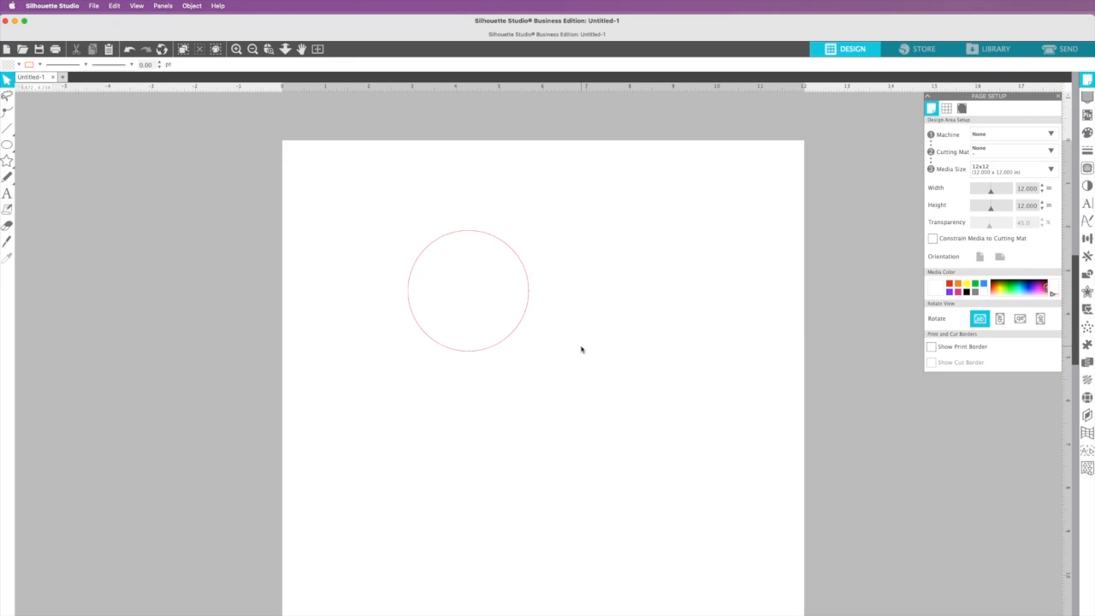
# Draw a rounded rectangle about 3.2 in wide and 0.55 in high across the circle's lower edge.
pyautogui.click(508, 340)
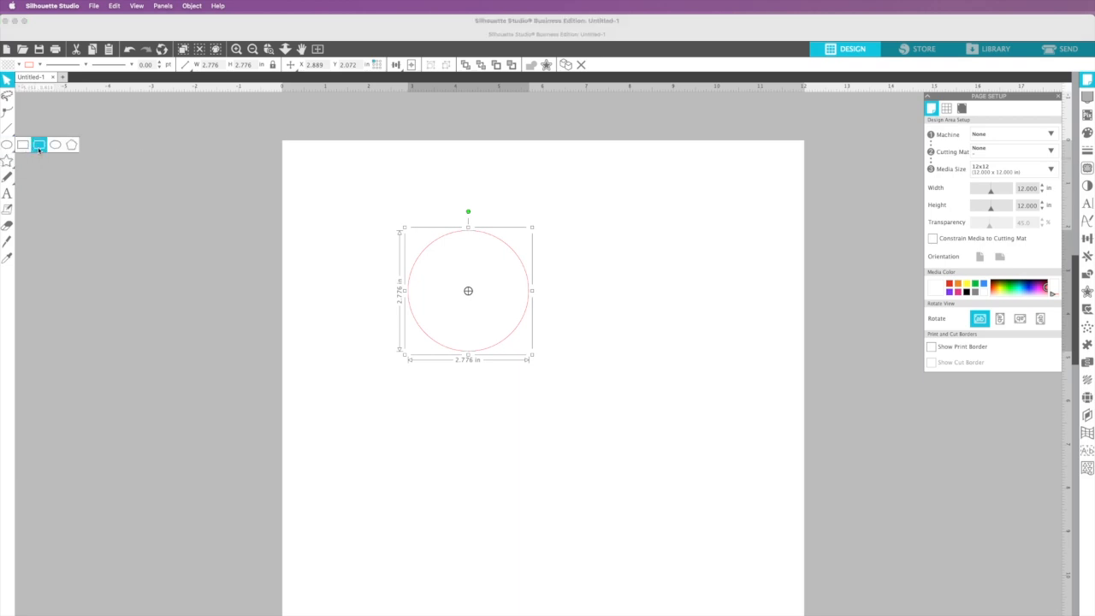
pyautogui.click(39, 146)
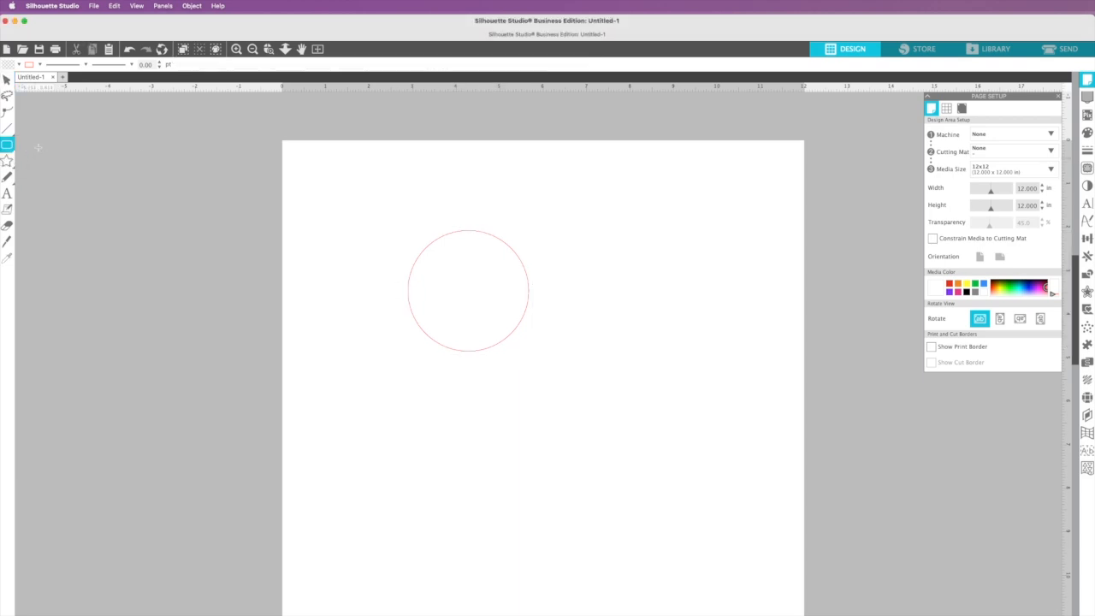
pyautogui.moveTo(398, 335); pyautogui.dragTo(535, 359)
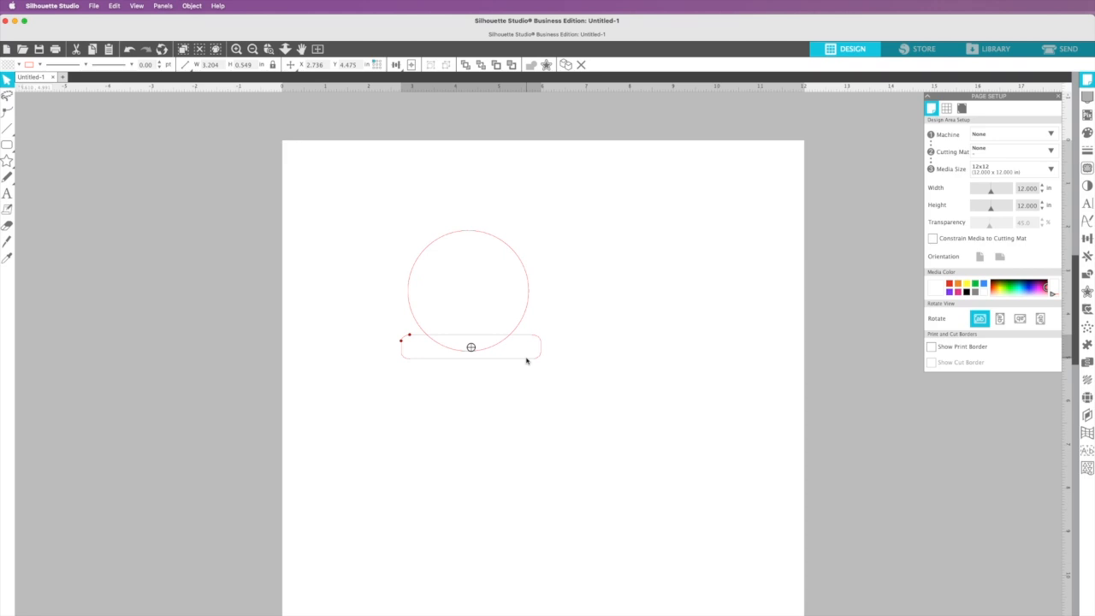
# Copy and paste the rounded rectangle, widen the copy to about 3.57 in and center it just below the original, slightly overlapping it.
pyautogui.rightClick(526, 360)
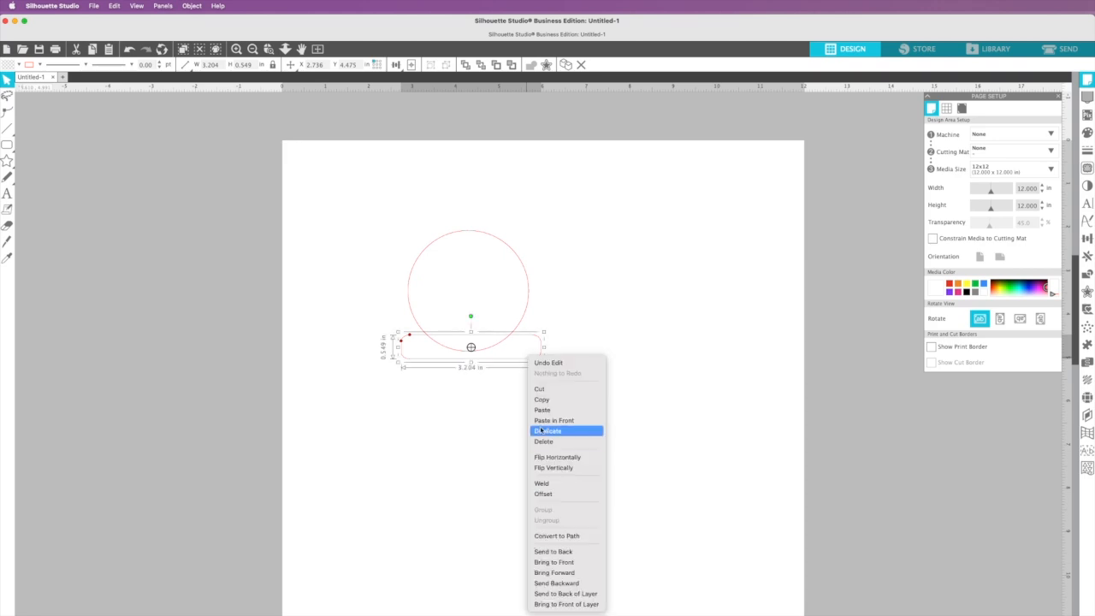
pyautogui.click(547, 400)
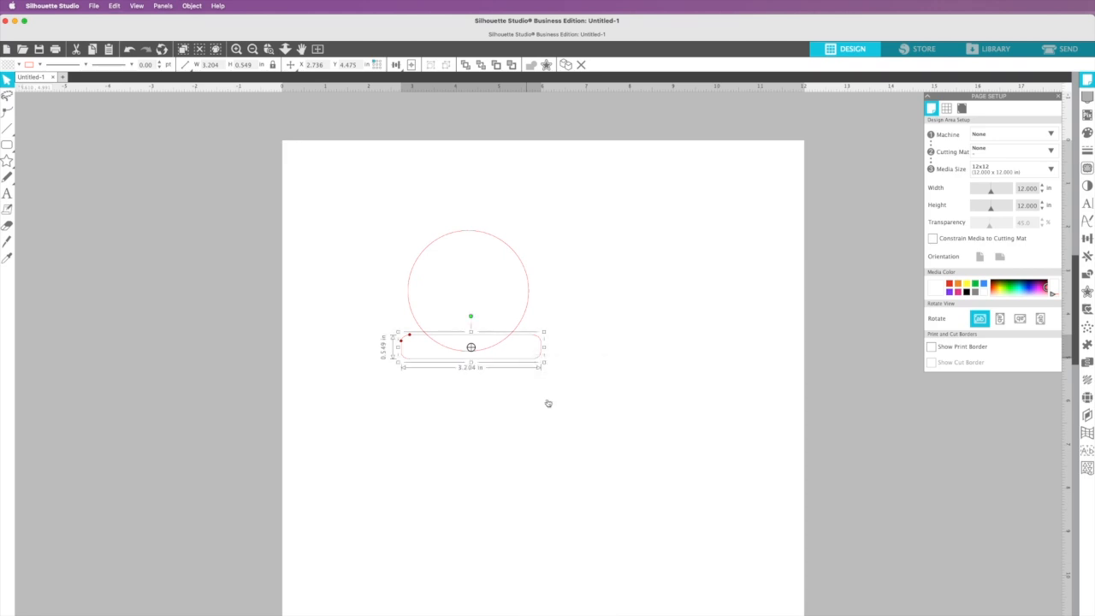
pyautogui.click(525, 359)
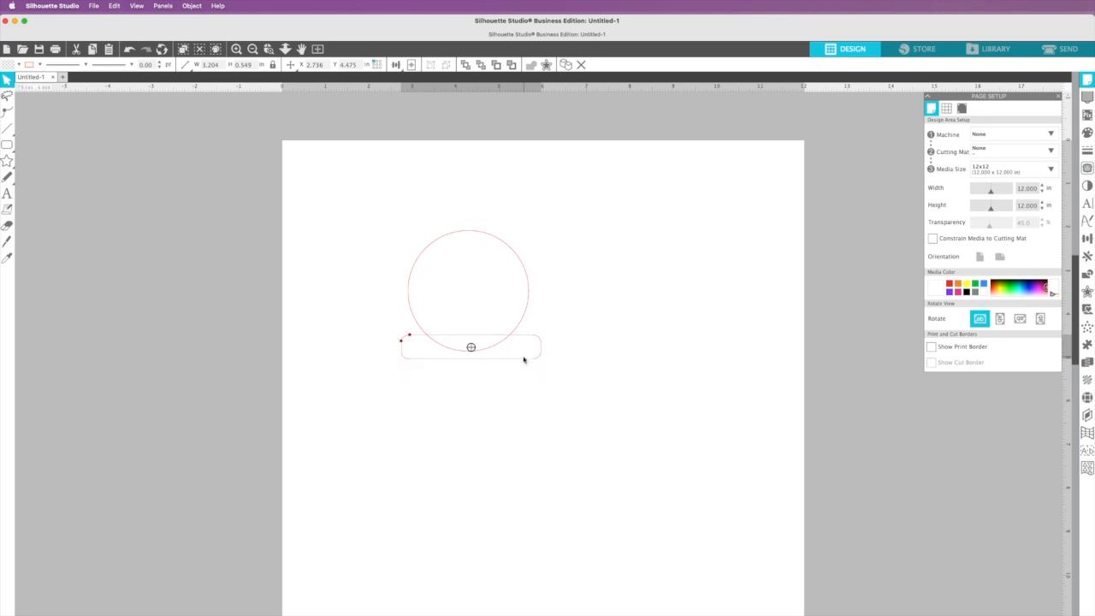
pyautogui.press('super+v')
pyautogui.click(528, 392)
pyautogui.click(523, 384)
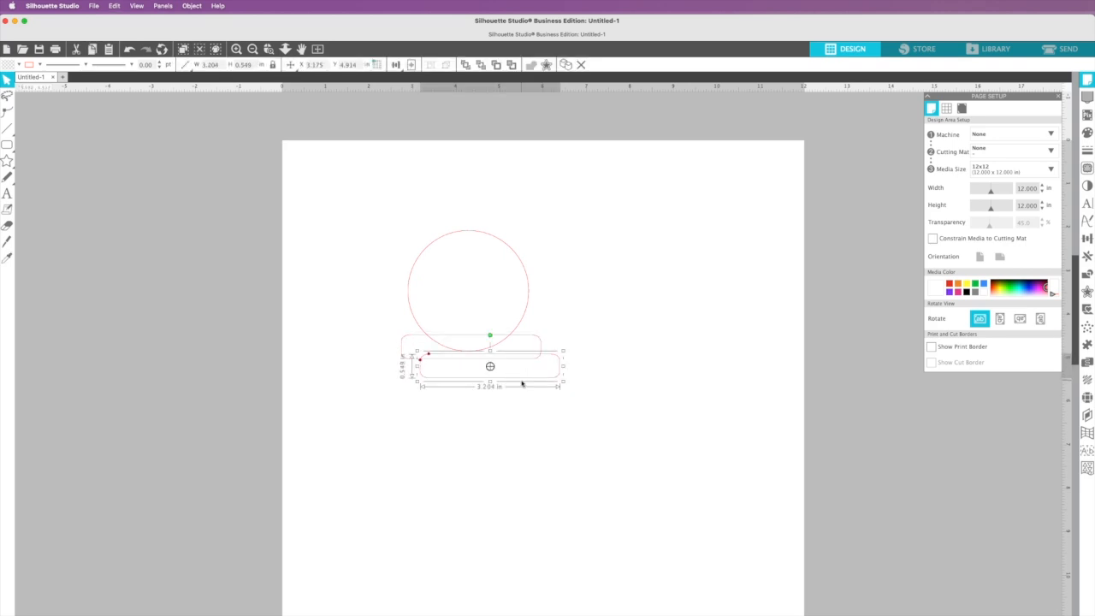
pyautogui.moveTo(516, 377); pyautogui.dragTo(552, 364)
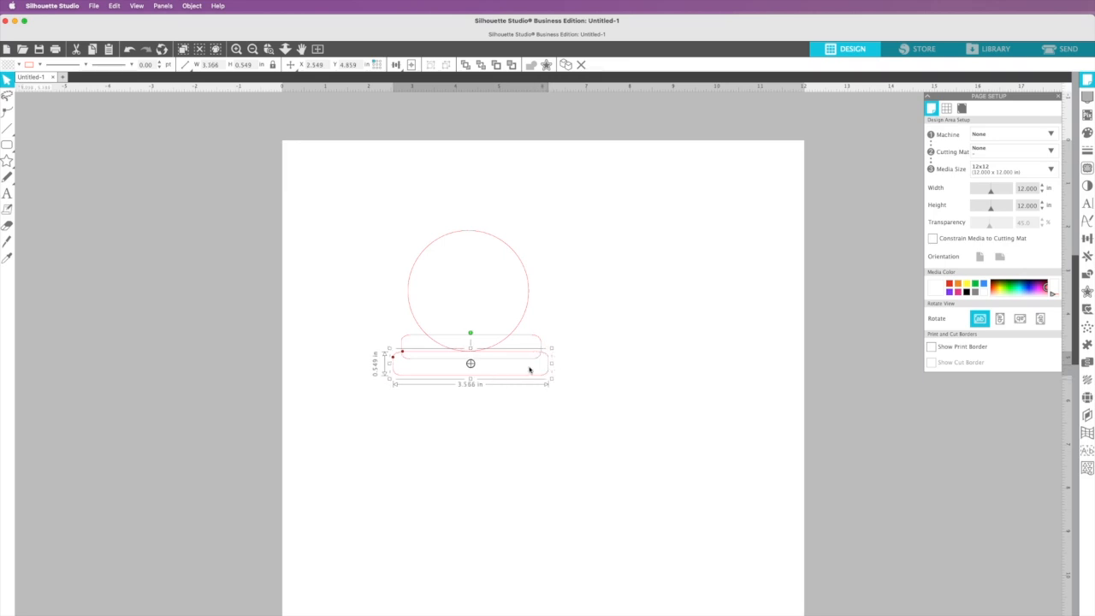
pyautogui.click(462, 396)
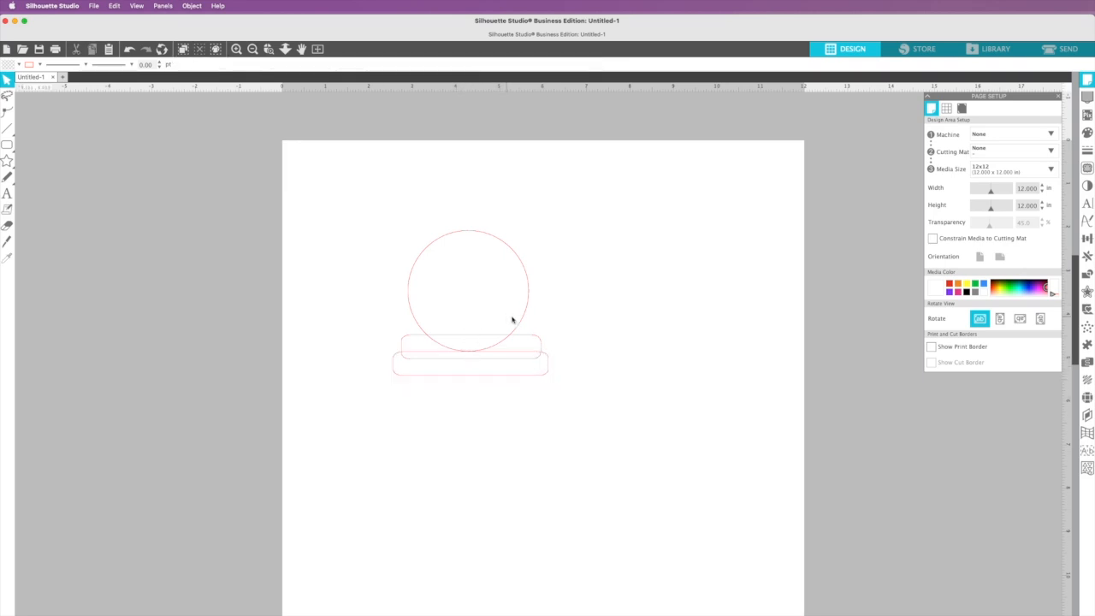
# Center the circle horizontally over the two base bars, with its lower edge overlapping only the upper bar.
pyautogui.moveTo(521, 320); pyautogui.dragTo(525, 320)
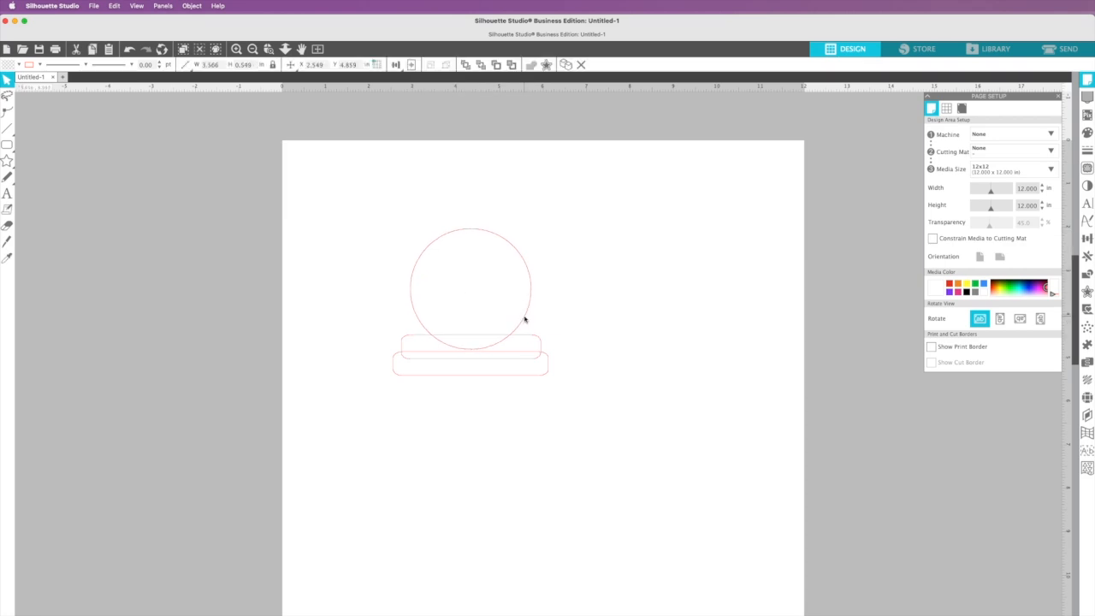
pyautogui.click(526, 320)
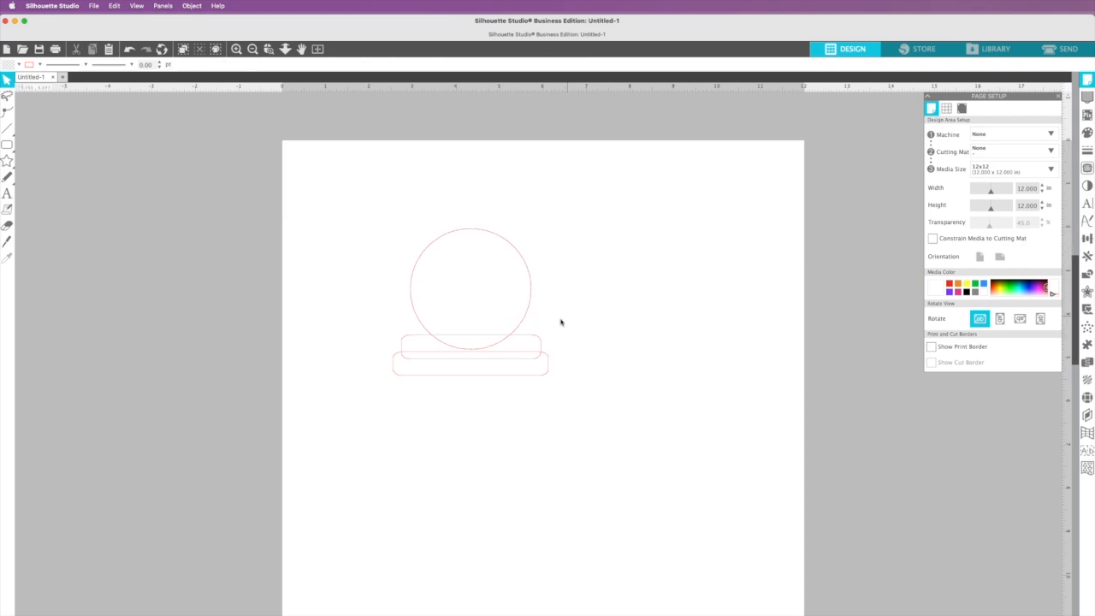
pyautogui.click(408, 372)
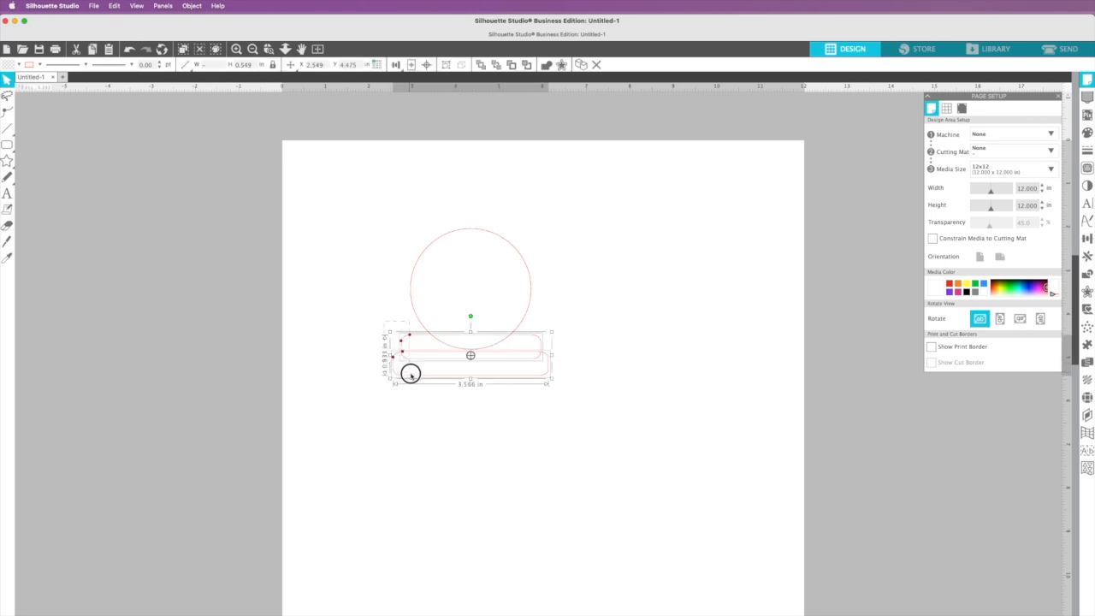
pyautogui.click(387, 387)
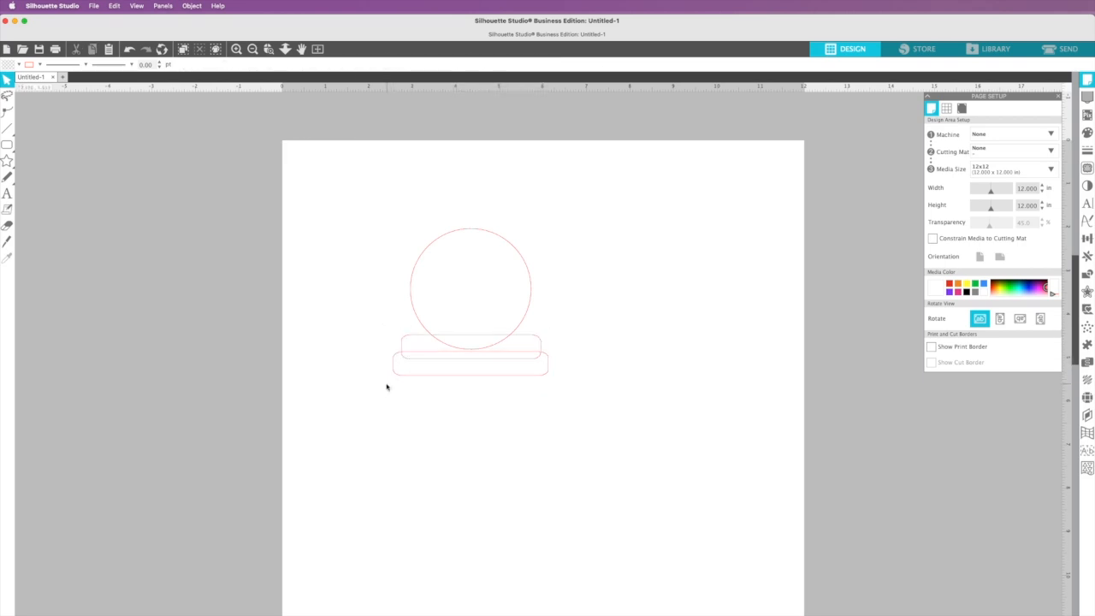
pyautogui.click(415, 309)
pyautogui.click(391, 304)
pyautogui.moveTo(411, 304); pyautogui.dragTo(411, 299)
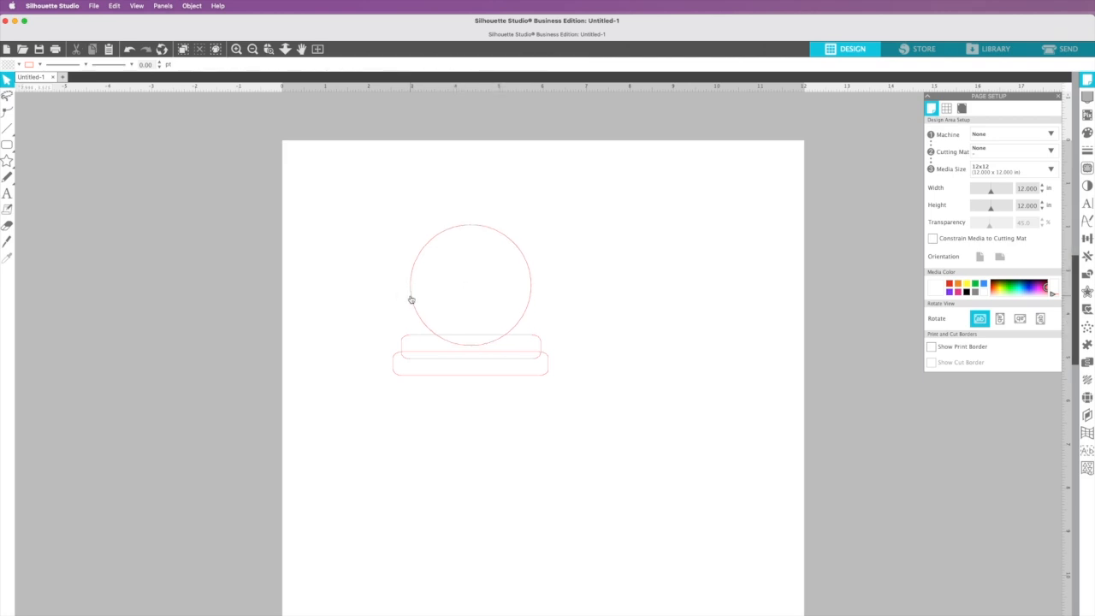
pyautogui.moveTo(412, 300); pyautogui.dragTo(411, 299)
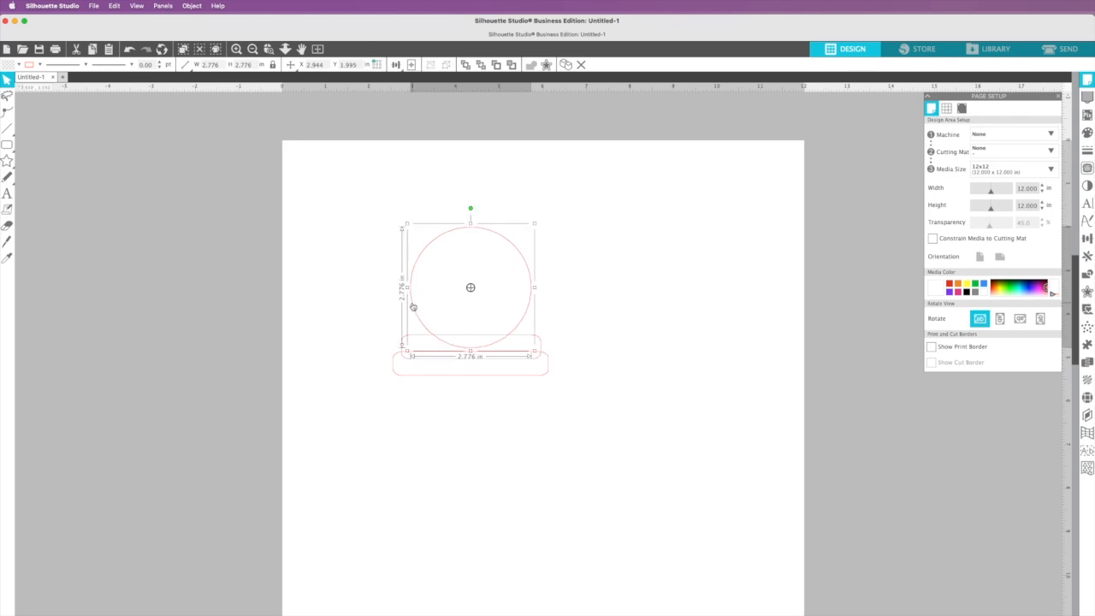
# Create an outward offset of about 0.12 in around the circle with rounded corners.
pyautogui.click(413, 305)
pyautogui.click(1088, 293)
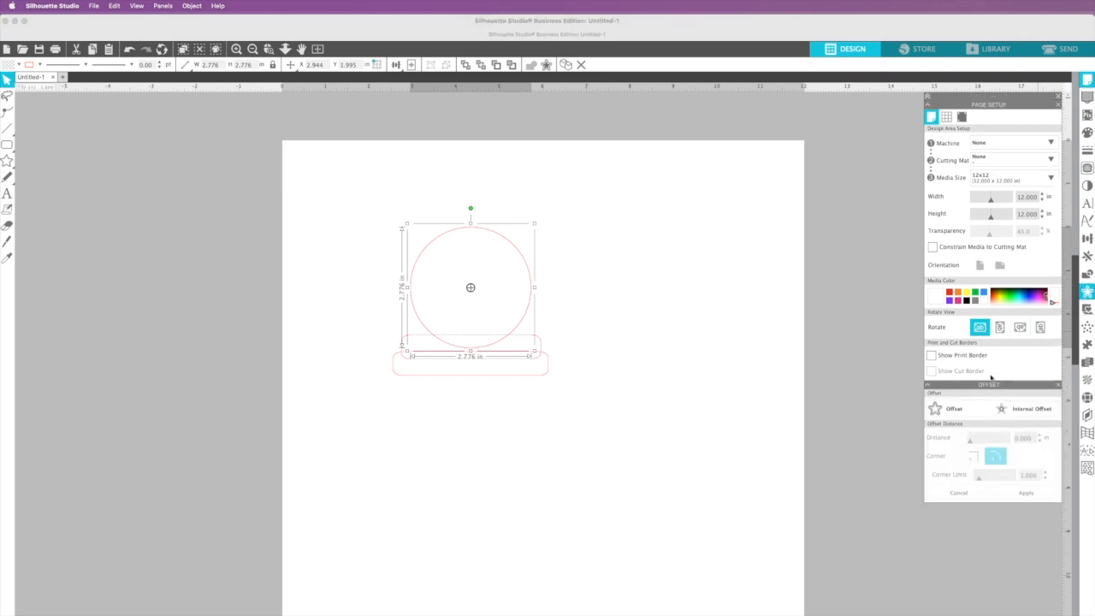
pyautogui.click(948, 408)
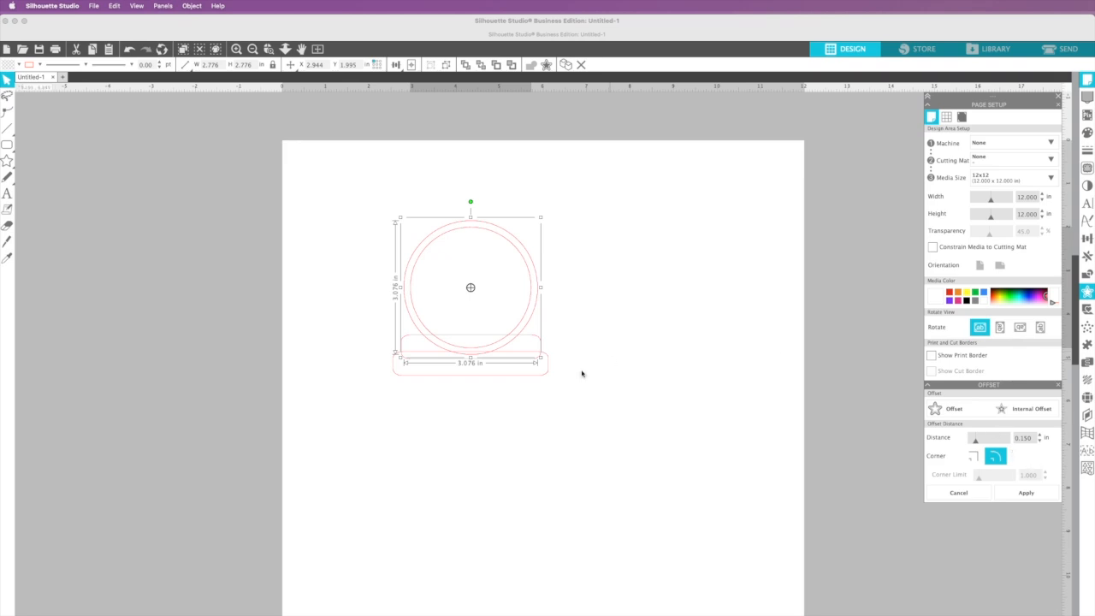
pyautogui.click(1040, 442)
pyautogui.click(1040, 441)
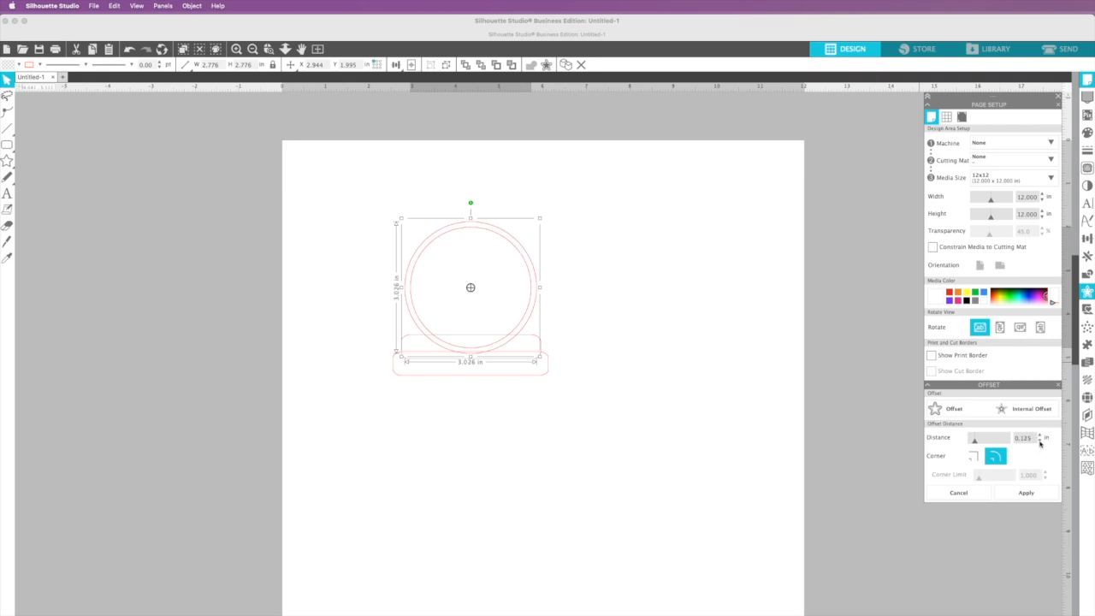
pyautogui.click(592, 391)
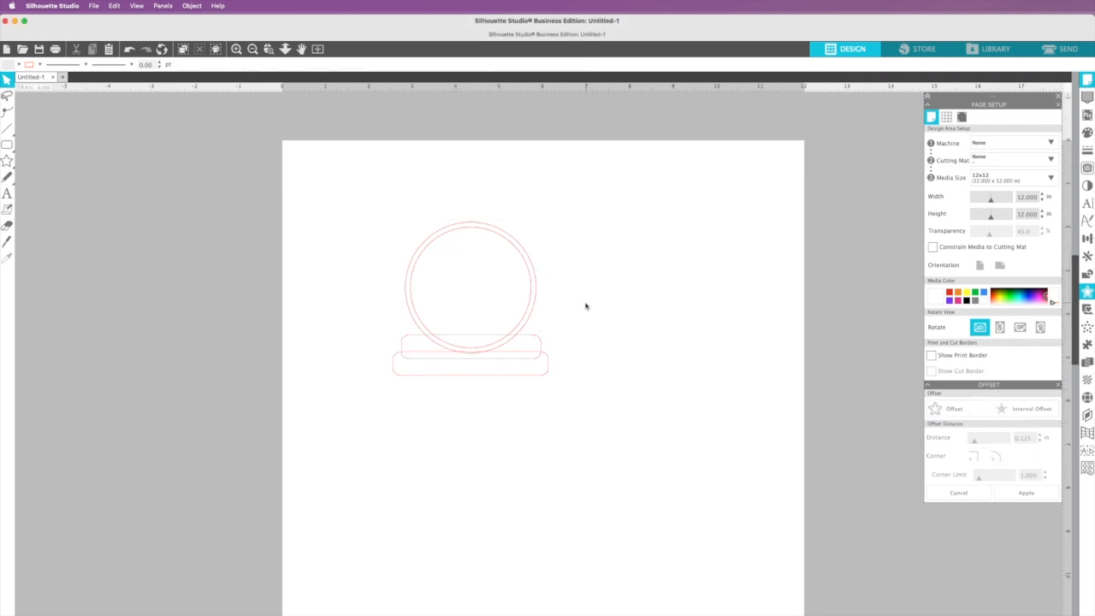
# Select both concentric circles and move them up together so the outer one overlaps only the upper base bar.
pyautogui.click(508, 300)
pyautogui.click(507, 300)
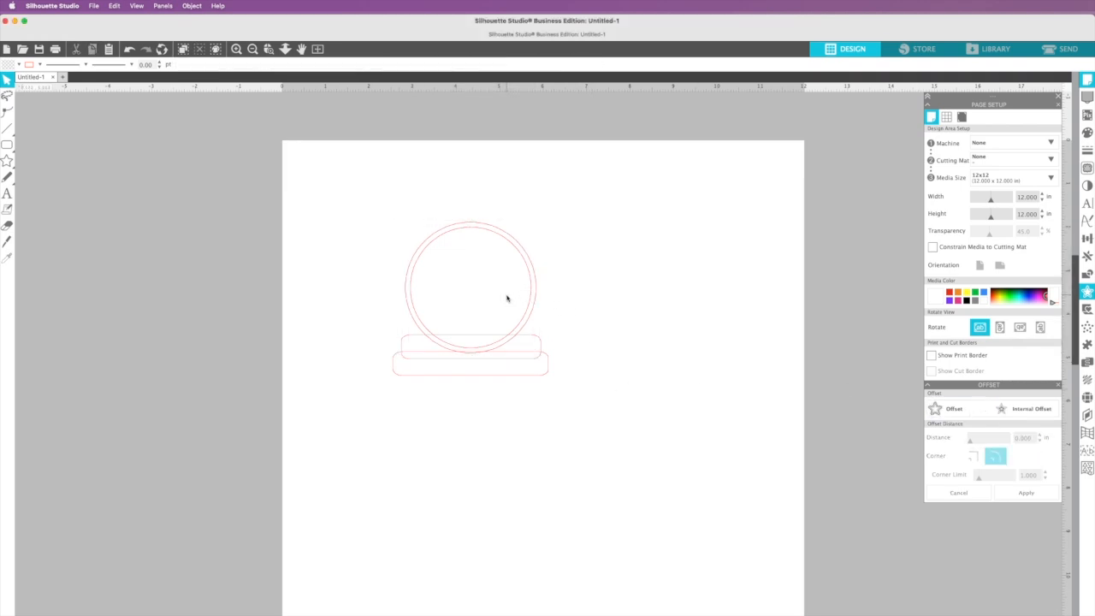
pyautogui.click(517, 297)
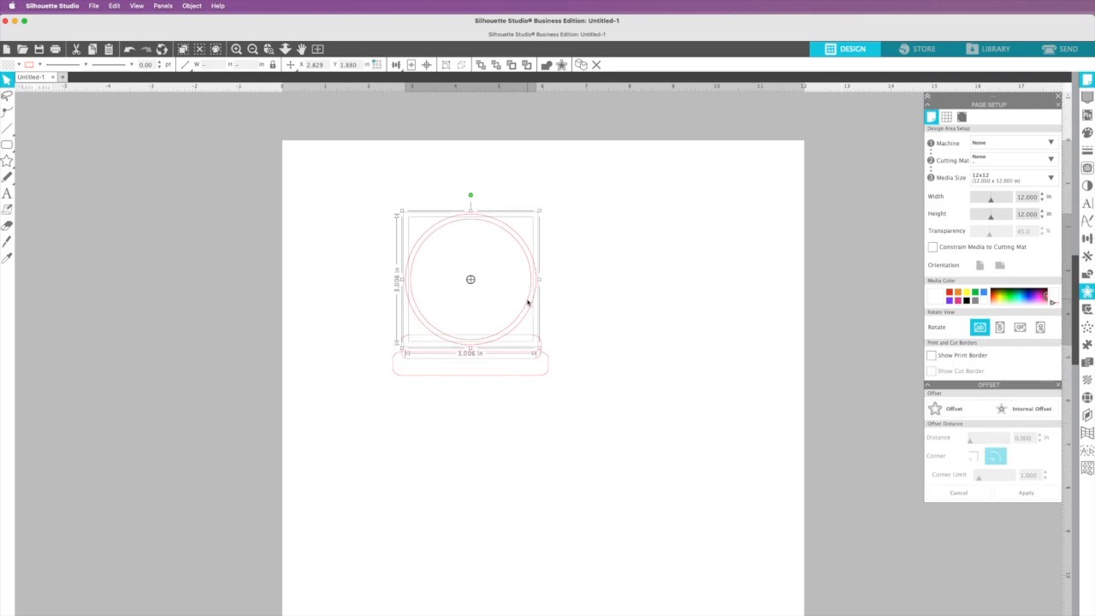
pyautogui.click(564, 303)
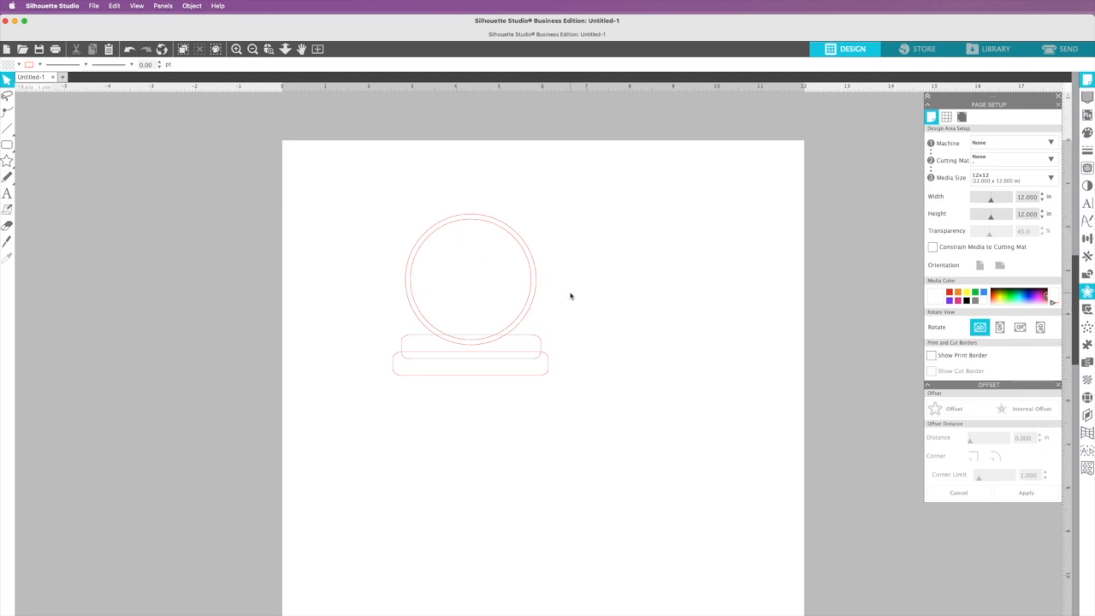
# Make a compound path from the two concentric circles to form a ring.
pyautogui.moveTo(583, 289); pyautogui.dragTo(492, 286)
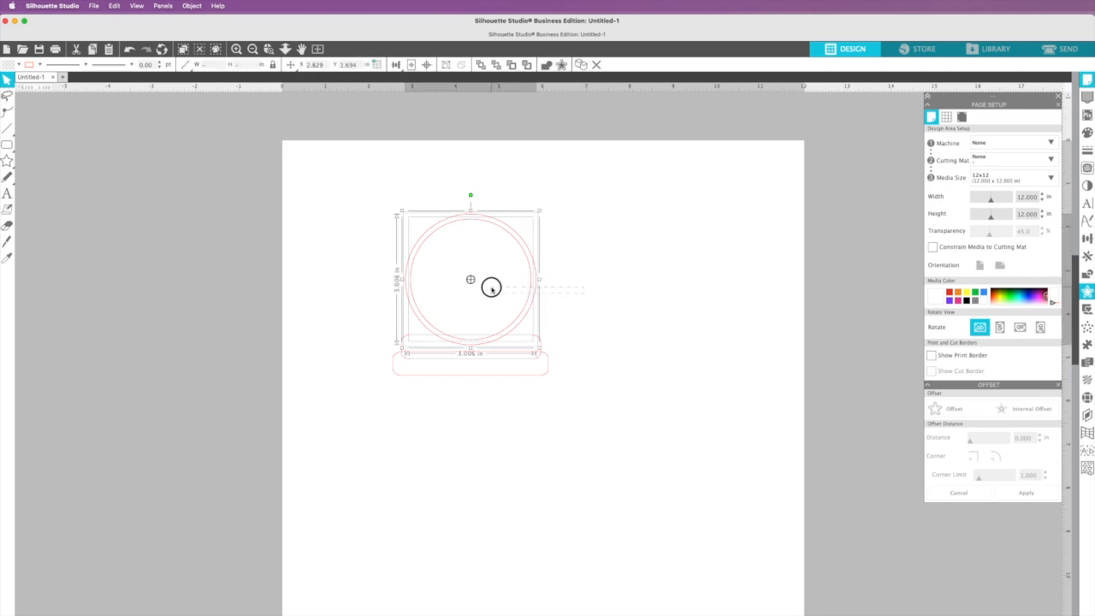
pyautogui.rightClick(491, 231)
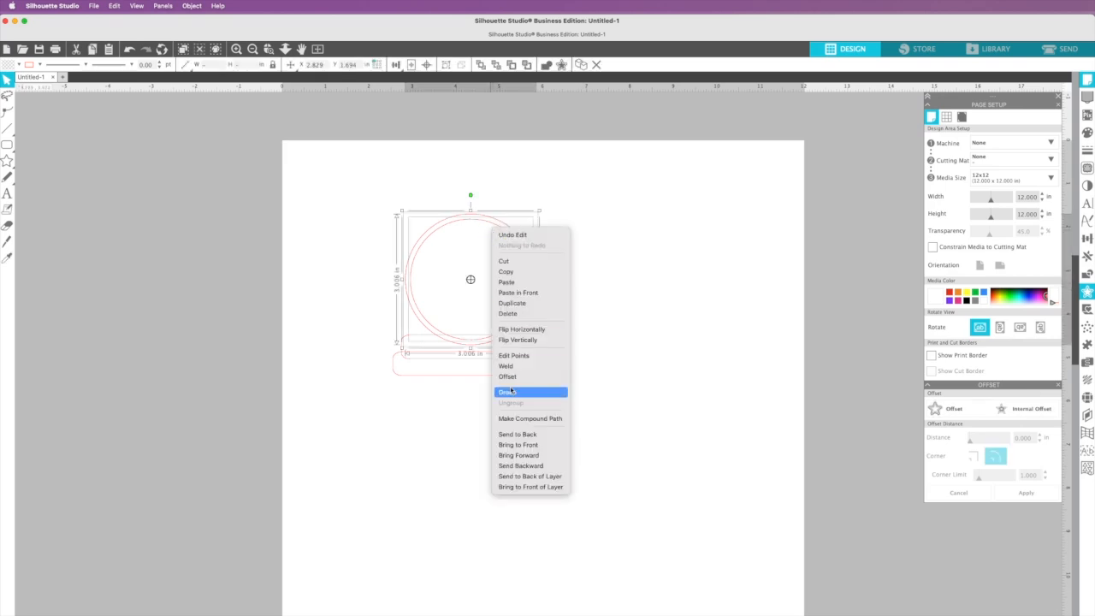
pyautogui.click(530, 418)
pyautogui.click(627, 349)
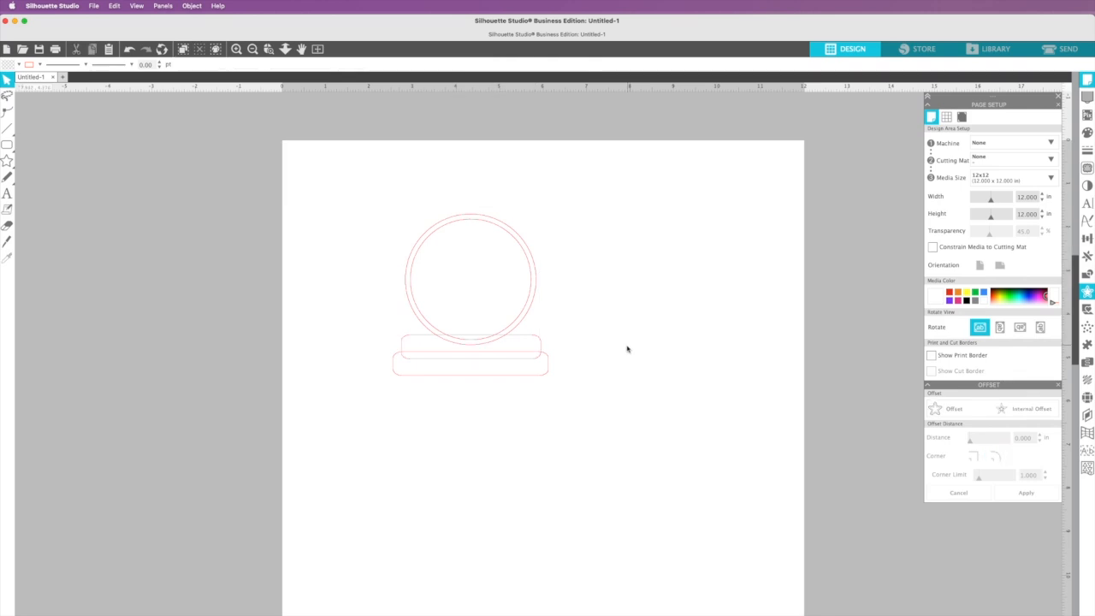
# Fill the ring and both base bars with dark gray (#282828).
pyautogui.moveTo(600, 386); pyautogui.dragTo(385, 234)
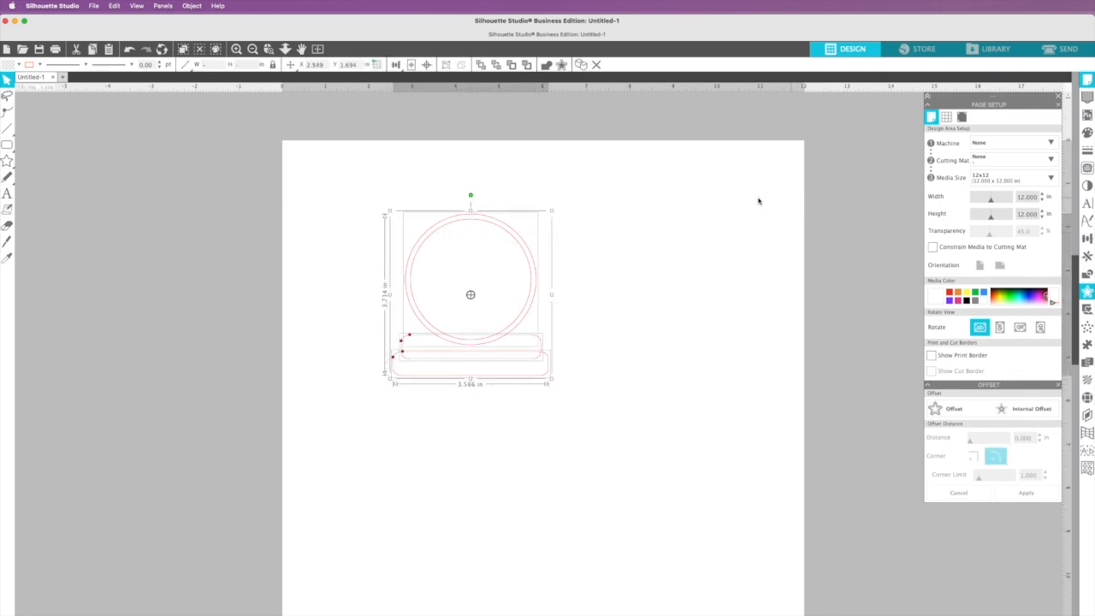
pyautogui.click(1088, 134)
pyautogui.moveTo(949, 505); pyautogui.dragTo(795, 118)
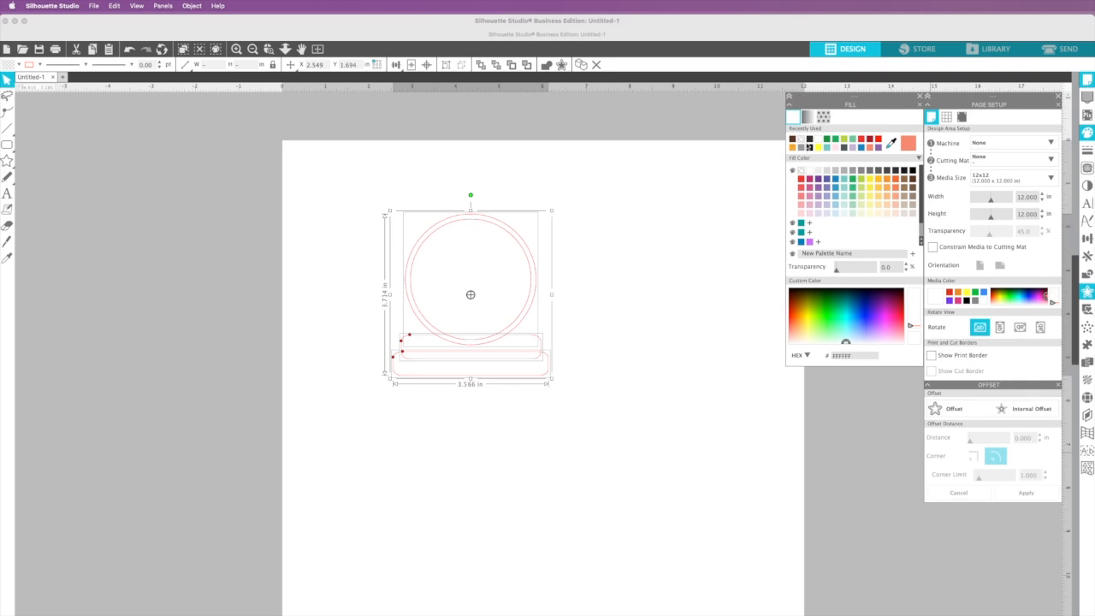
pyautogui.click(808, 146)
pyautogui.click(527, 402)
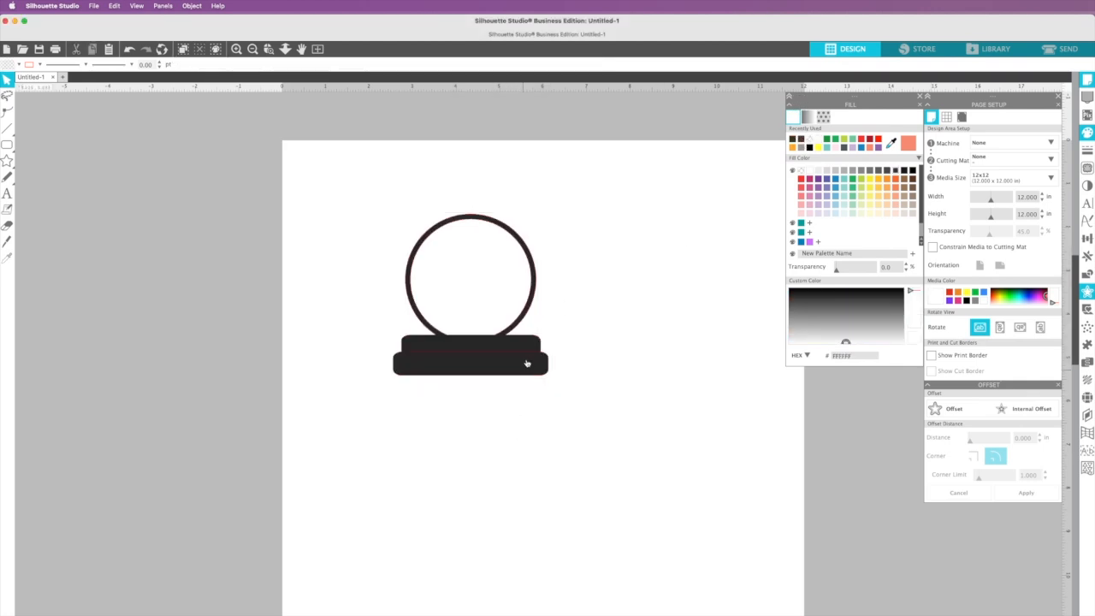
# Lower the ring to a Y position of about 1.99 in so it sinks deeper into the base bars.
pyautogui.click(525, 318)
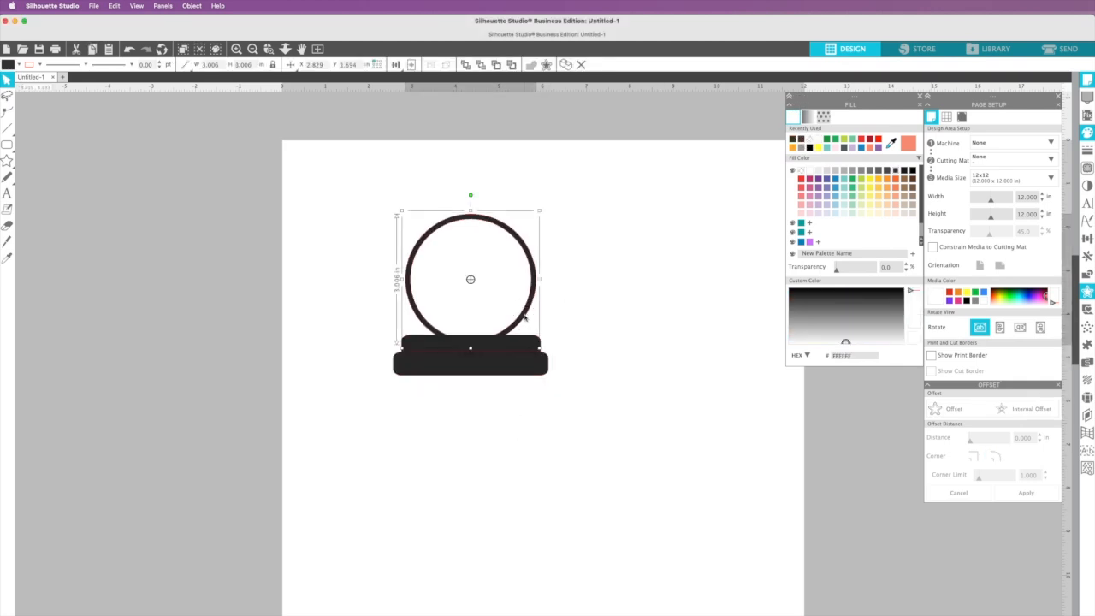
pyautogui.press('Down')
pyautogui.press('Down')
pyautogui.press('Down')
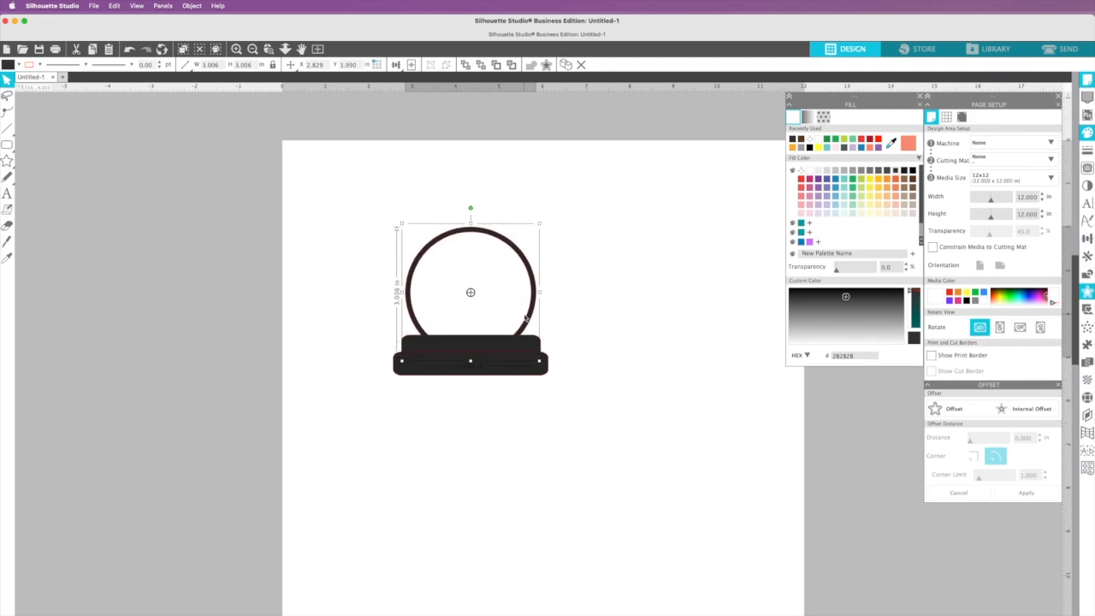
pyautogui.click(522, 468)
# Narrow the upper base bar to about 2.77 in and the lower one to about 3.27 in, keeping both centered under the ring.
pyautogui.click(453, 343)
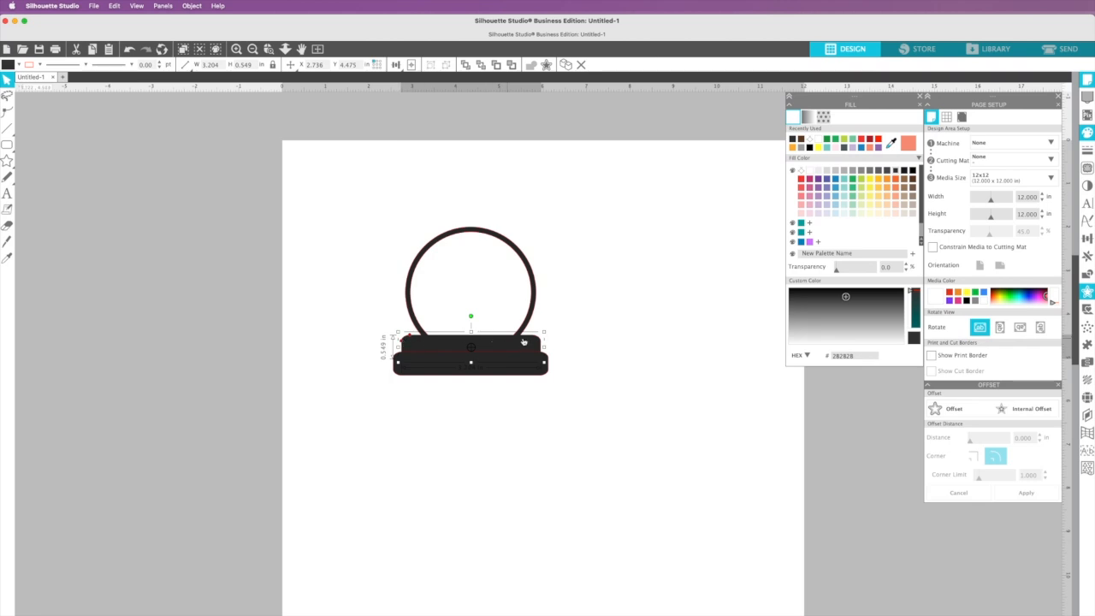
pyautogui.moveTo(545, 346); pyautogui.dragTo(501, 335)
pyautogui.click(433, 365)
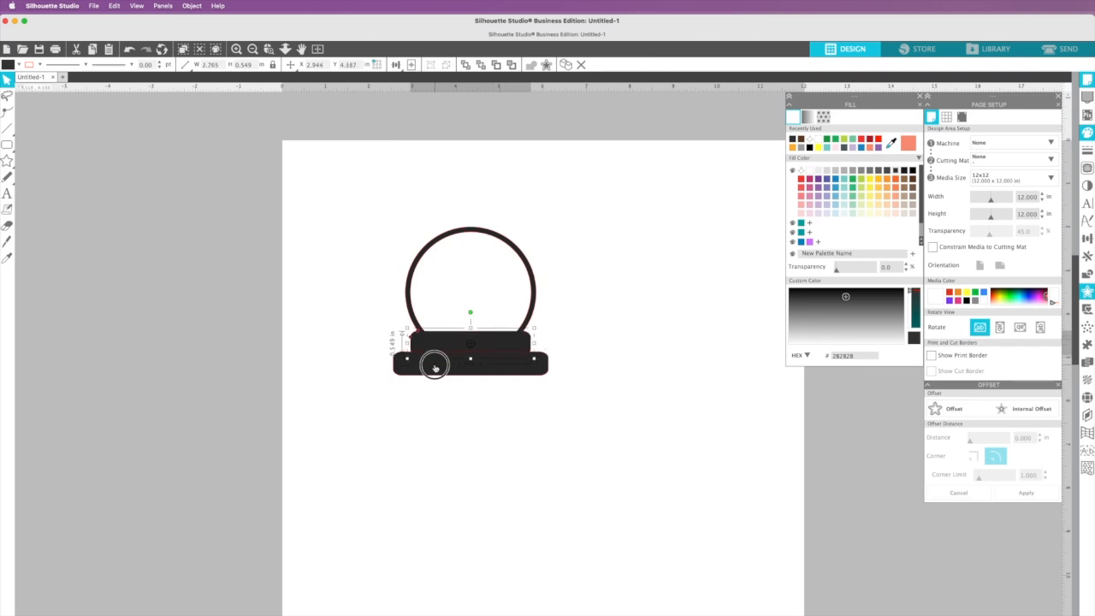
pyautogui.moveTo(384, 373); pyautogui.dragTo(438, 367)
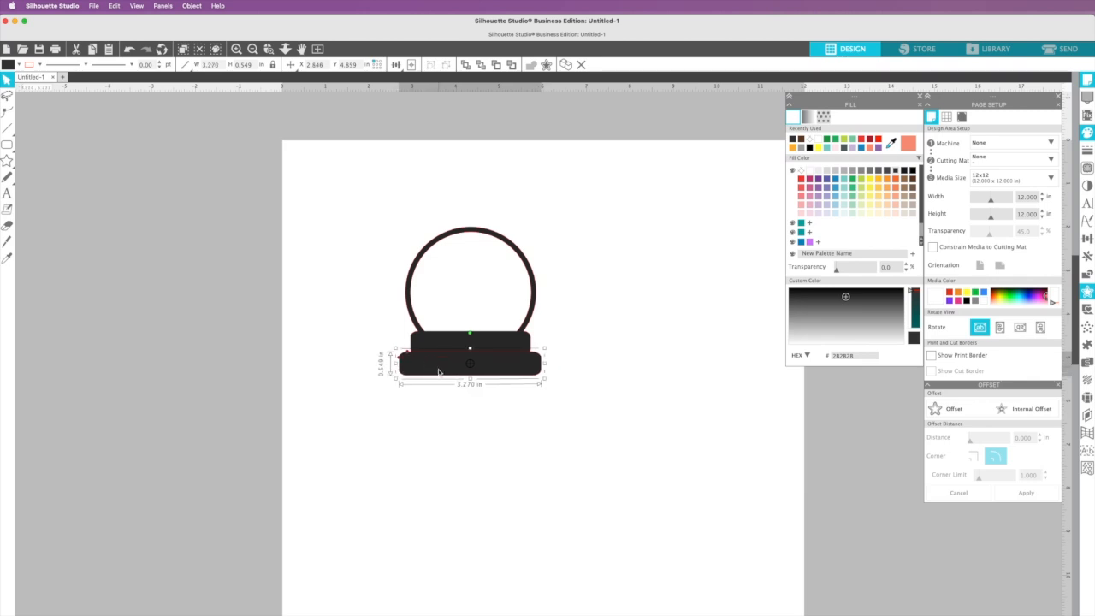
pyautogui.click(424, 406)
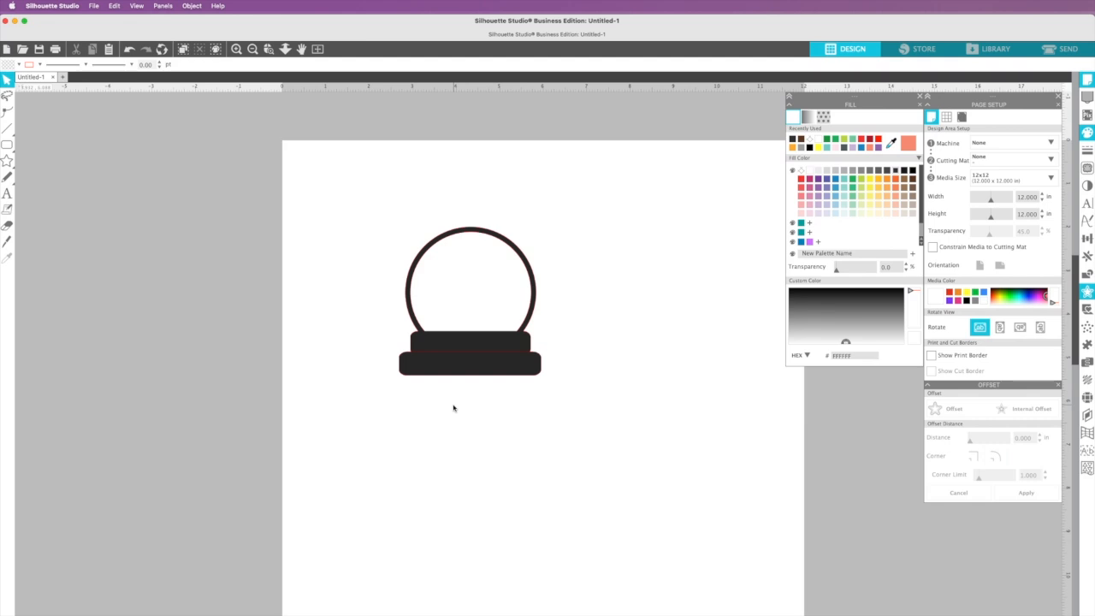
# Fill the ring and both base bars with the dark brown wood-grain pattern, trying the lighter wood pattern as well.
pyautogui.click(471, 319)
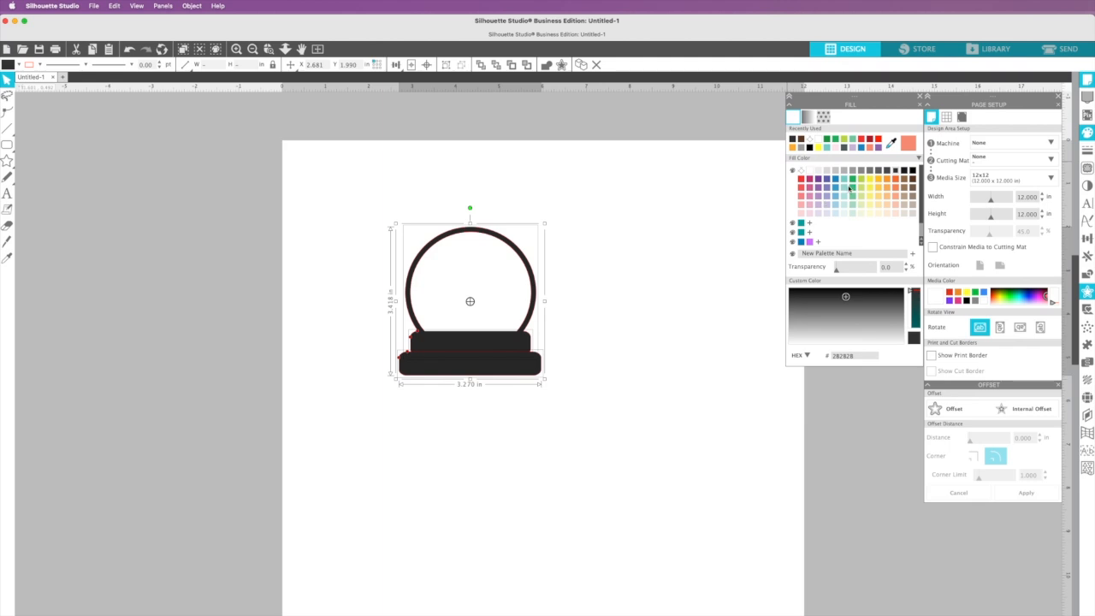
pyautogui.click(824, 117)
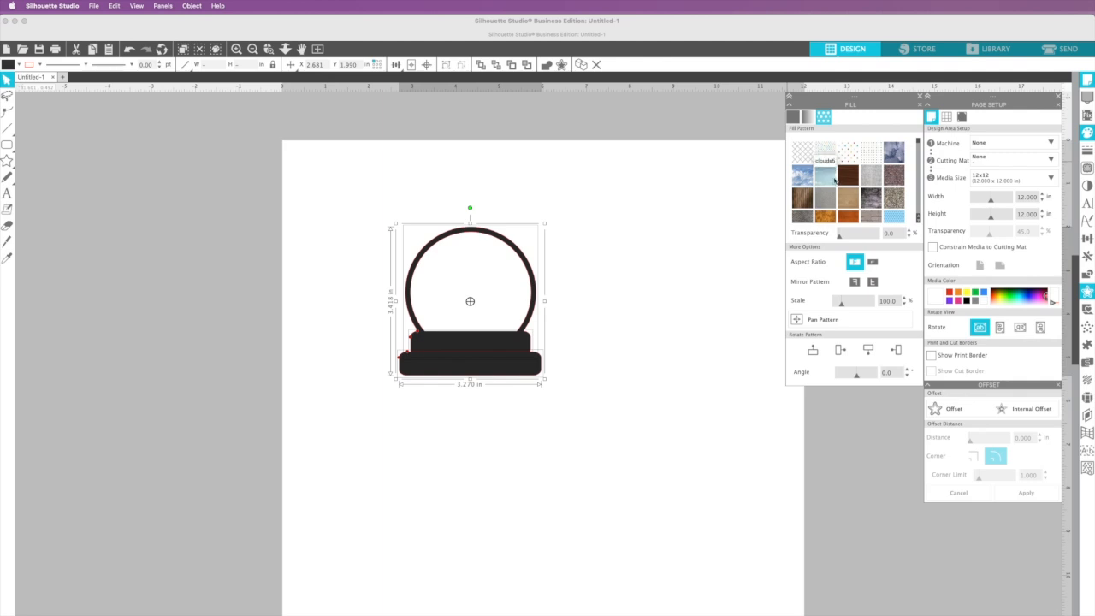
pyautogui.click(848, 177)
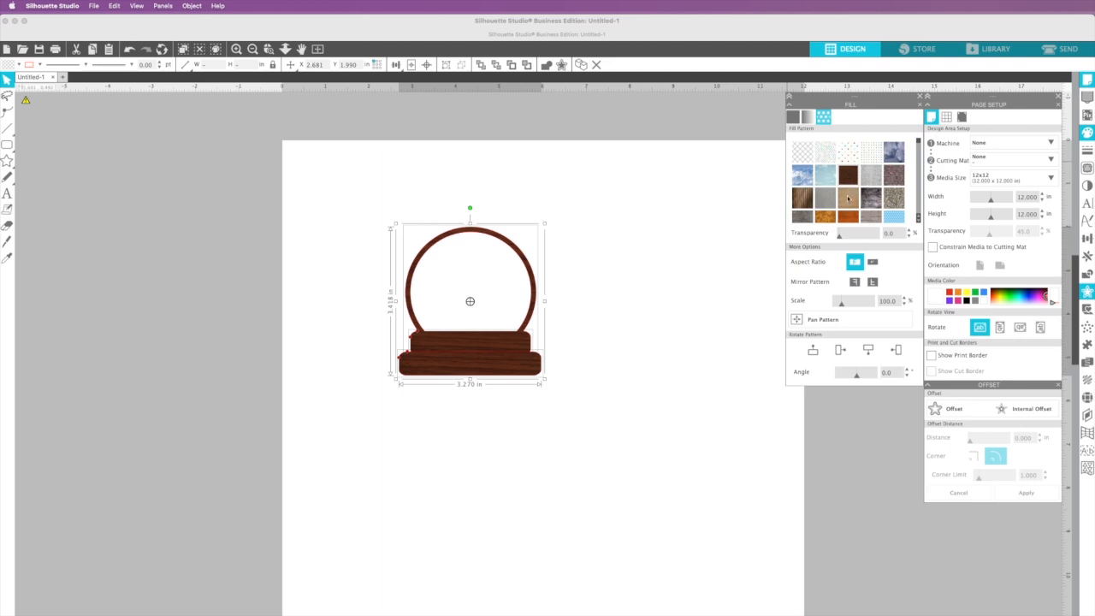
pyautogui.click(848, 198)
pyautogui.click(849, 177)
pyautogui.click(490, 234)
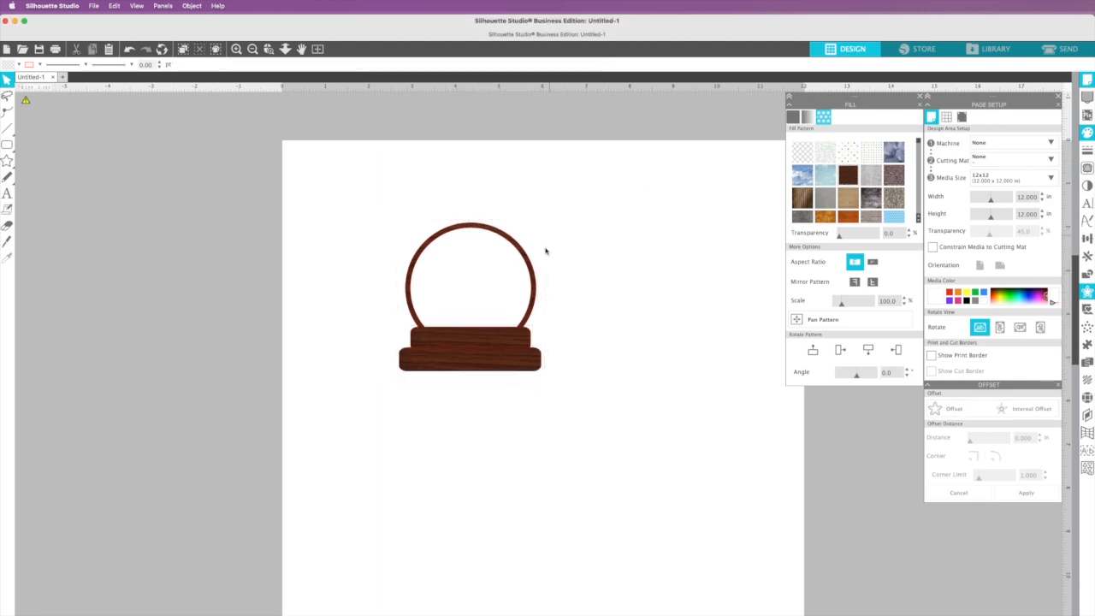
pyautogui.click(467, 325)
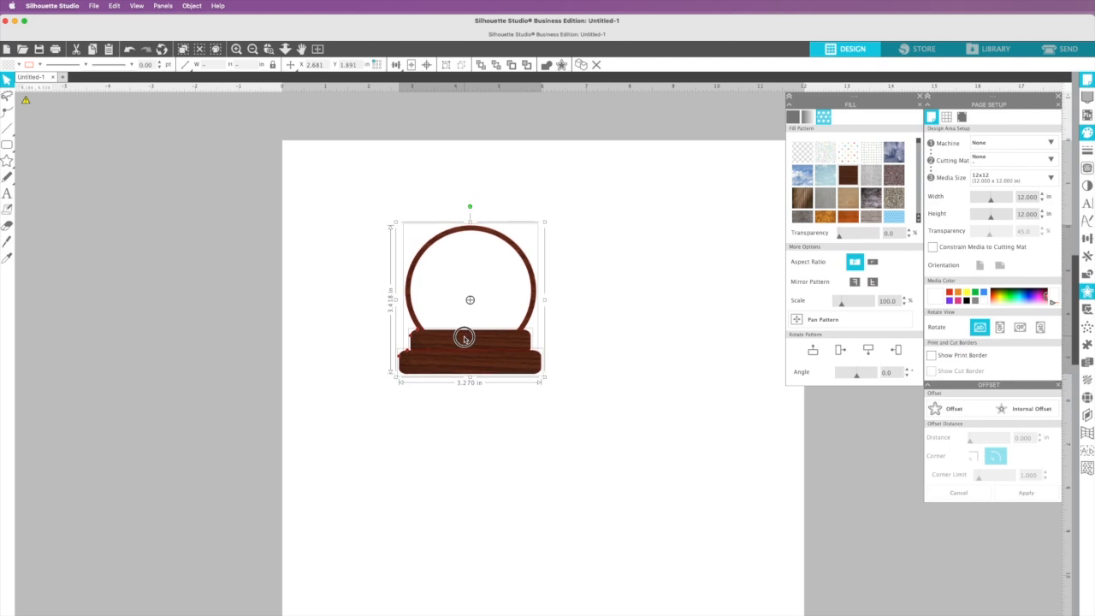
pyautogui.click(441, 420)
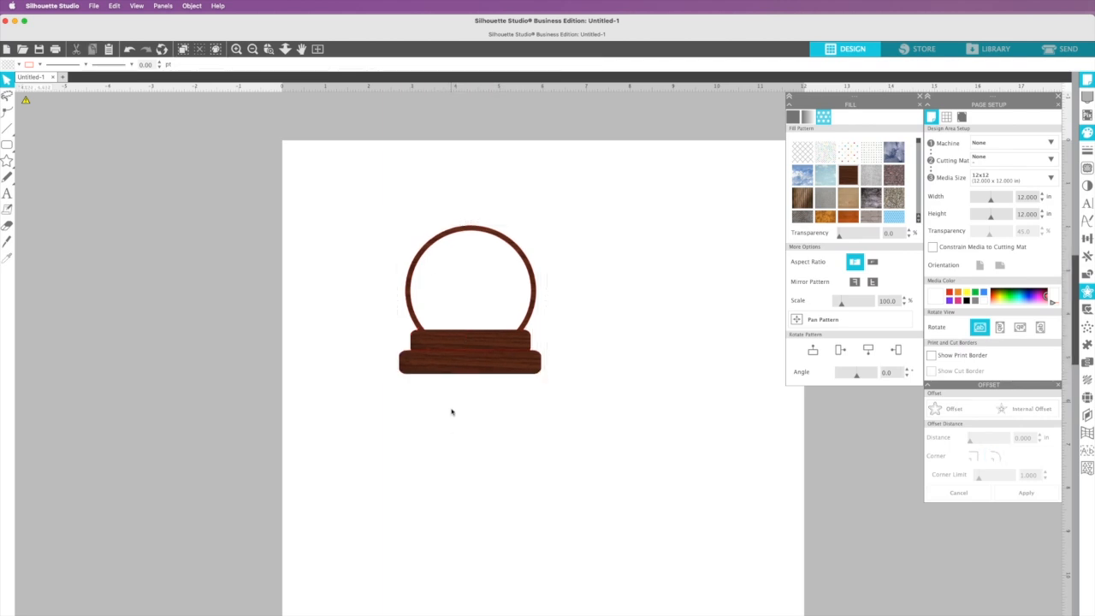
# Select the ring and both base bars together and weld them into a single snow globe shape.
pyautogui.click(421, 245)
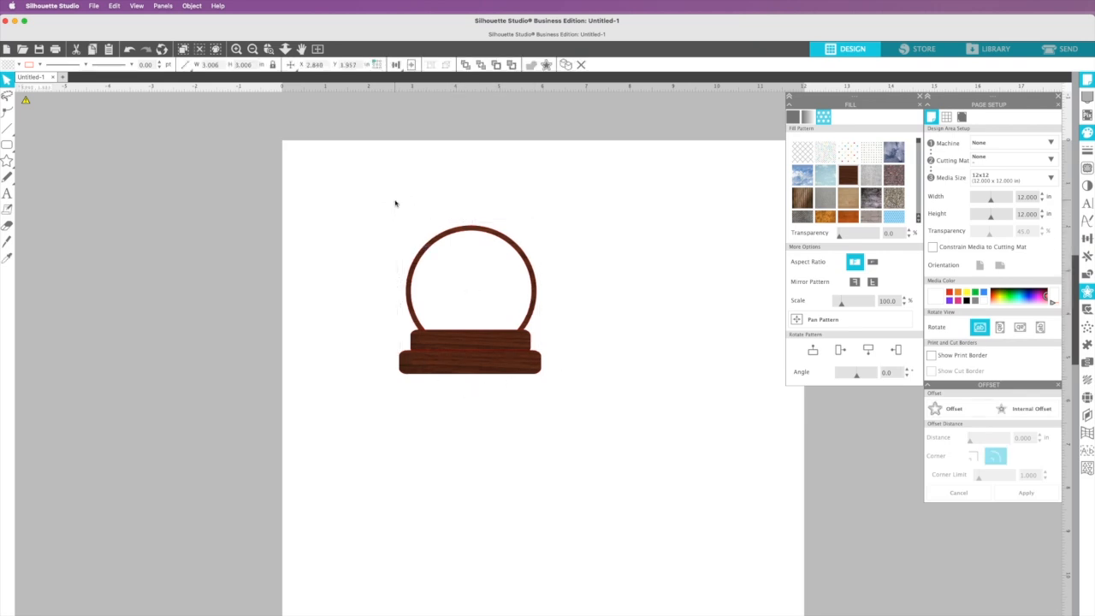
pyautogui.moveTo(374, 200); pyautogui.dragTo(602, 338)
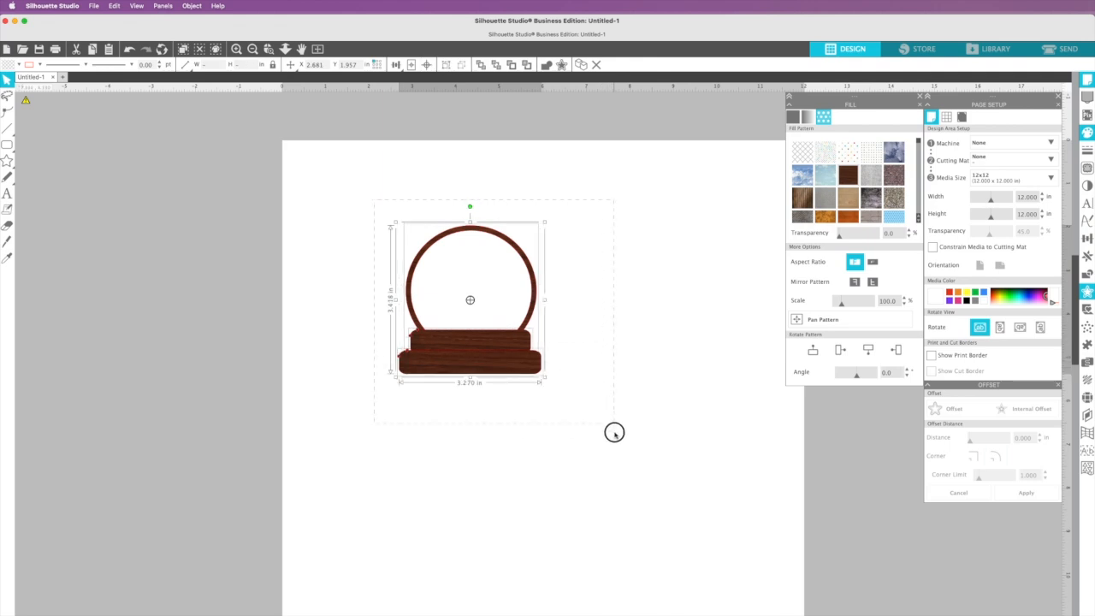
pyautogui.rightClick(565, 205)
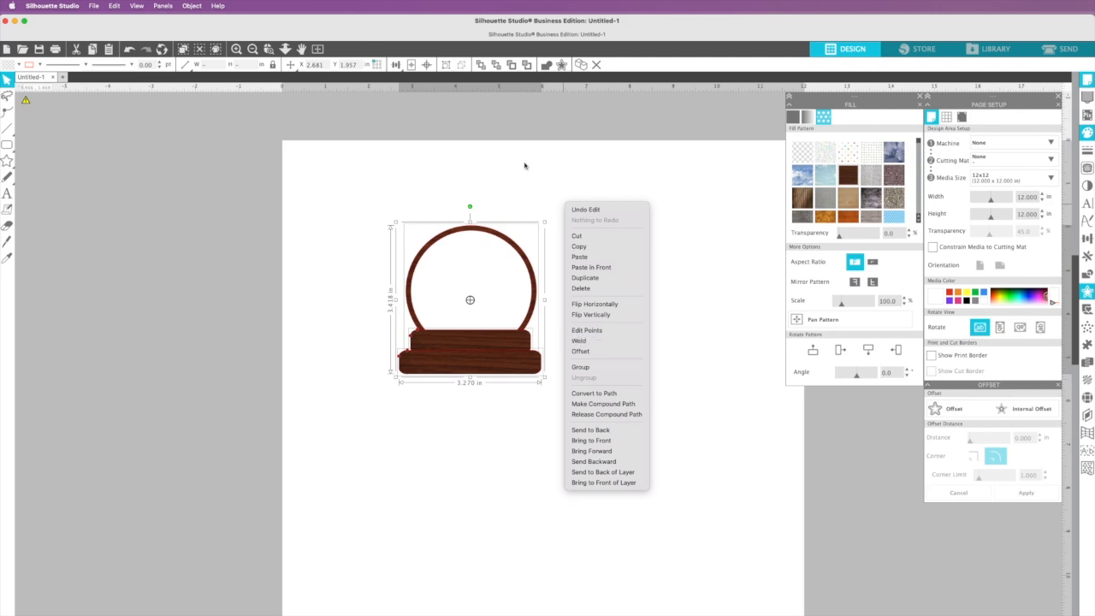
pyautogui.click(547, 66)
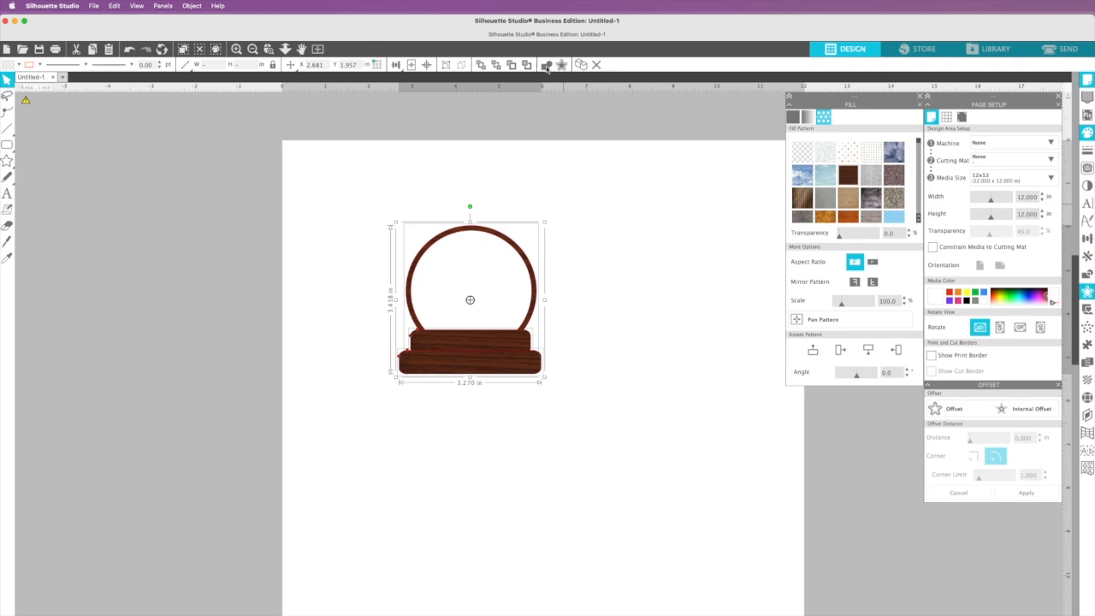
pyautogui.click(547, 67)
pyautogui.click(536, 163)
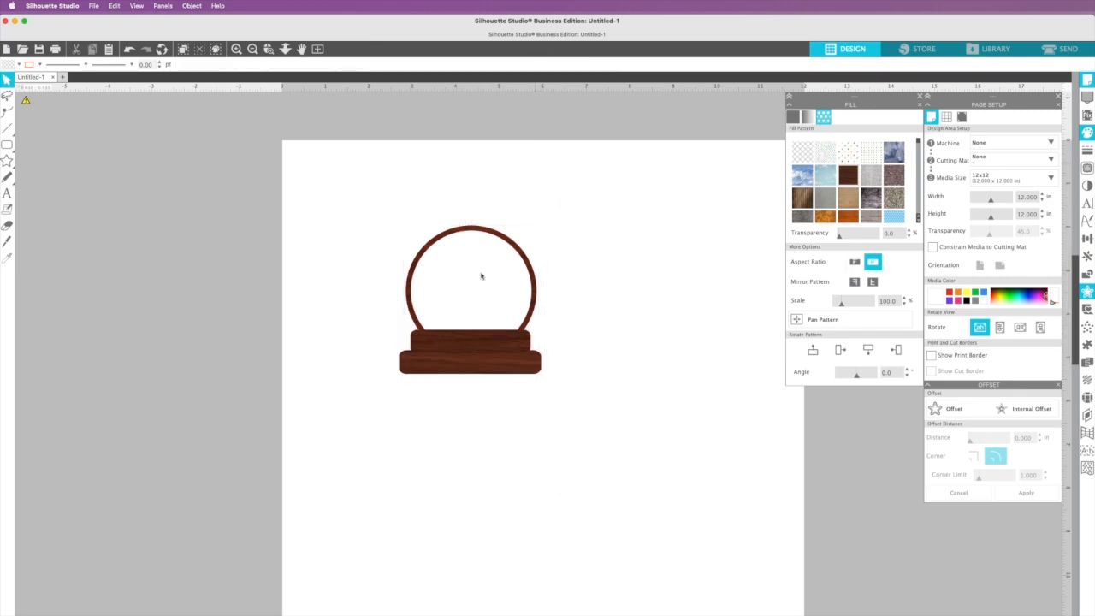
# Check that the welded snow globe moves as one piece and inspect its cut lines in the Send workspace.
pyautogui.moveTo(452, 344); pyautogui.dragTo(443, 338)
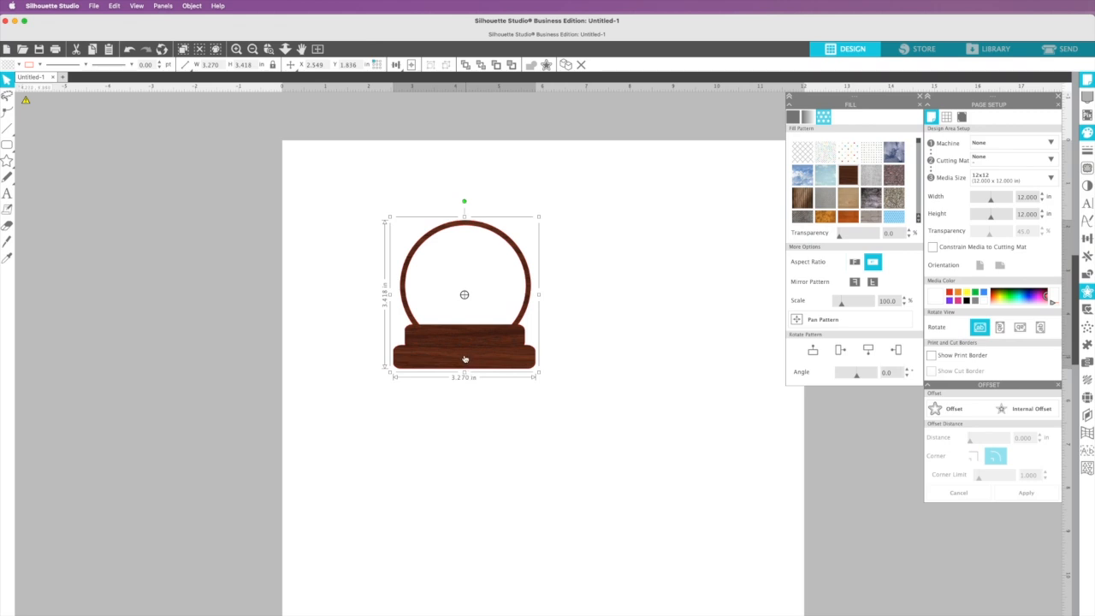
pyautogui.click(1057, 50)
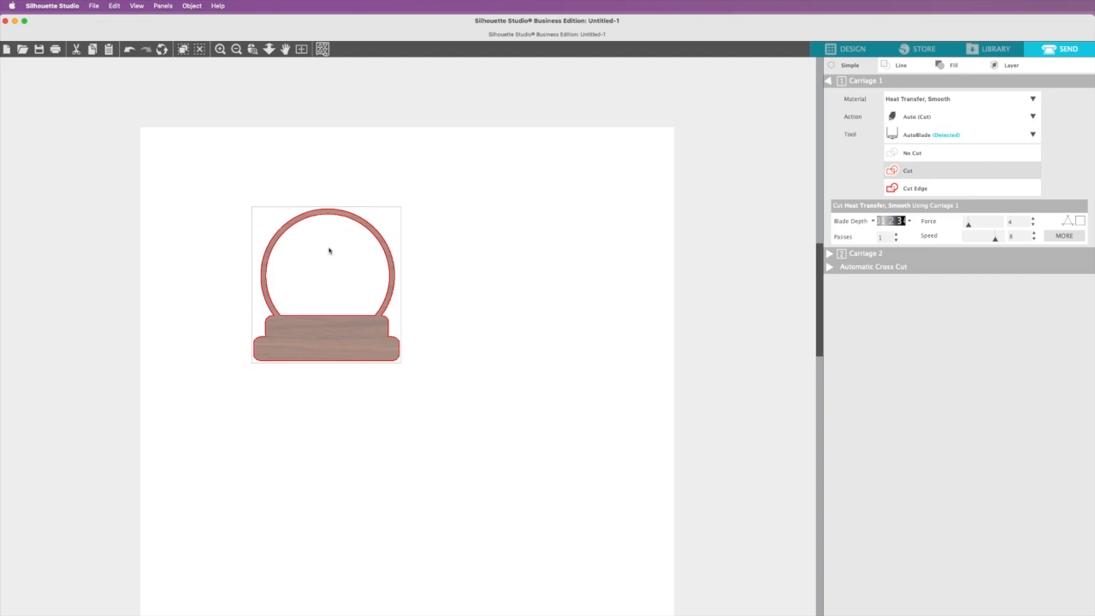
pyautogui.click(847, 49)
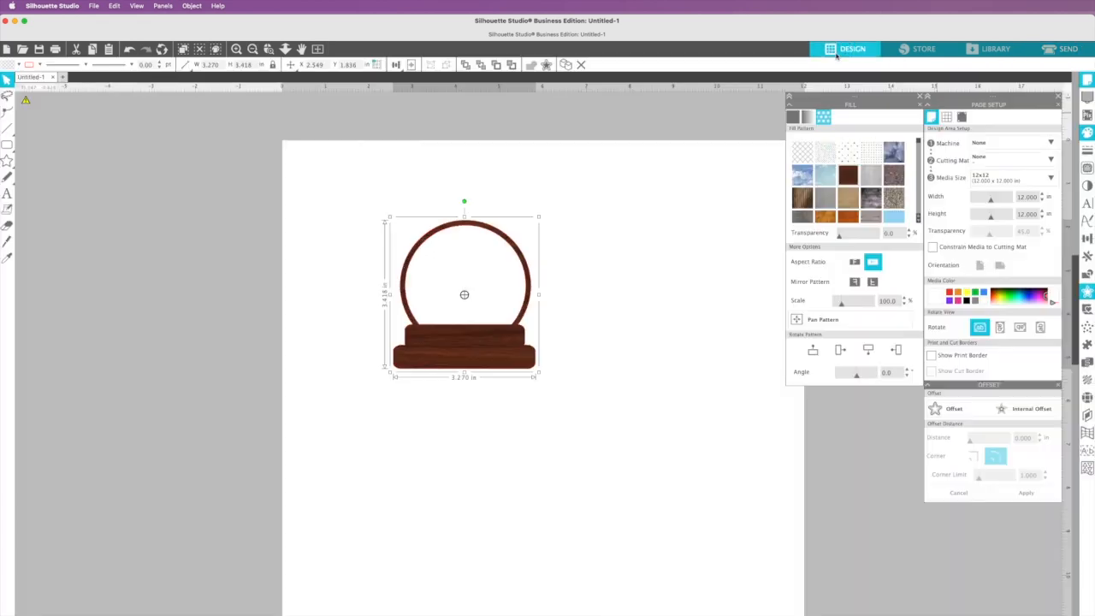
# Move the welded snow globe near the page's left edge, to about X 0.89 in and Y 2.31 in.
pyautogui.moveTo(435, 338); pyautogui.dragTo(425, 372)
pyautogui.click(446, 440)
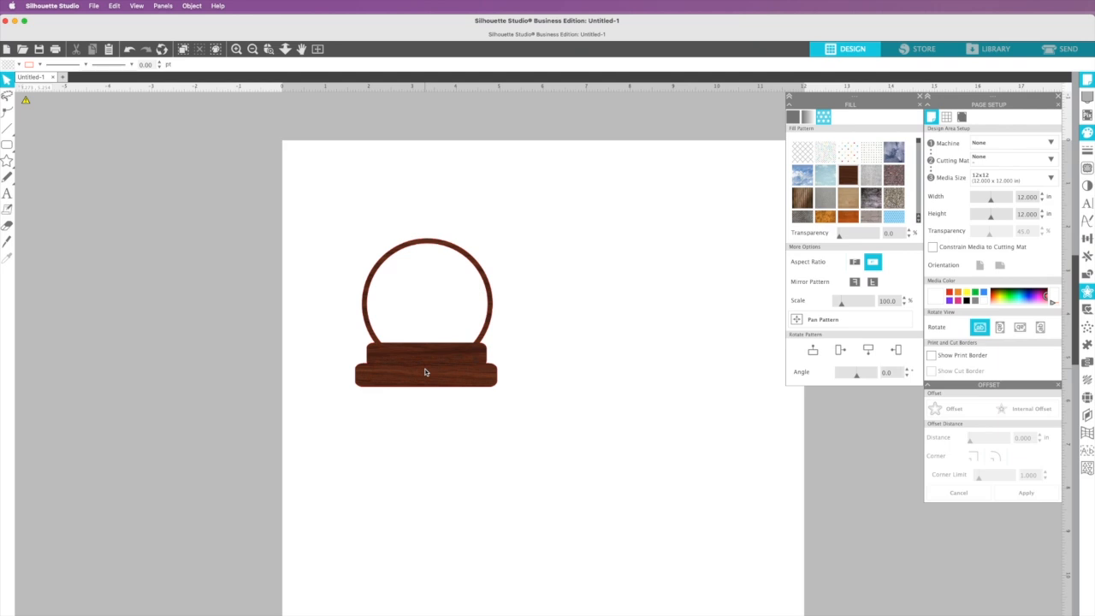
pyautogui.moveTo(426, 373); pyautogui.dragTo(391, 375)
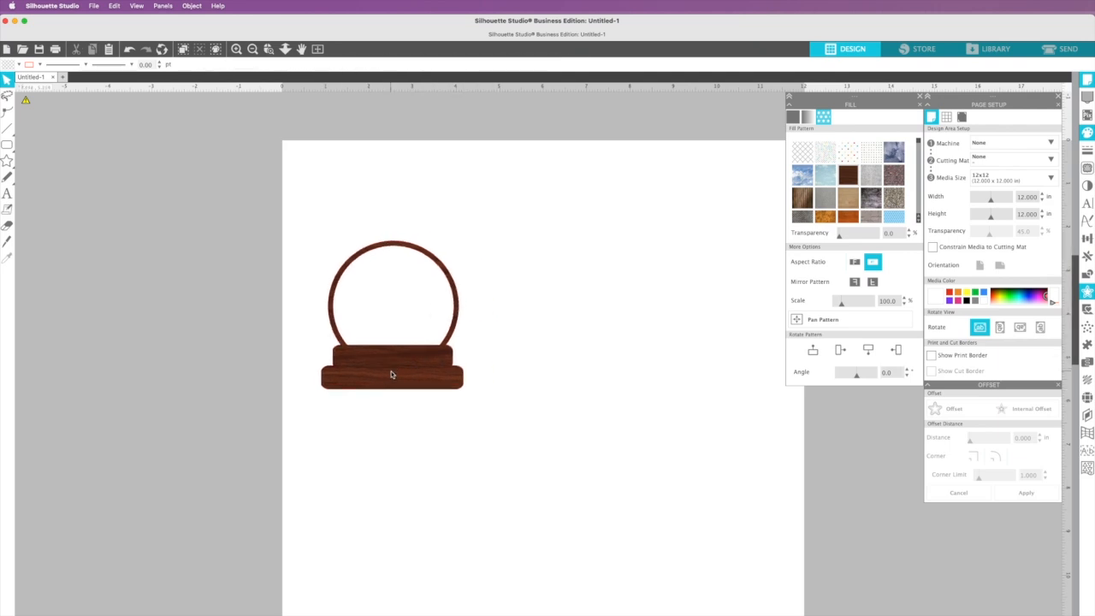
pyautogui.click(391, 375)
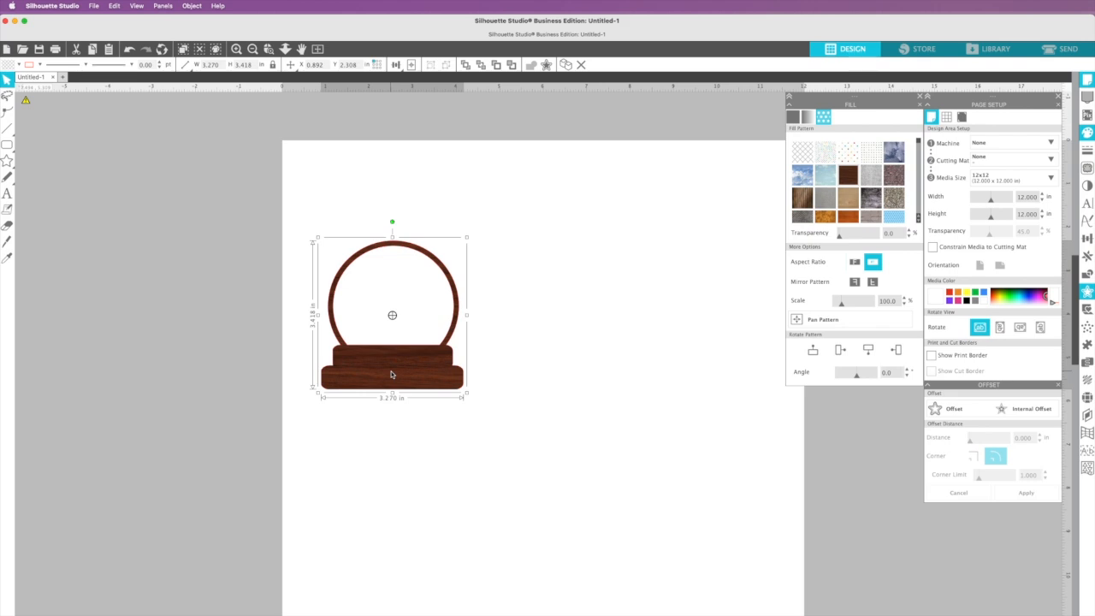
pyautogui.rightClick(391, 375)
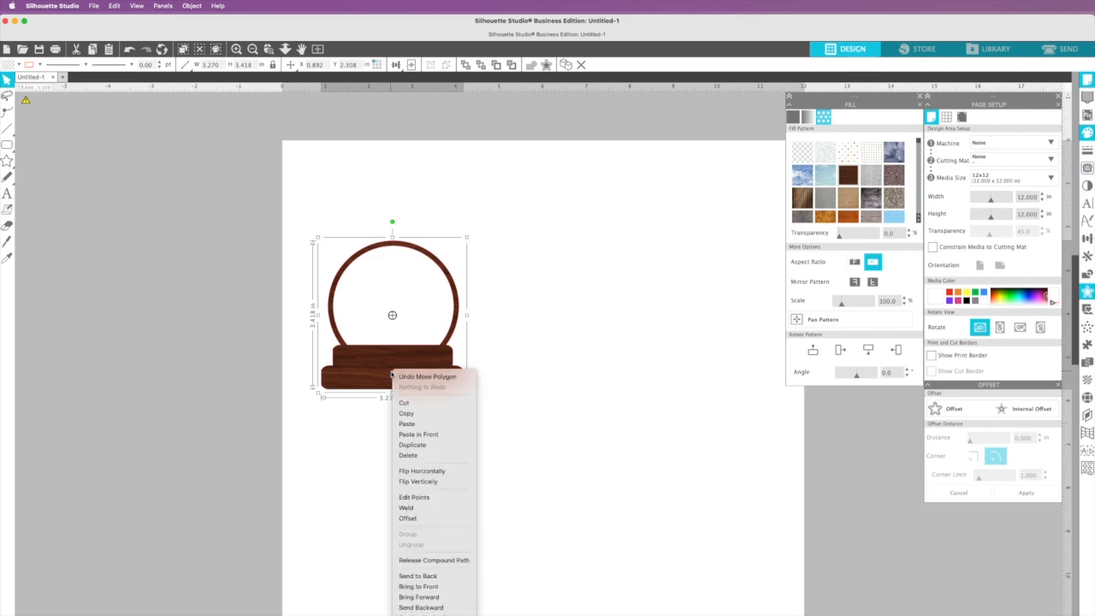
pyautogui.click(340, 420)
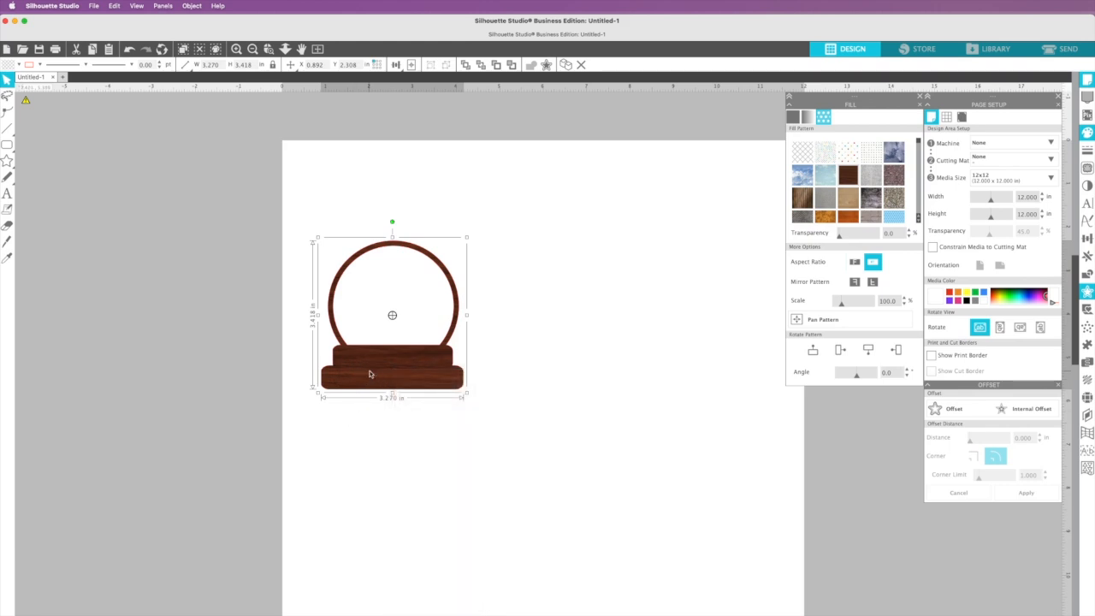
pyautogui.press('super+d')
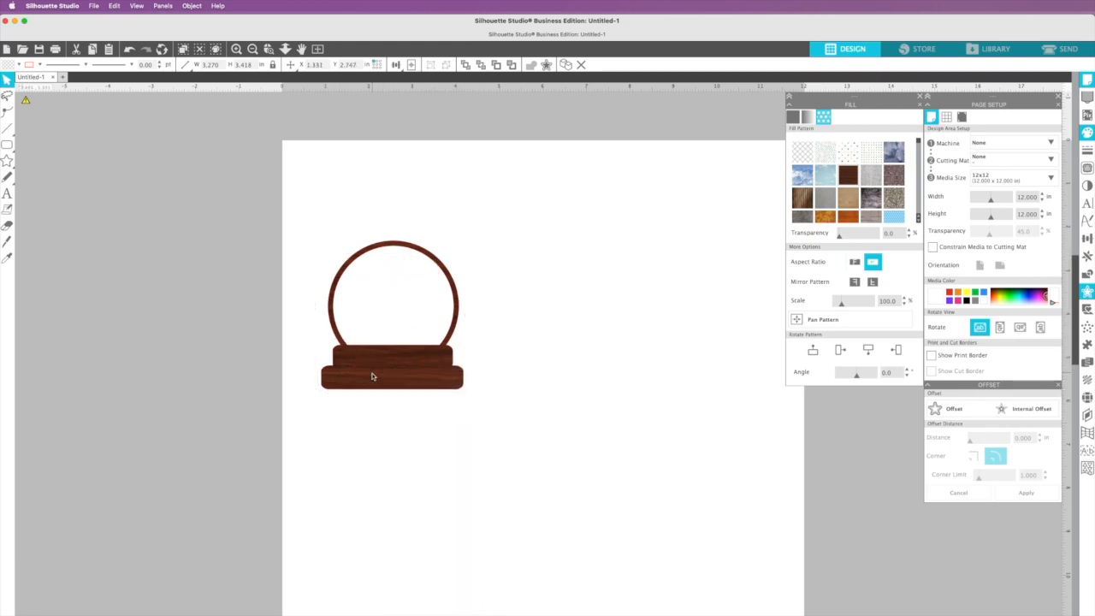
pyautogui.press('Delete')
# Replicate the snow globe into a horizontal row of four adjoining shapes extending to the right, and select the original.
pyautogui.click(372, 378)
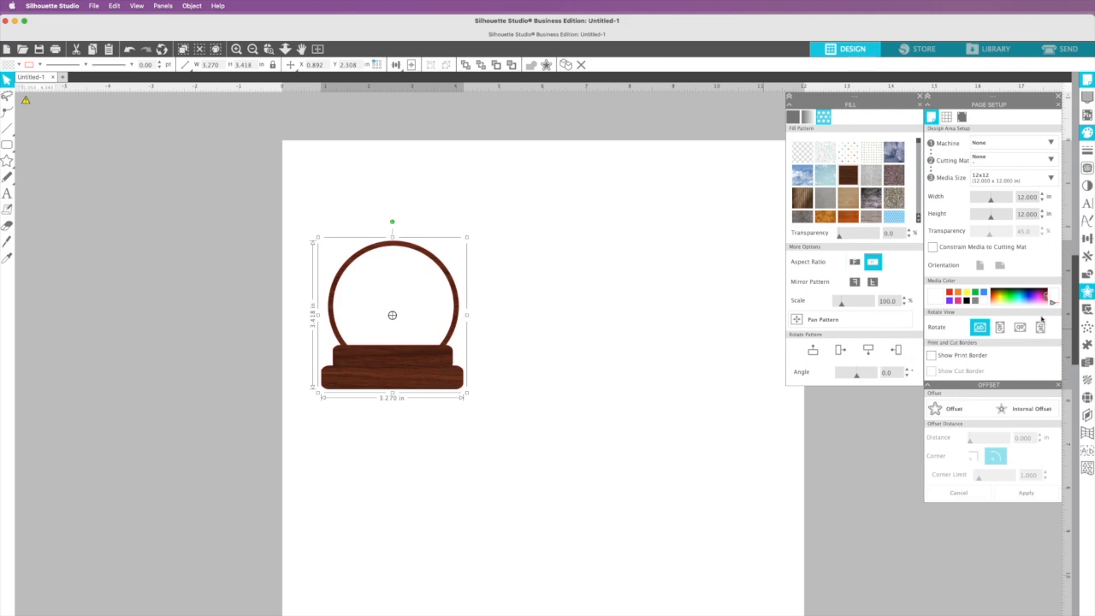
pyautogui.click(1087, 256)
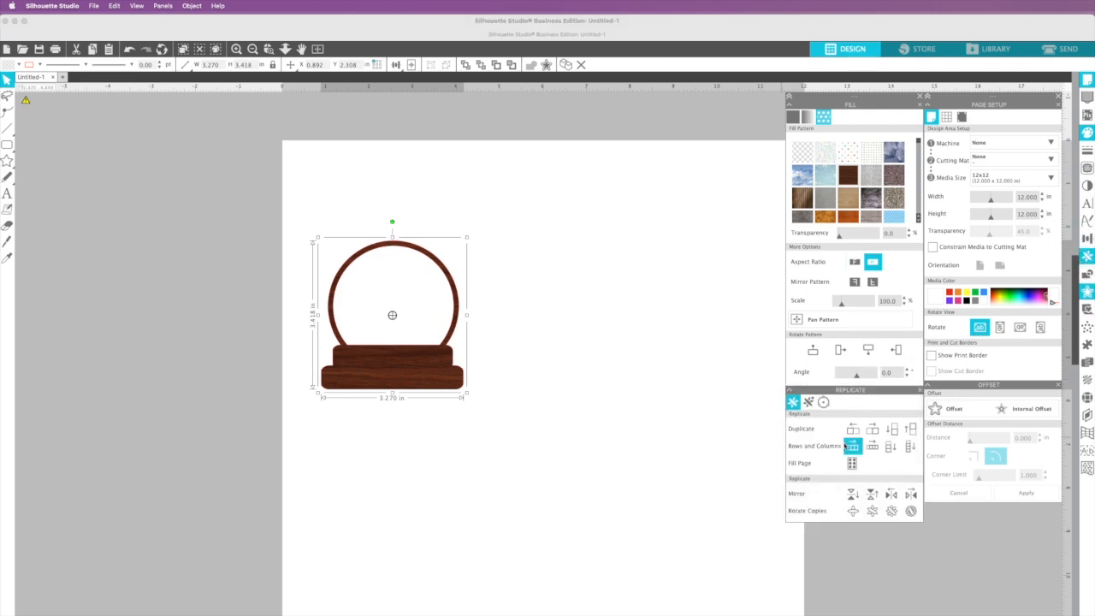
pyautogui.click(872, 446)
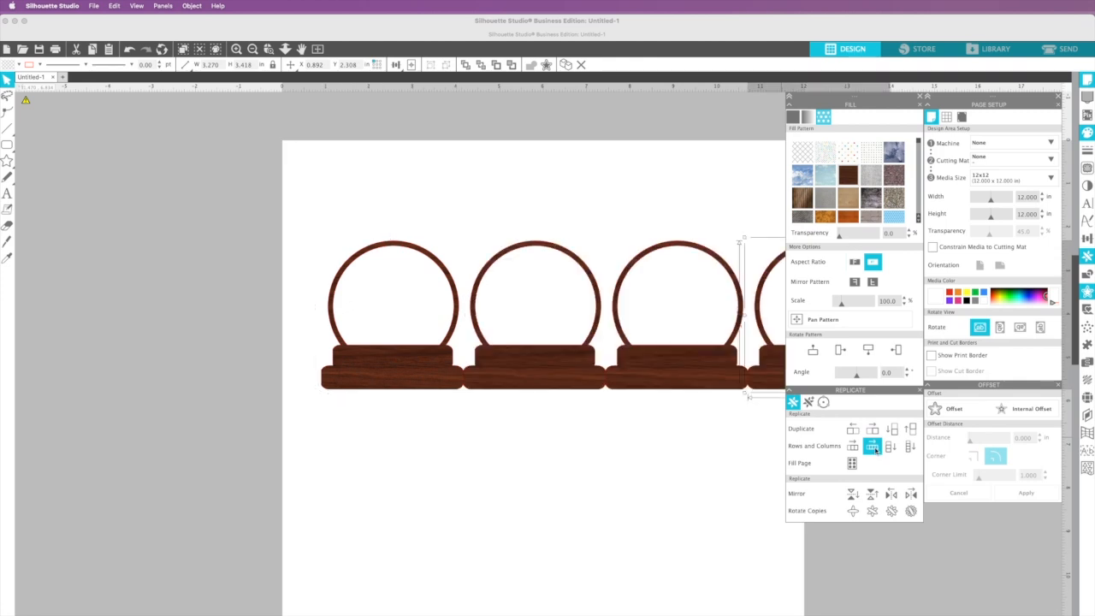
pyautogui.hscroll(3, 621, 472)
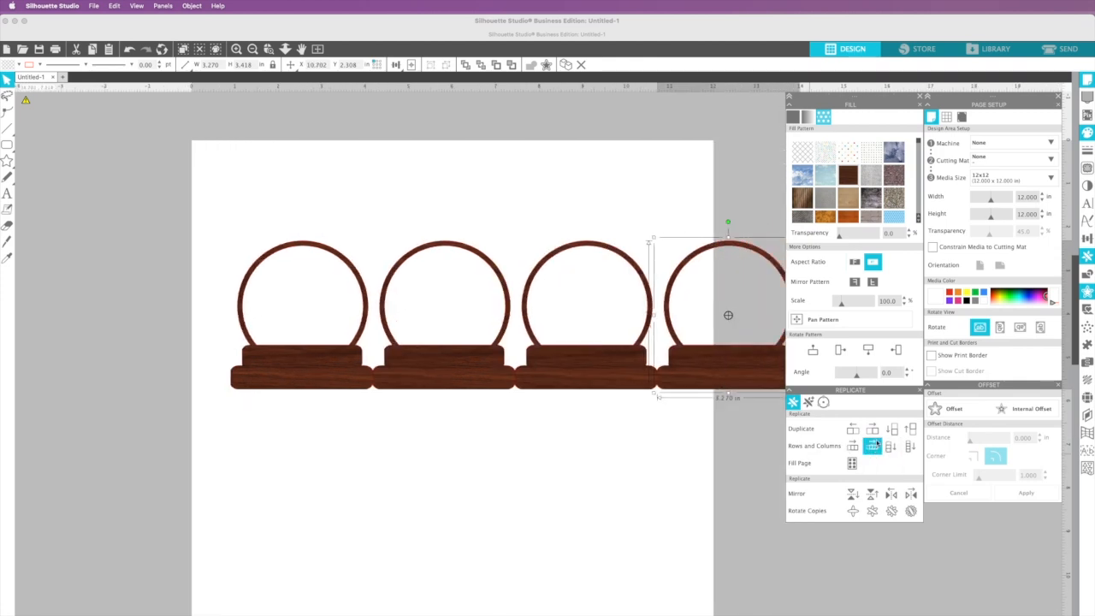
pyautogui.hscroll(2, 526, 464)
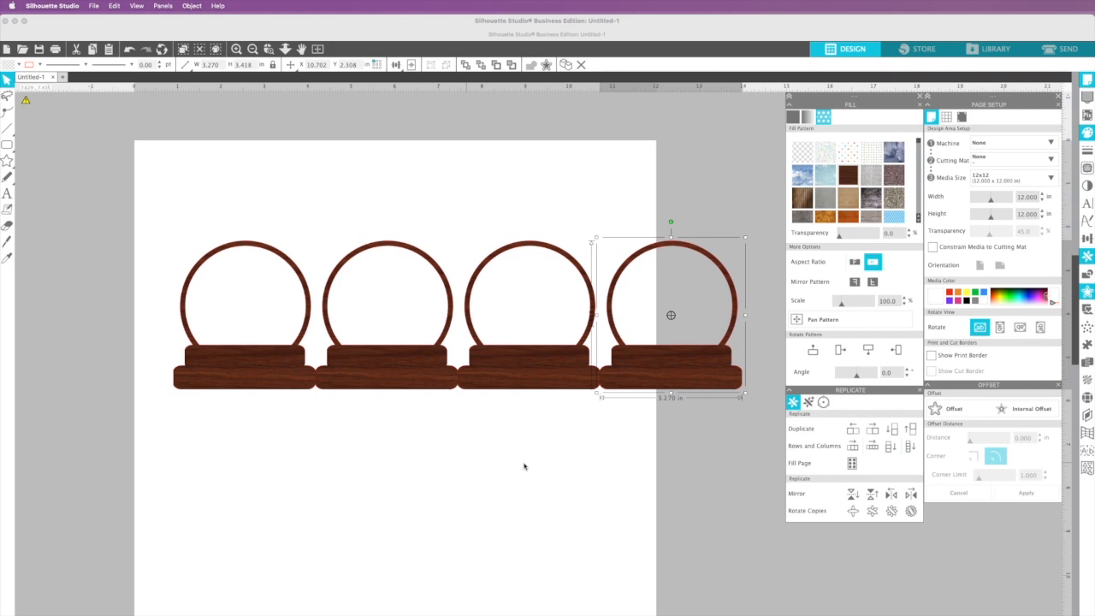
pyautogui.click(255, 363)
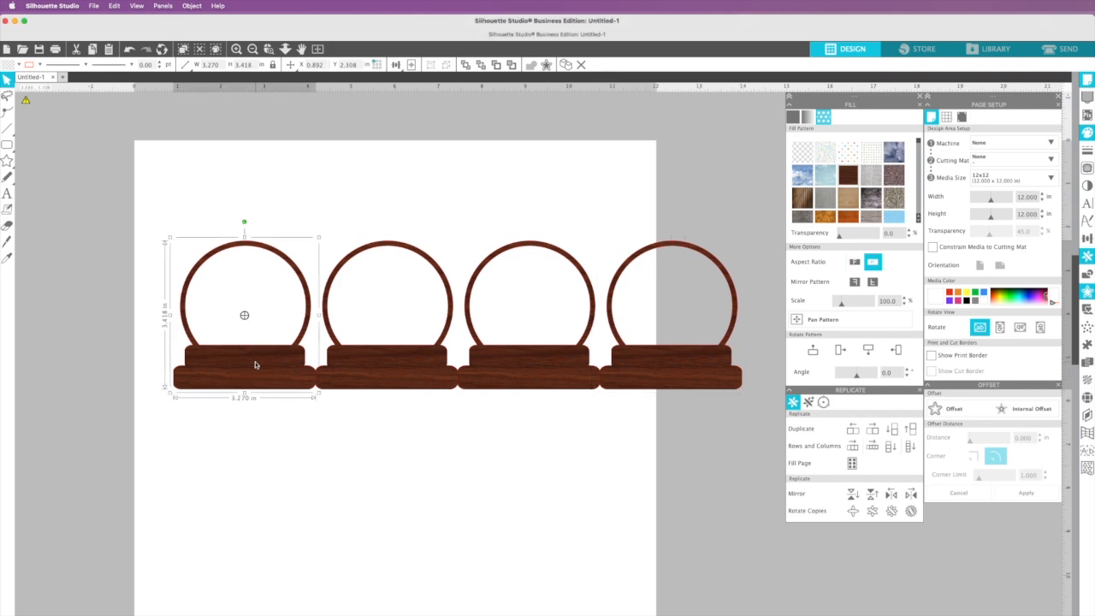
# Fill the second snow globe in the row with a solid light aqua colour.
pyautogui.click(338, 374)
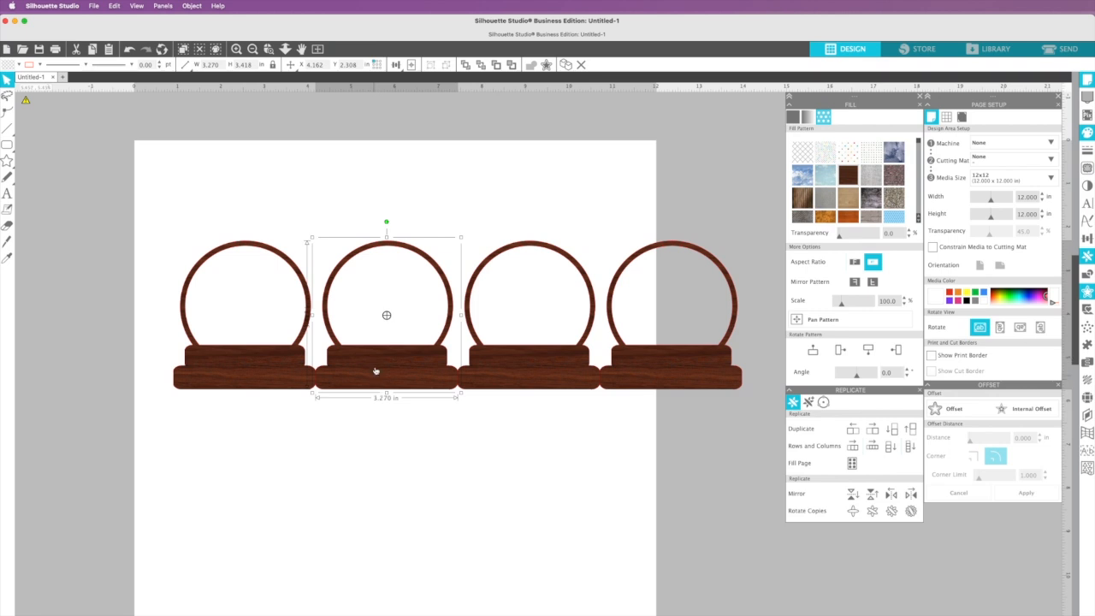
pyautogui.click(18, 65)
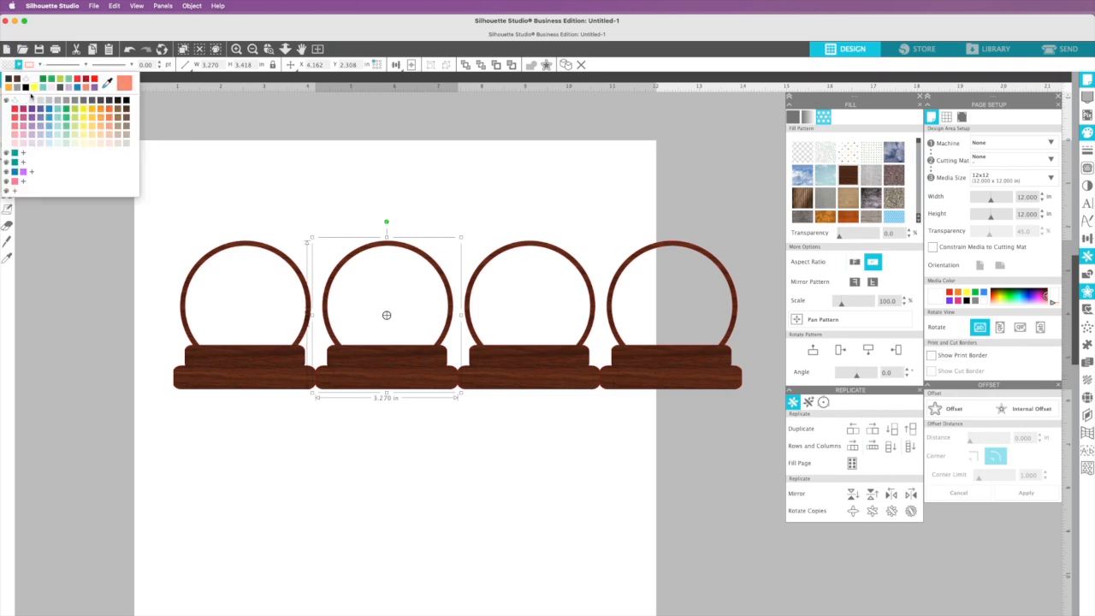
pyautogui.click(57, 129)
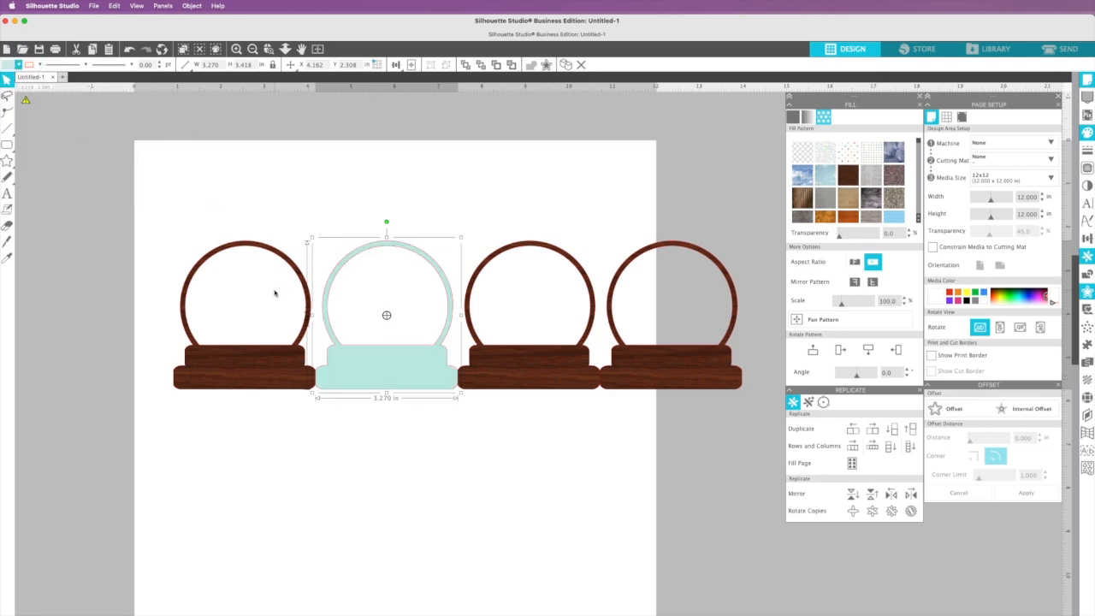
pyautogui.click(345, 449)
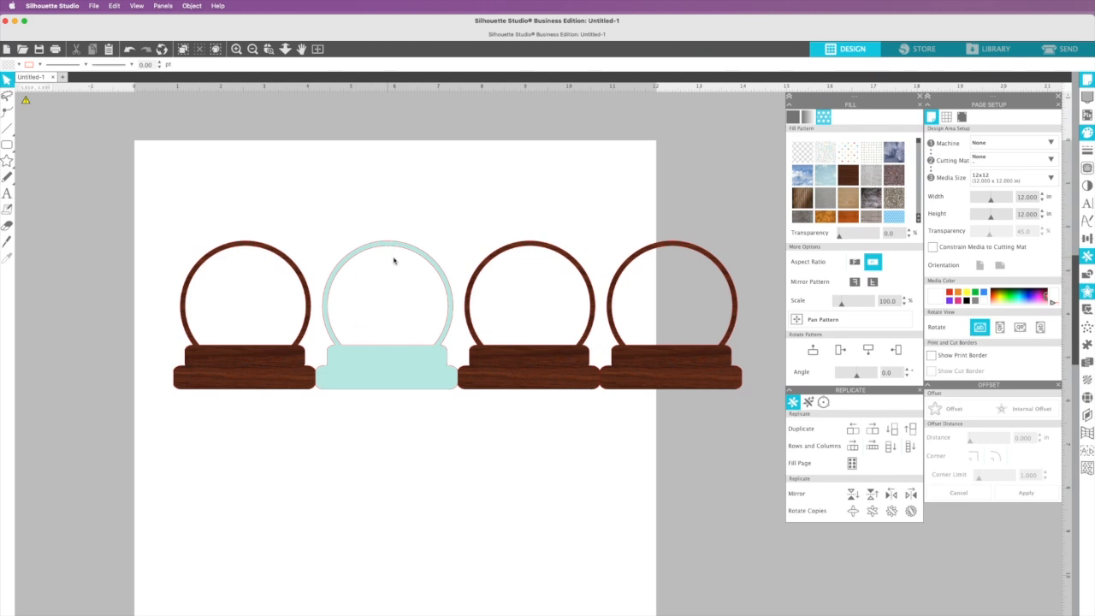
# Release the aqua globe's compound path and delete its inner dome shape to leave a solid backing silhouette.
pyautogui.rightClick(384, 316)
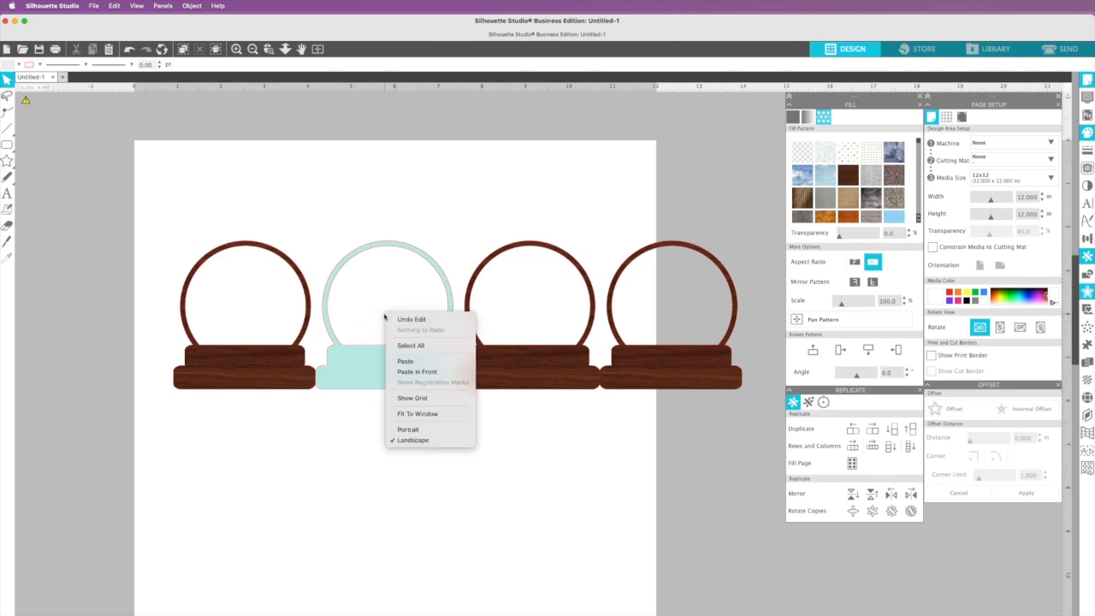
pyautogui.click(338, 379)
pyautogui.rightClick(366, 377)
pyautogui.click(378, 567)
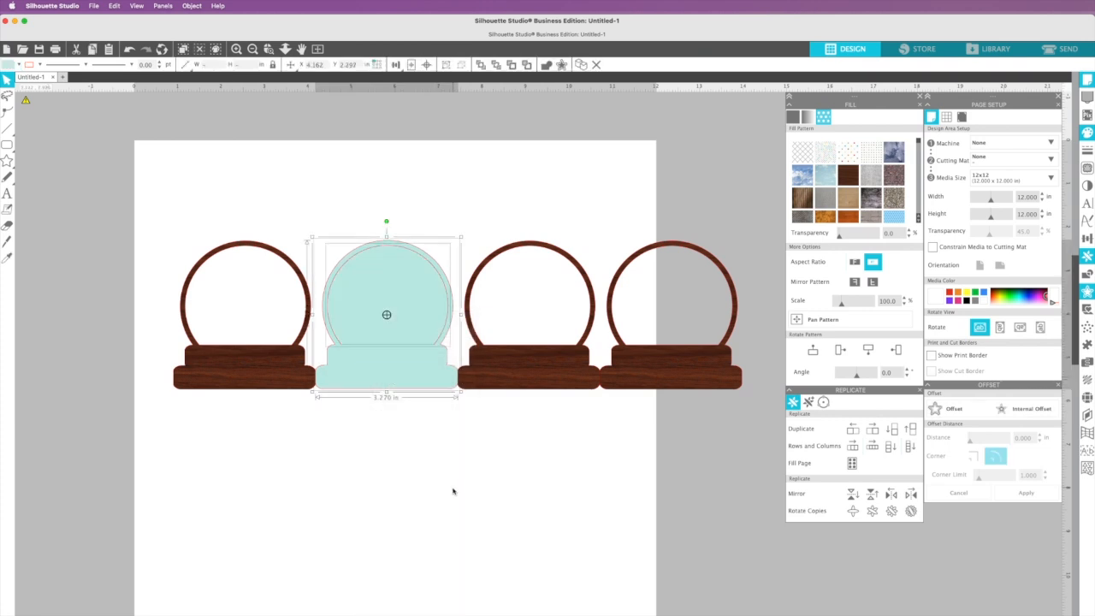
pyautogui.moveTo(384, 323); pyautogui.dragTo(387, 483)
pyautogui.press('Delete')
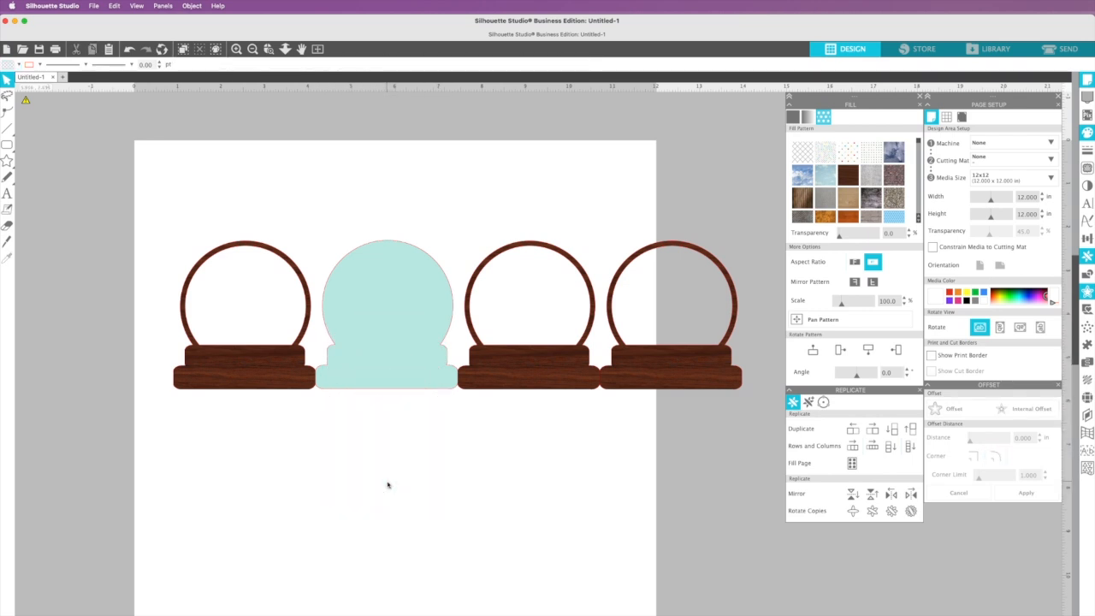
# Send the aqua backing to the back and shift it behind the first wooden globe, to about X 3.13 in and Y 2.32 in.
pyautogui.moveTo(388, 379); pyautogui.dragTo(366, 377)
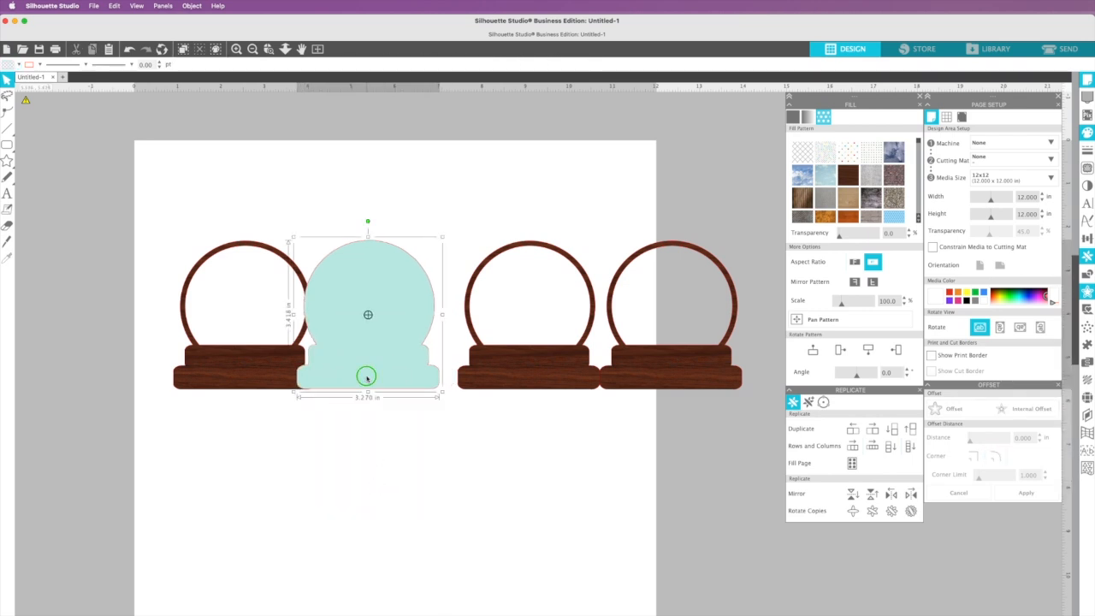
pyautogui.rightClick(366, 377)
pyautogui.click(372, 563)
pyautogui.moveTo(380, 357); pyautogui.dragTo(355, 358)
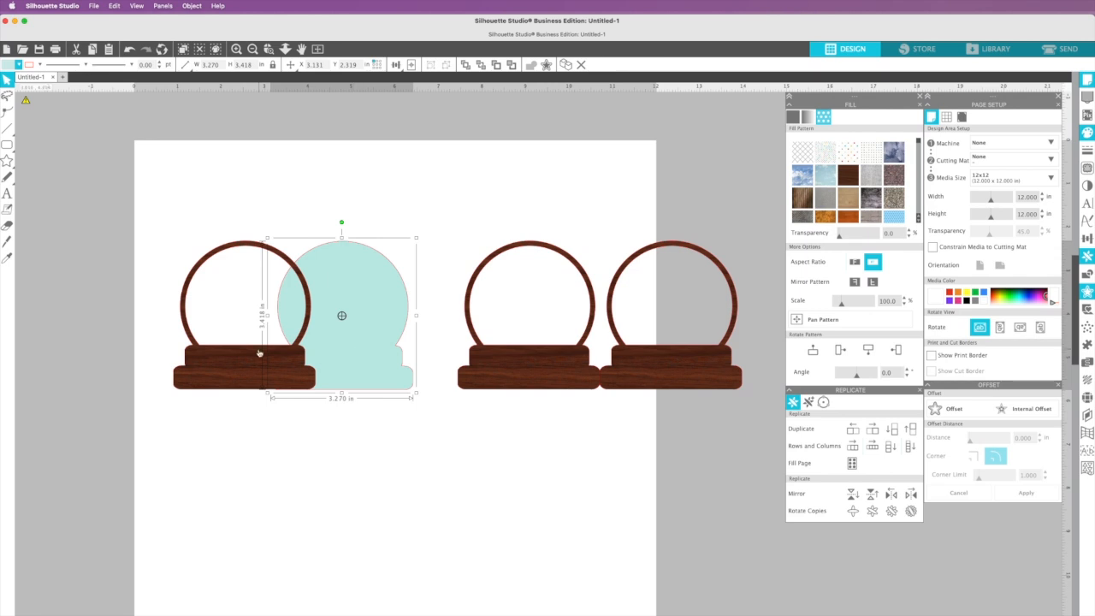
# Move the third and fourth wooden globes left, placing the fourth at about X 10.27 in and Y 2.32 in.
pyautogui.moveTo(498, 370); pyautogui.dragTo(475, 374)
pyautogui.click(479, 319)
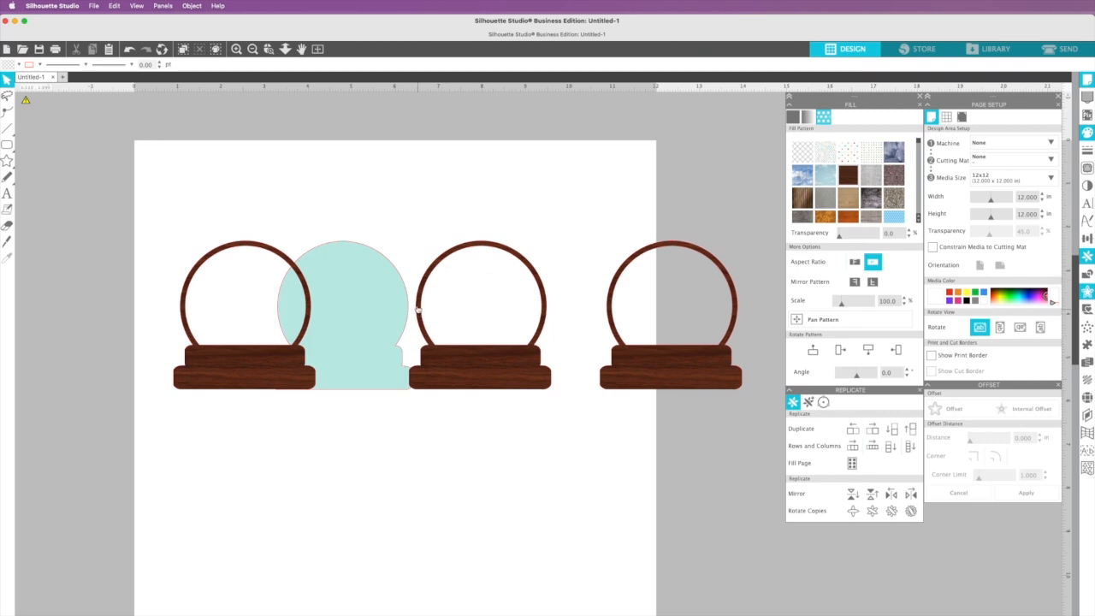
pyautogui.click(374, 299)
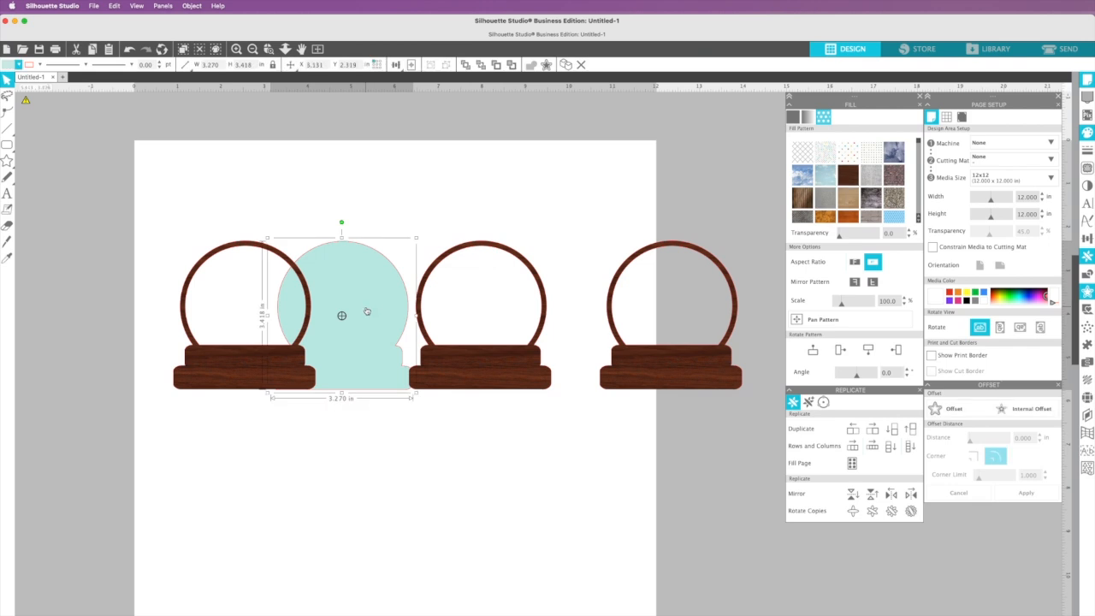
pyautogui.click(645, 368)
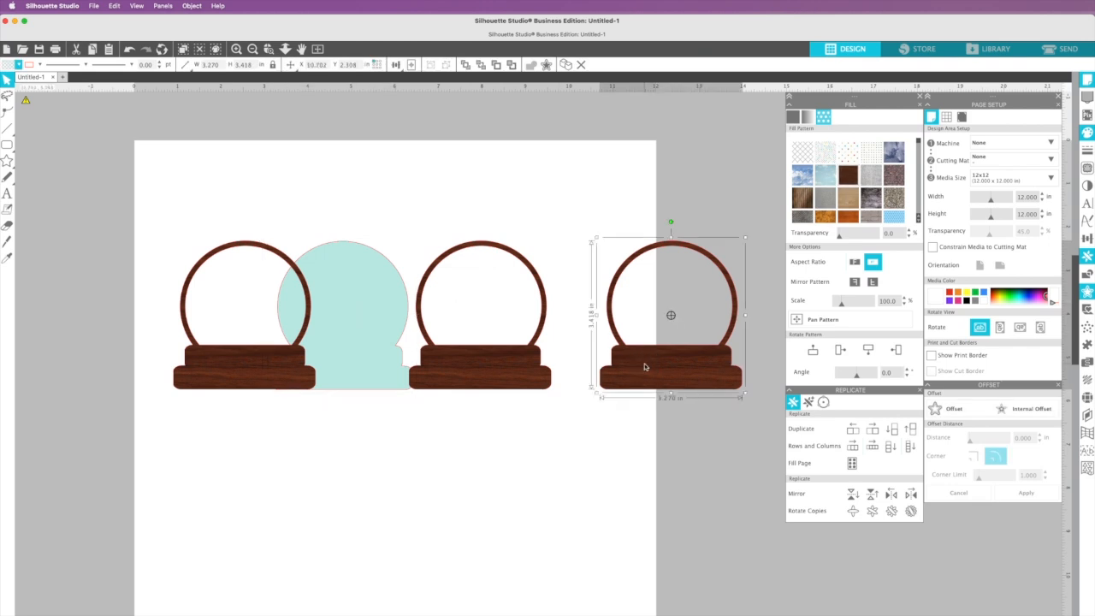
pyautogui.moveTo(645, 370); pyautogui.dragTo(623, 370)
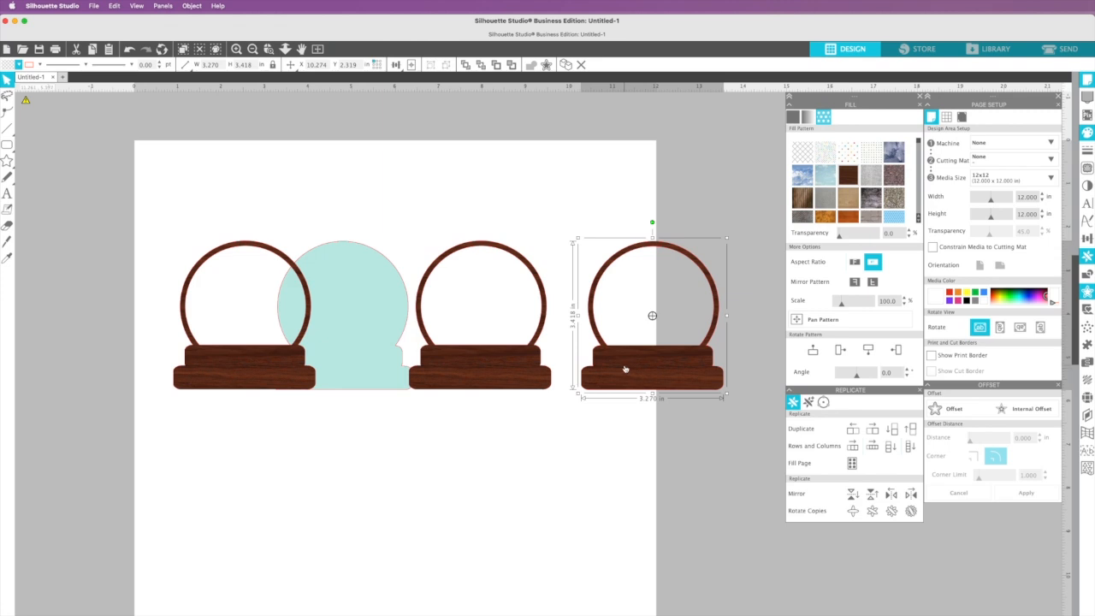
# Copy the aqua backing, place the duplicate at about X 9.57 in and Y 2.74 in, and delete the fourth wooden globe.
pyautogui.click(352, 302)
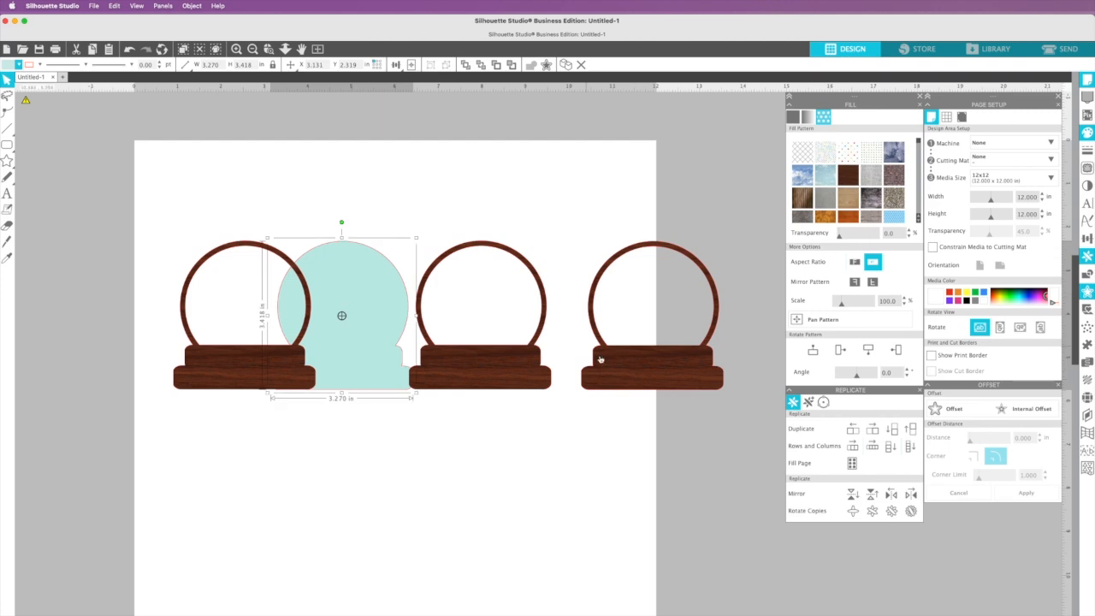
pyautogui.rightClick(360, 331)
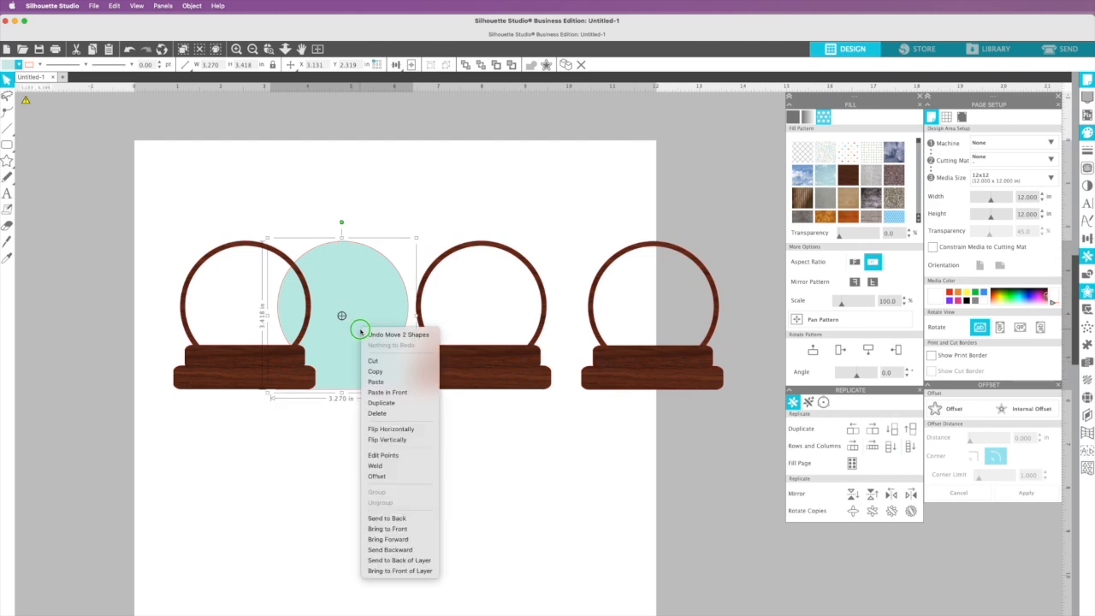
pyautogui.click(382, 375)
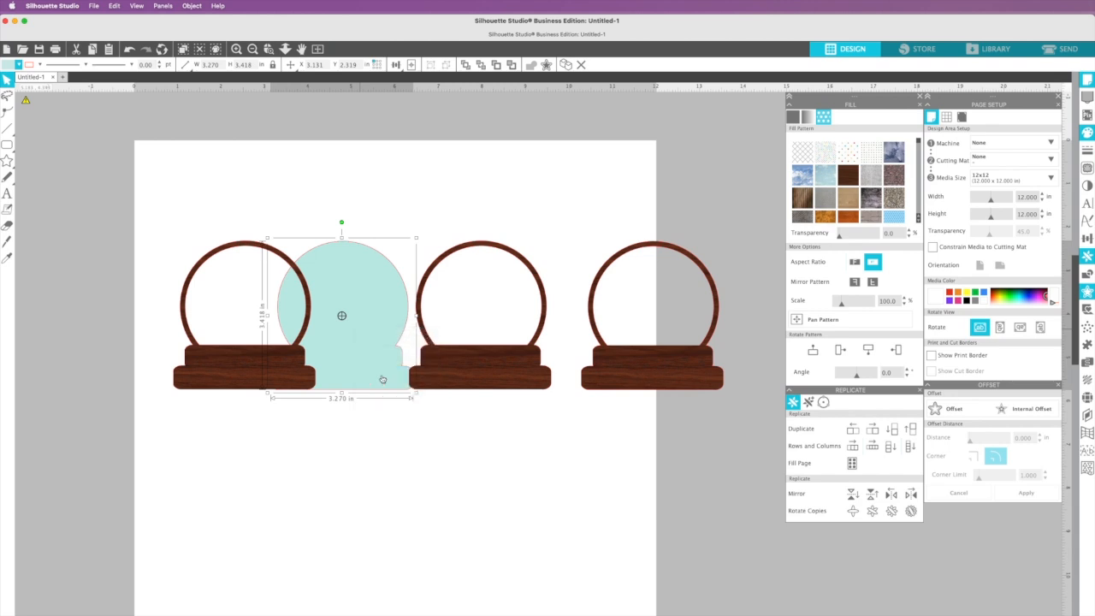
pyautogui.press('super+v')
pyautogui.moveTo(379, 372); pyautogui.dragTo(704, 396)
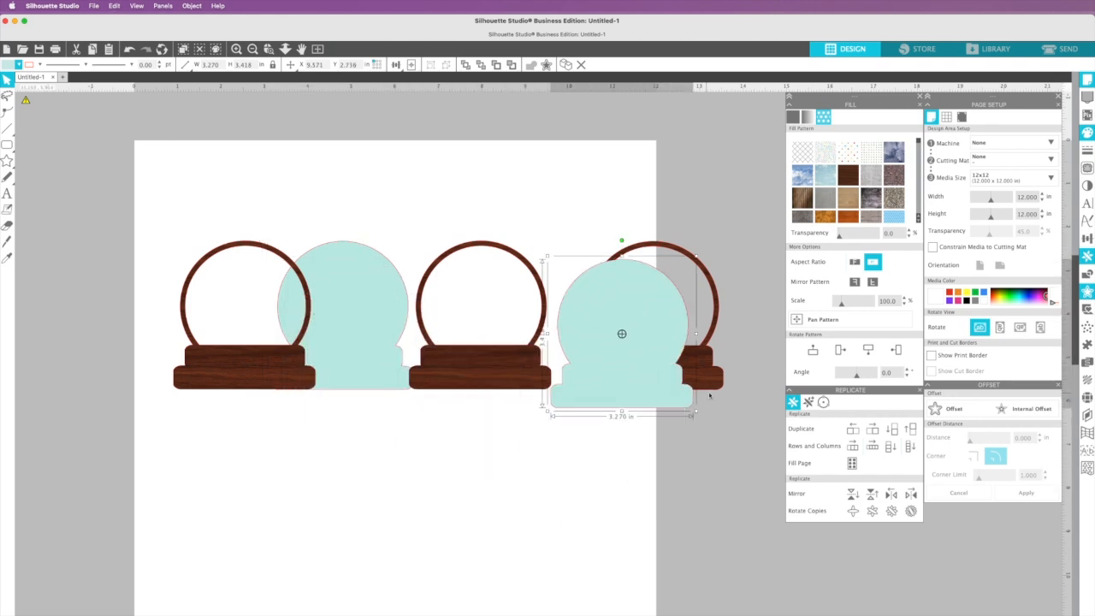
pyautogui.click(757, 374)
pyautogui.click(698, 318)
pyautogui.press('Delete')
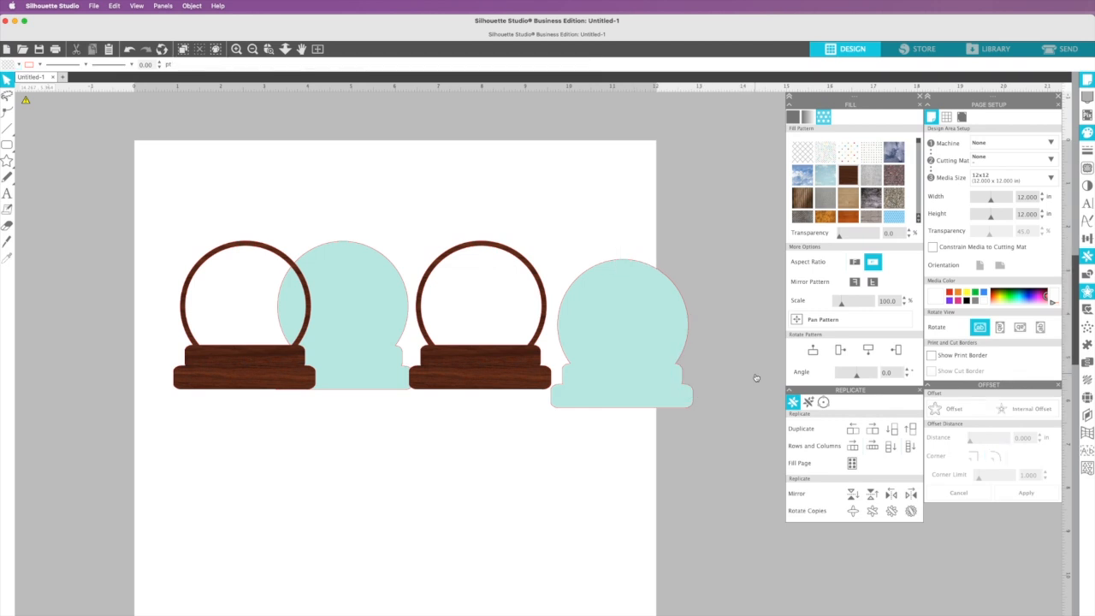
# Send the remaining right-hand wooden globe and then the copied backing to the back, and overlap both behind the first pair.
pyautogui.click(473, 364)
pyautogui.rightClick(474, 365)
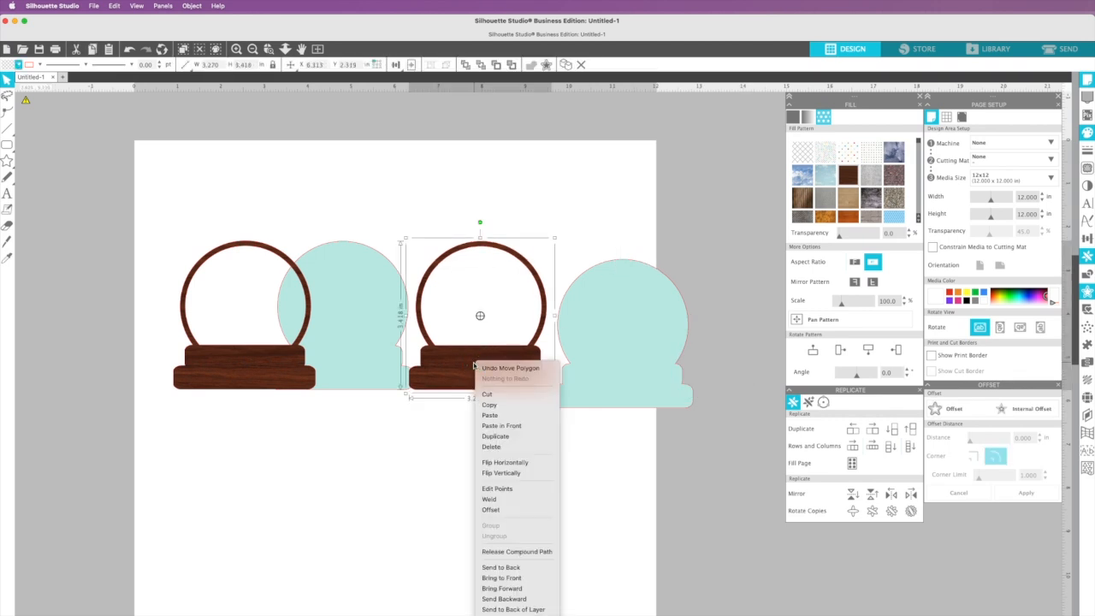
pyautogui.click(490, 567)
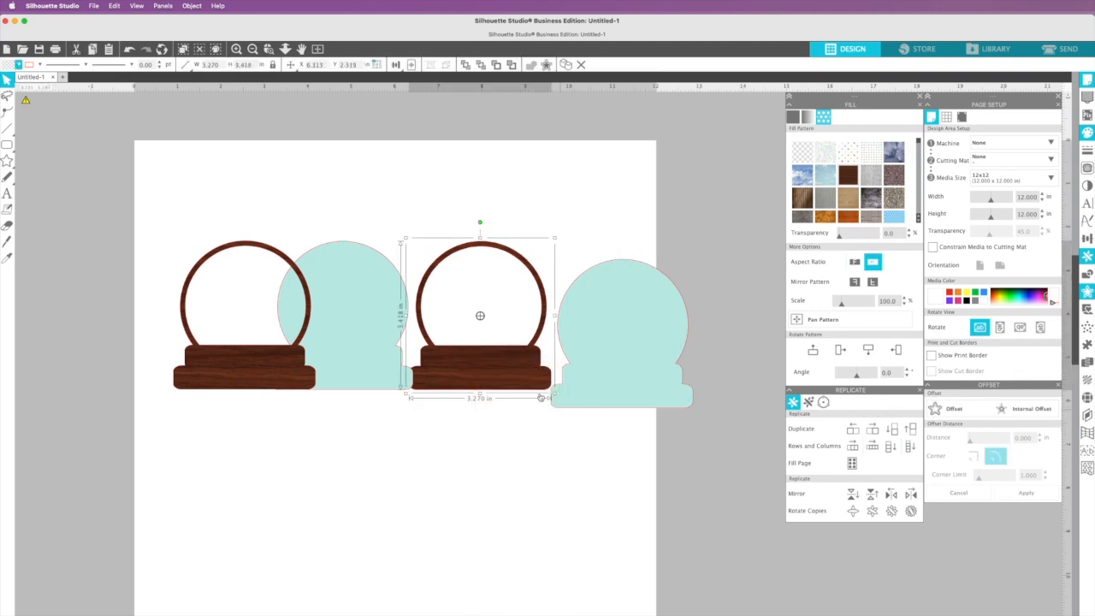
pyautogui.rightClick(623, 375)
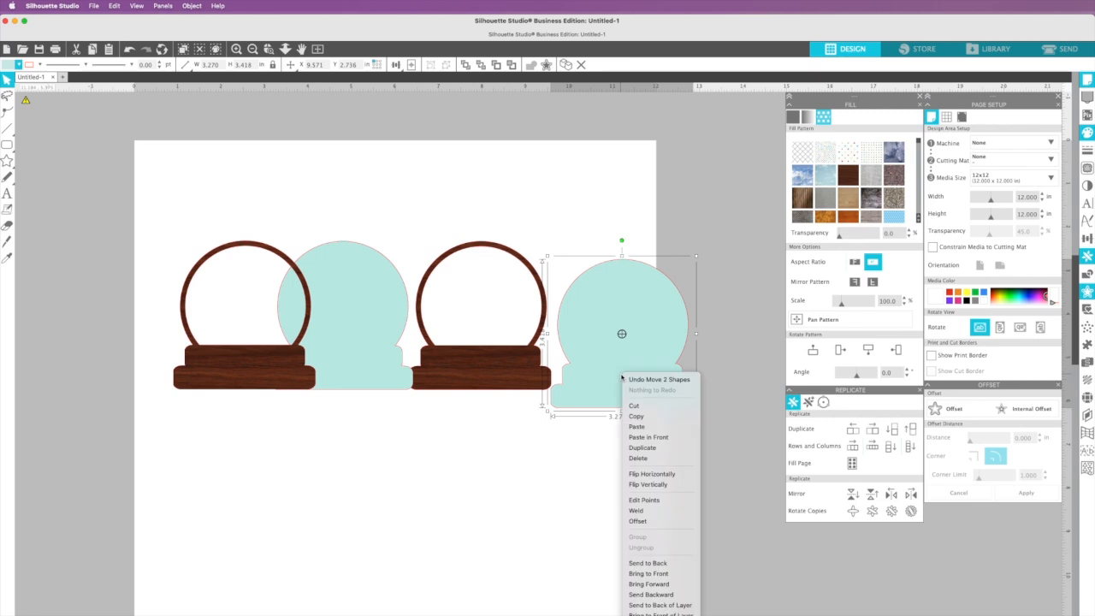
pyautogui.click(629, 564)
pyautogui.moveTo(489, 364)
pyautogui.mouseDown()
pyautogui.moveTo(436, 361)
pyautogui.moveTo(502, 368)
pyautogui.mouseUp()
pyautogui.moveTo(622, 338); pyautogui.dragTo(530, 320)
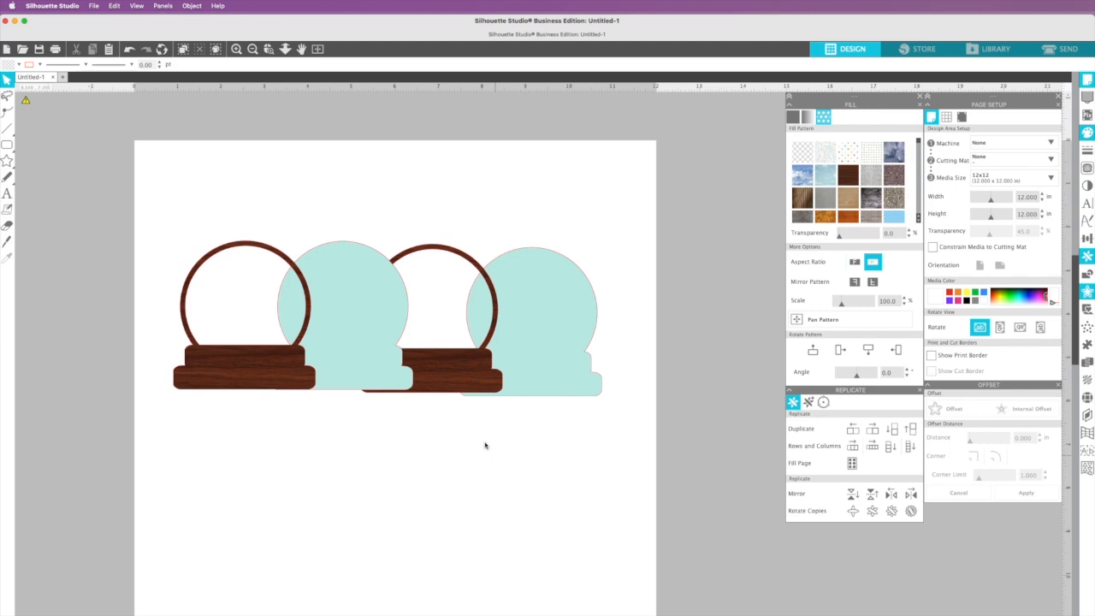
# Select all four snow globe layers and align them centred on top of each other.
pyautogui.moveTo(159, 308); pyautogui.dragTo(573, 360)
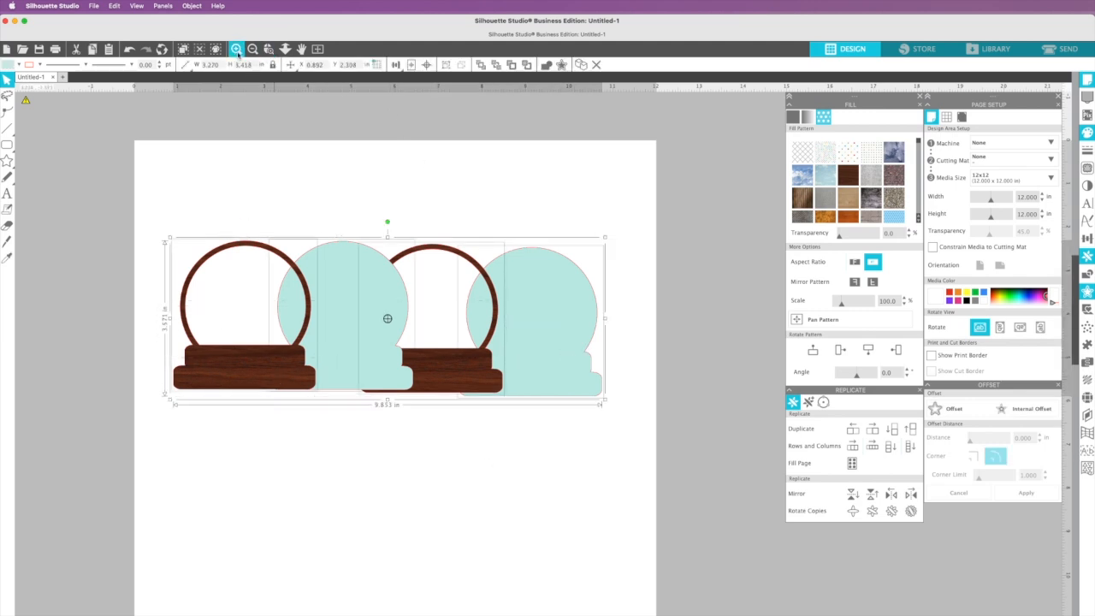
pyautogui.click(318, 50)
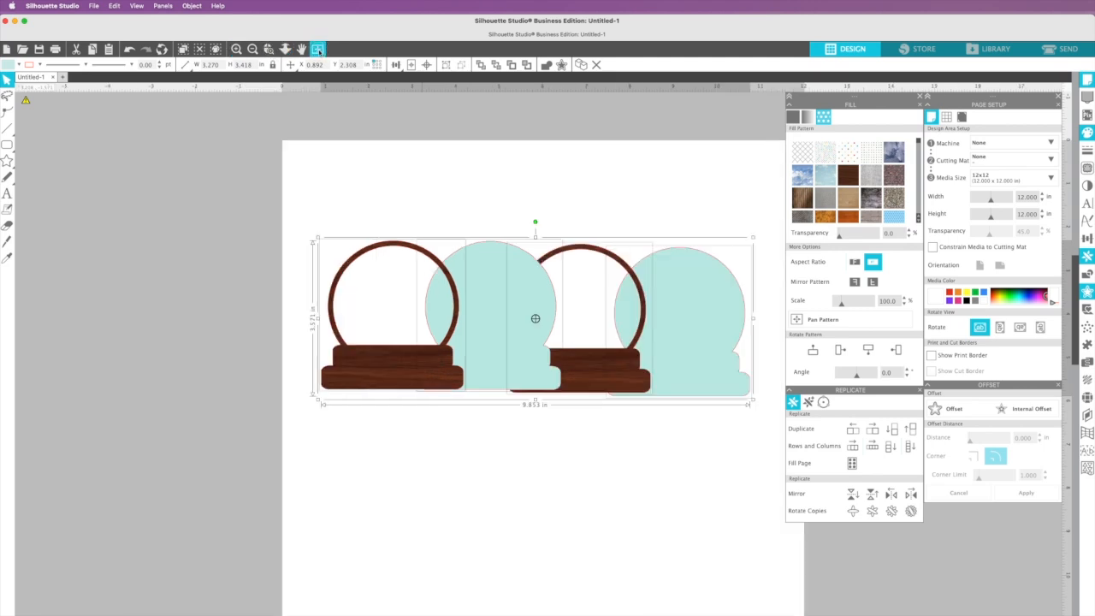
pyautogui.hscroll(3, 397, 251)
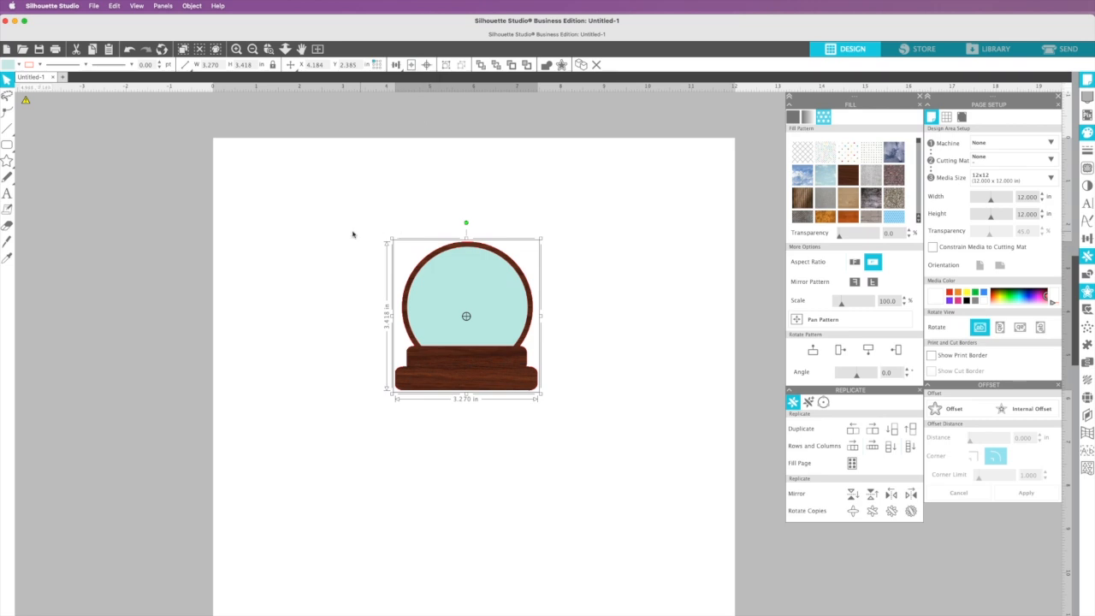
pyautogui.click(375, 405)
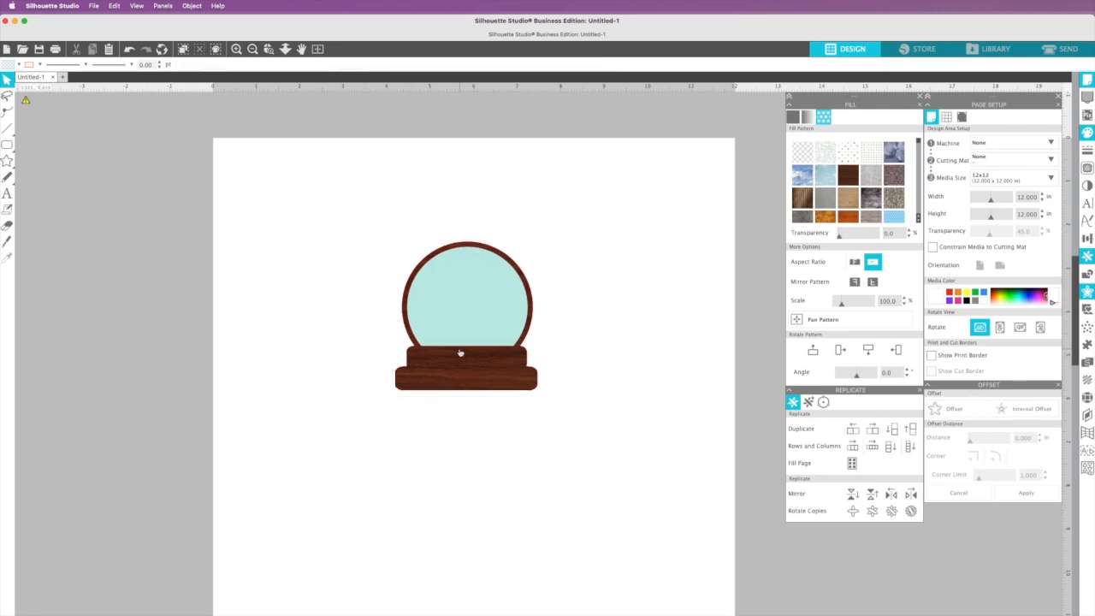
# Fan out the stacked layers in the order frame, backing, frame, backing, and nudge the rear wooden frame slightly upward.
pyautogui.moveTo(462, 385); pyautogui.dragTo(388, 384)
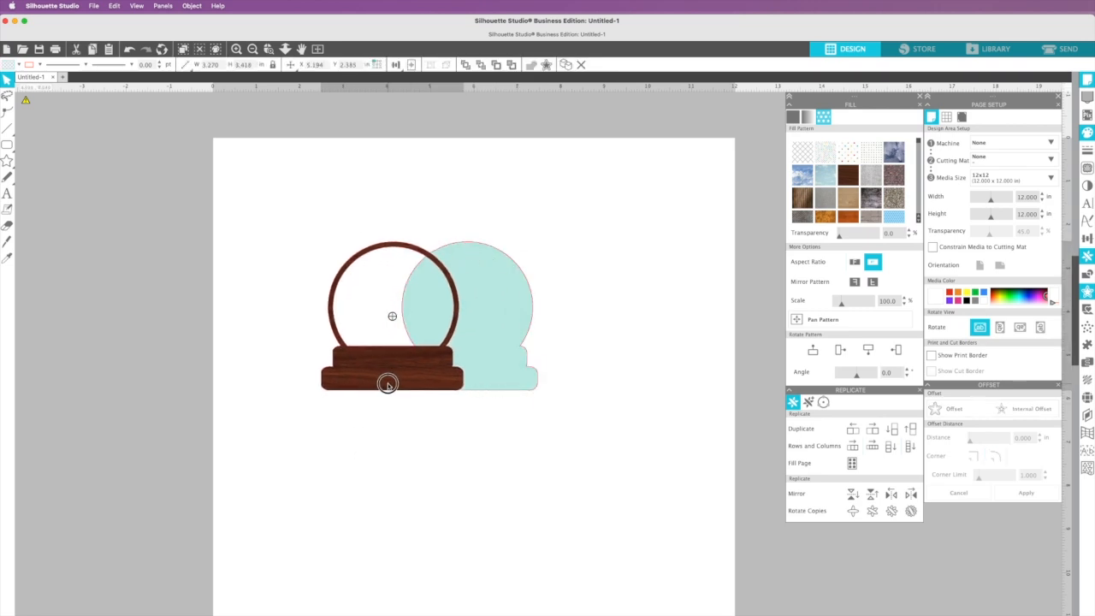
pyautogui.moveTo(488, 373)
pyautogui.mouseDown()
pyautogui.moveTo(460, 371)
pyautogui.moveTo(513, 375)
pyautogui.moveTo(502, 374)
pyautogui.mouseUp()
pyautogui.press('Escape')
pyautogui.press('Escape')
pyautogui.moveTo(533, 315)
pyautogui.mouseDown()
pyautogui.moveTo(584, 314)
pyautogui.moveTo(525, 314)
pyautogui.moveTo(537, 316)
pyautogui.mouseUp()
pyautogui.press('Escape')
pyautogui.press('Escape')
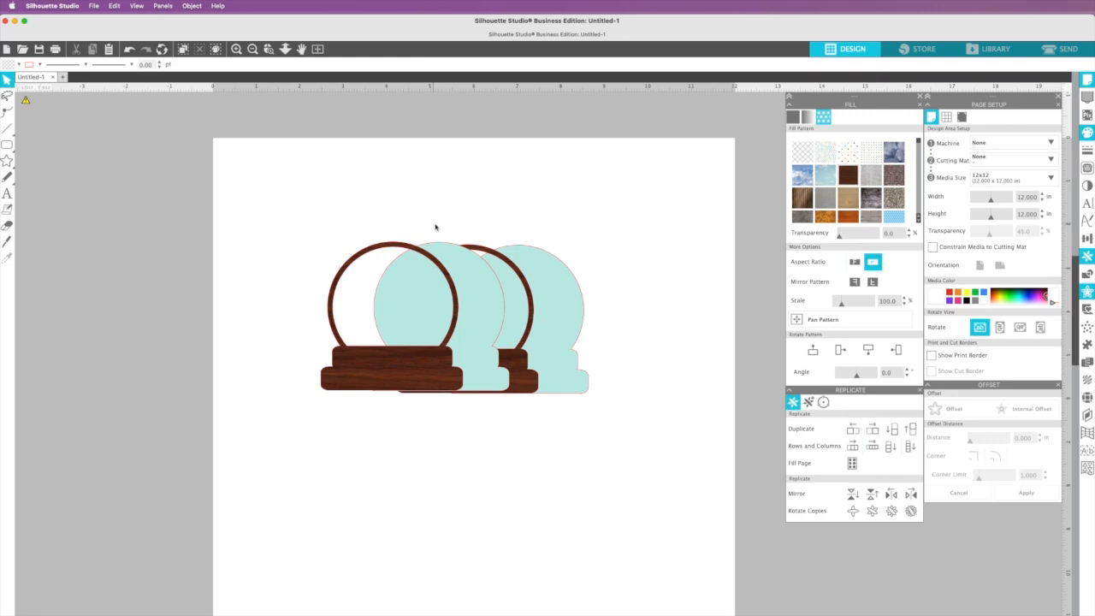
pyautogui.moveTo(480, 251); pyautogui.dragTo(477, 240)
pyautogui.press('Escape')
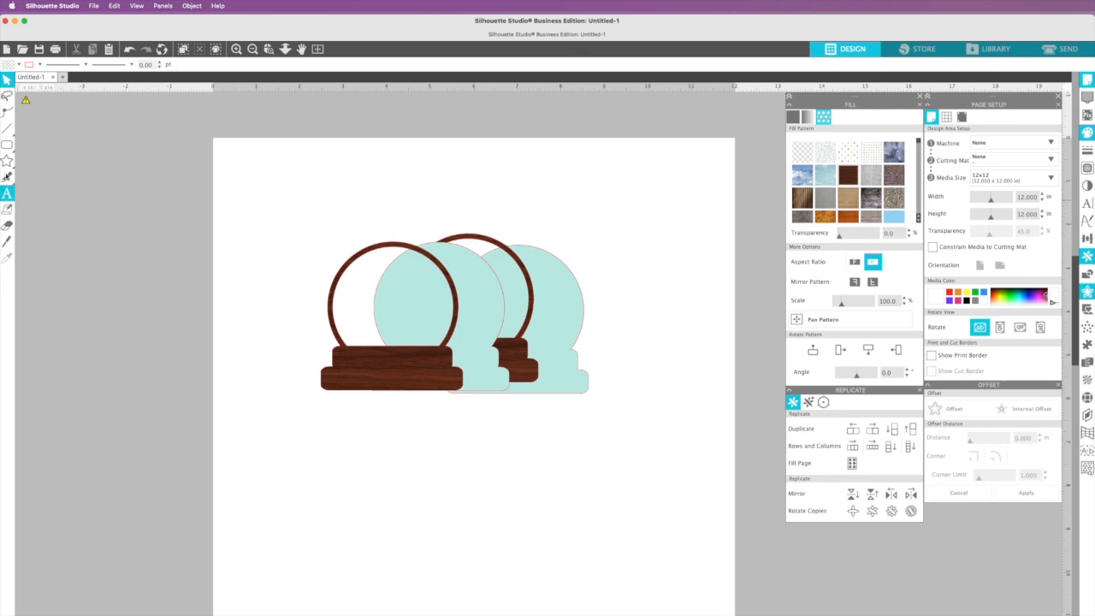
# Draw a ring about 0.31 in wide above the rear wooden frame and pull that frame up and right, clear of the first.
pyautogui.click(7, 161)
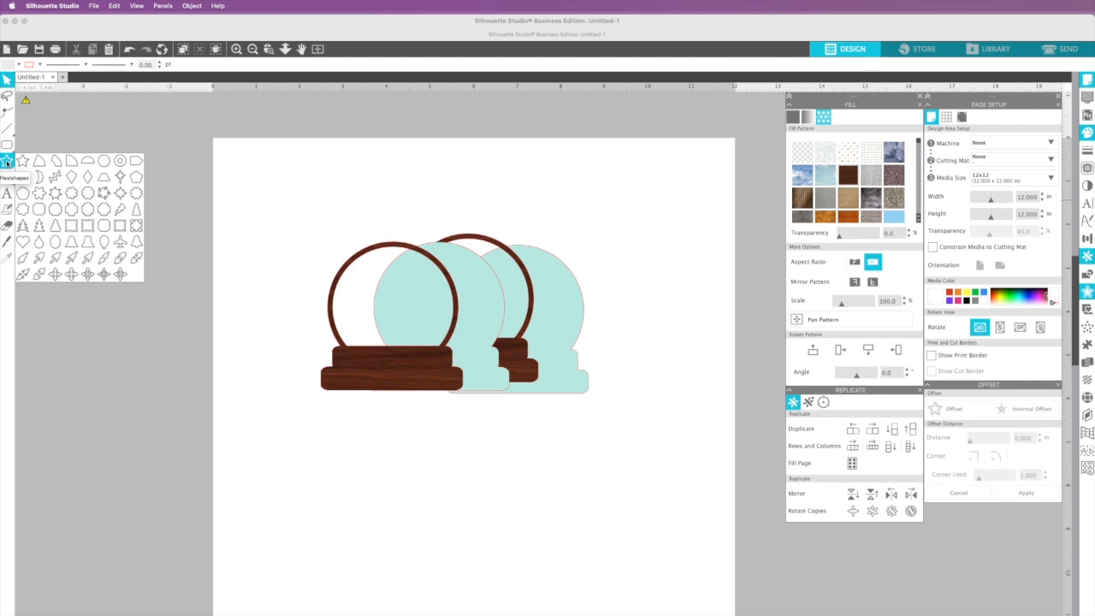
pyautogui.click(119, 162)
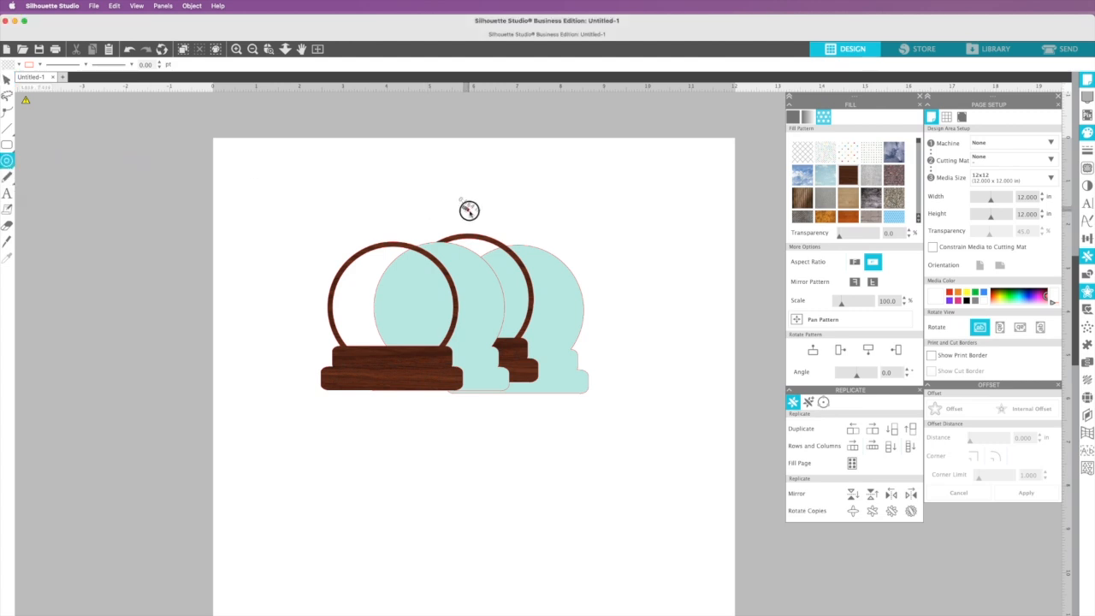
pyautogui.moveTo(471, 216); pyautogui.dragTo(585, 233)
pyautogui.click(528, 220)
# Move the small ring onto the top centre of the shifted wooden frame, at about X 8.44 in and Y 1.81 in.
pyautogui.moveTo(476, 224); pyautogui.dragTo(587, 226)
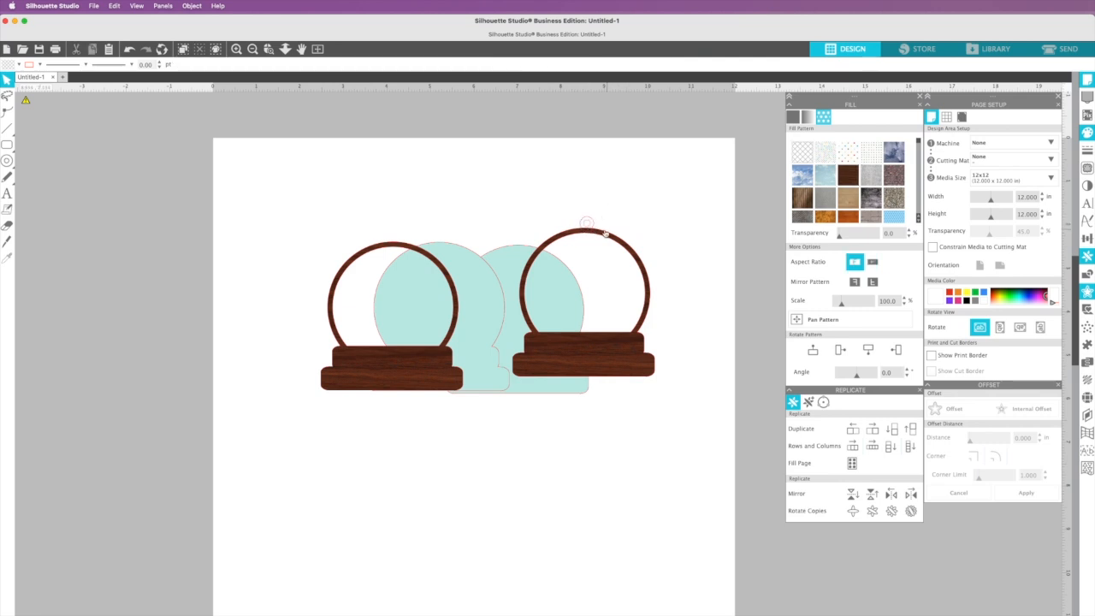
pyautogui.click(587, 217)
pyautogui.click(614, 213)
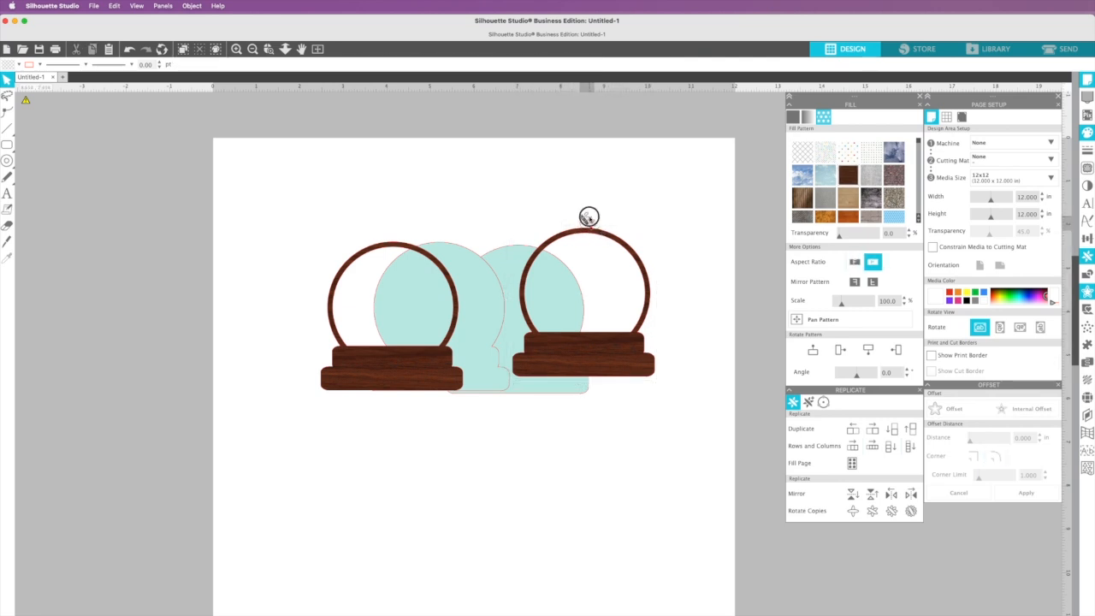
pyautogui.click(588, 219)
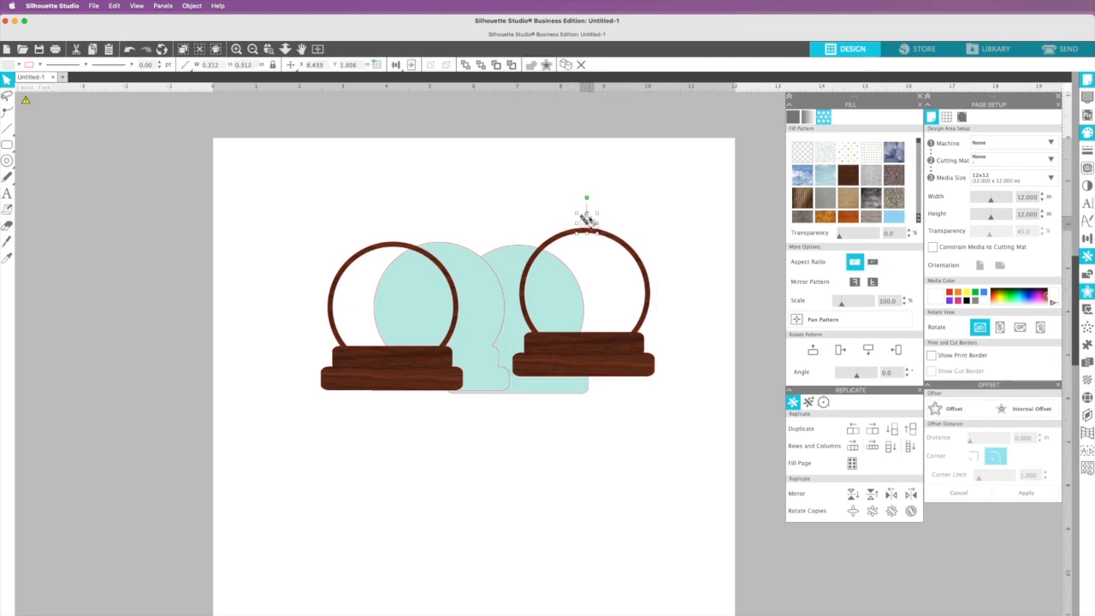
pyautogui.click(634, 213)
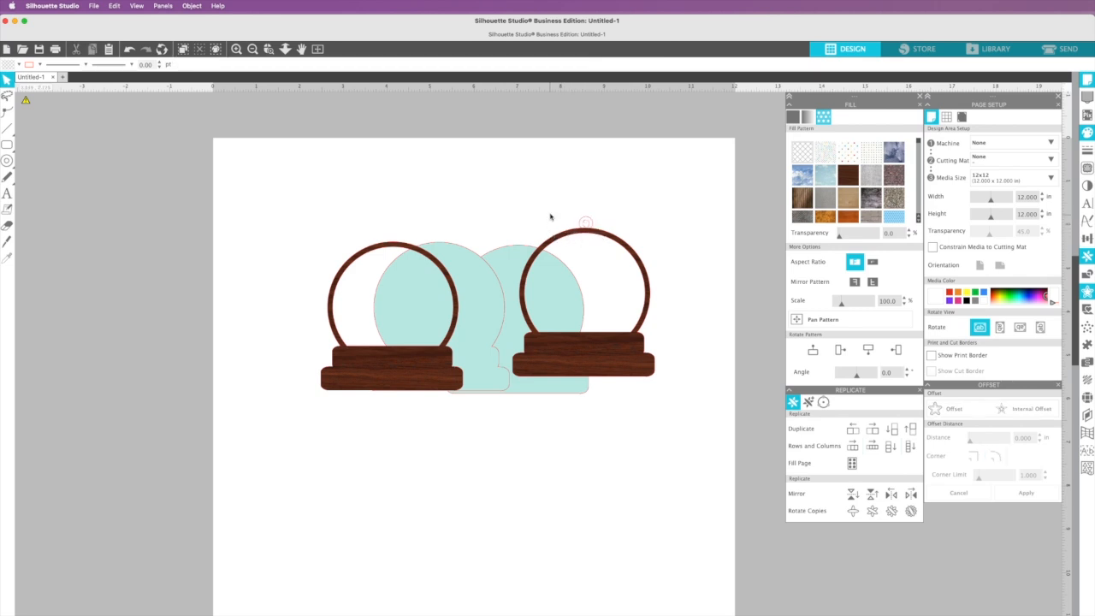
# Move the small ring slightly down so its lower edge overlaps the top of the rear wooden frame's rim.
pyautogui.click(236, 50)
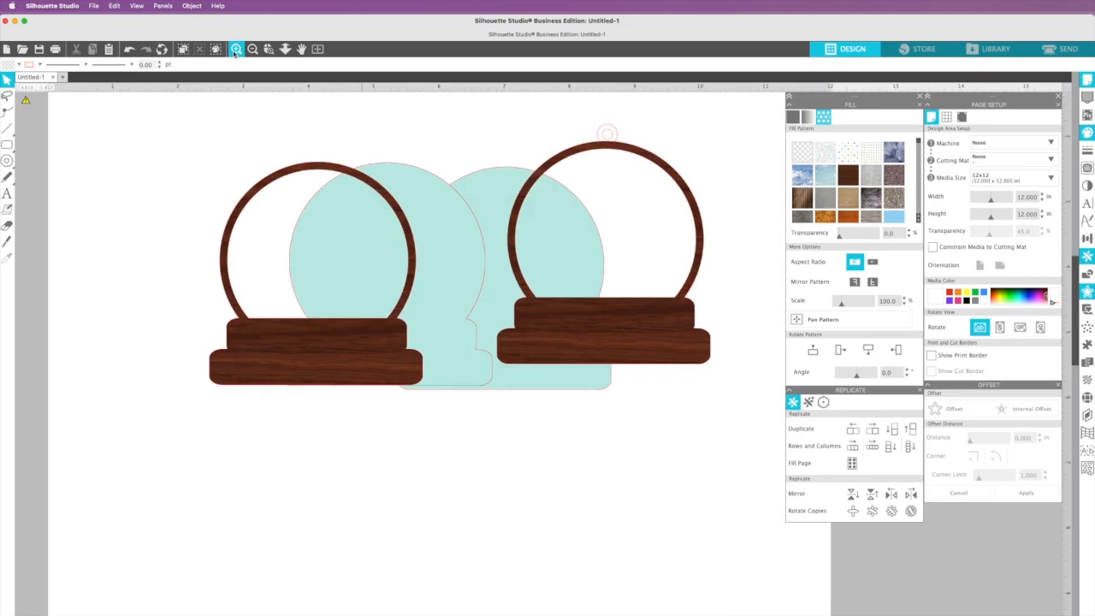
pyautogui.click(236, 50)
pyautogui.moveTo(313, 183); pyautogui.dragTo(345, 266)
pyautogui.scroll(3, 345, 265)
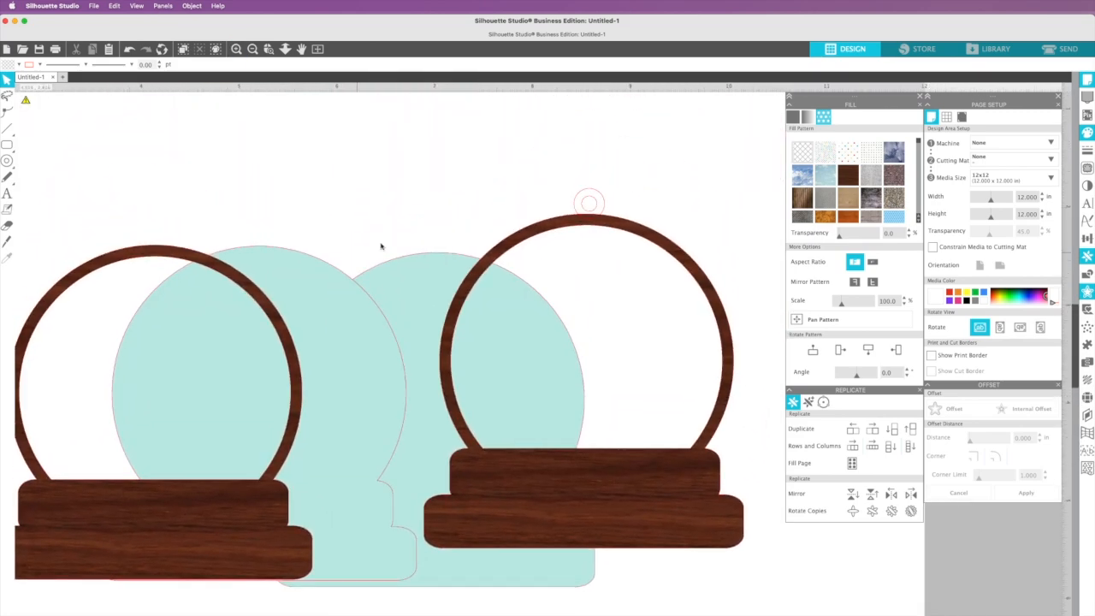
pyautogui.click(236, 49)
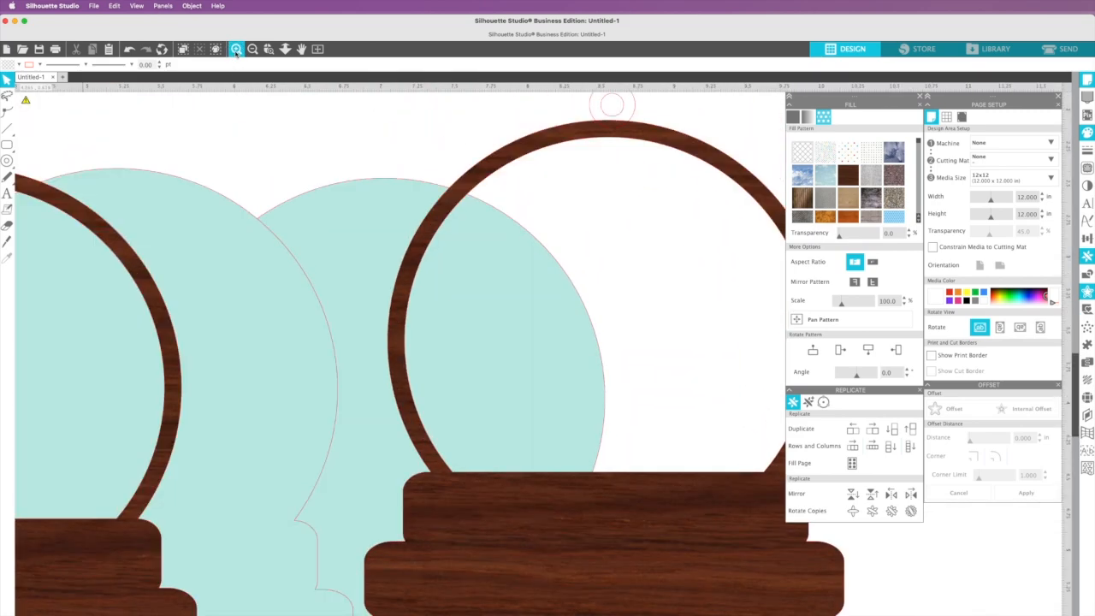
pyautogui.click(237, 50)
pyautogui.scroll(10, 340, 257)
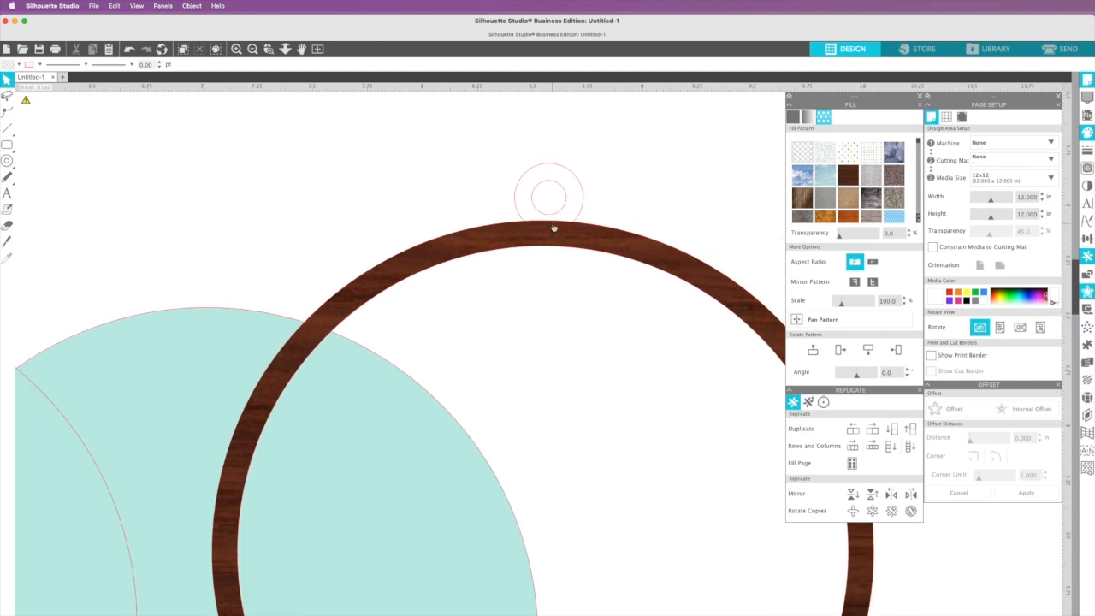
pyautogui.moveTo(549, 215); pyautogui.dragTo(552, 235)
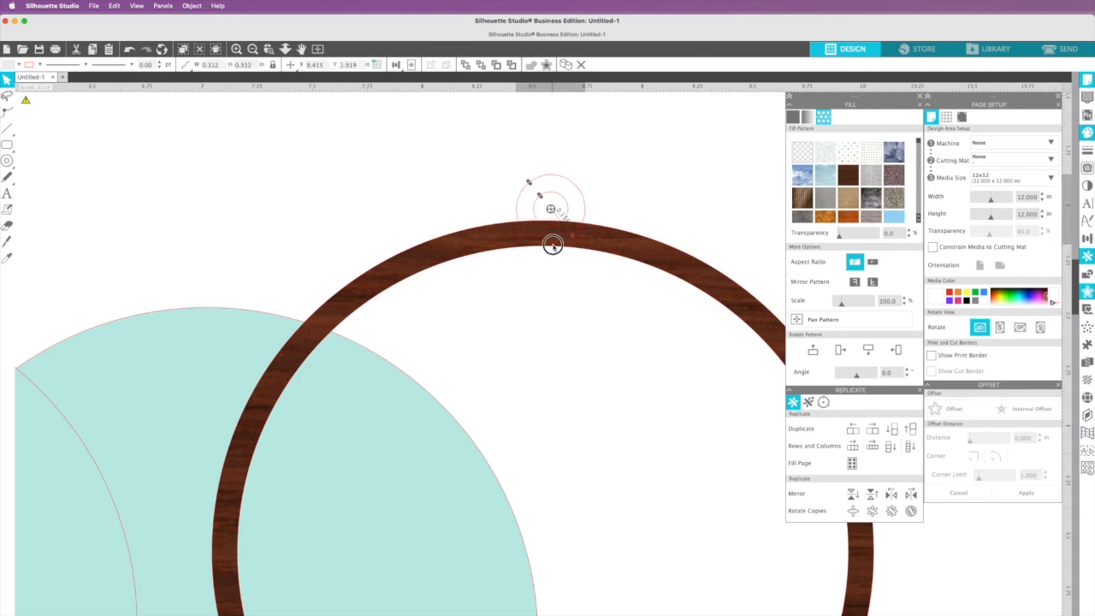
pyautogui.moveTo(551, 240); pyautogui.dragTo(555, 229)
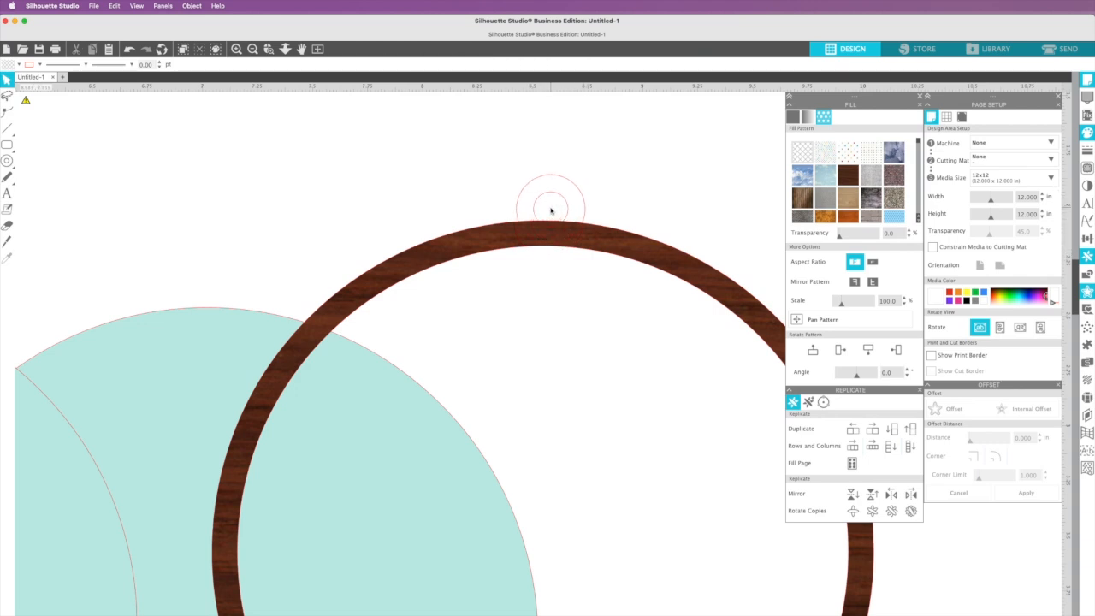
# Move the rear wooden frame slightly up to about Y 2.04 in and reseat the ring on its top edge at about Y 1.80 in.
pyautogui.moveTo(547, 228); pyautogui.dragTo(557, 184)
pyautogui.click(557, 213)
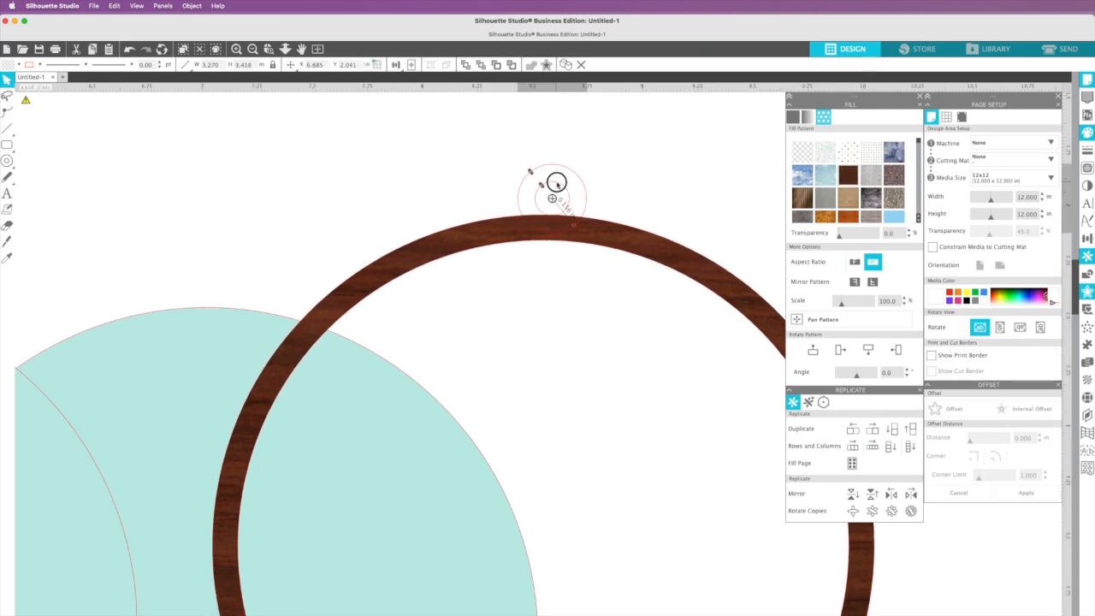
pyautogui.click(556, 183)
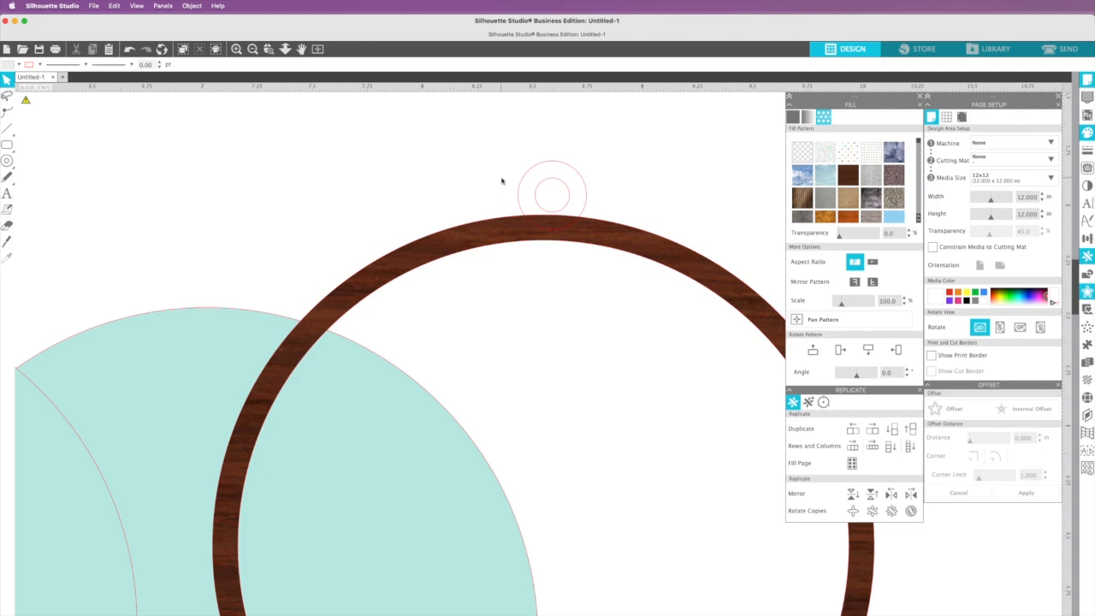
# Select the small ring together with the rear wooden frame and weld them into a single ornament shape.
pyautogui.click(526, 185)
pyautogui.keyDown('shift'); pyautogui.click(500, 219); pyautogui.keyUp('shift')
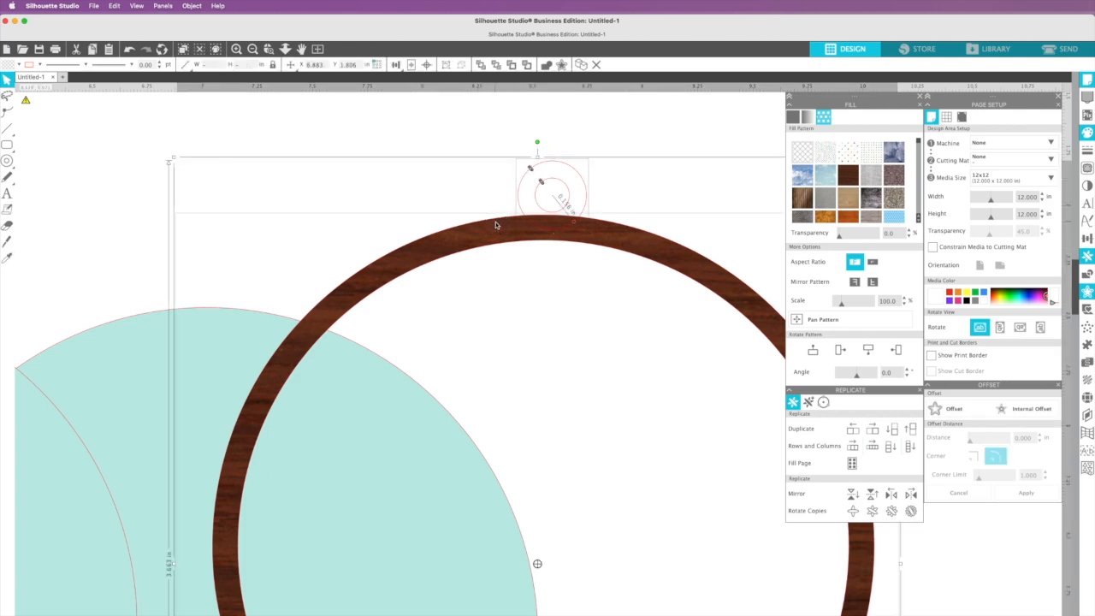
pyautogui.click(478, 195)
pyautogui.click(530, 176)
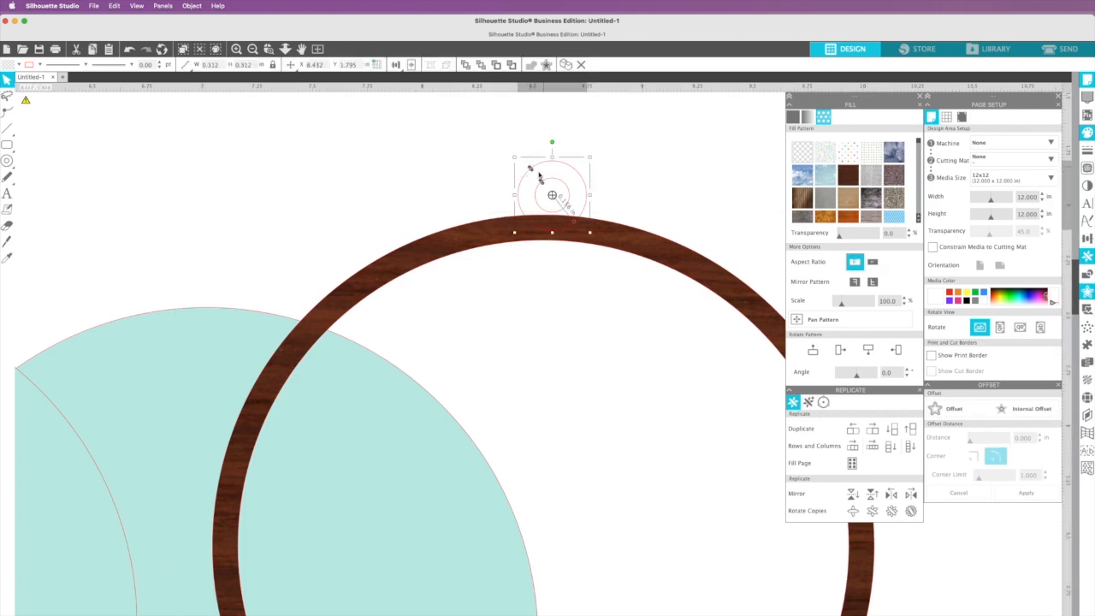
pyautogui.click(510, 166)
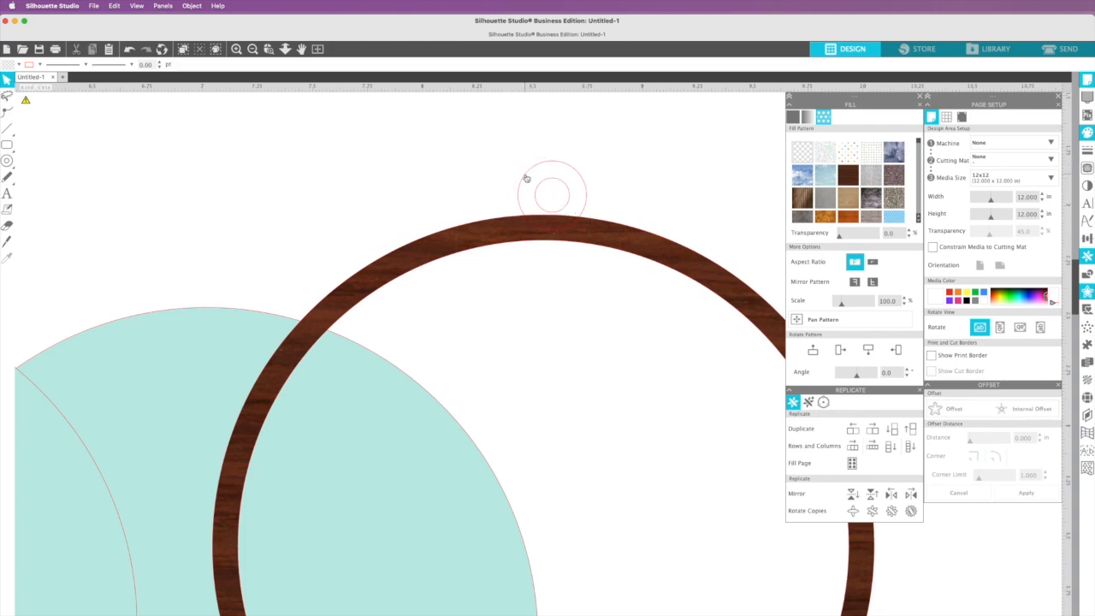
pyautogui.click(526, 178)
pyautogui.keyDown('shift'); pyautogui.click(484, 232); pyautogui.keyUp('shift')
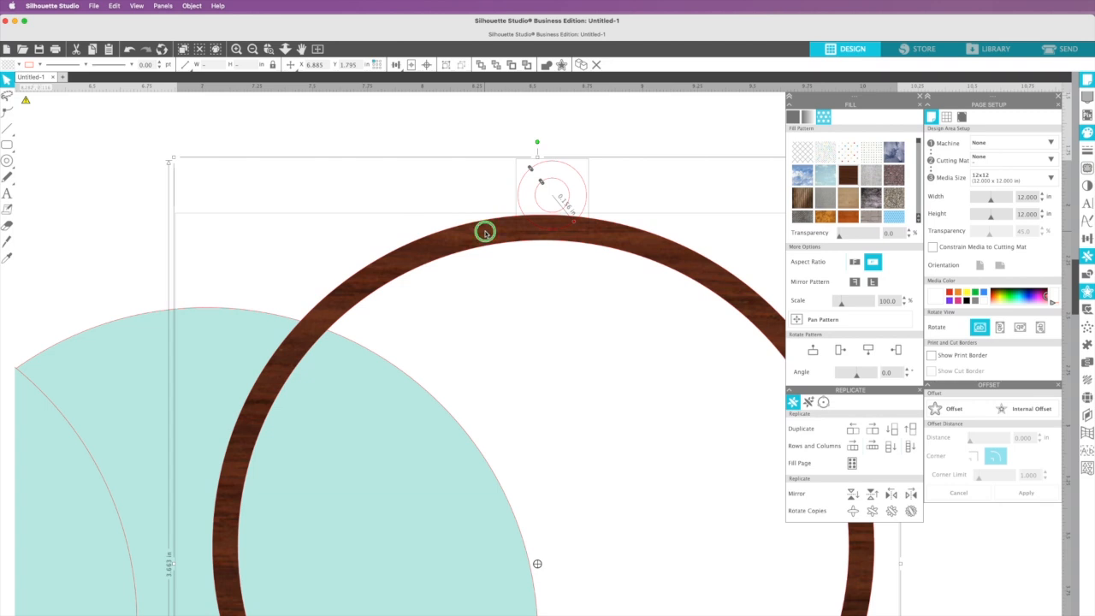
pyautogui.rightClick(485, 233)
pyautogui.click(502, 369)
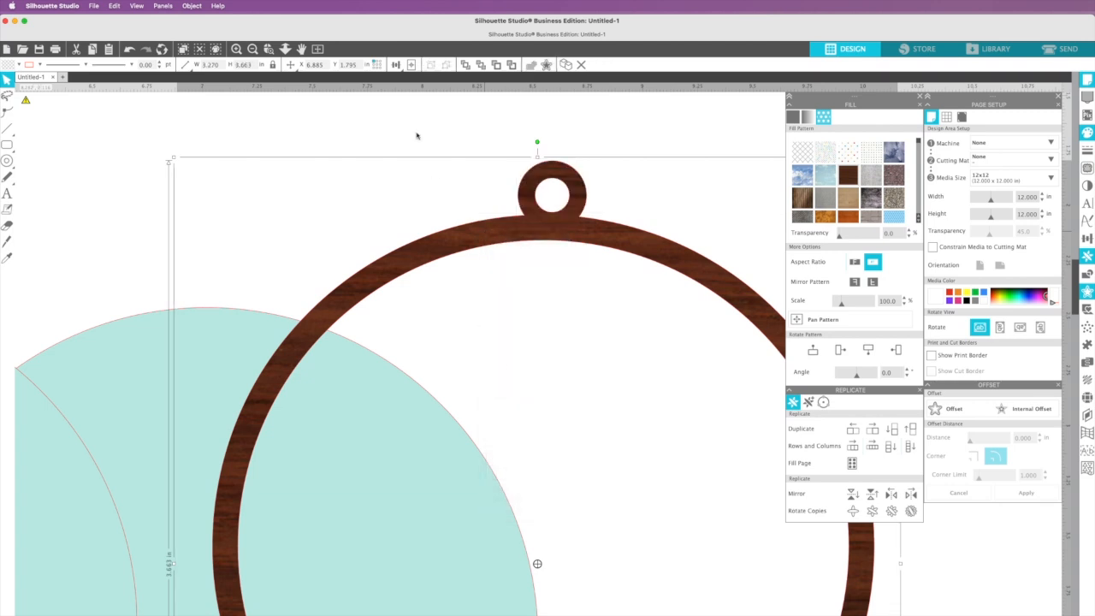
# Move the wooden frame with the hanging ring down and left to about X 6.67 in and Y 2.11 in.
pyautogui.click(266, 50)
pyautogui.click(259, 51)
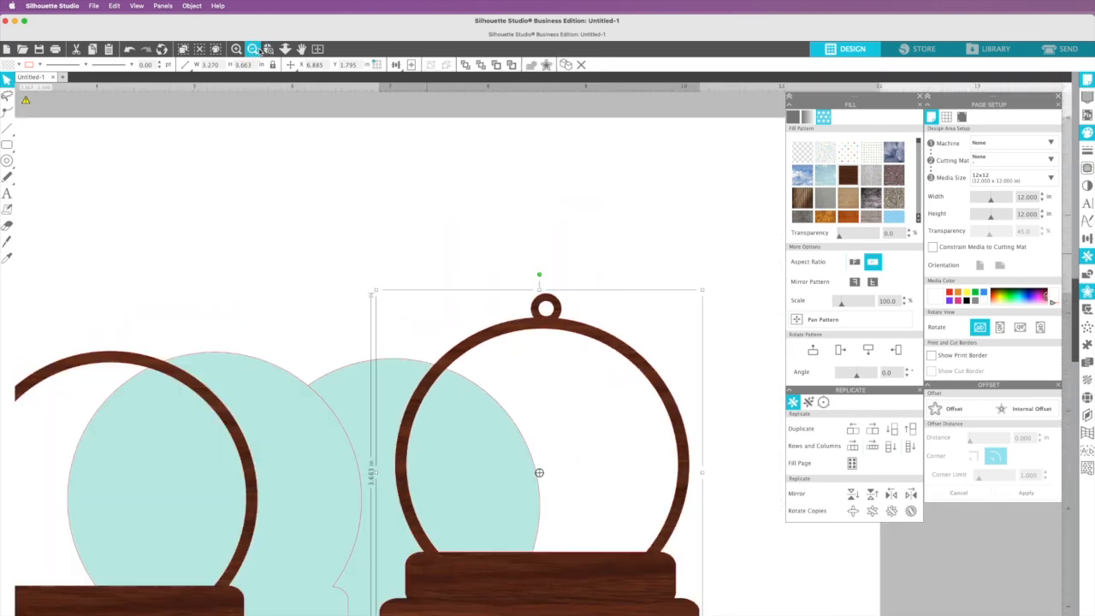
pyautogui.click(259, 52)
pyautogui.moveTo(521, 357); pyautogui.dragTo(505, 374)
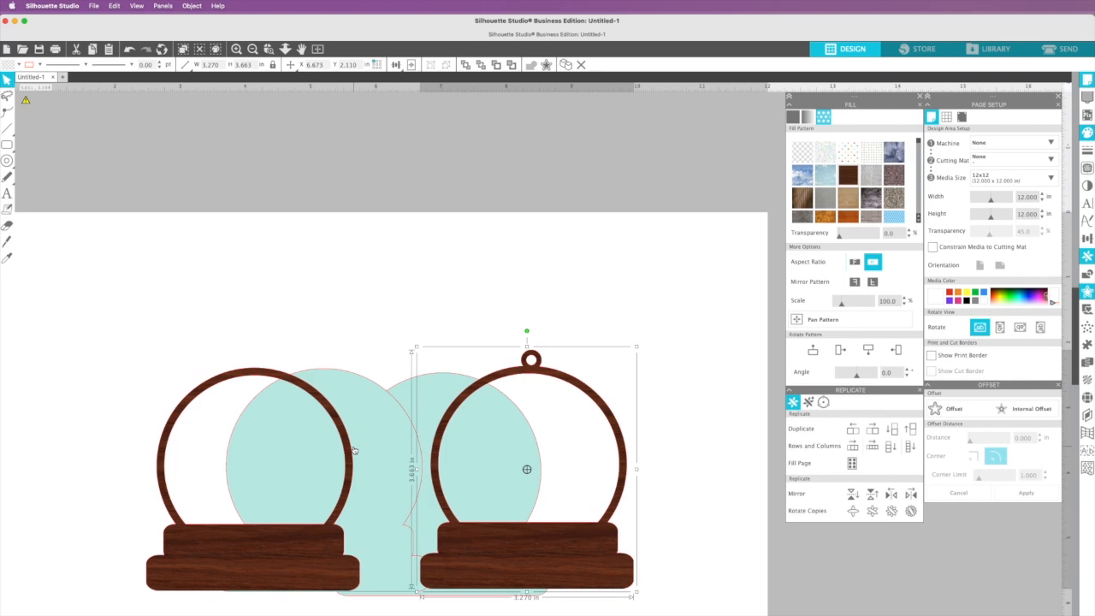
pyautogui.click(253, 49)
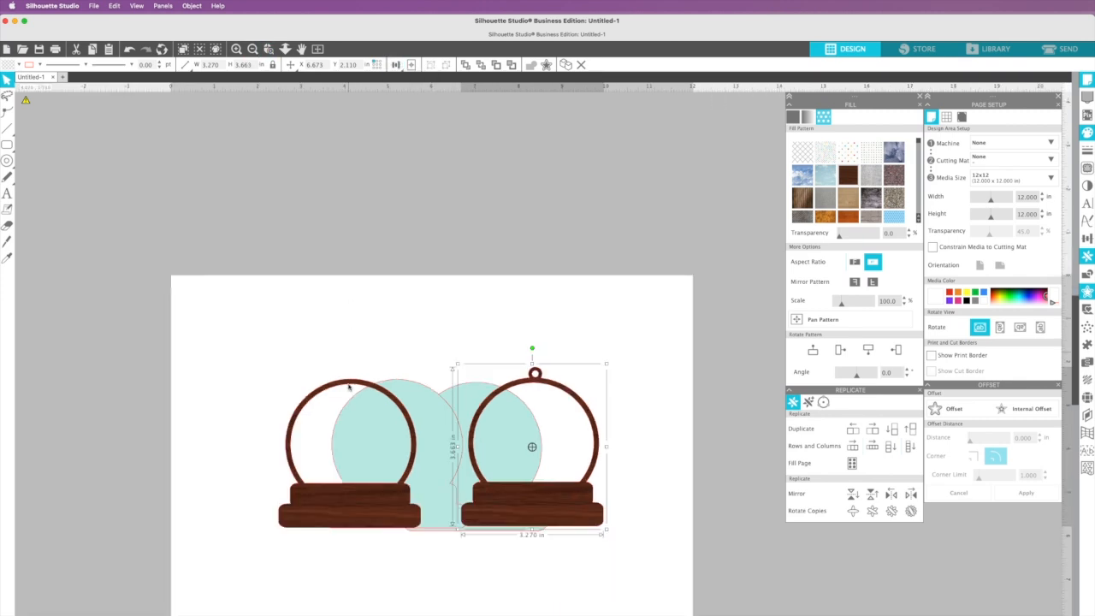
# Shift the front wooden frame and its aqua backing to the left, spreading them away from the ringed frame.
pyautogui.moveTo(350, 497); pyautogui.dragTo(293, 486)
pyautogui.moveTo(391, 480); pyautogui.dragTo(350, 480)
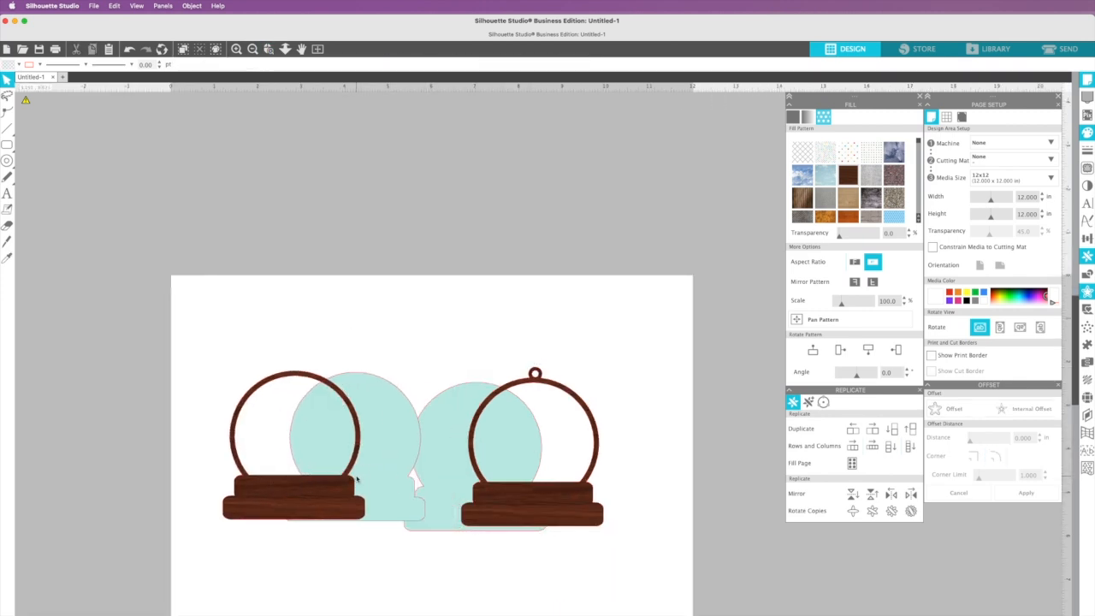
pyautogui.hscroll(-3, 428, 455)
pyautogui.scroll(-3, 427, 441)
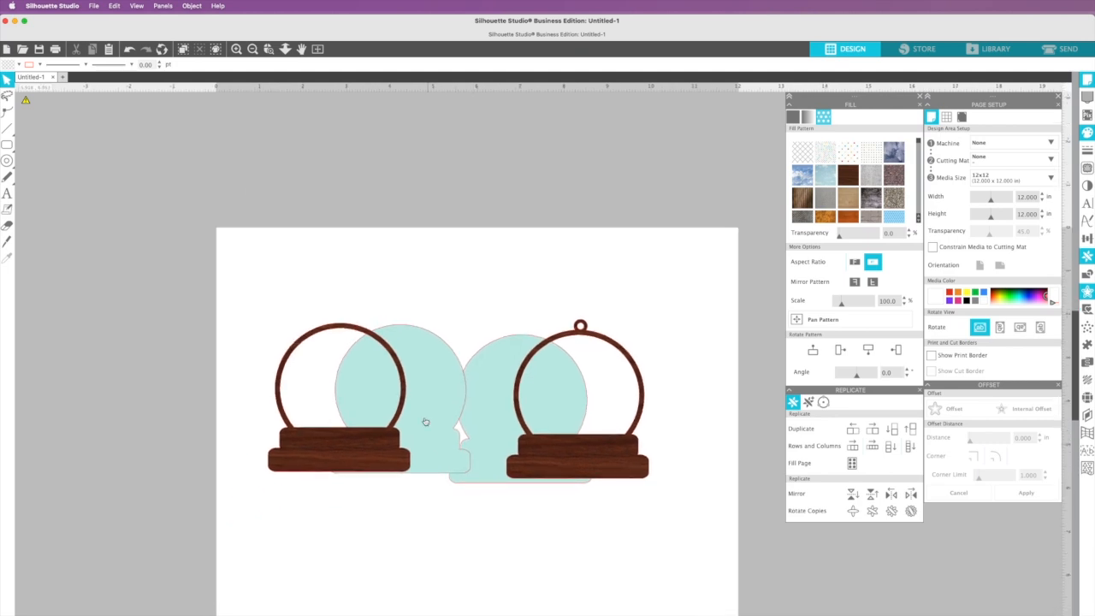
pyautogui.hscroll(-3, 299, 304)
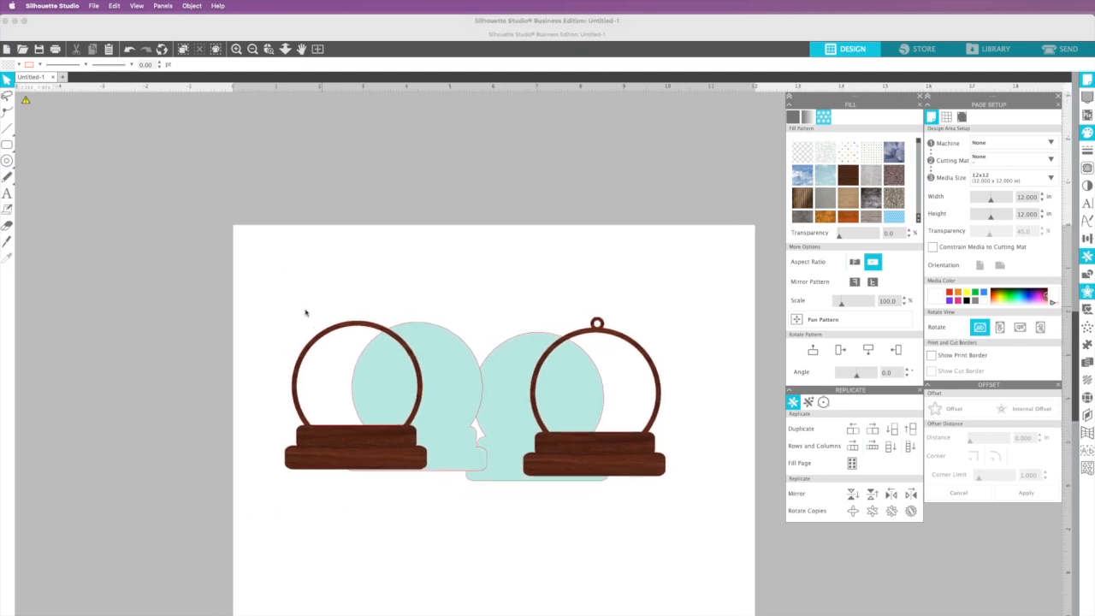
# Draw a five-pointed star about 0.64 in wide near the page's upper left corner.
pyautogui.click(7, 161)
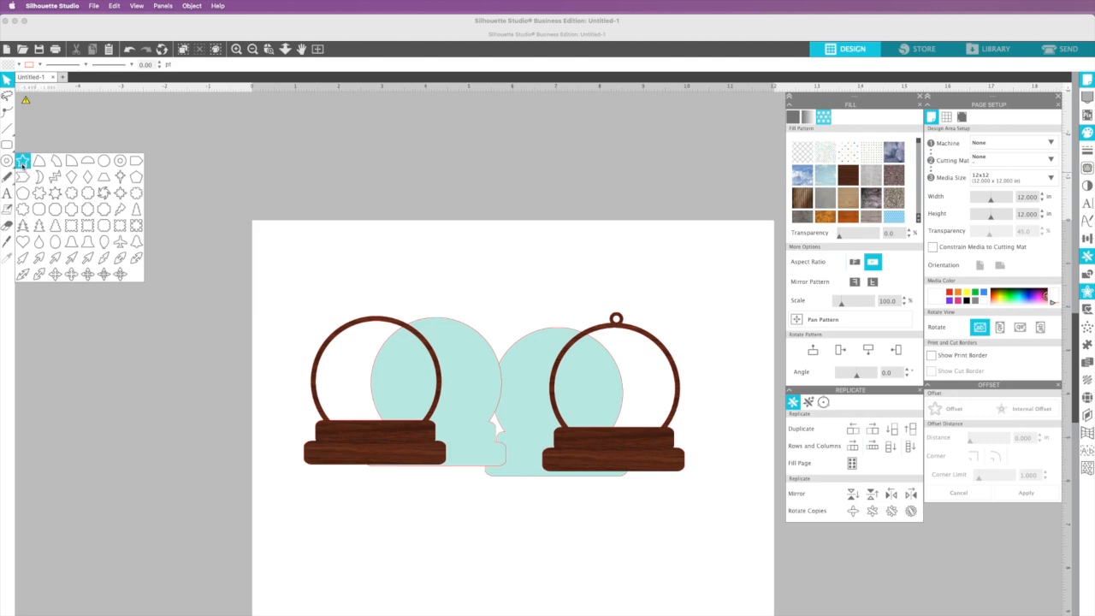
pyautogui.click(23, 161)
pyautogui.moveTo(290, 245)
pyautogui.mouseDown()
pyautogui.moveTo(305, 273)
pyautogui.moveTo(315, 270)
pyautogui.mouseUp()
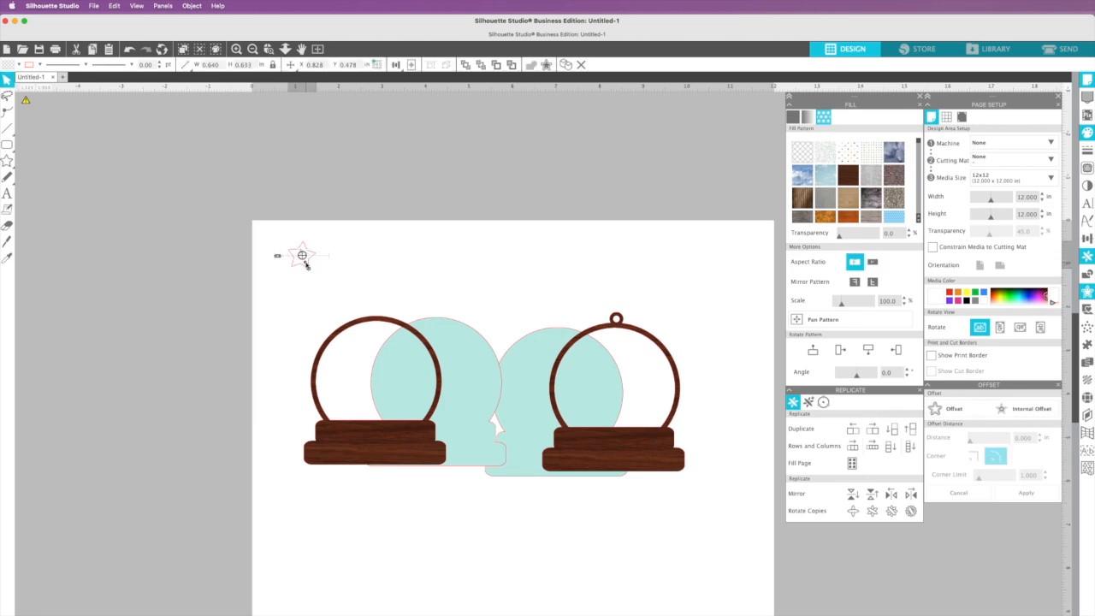
pyautogui.click(299, 263)
# Offset the star outward with sharp corners, making a thin border with an outer star about 0.74 in wide.
pyautogui.click(1088, 293)
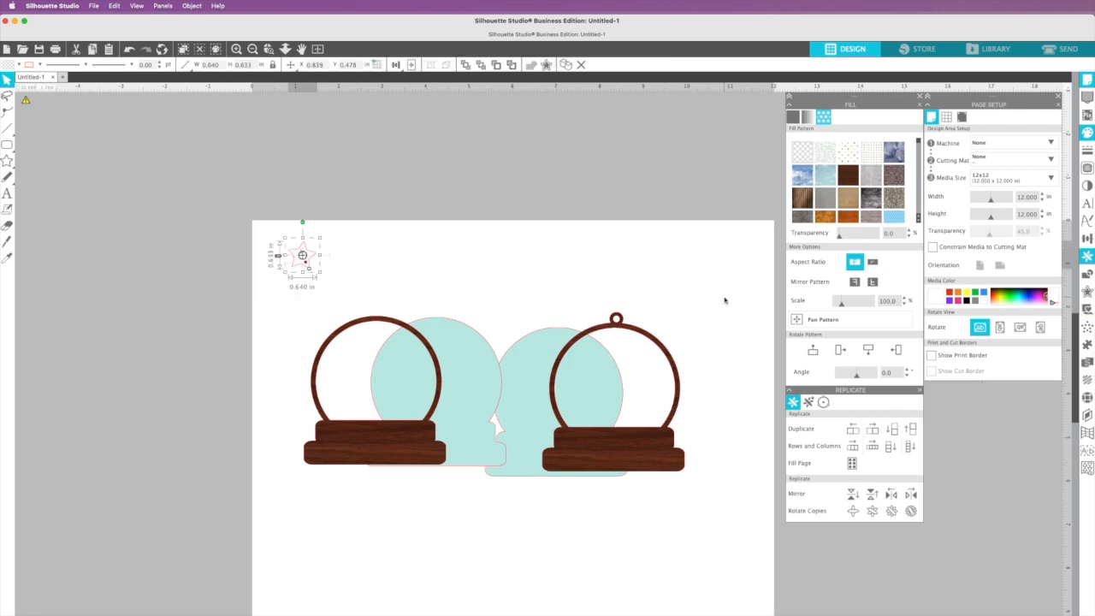
pyautogui.click(1088, 295)
pyautogui.click(802, 551)
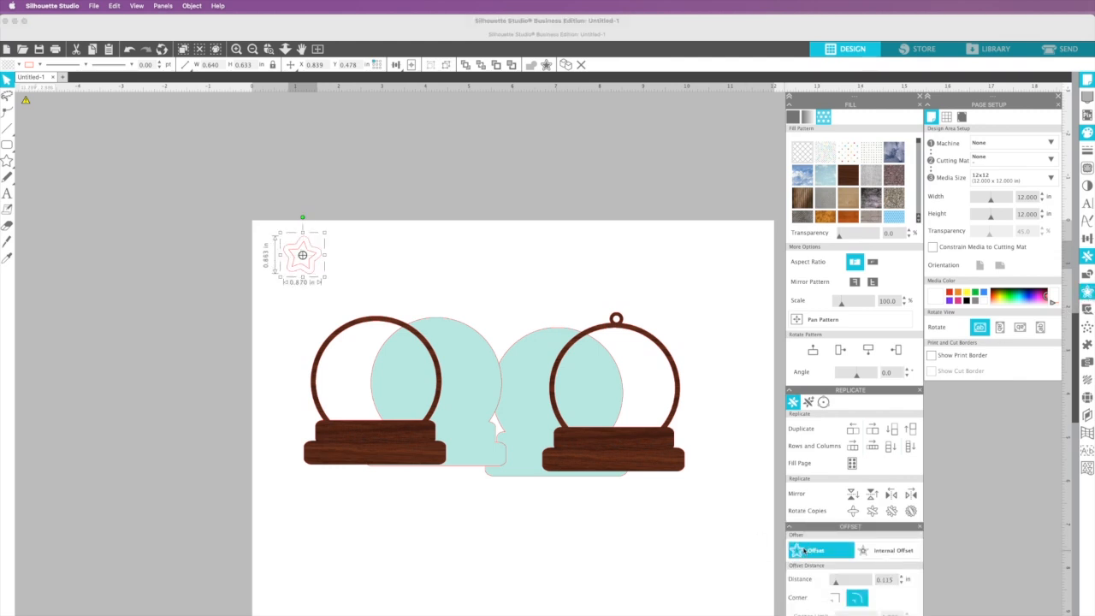
pyautogui.click(834, 598)
pyautogui.moveTo(837, 582); pyautogui.dragTo(833, 583)
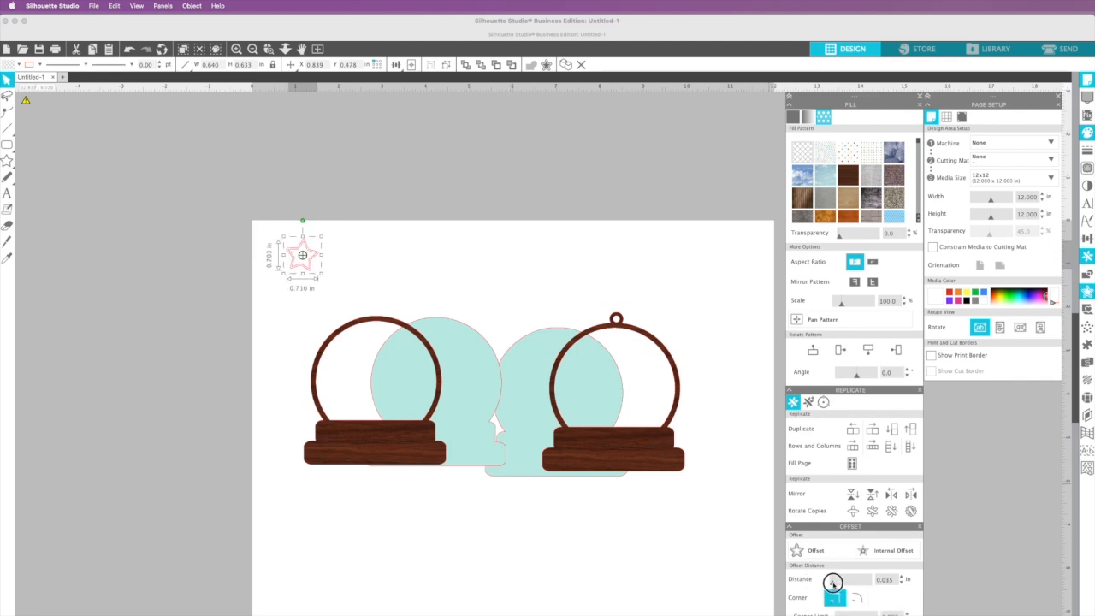
pyautogui.click(351, 249)
# Select both star outlines, shrink them to about 0.61 in wide, and place them inside the front globe near its left rim.
pyautogui.click(310, 271)
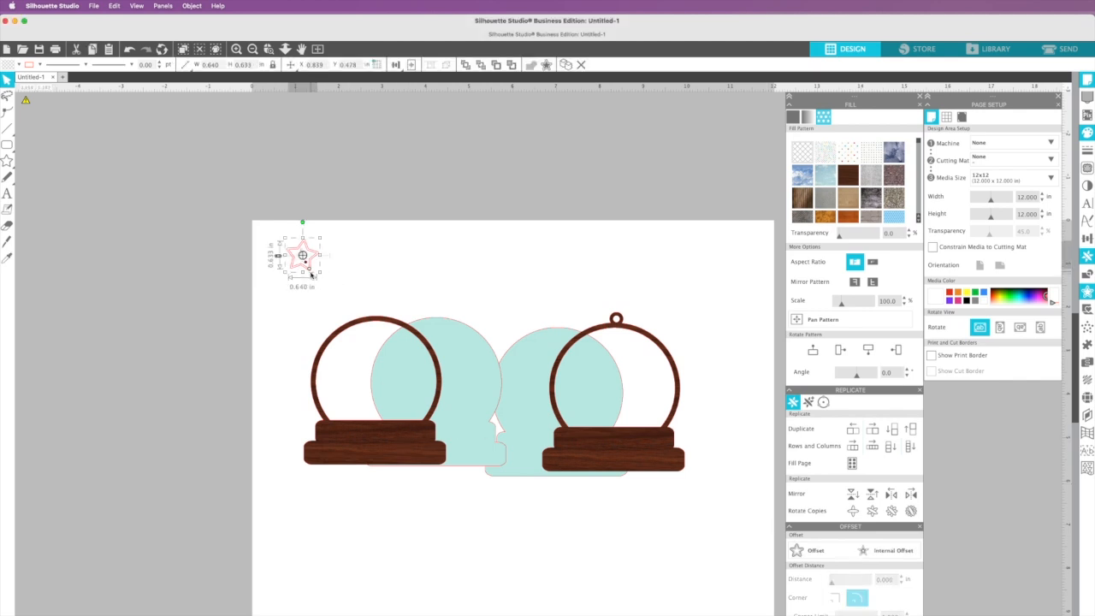
pyautogui.click(363, 274)
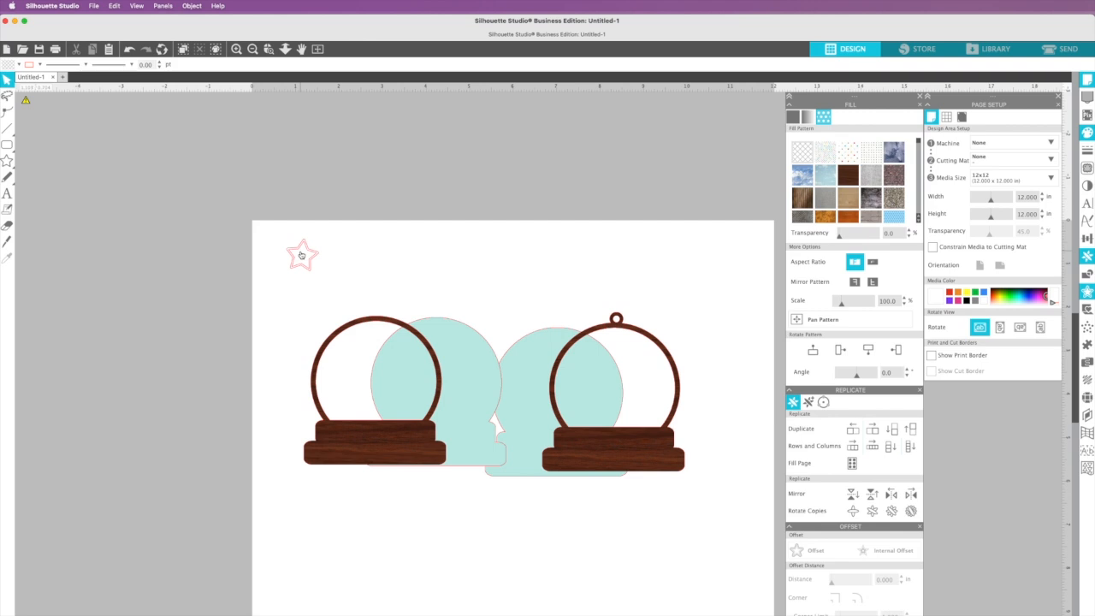
pyautogui.click(297, 255)
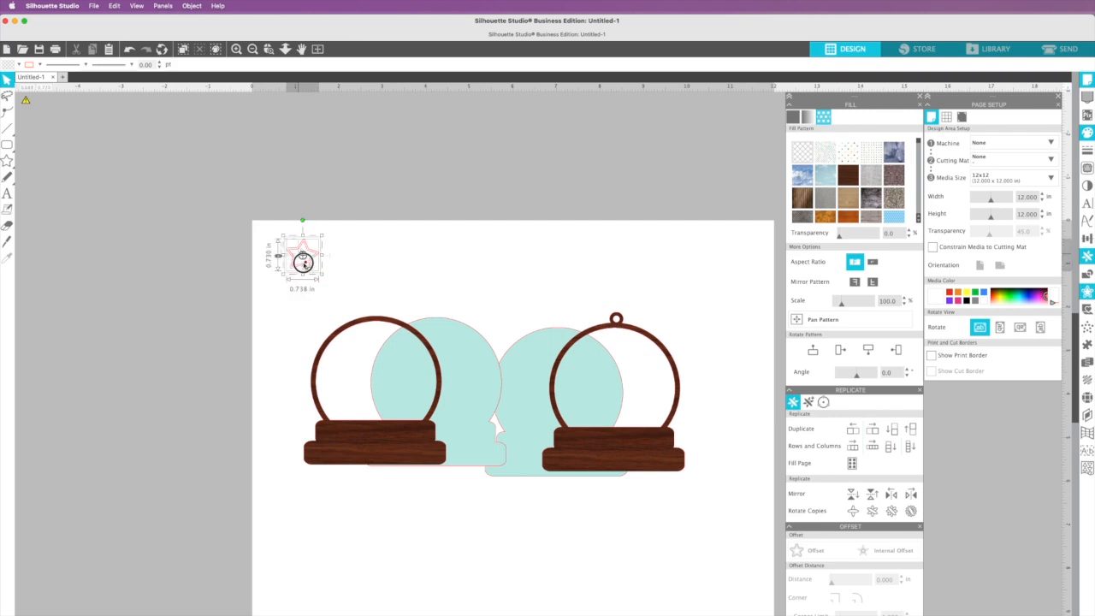
pyautogui.click(238, 257)
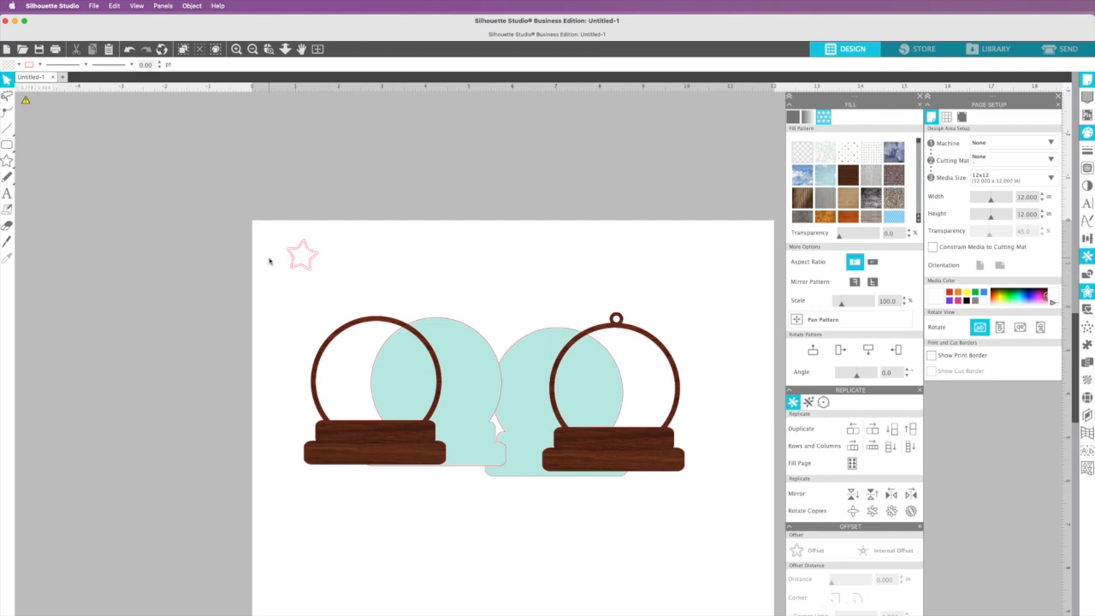
pyautogui.moveTo(267, 234); pyautogui.dragTo(333, 297)
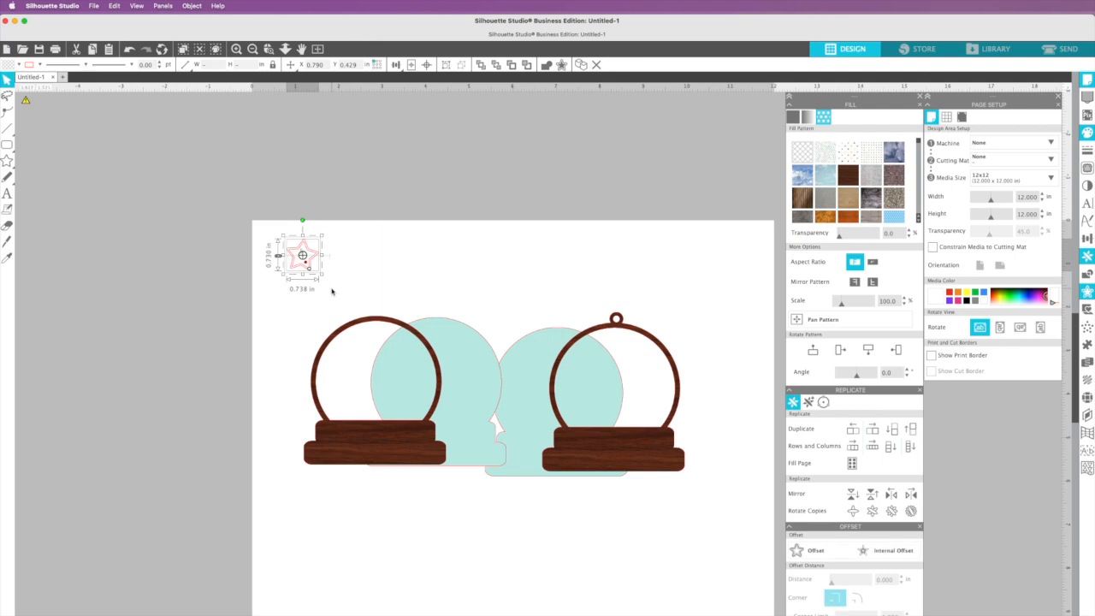
pyautogui.click(334, 275)
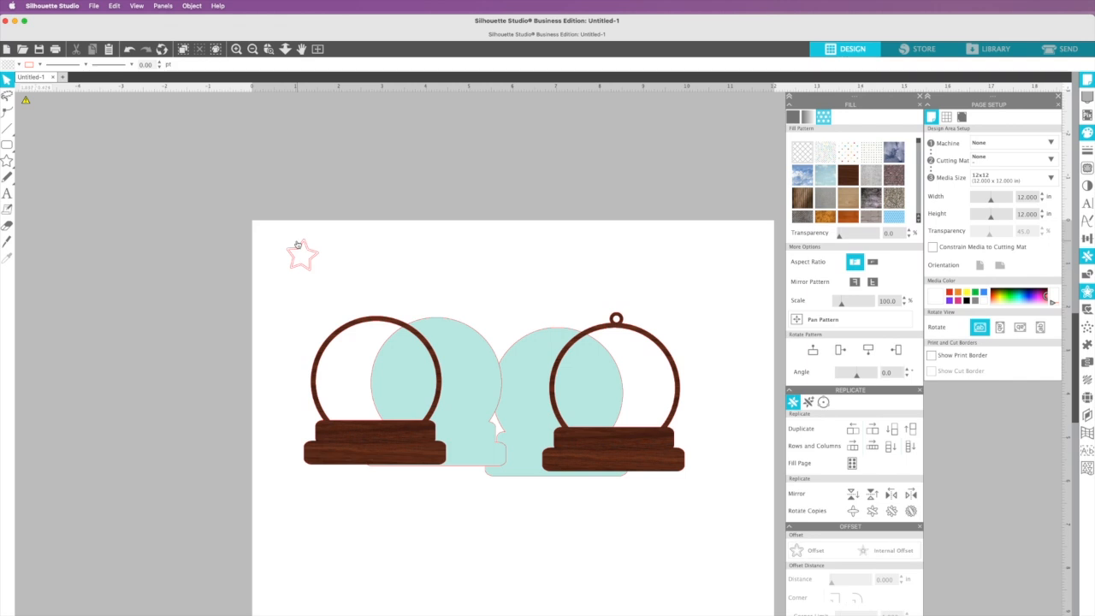
pyautogui.moveTo(283, 237); pyautogui.dragTo(347, 390)
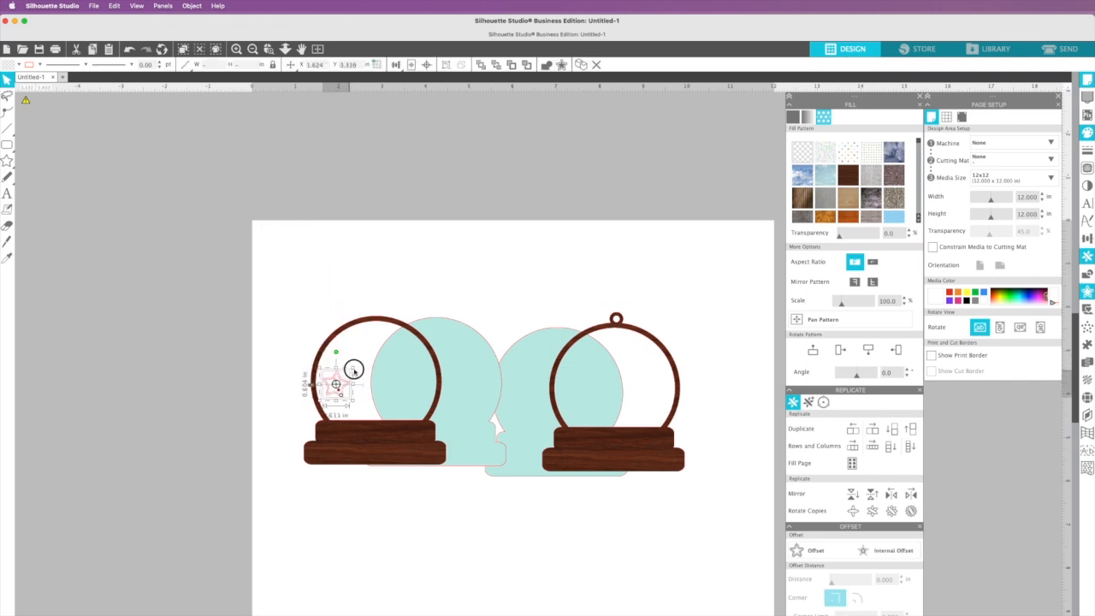
# Examine the inner and outer star outlines inside the front globe by selecting each one separately.
pyautogui.click(336, 430)
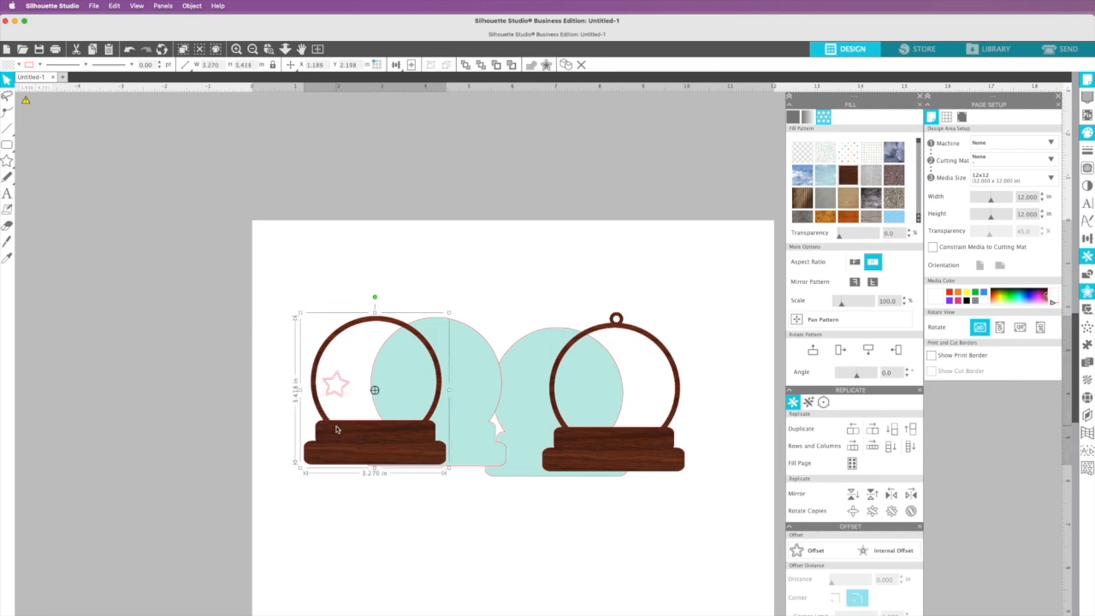
pyautogui.click(297, 367)
pyautogui.click(335, 385)
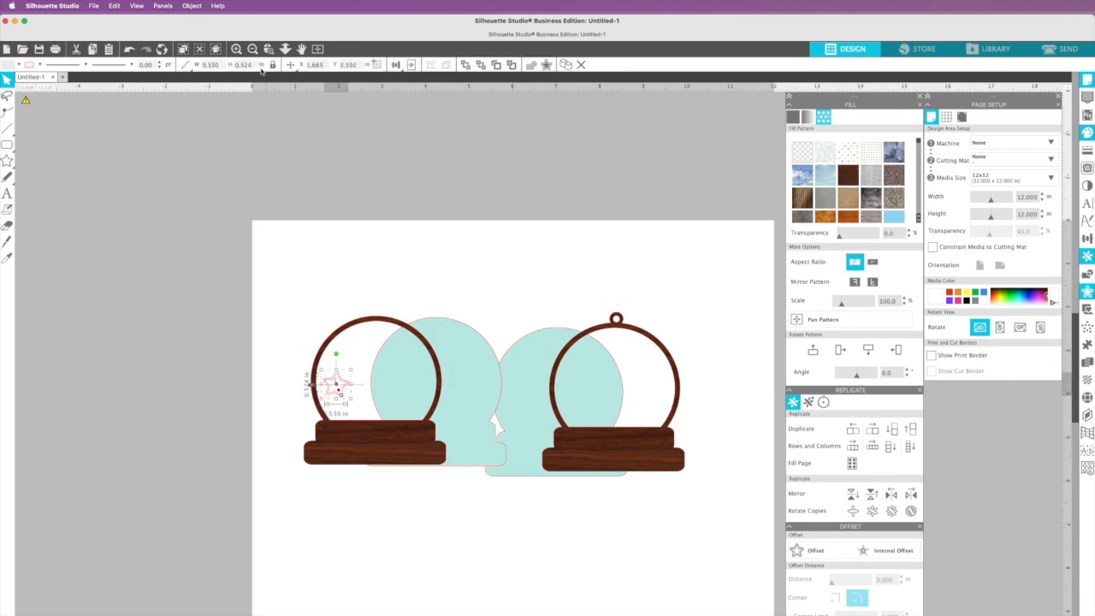
pyautogui.click(236, 49)
pyautogui.click(237, 49)
pyautogui.click(236, 48)
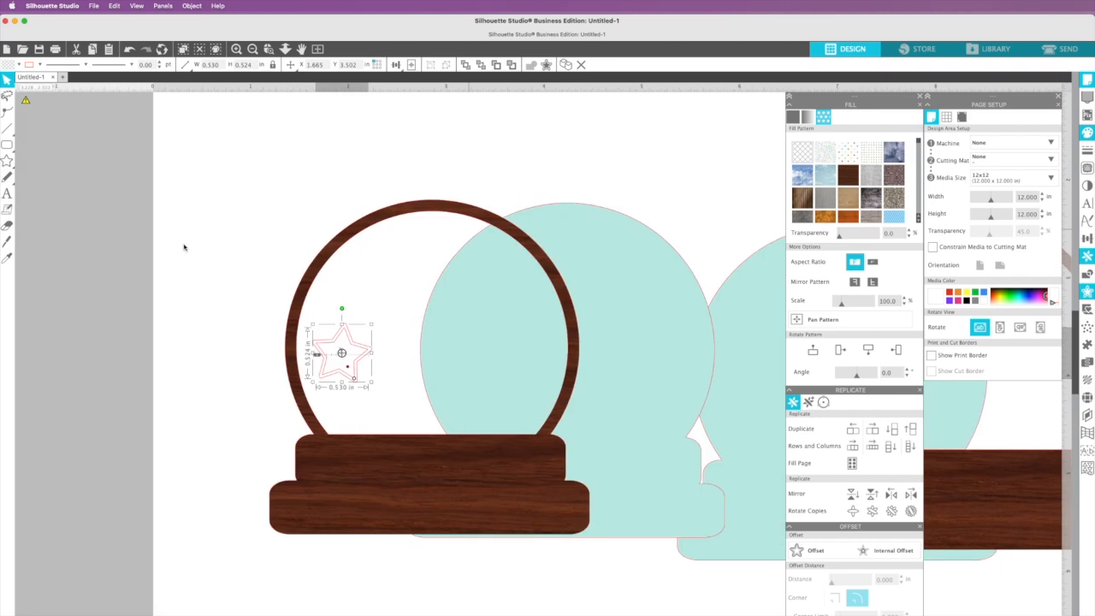
pyautogui.click(190, 244)
pyautogui.click(345, 328)
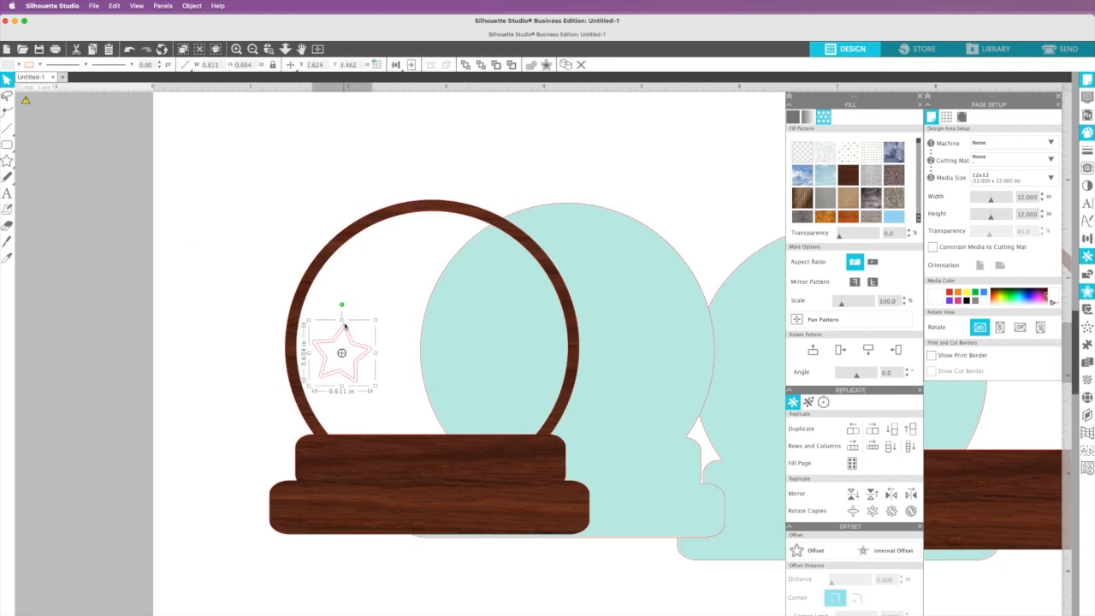
# Fill the outer star inside the front globe with the light wood pattern.
pyautogui.click(849, 207)
pyautogui.click(188, 306)
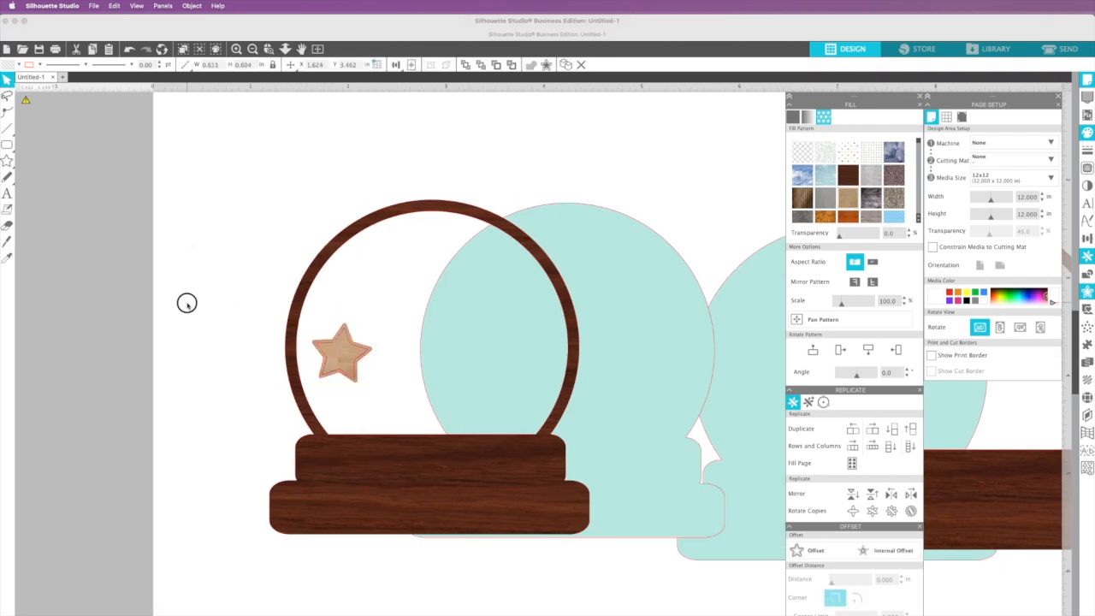
pyautogui.click(331, 346)
pyautogui.moveTo(332, 346); pyautogui.dragTo(337, 346)
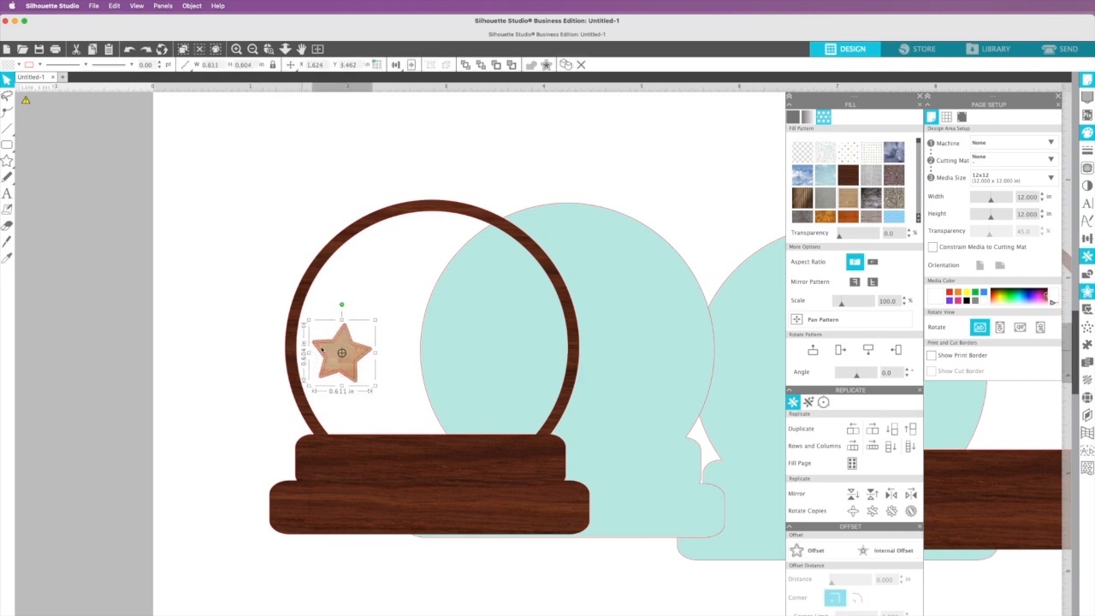
pyautogui.click(275, 346)
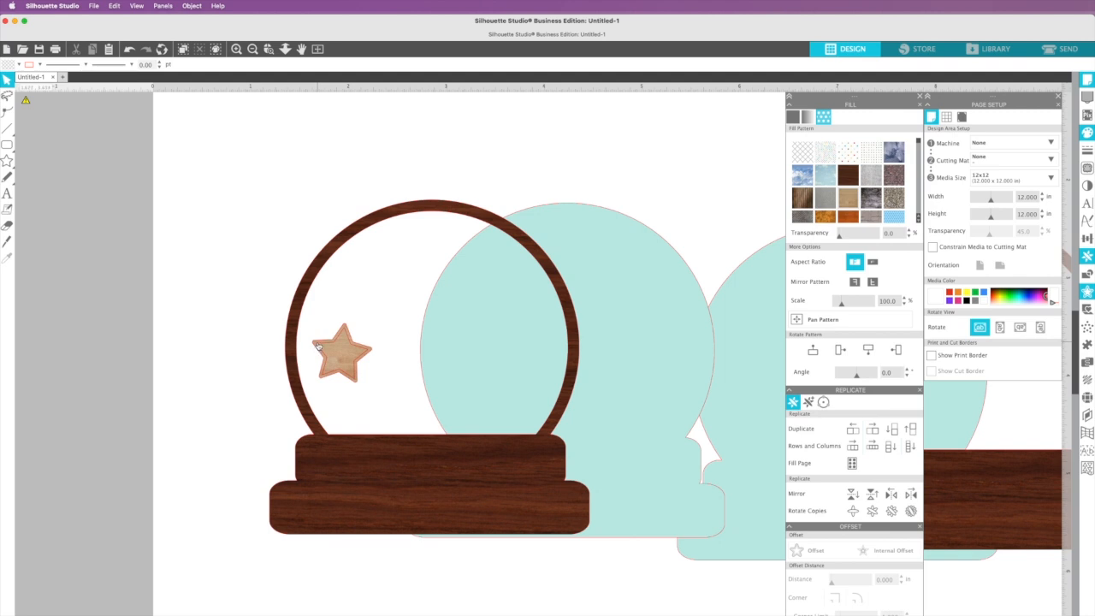
# Set the line color of the inner star inside the front globe to dark brown.
pyautogui.click(321, 347)
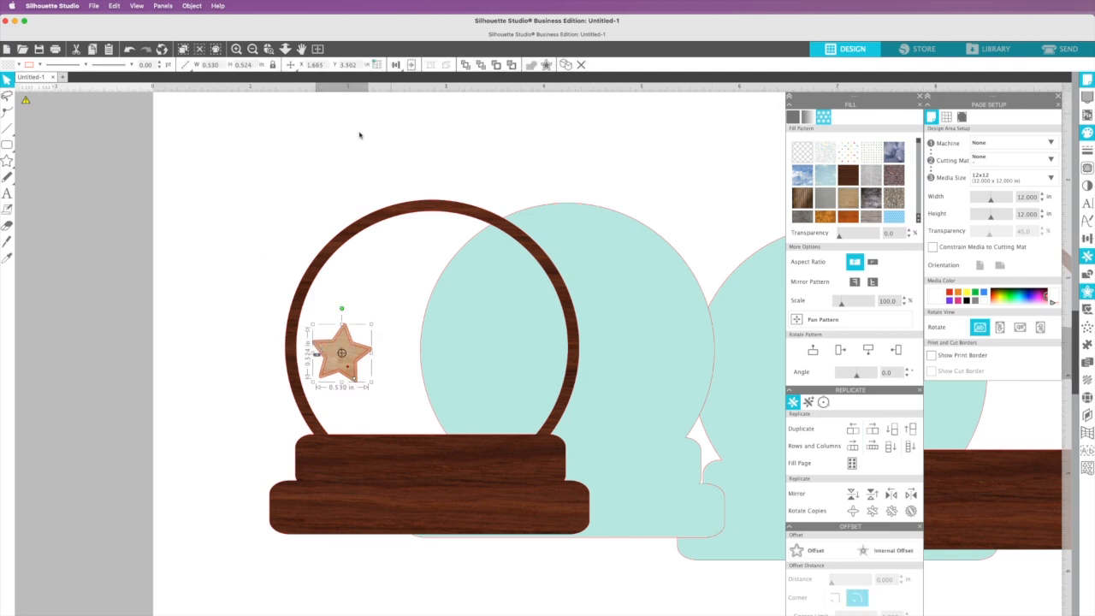
pyautogui.click(38, 64)
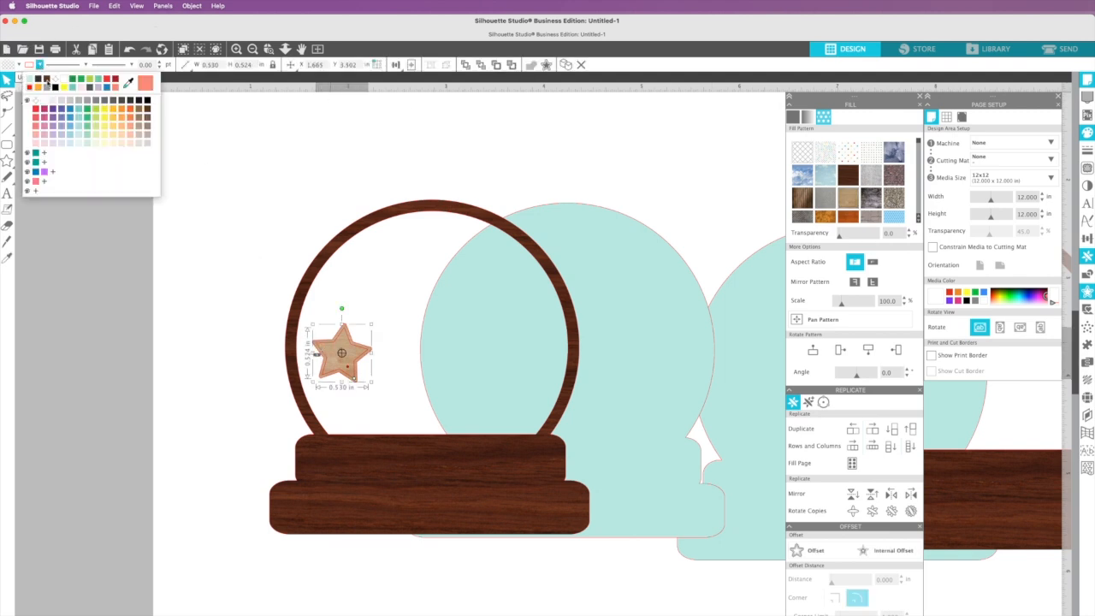
pyautogui.click(46, 80)
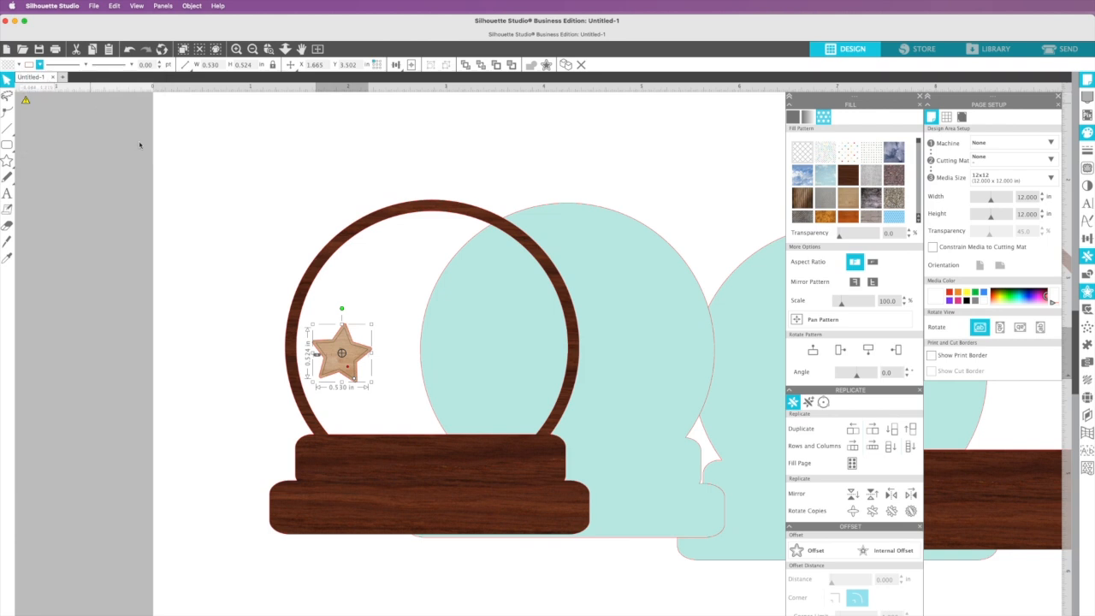
pyautogui.click(160, 65)
pyautogui.click(148, 368)
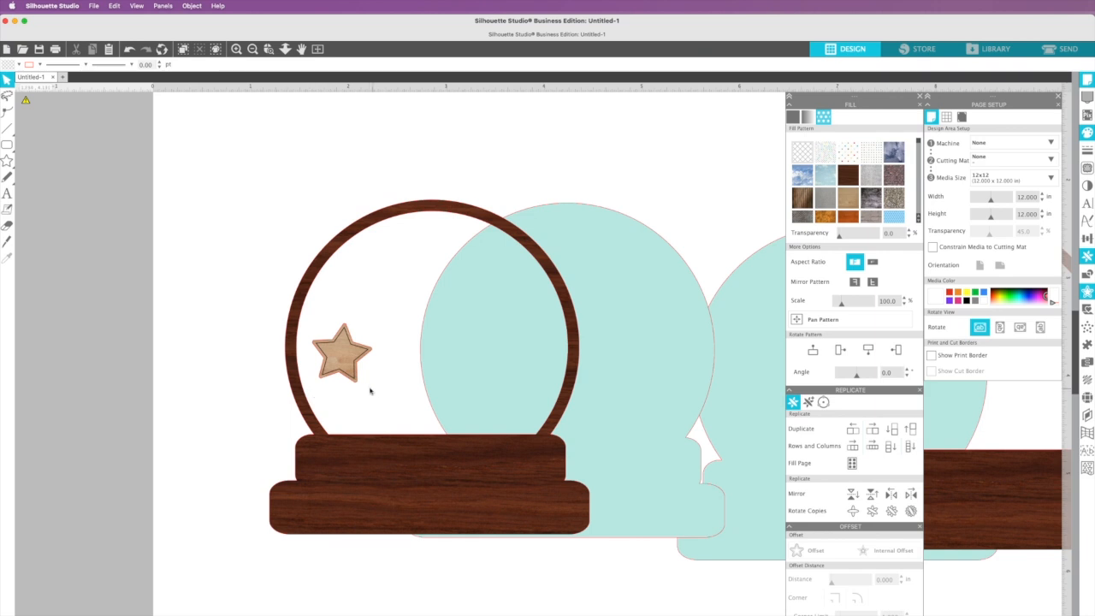
# Duplicate the outlined star and place a smaller copy below and to the right of it, just above the globe's base.
pyautogui.click(353, 363)
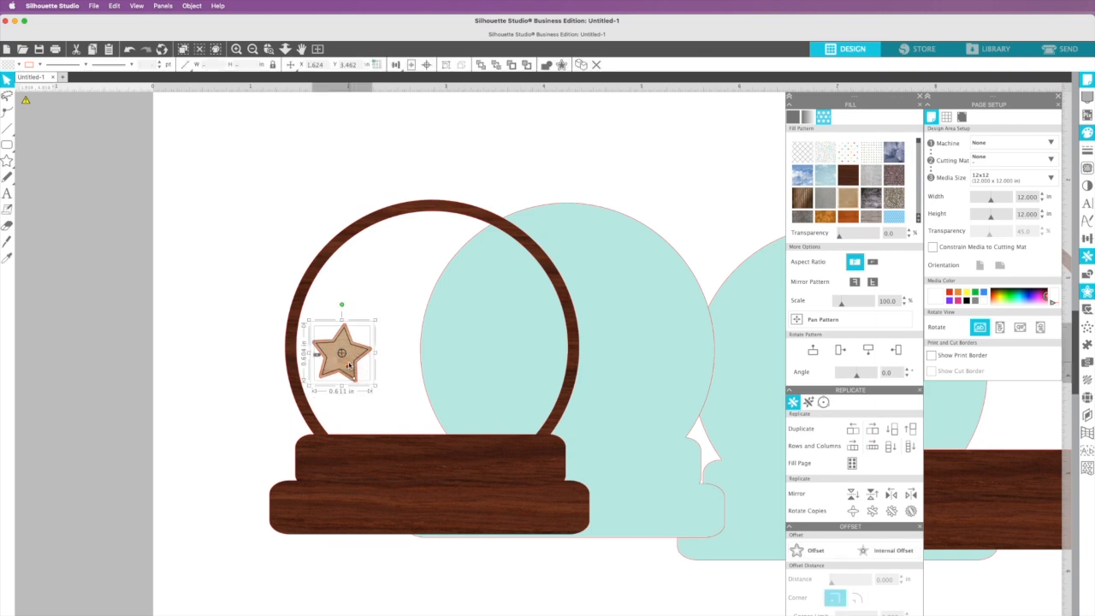
pyautogui.press('super+d')
pyautogui.moveTo(350, 370); pyautogui.dragTo(381, 281)
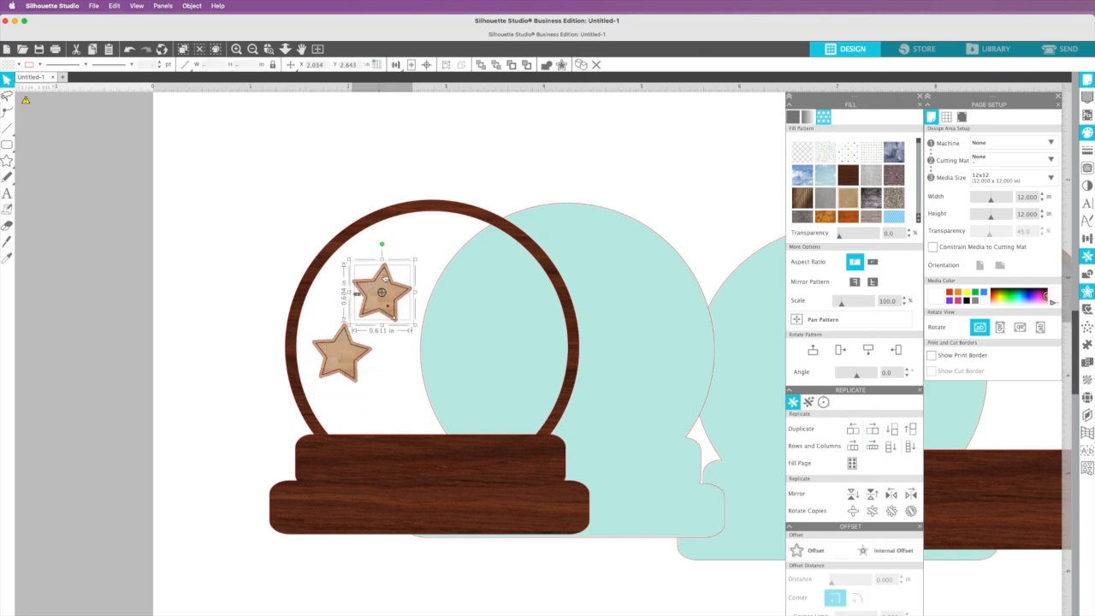
pyautogui.click(417, 251)
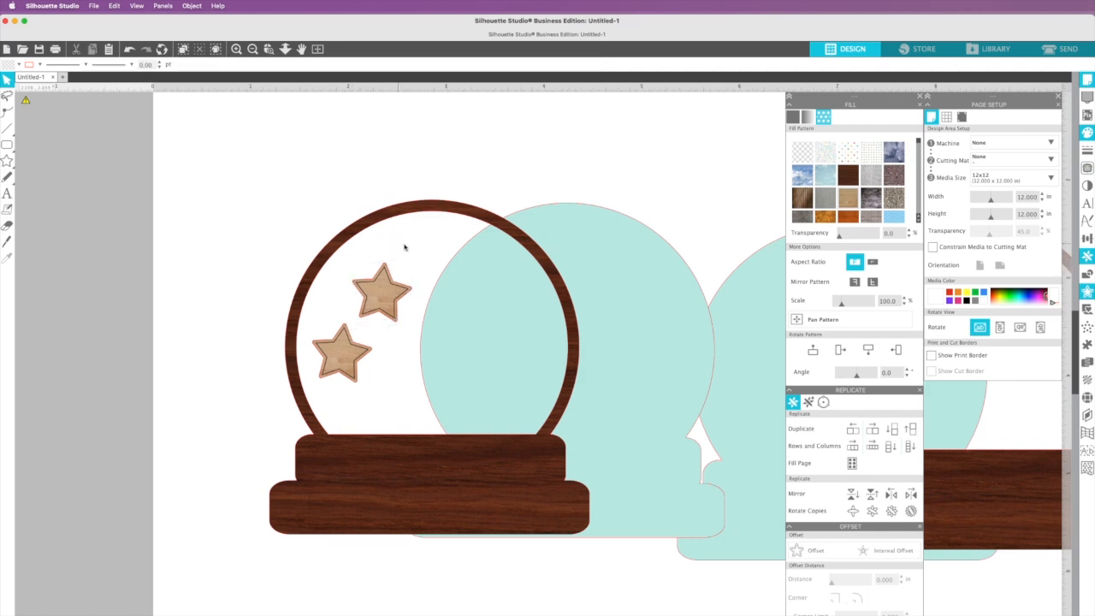
pyautogui.click(387, 275)
pyautogui.moveTo(417, 259); pyautogui.dragTo(378, 401)
pyautogui.click(284, 383)
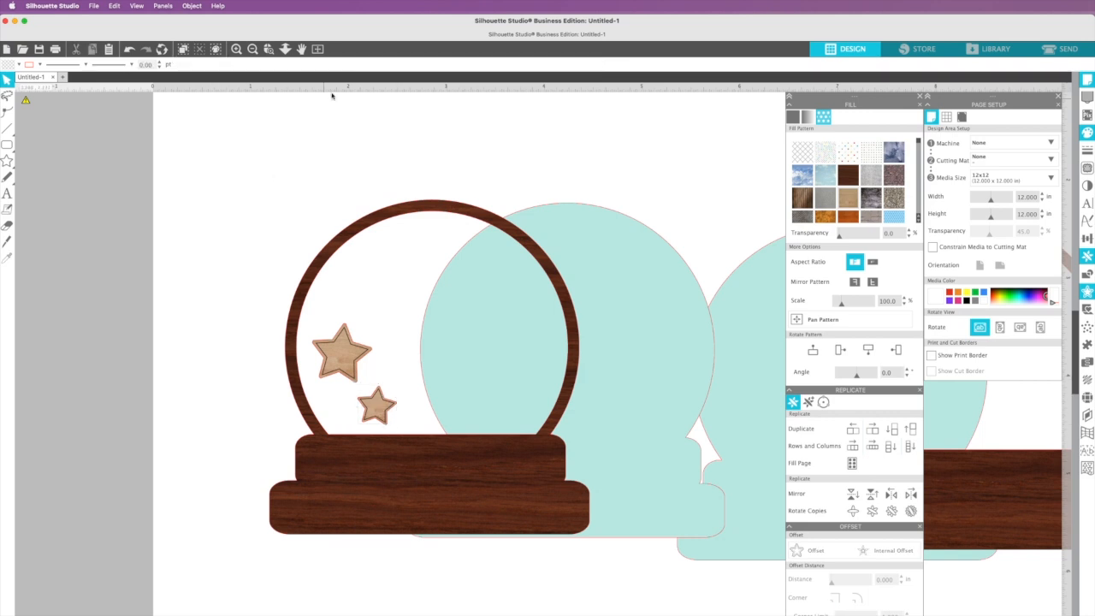
# Draw a Christmas tree about 1.55 in wide and 2.43 in tall left of the page and set its line color to dark brown.
pyautogui.click(253, 49)
pyautogui.click(252, 49)
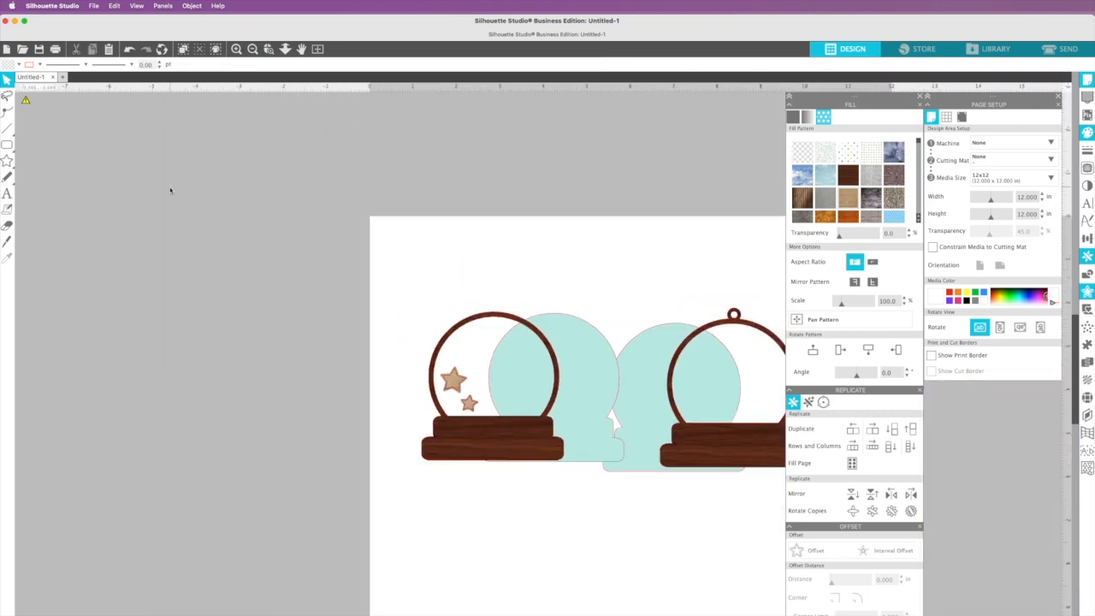
pyautogui.click(7, 161)
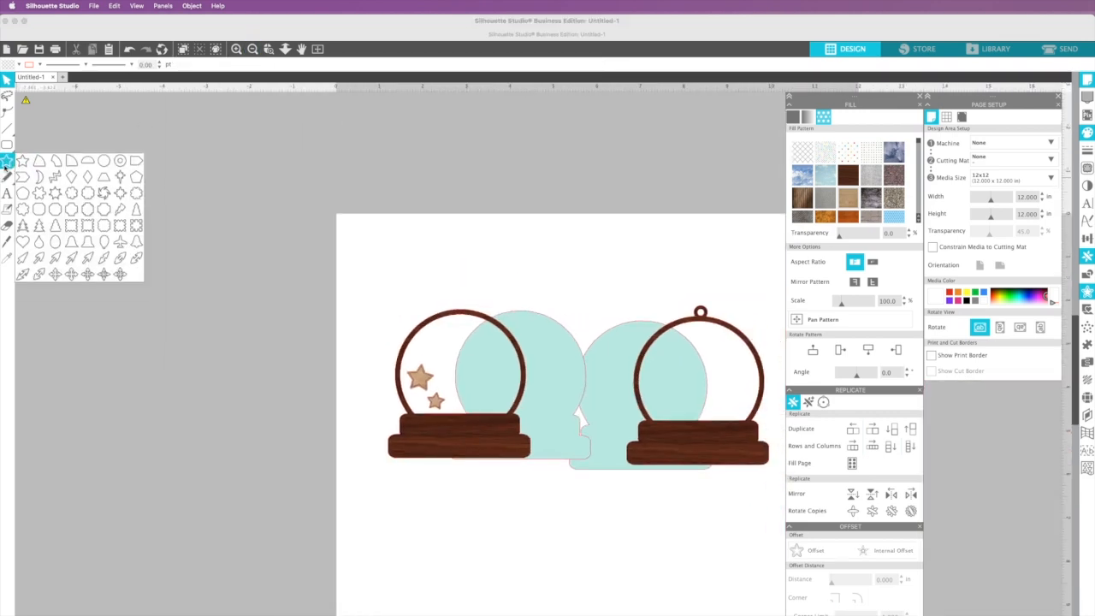
pyautogui.click(39, 228)
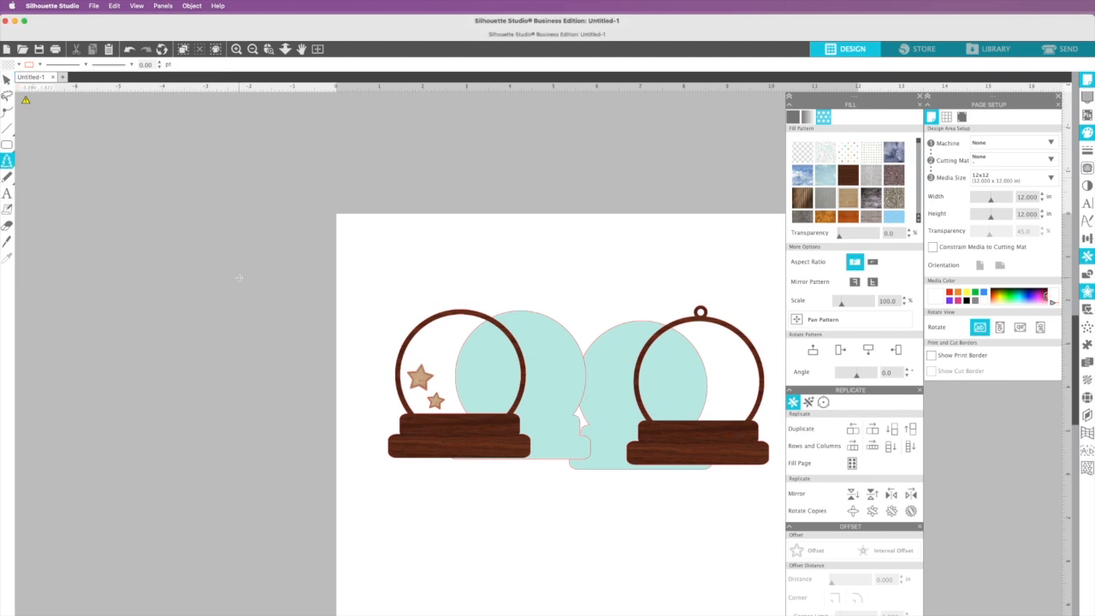
pyautogui.moveTo(237, 284); pyautogui.dragTo(244, 390)
pyautogui.moveTo(227, 339); pyautogui.dragTo(218, 338)
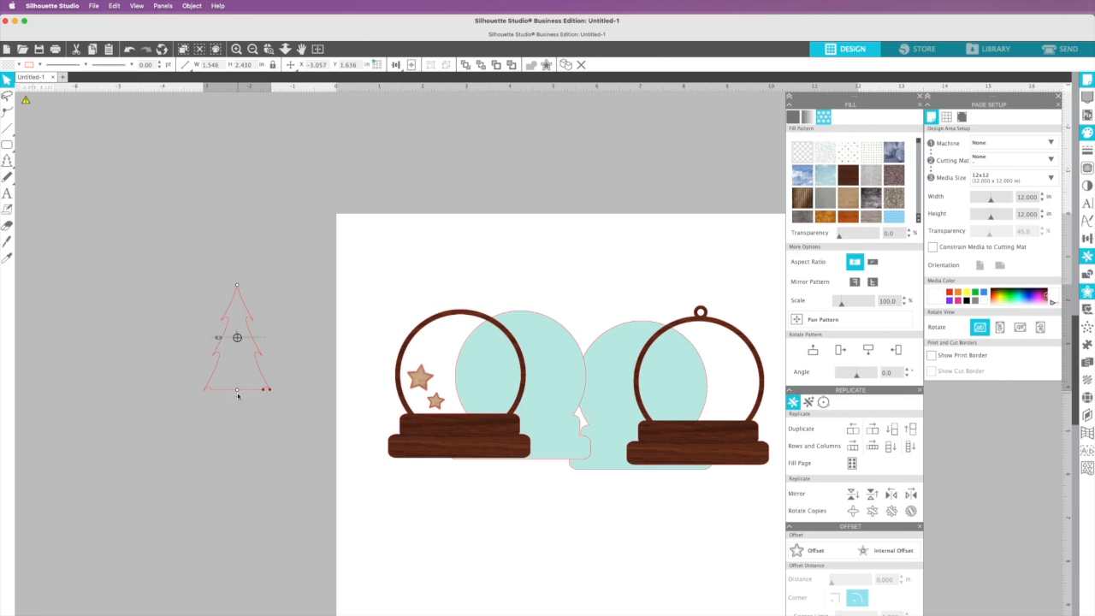
pyautogui.click(237, 391)
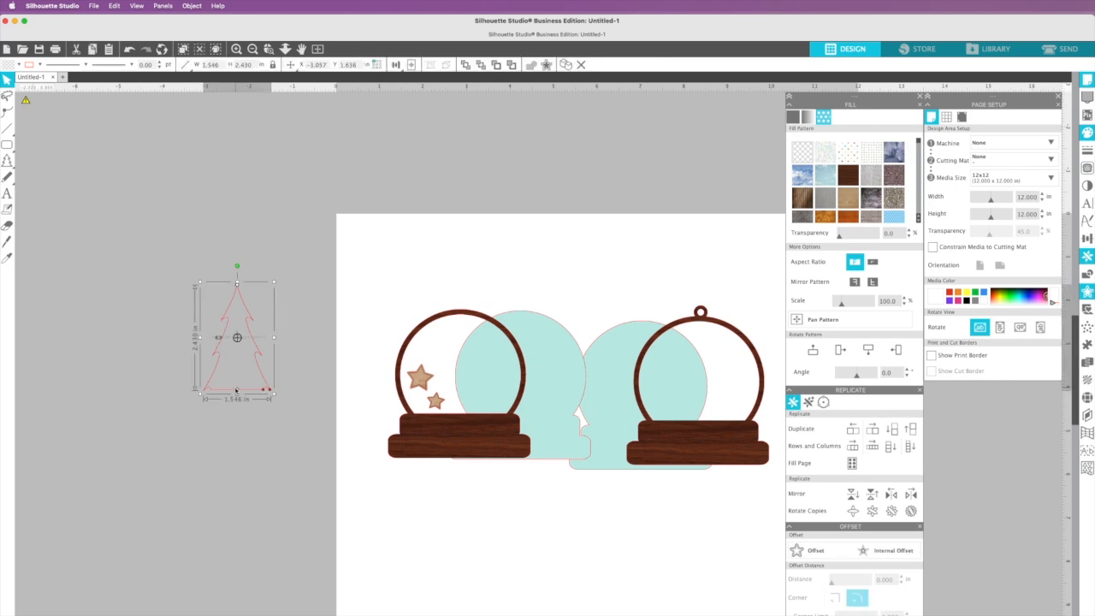
pyautogui.click(39, 64)
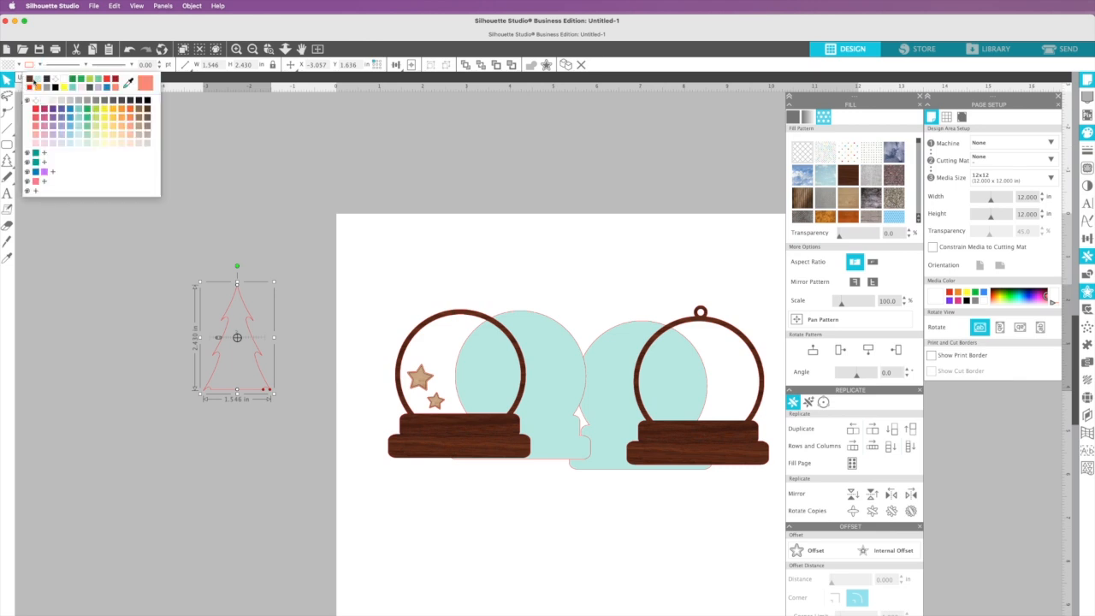
pyautogui.click(47, 82)
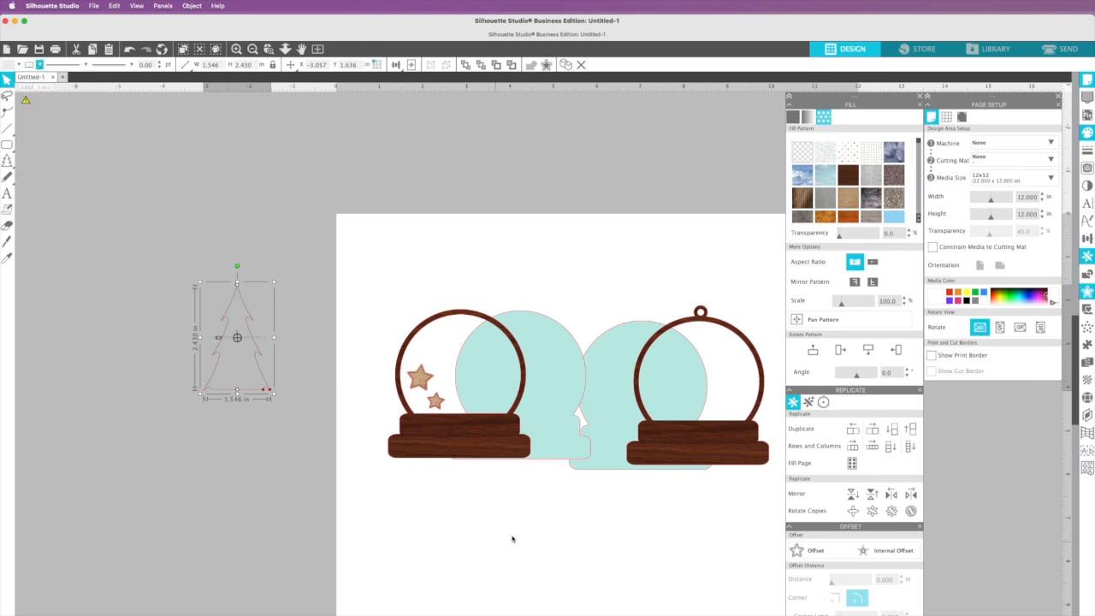
# Offset the Christmas tree outward by 0.090 in with rounded corners.
pyautogui.click(808, 551)
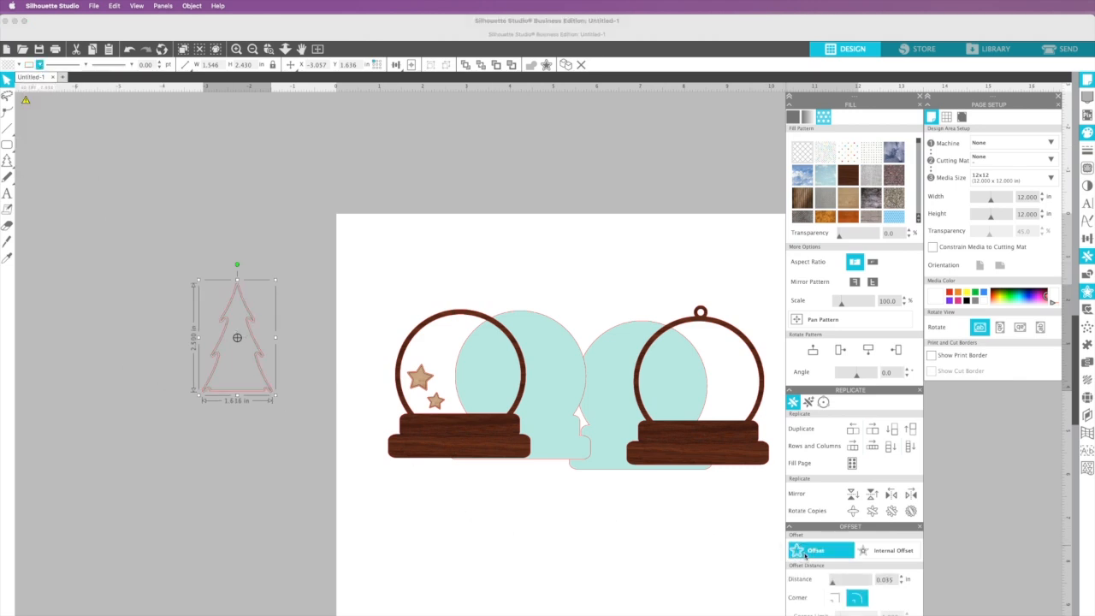
pyautogui.click(902, 579)
pyautogui.click(902, 579)
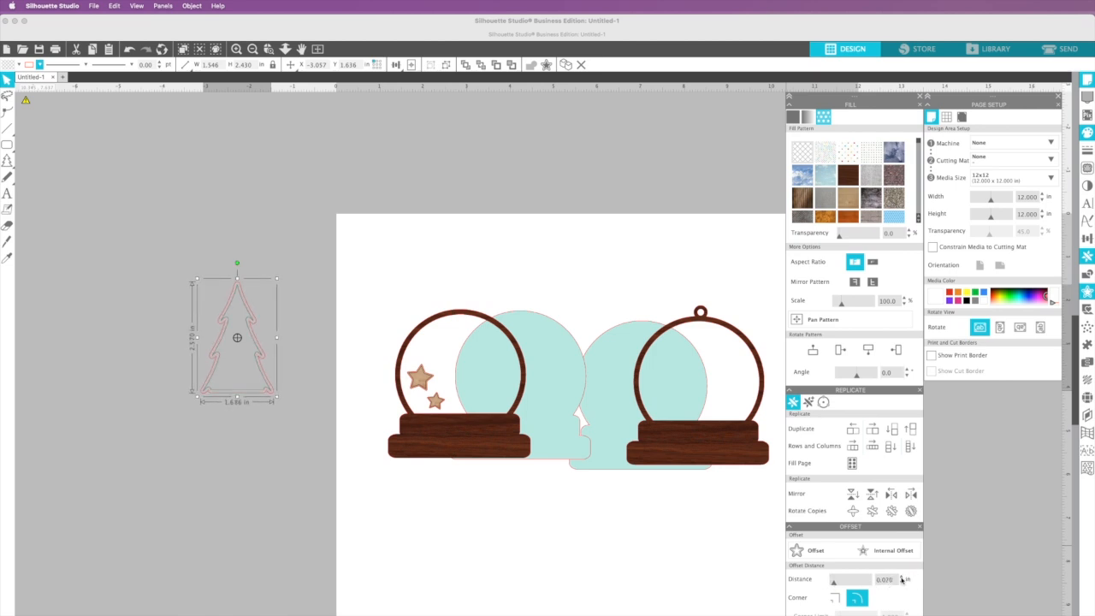
pyautogui.click(902, 579)
pyautogui.click(902, 579)
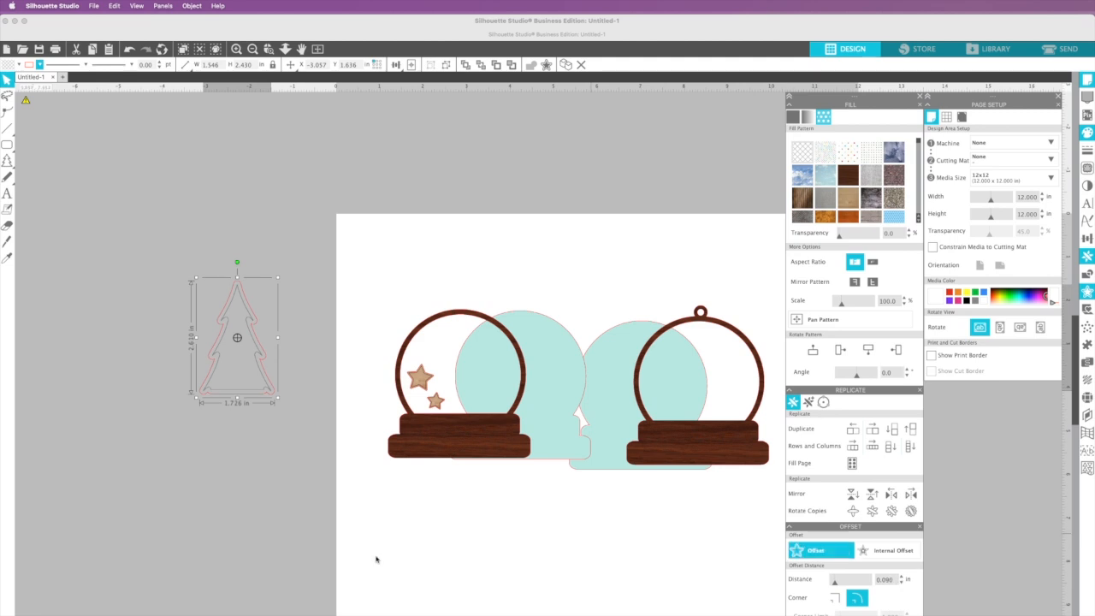
pyautogui.click(289, 573)
# Fill the tree's outer offset shape with the light wood pattern.
pyautogui.click(270, 397)
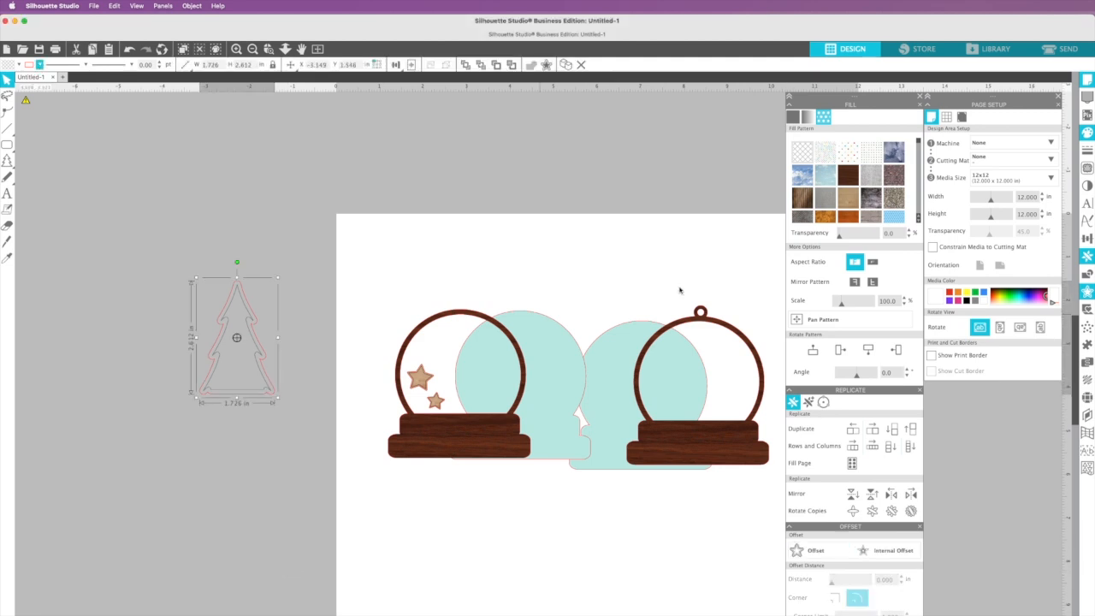
pyautogui.click(847, 200)
pyautogui.click(274, 326)
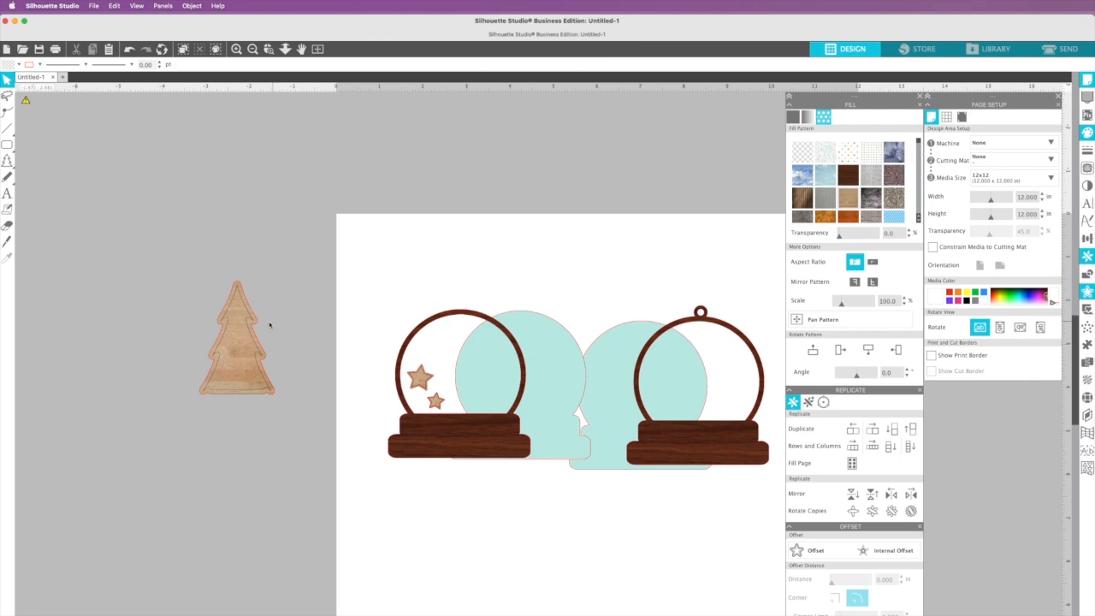
# Shrink both tree outlines together and place them inside the front globe, right of the small star on the base.
pyautogui.click(259, 331)
pyautogui.moveTo(277, 278); pyautogui.dragTo(474, 375)
pyautogui.click(112, 313)
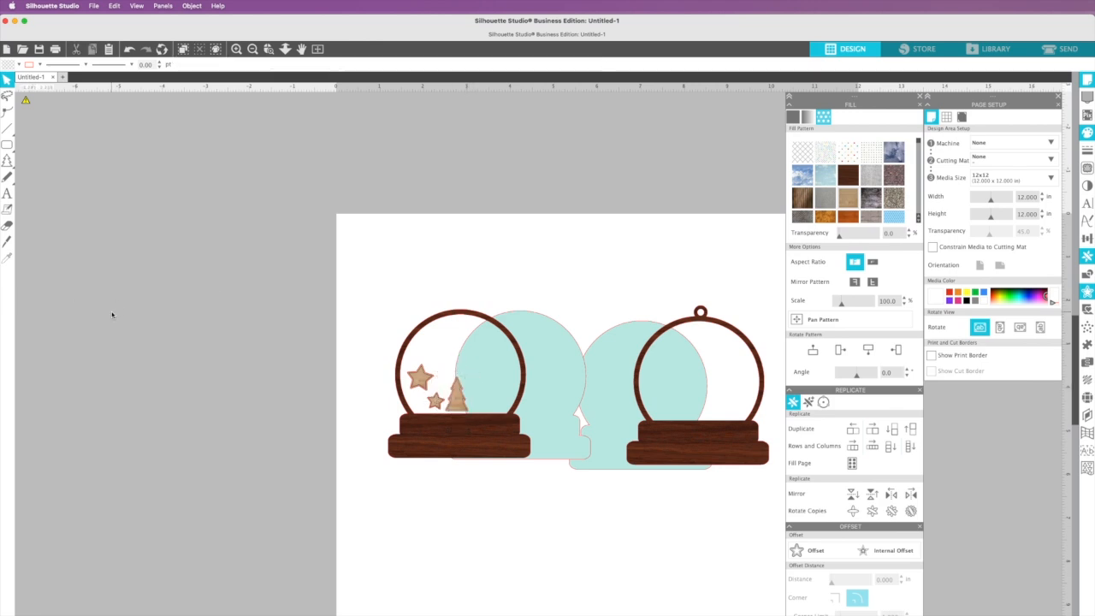
# Draw a heart about 0.25 in wide right of the tree in the front globe, and move the aqua backing up out of the globe.
pyautogui.click(10, 161)
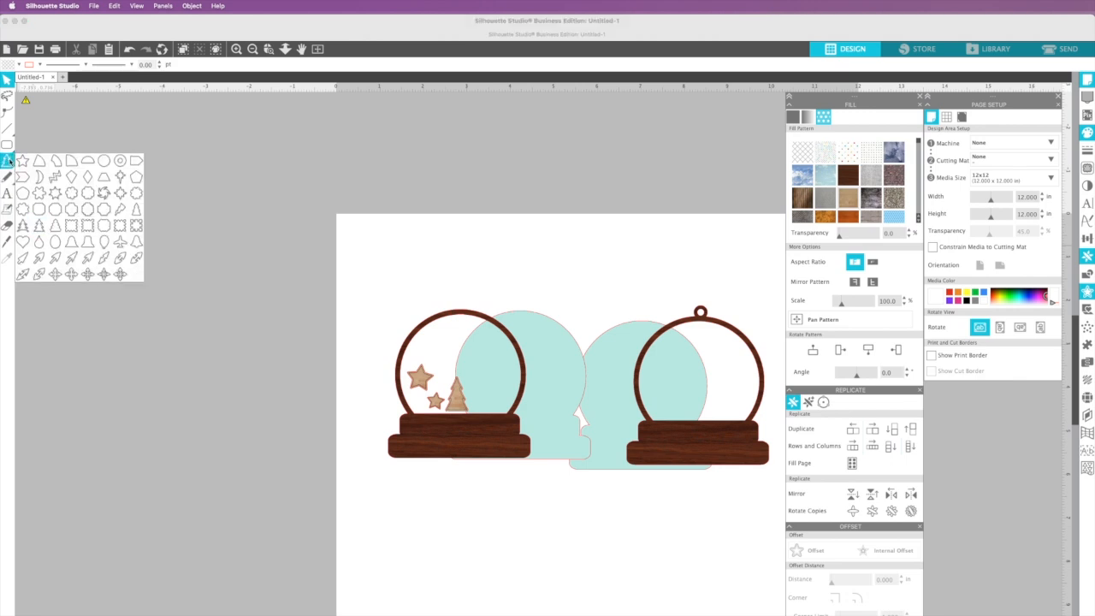
pyautogui.click(23, 241)
pyautogui.moveTo(238, 332); pyautogui.dragTo(552, 334)
pyautogui.click(259, 336)
pyautogui.click(255, 336)
pyautogui.click(241, 358)
pyautogui.click(359, 502)
pyautogui.click(480, 395)
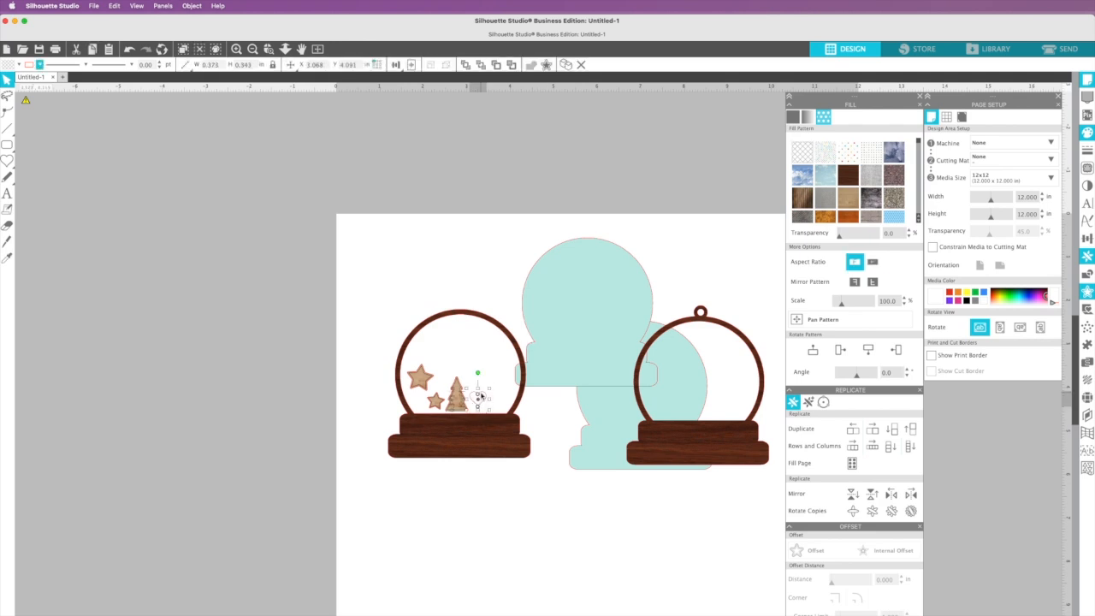
pyautogui.click(485, 395)
# Fill the small heart beside the tree with solid red, FF0000.
pyautogui.click(793, 117)
pyautogui.click(794, 147)
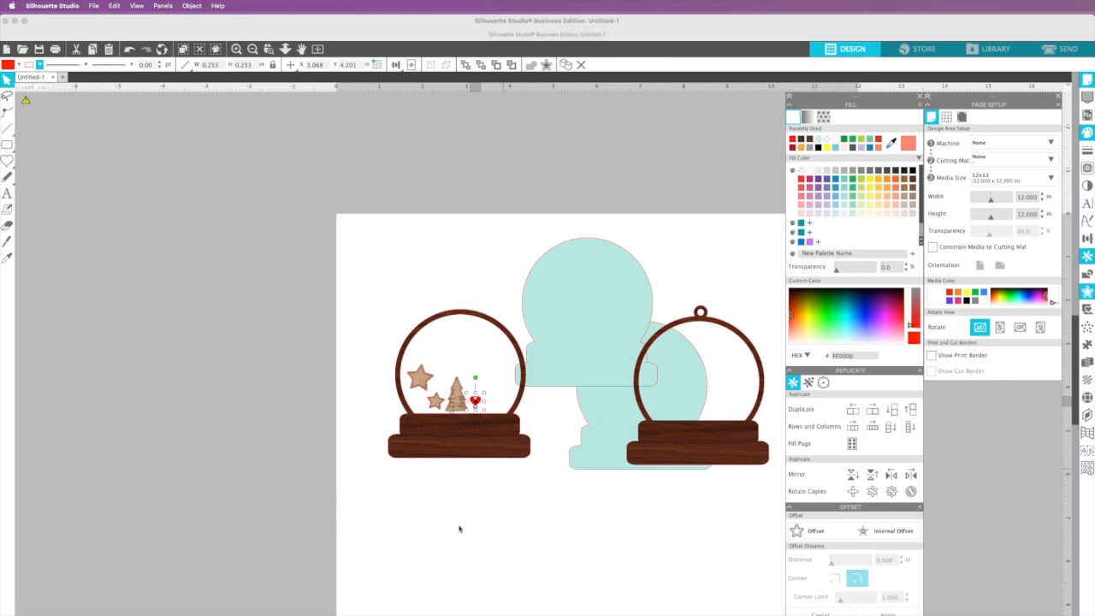
pyautogui.click(448, 538)
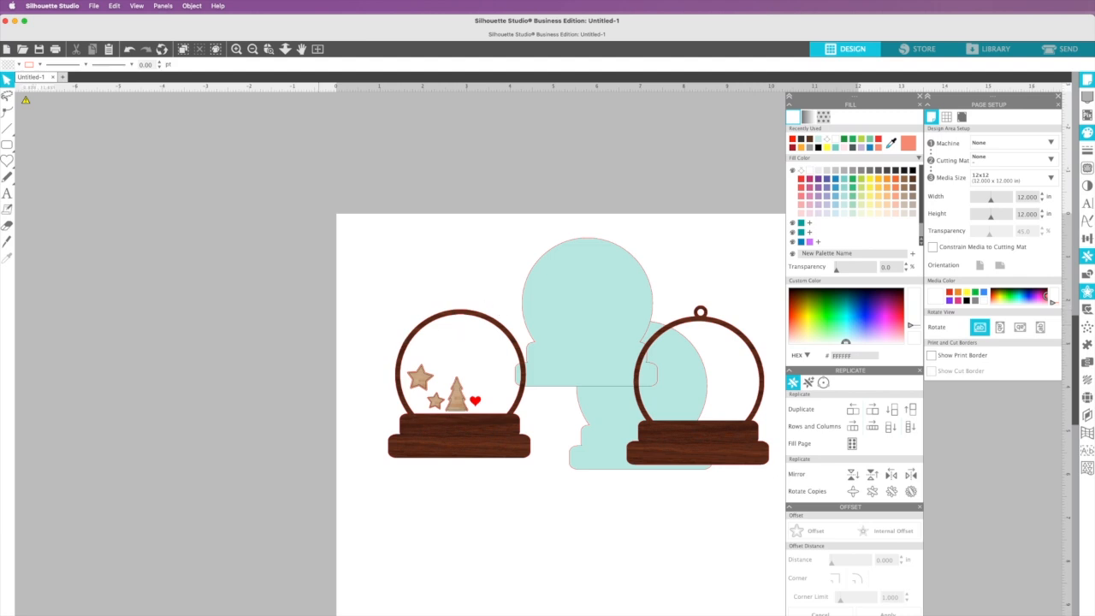
# Import the gingerbread man with a Santa hat from the SVG folder in Finder into the area left of the page.
pyautogui.press('super+Tab')
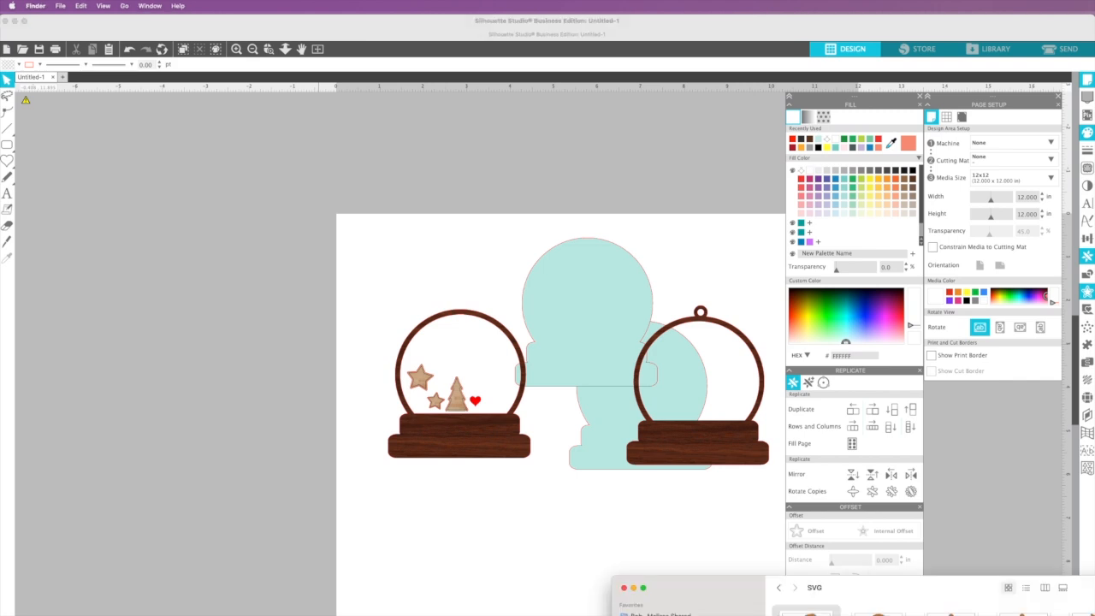
pyautogui.moveTo(836, 593); pyautogui.dragTo(612, 581)
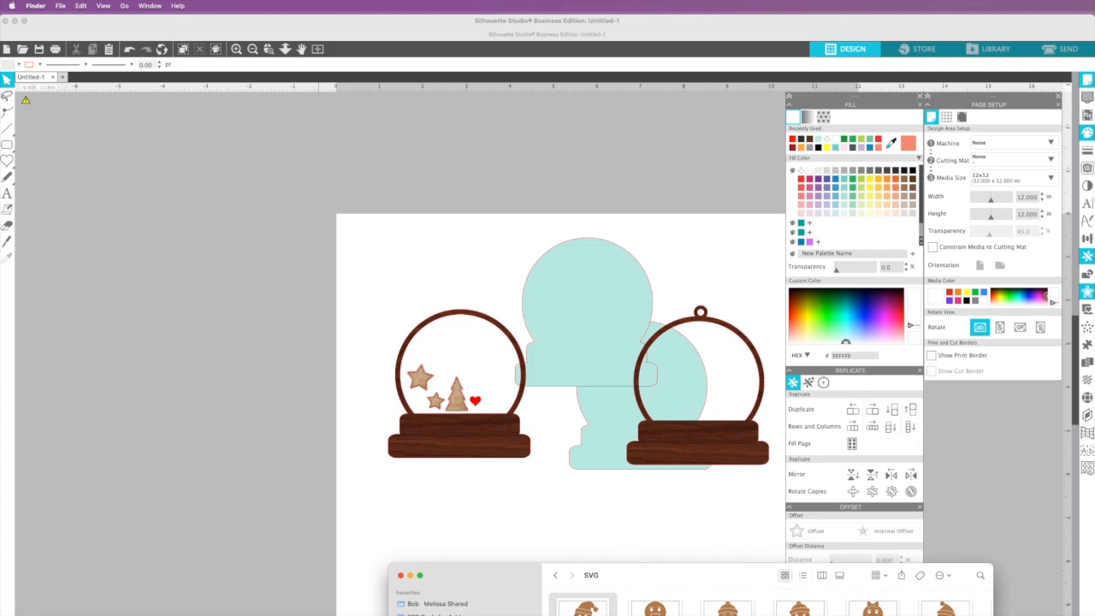
pyautogui.moveTo(655, 607); pyautogui.dragTo(192, 495)
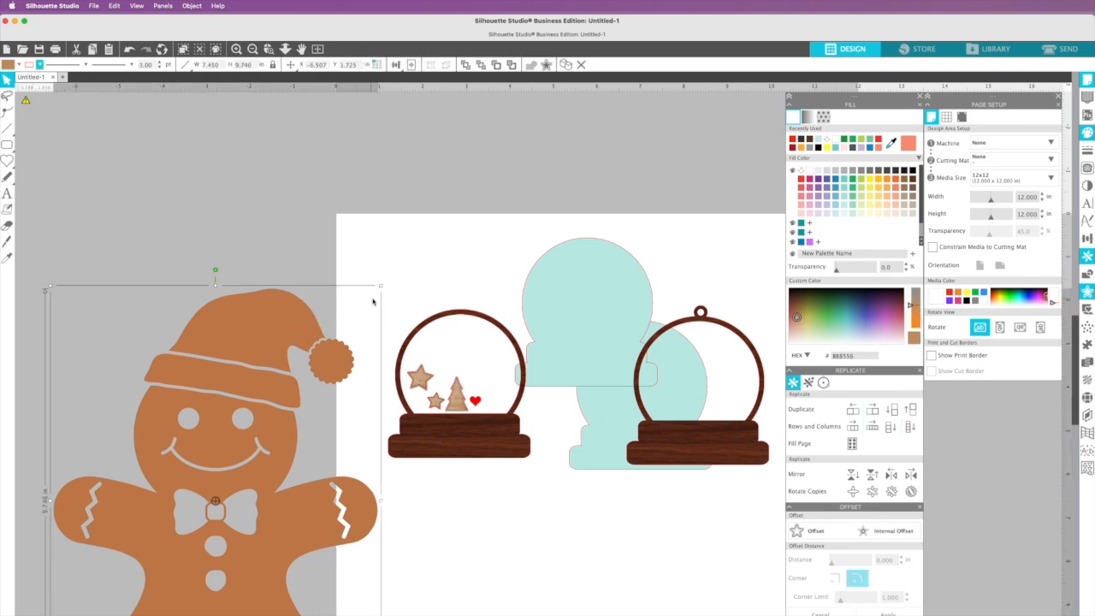
# Shrink the gingerbread man to about 3.67 in wide and 4.80 in tall and position it just left of the page.
pyautogui.moveTo(381, 285); pyautogui.dragTo(210, 505)
pyautogui.moveTo(138, 526); pyautogui.dragTo(258, 370)
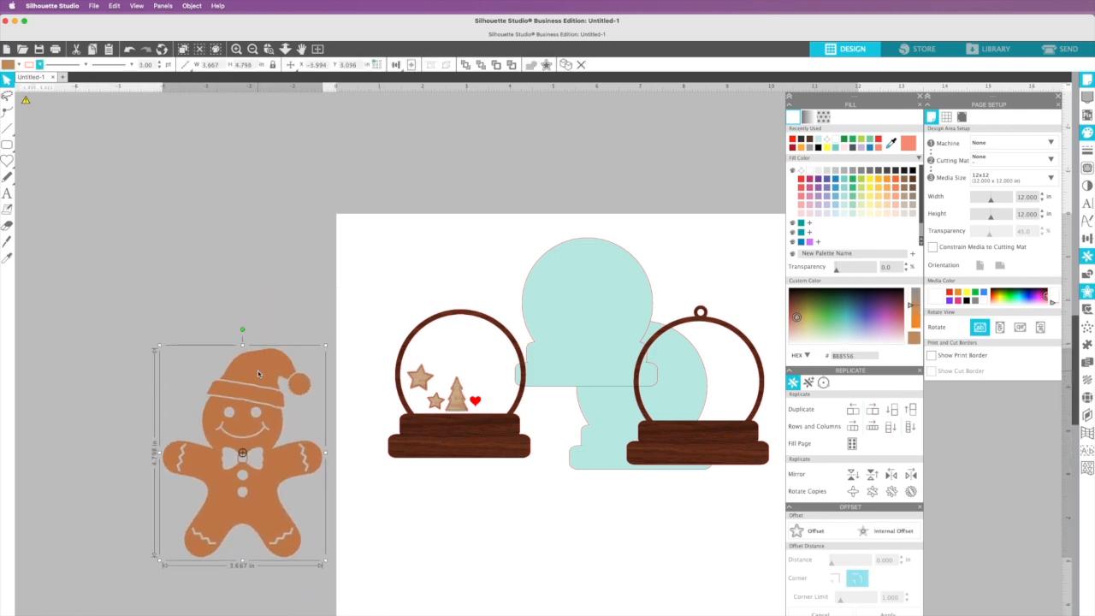
pyautogui.click(345, 317)
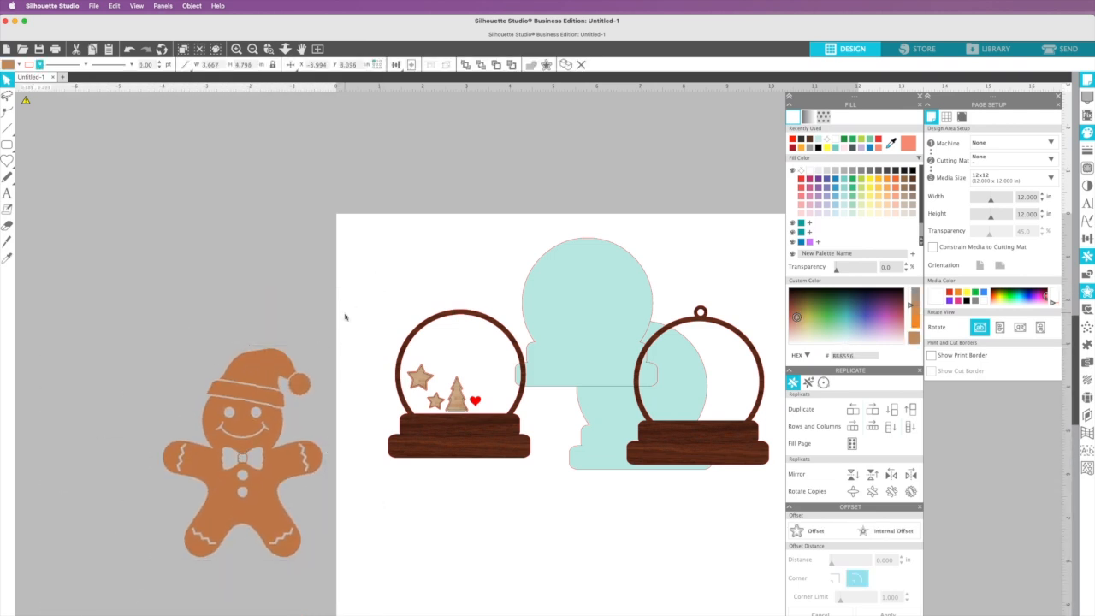
# Offset the gingerbread man outward by 0.125 in with rounded corners.
pyautogui.click(245, 381)
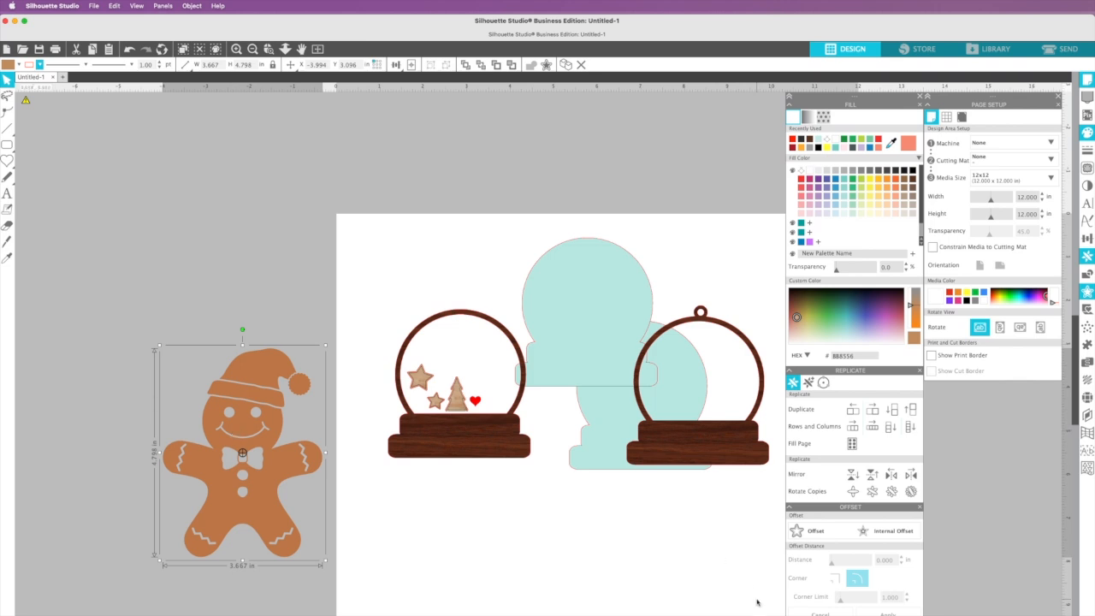
pyautogui.click(813, 532)
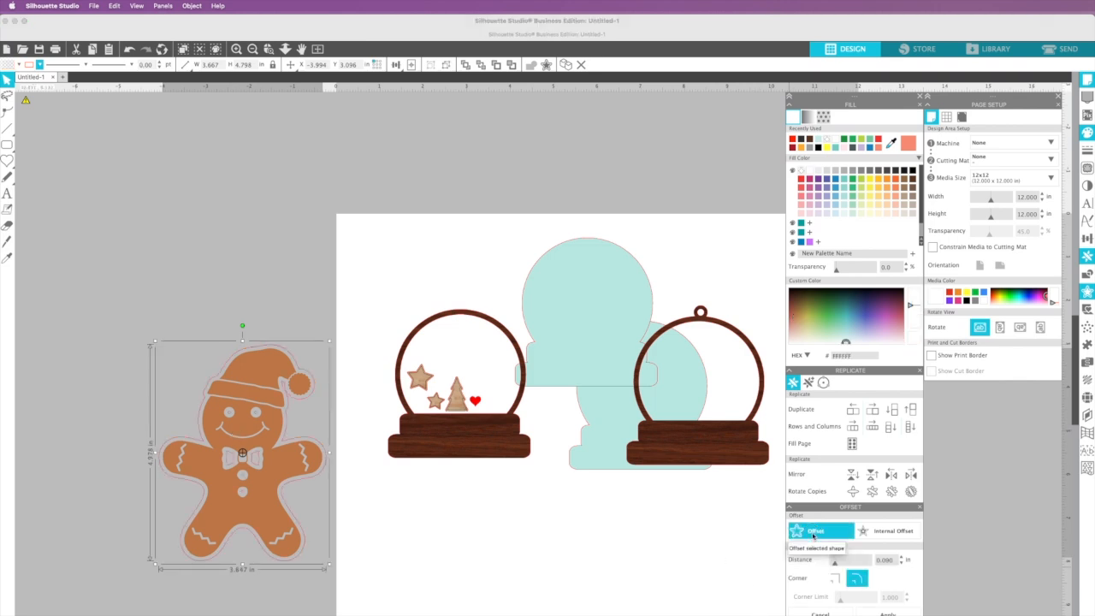
pyautogui.click(903, 557)
pyautogui.click(903, 557)
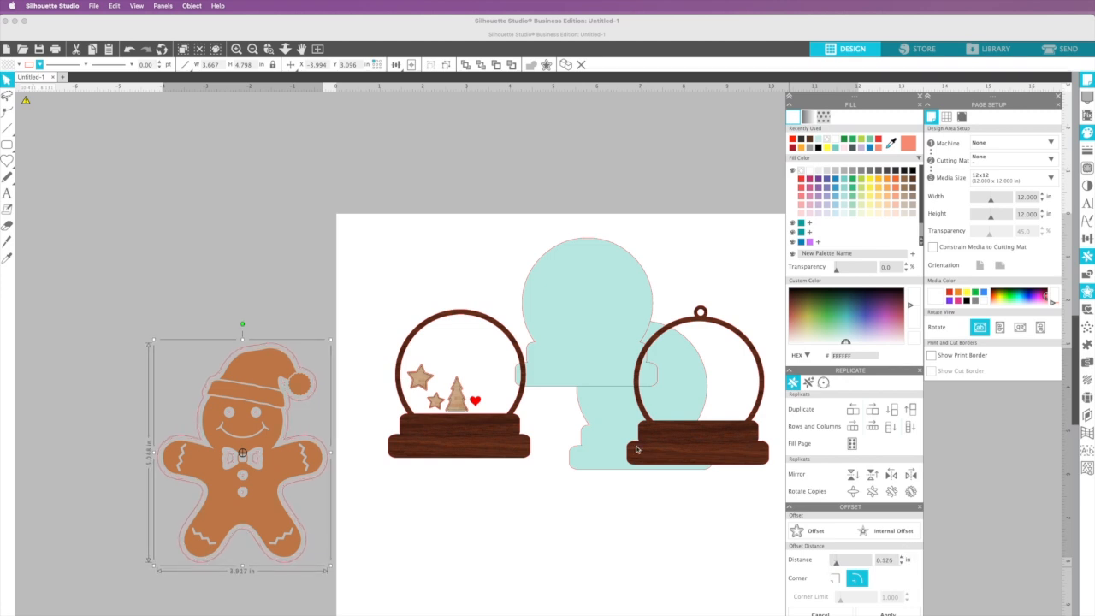
pyautogui.click(202, 609)
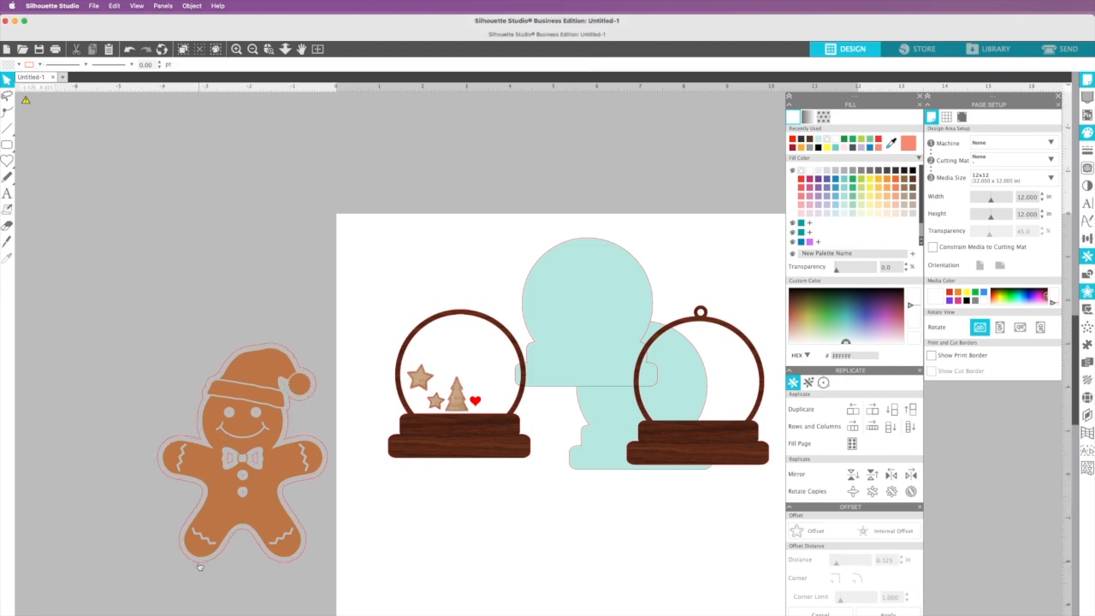
# Move the gingerbread man above its offset outline and release its compound path.
pyautogui.click(195, 526)
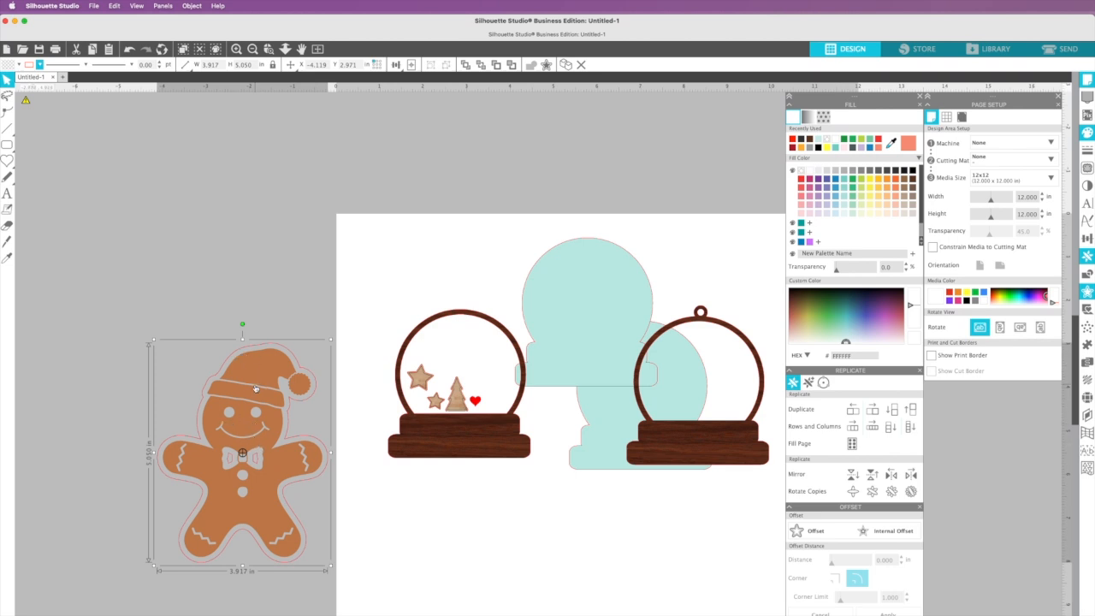
pyautogui.moveTo(255, 387); pyautogui.dragTo(259, 153)
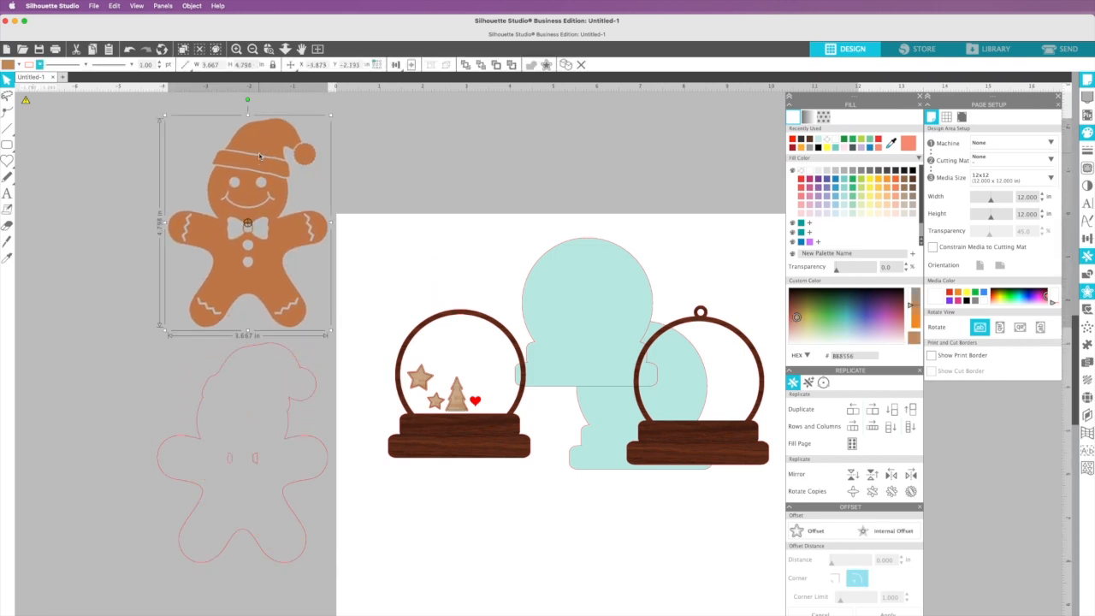
pyautogui.rightClick(259, 153)
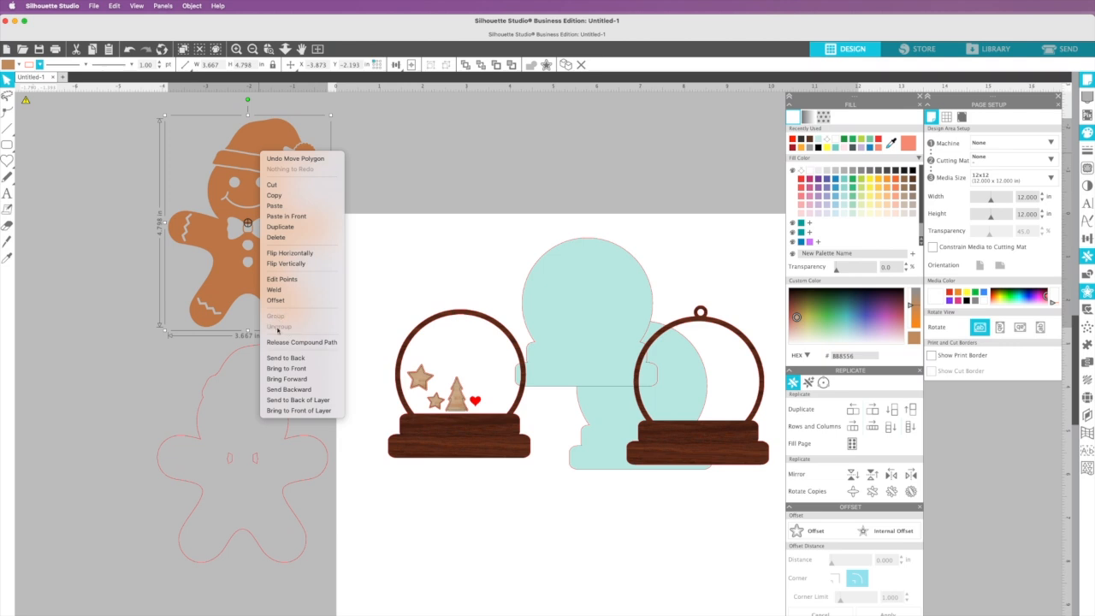
pyautogui.click(282, 342)
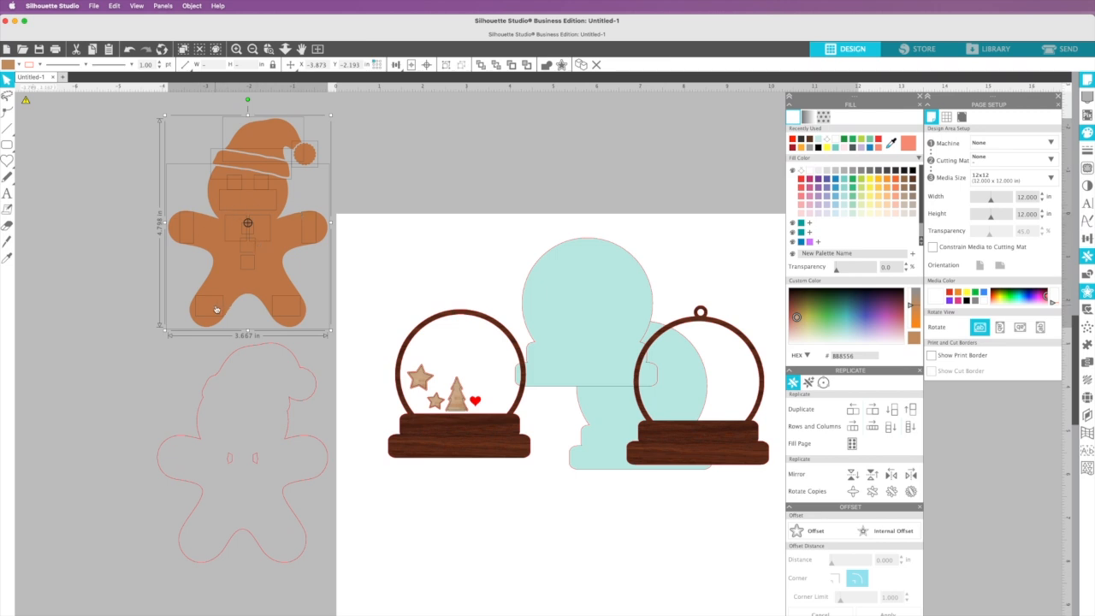
# Set the line color of all the released gingerbread pieces to black.
pyautogui.click(39, 65)
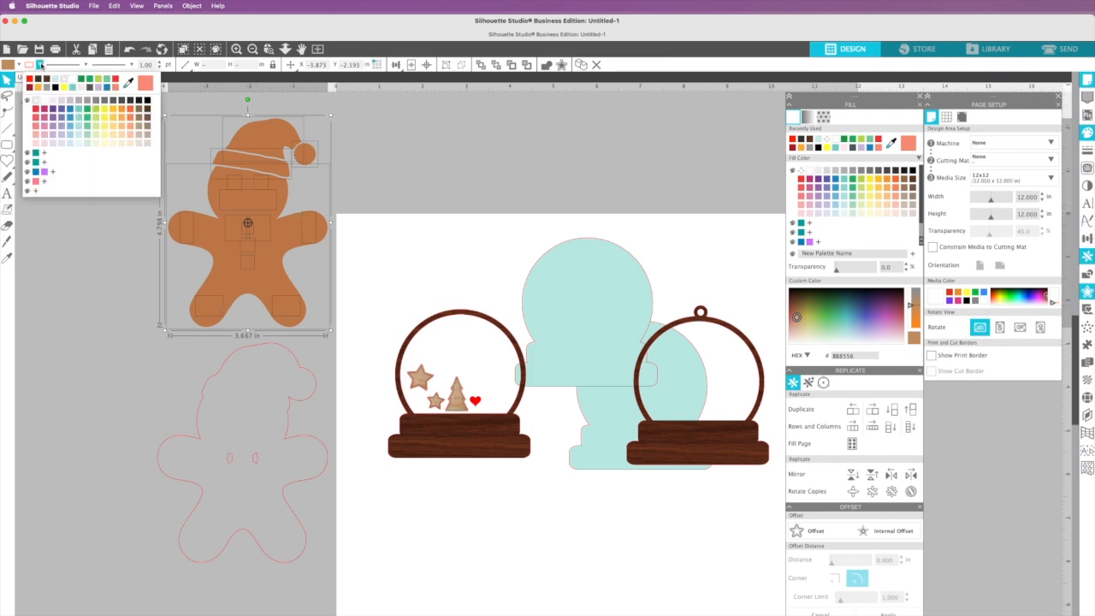
pyautogui.click(52, 89)
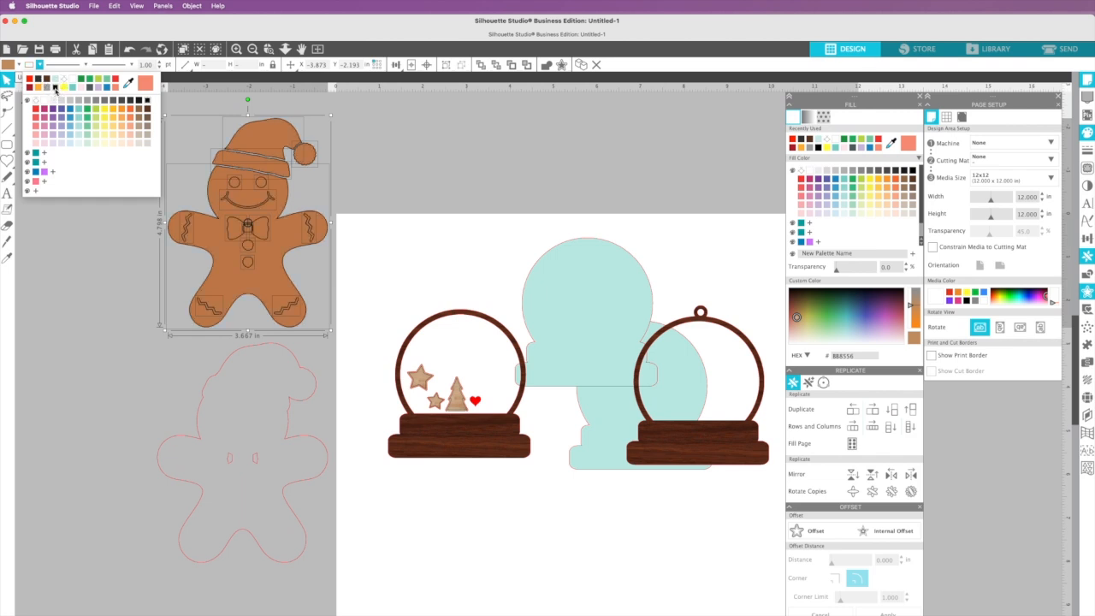
pyautogui.click(63, 262)
# Release the compound path of the offset outline and delete the two small shapes inside it.
pyautogui.click(231, 463)
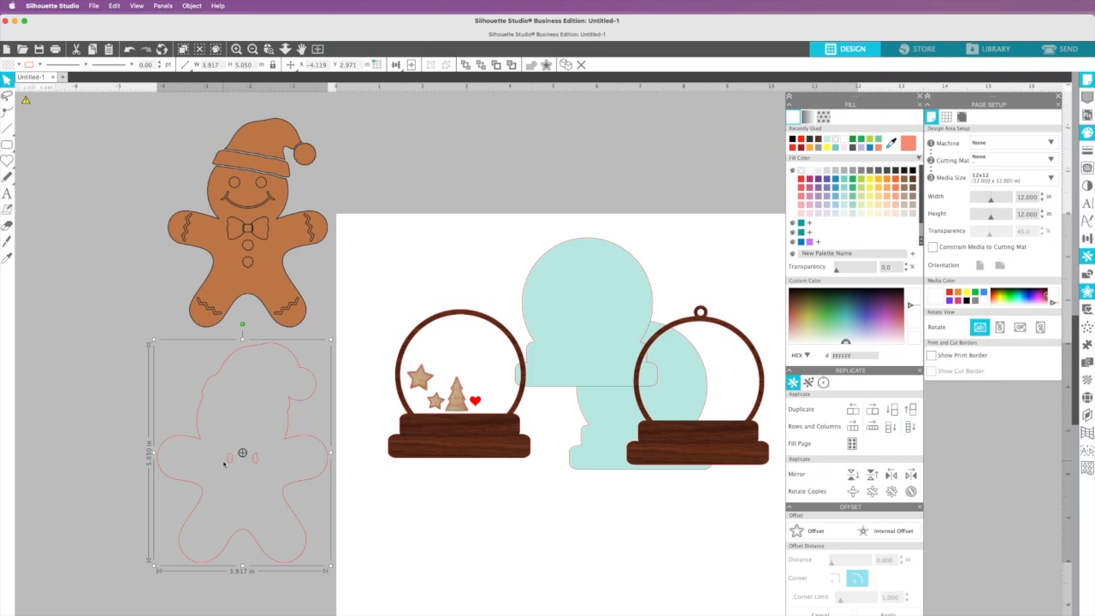
pyautogui.rightClick(201, 444)
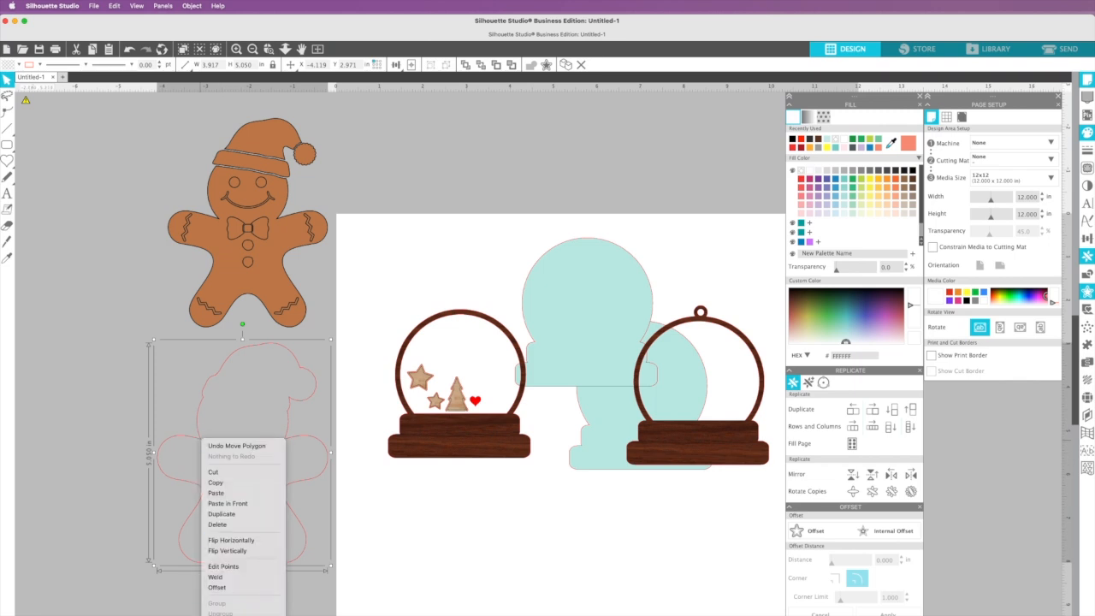
pyautogui.click(227, 615)
pyautogui.click(229, 586)
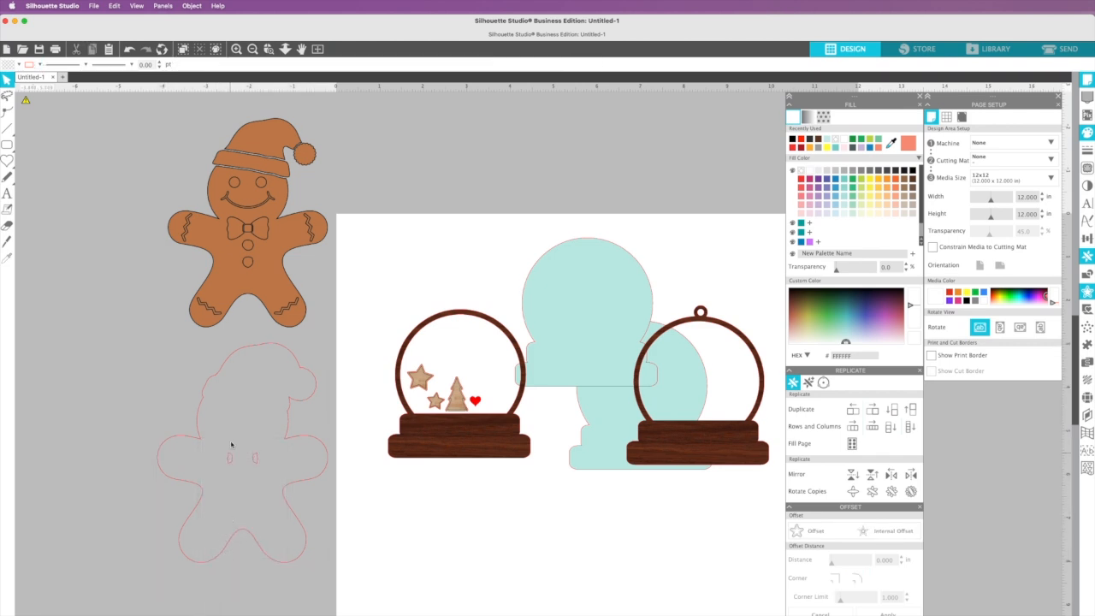
pyautogui.moveTo(229, 432); pyautogui.dragTo(266, 479)
pyautogui.press('Delete')
# Group the gingerbread man's eyes, smile, bow tie, buttons, arm and leg zigzags and hat pompom.
pyautogui.click(236, 187)
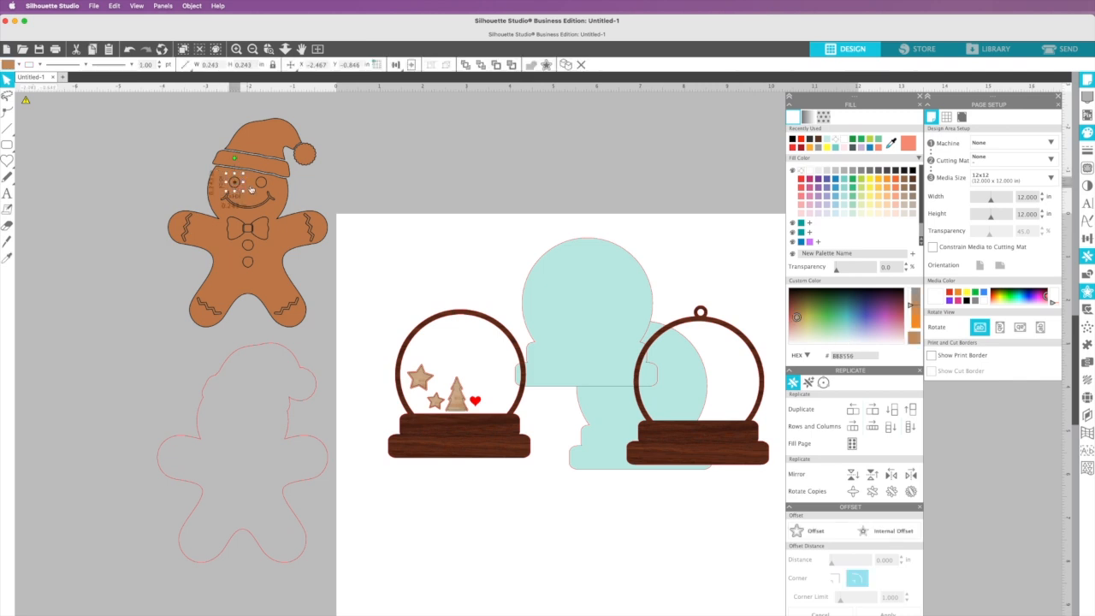
pyautogui.keyDown('shift'); pyautogui.click(260, 184); pyautogui.keyUp('shift')
pyautogui.keyDown('shift'); pyautogui.click(268, 197); pyautogui.keyUp('shift')
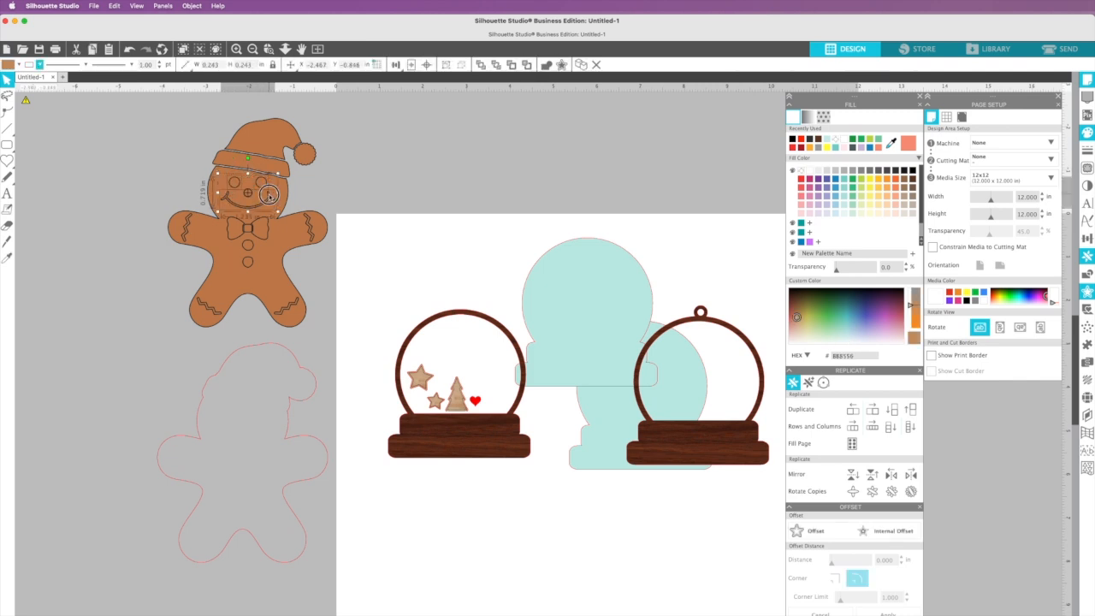
pyautogui.keyDown('shift'); pyautogui.click(248, 229); pyautogui.keyUp('shift')
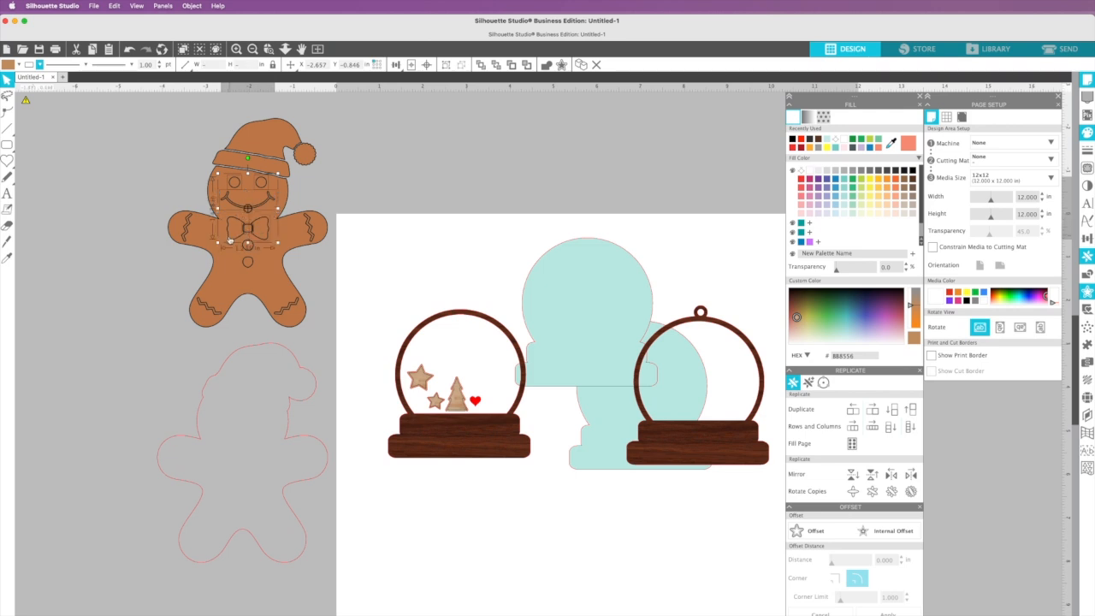
pyautogui.keyDown('shift'); pyautogui.click(182, 233); pyautogui.keyUp('shift')
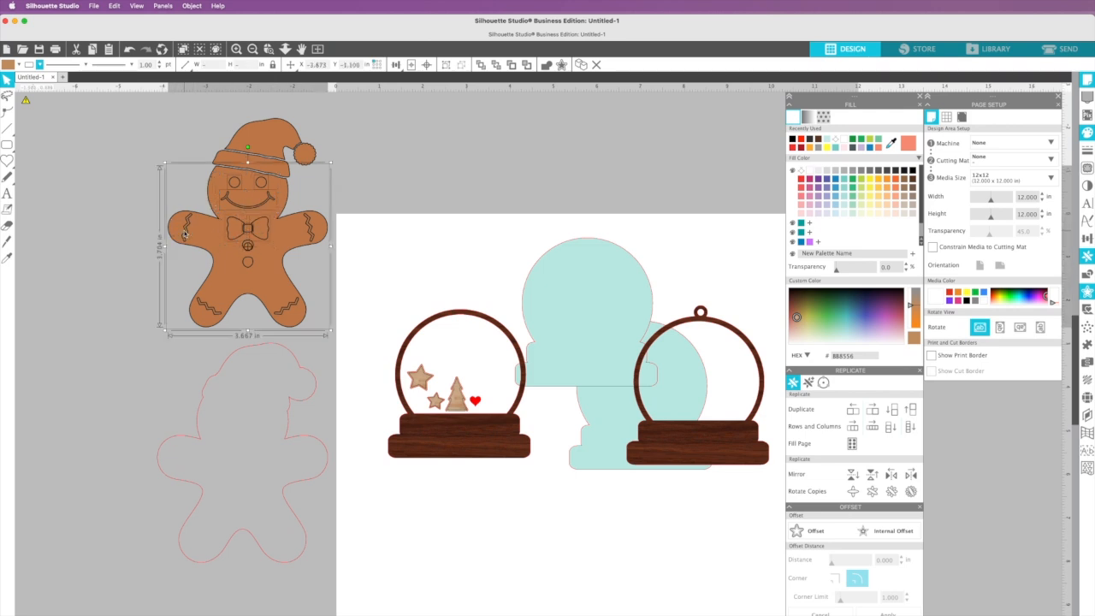
pyautogui.keyDown('shift'); pyautogui.click(179, 233); pyautogui.keyUp('shift')
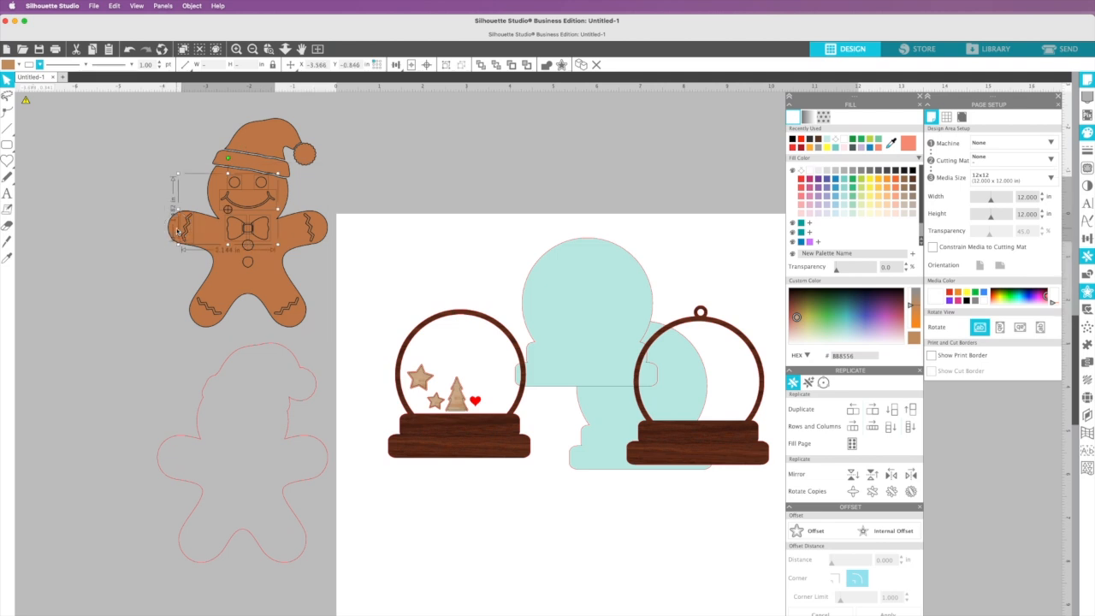
pyautogui.keyDown('shift'); pyautogui.click(203, 305); pyautogui.keyUp('shift')
pyautogui.keyDown('shift'); pyautogui.click(287, 310); pyautogui.keyUp('shift')
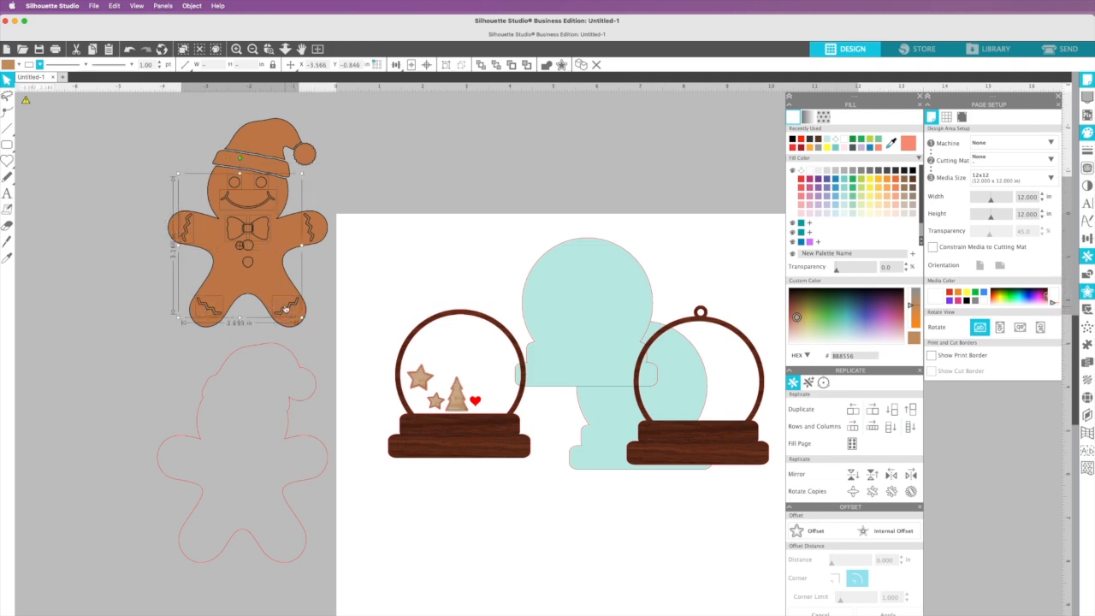
pyautogui.keyDown('shift'); pyautogui.click(311, 230); pyautogui.keyUp('shift')
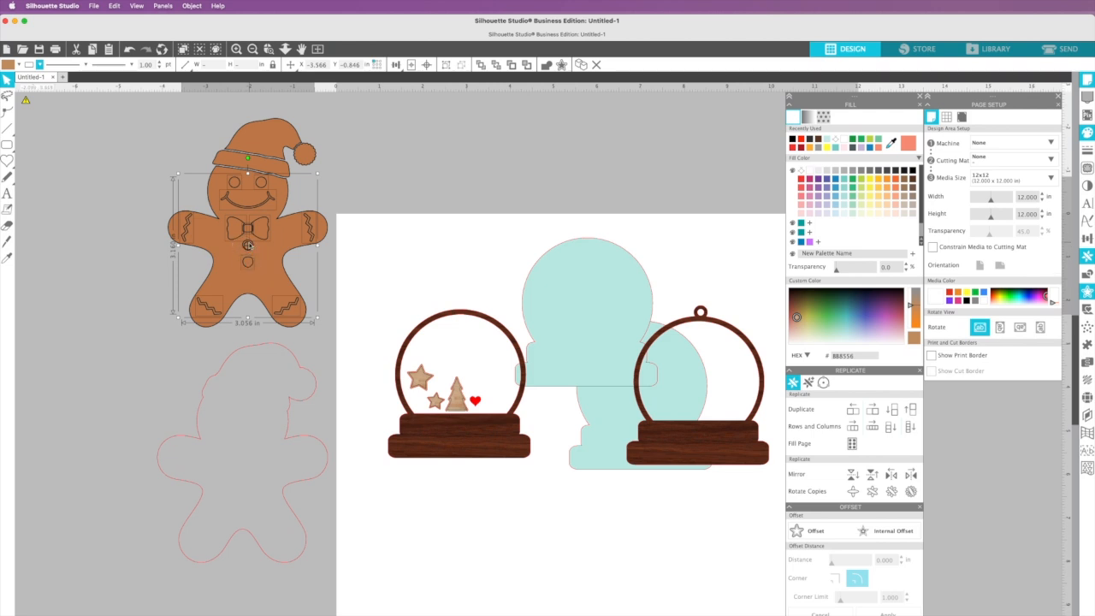
pyautogui.keyDown('shift'); pyautogui.click(307, 157); pyautogui.keyUp('shift')
pyautogui.moveTo(307, 157); pyautogui.dragTo(265, 156)
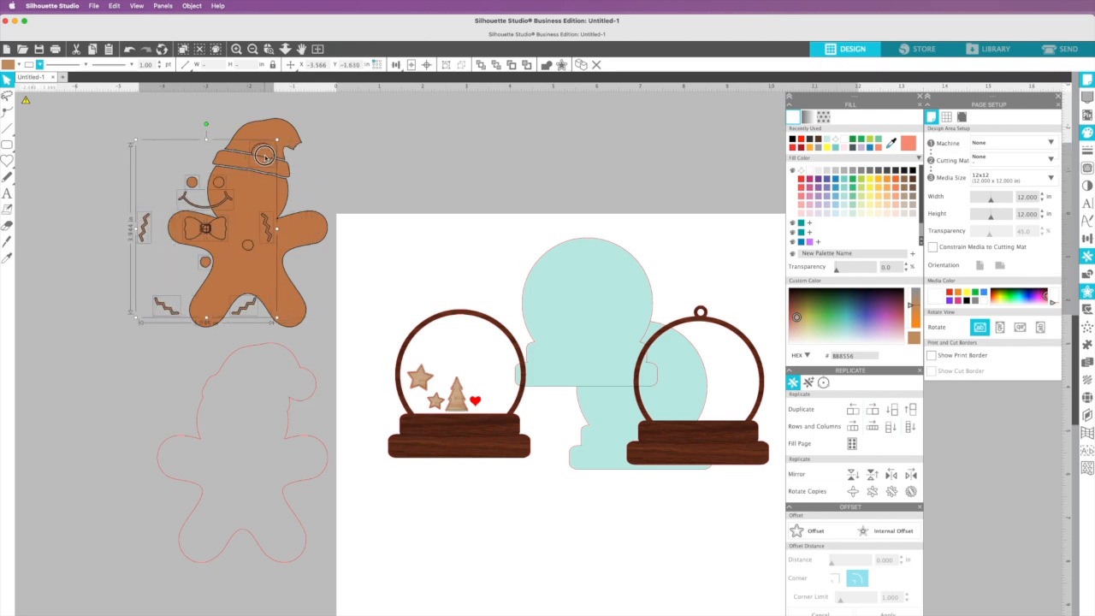
pyautogui.press('super+z')
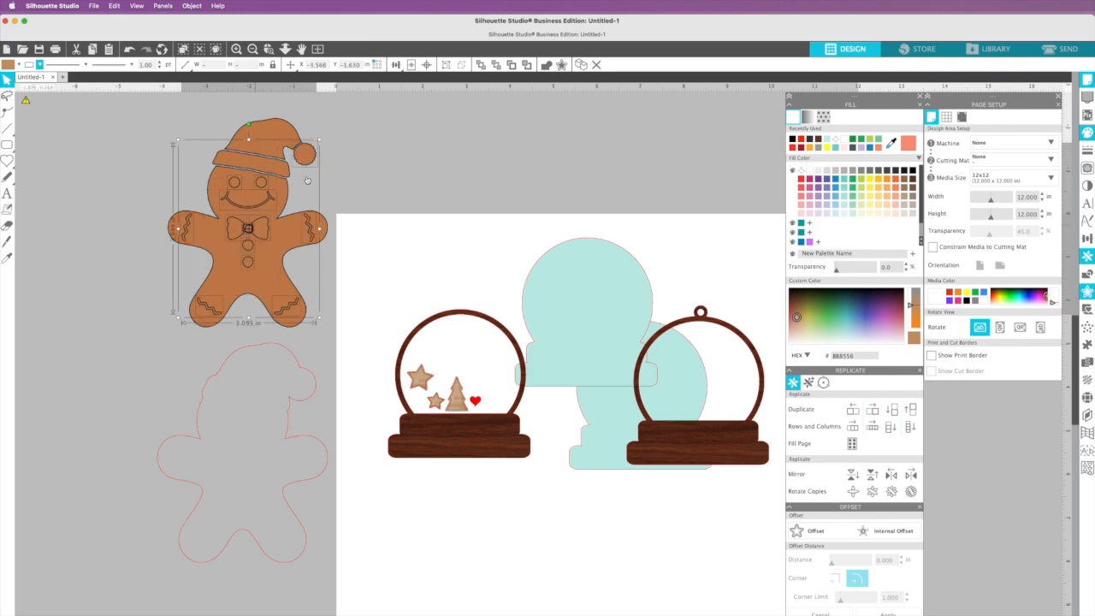
pyautogui.rightClick(373, 150)
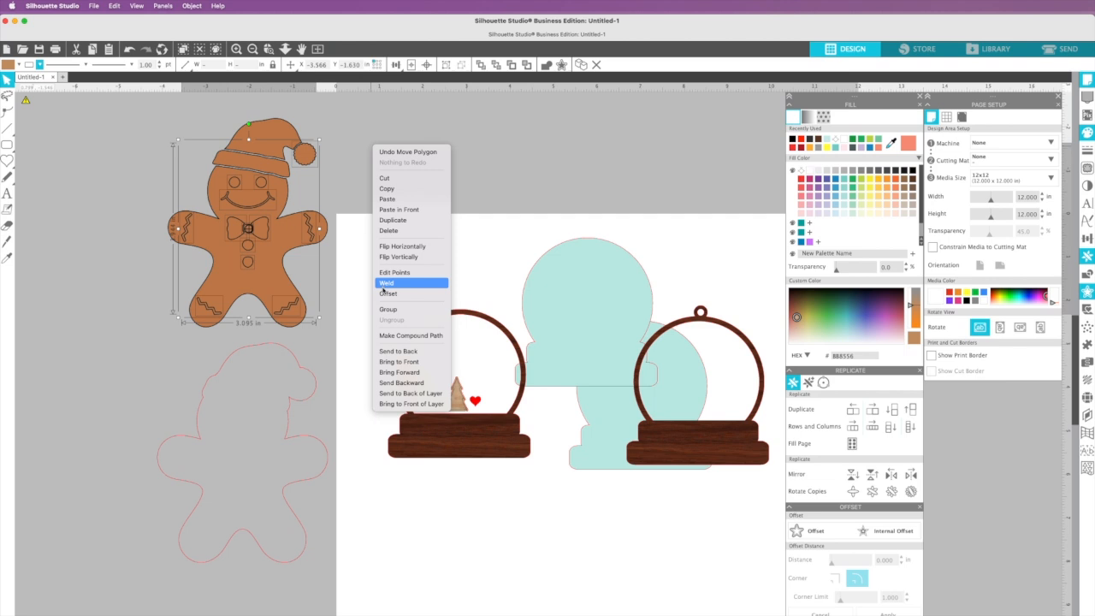
pyautogui.click(380, 313)
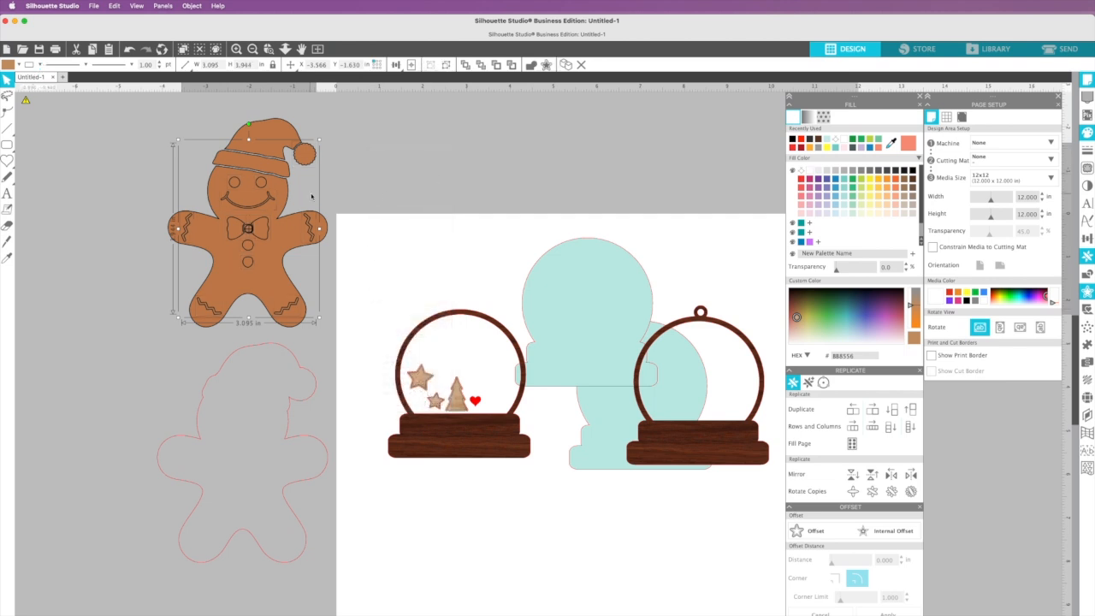
# Fill the grouped face, bow tie, button, zigzag and pompom details with the dark wood pattern.
pyautogui.click(823, 117)
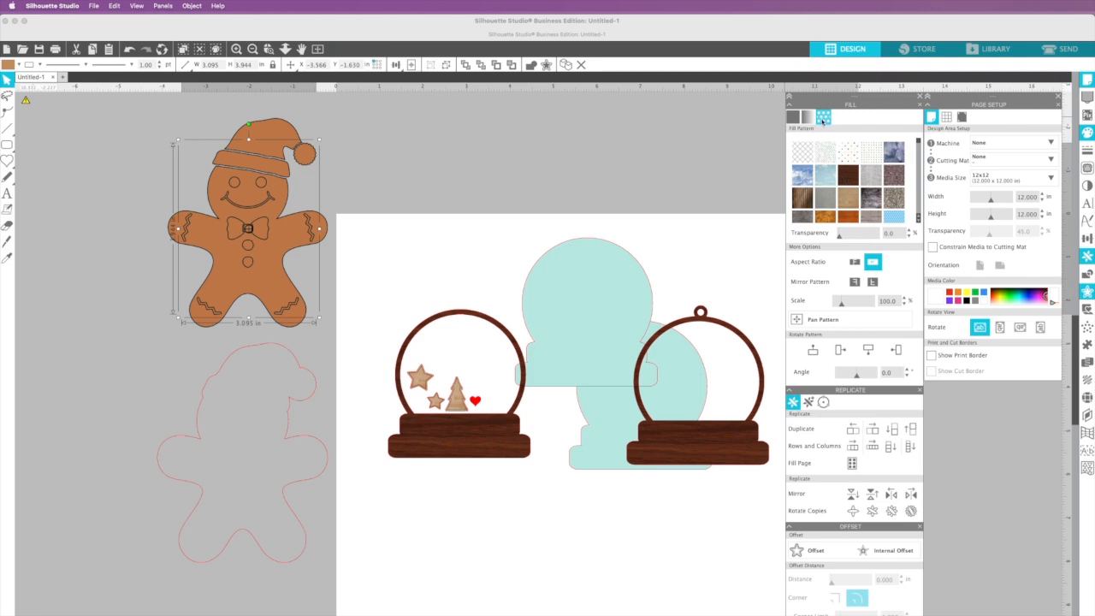
pyautogui.click(847, 175)
pyautogui.click(372, 163)
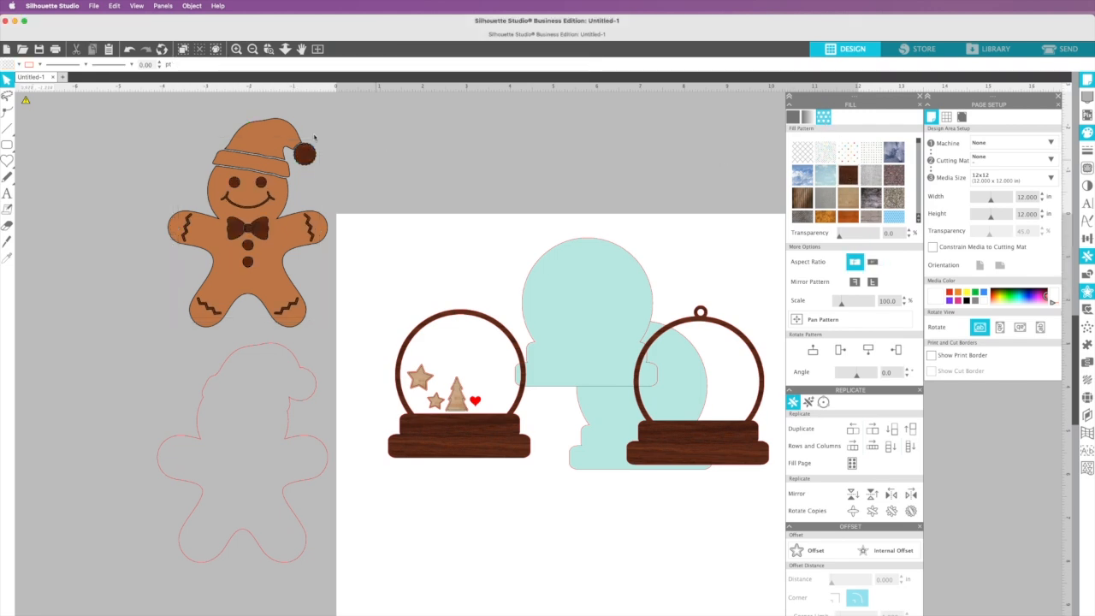
# Clear the fill of the hat, hat brim and body pieces and group them as one outline.
pyautogui.click(238, 160)
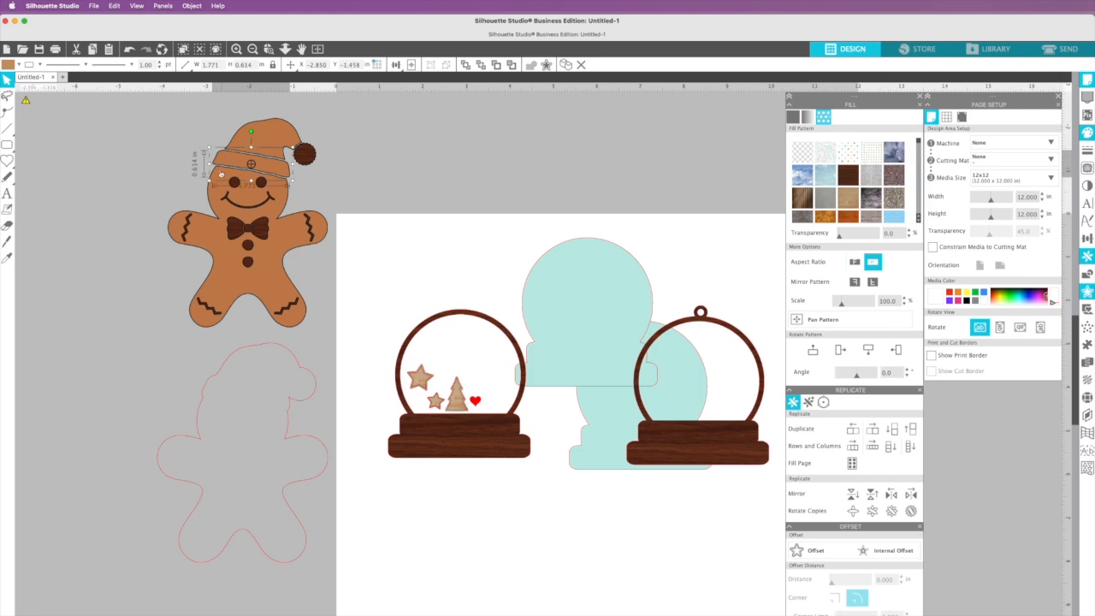
pyautogui.click(252, 139)
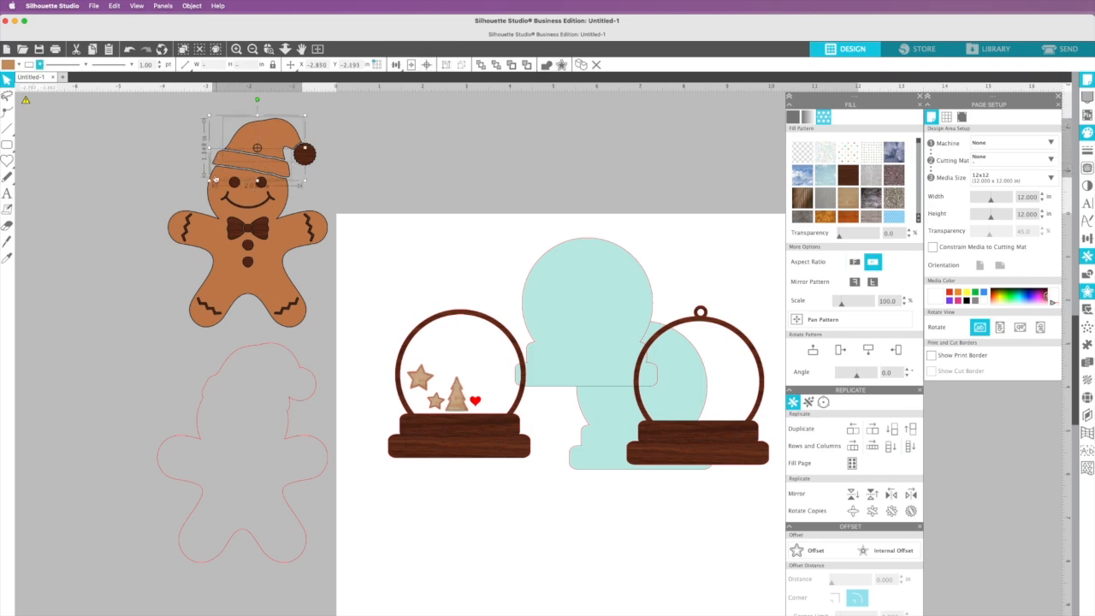
pyautogui.keyDown('shift'); pyautogui.click(215, 182); pyautogui.keyUp('shift')
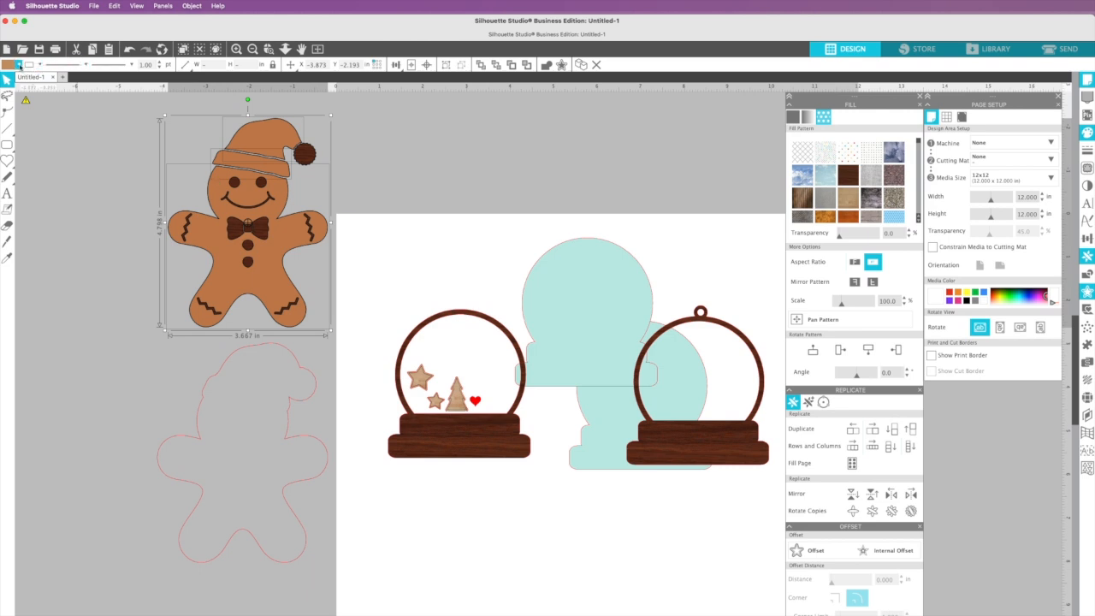
pyautogui.click(17, 65)
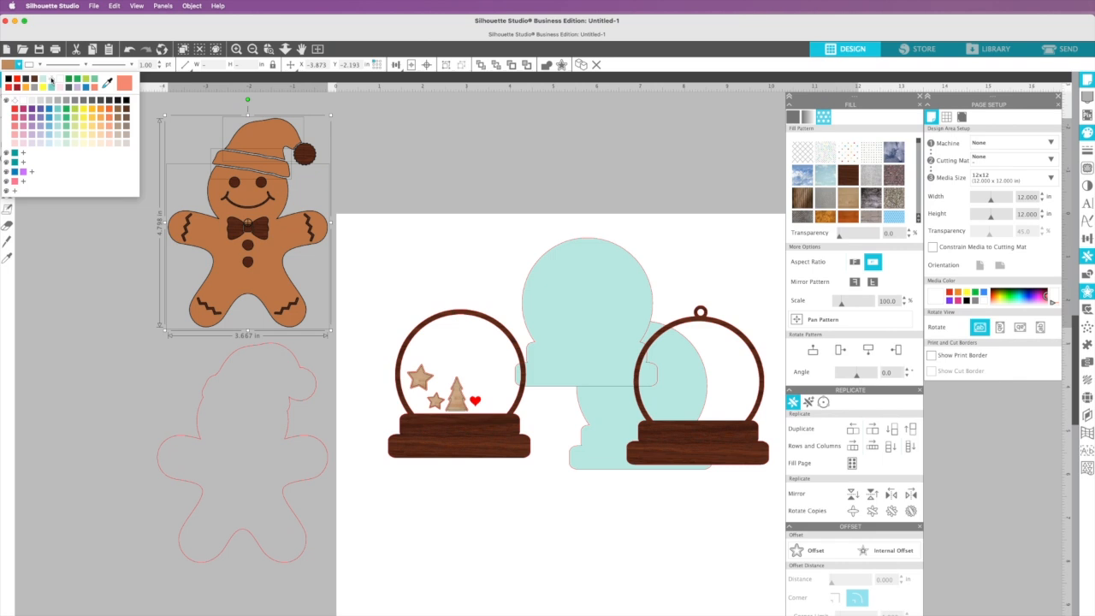
pyautogui.click(51, 79)
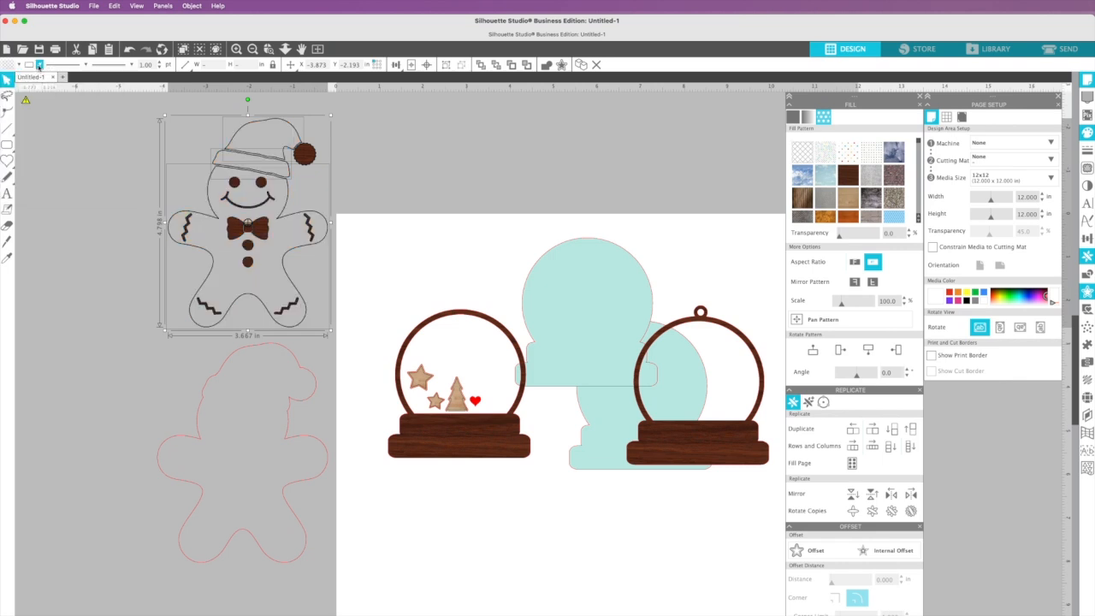
pyautogui.click(39, 67)
pyautogui.rightClick(390, 117)
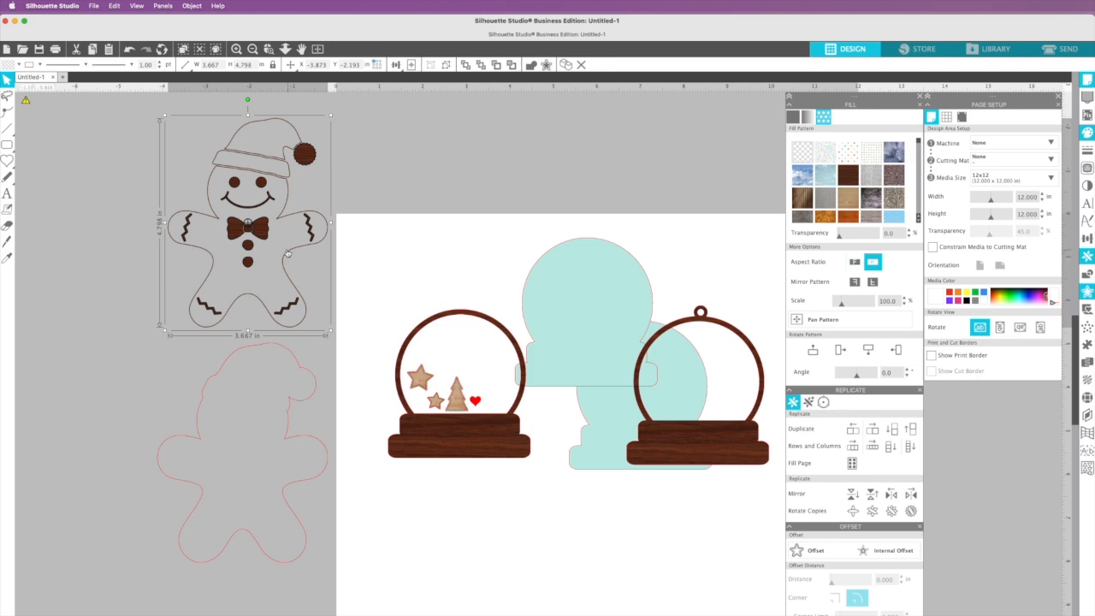
# Fill the offset gingerbread silhouette with the light wood pattern and place the grouped hat and body outline centred over it.
pyautogui.moveTo(291, 259); pyautogui.dragTo(426, 257)
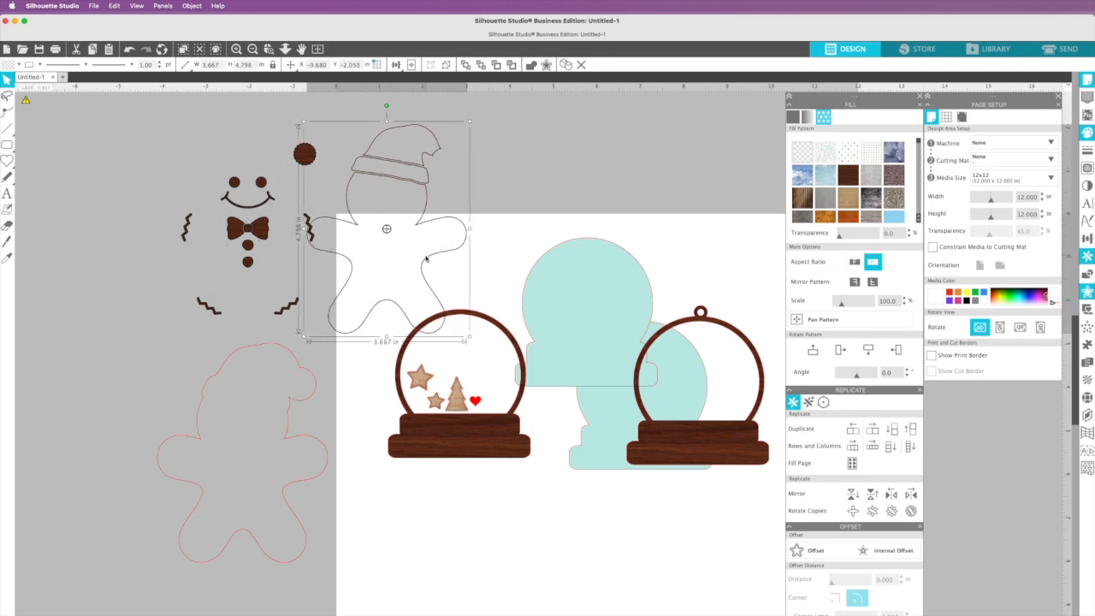
pyautogui.click(219, 370)
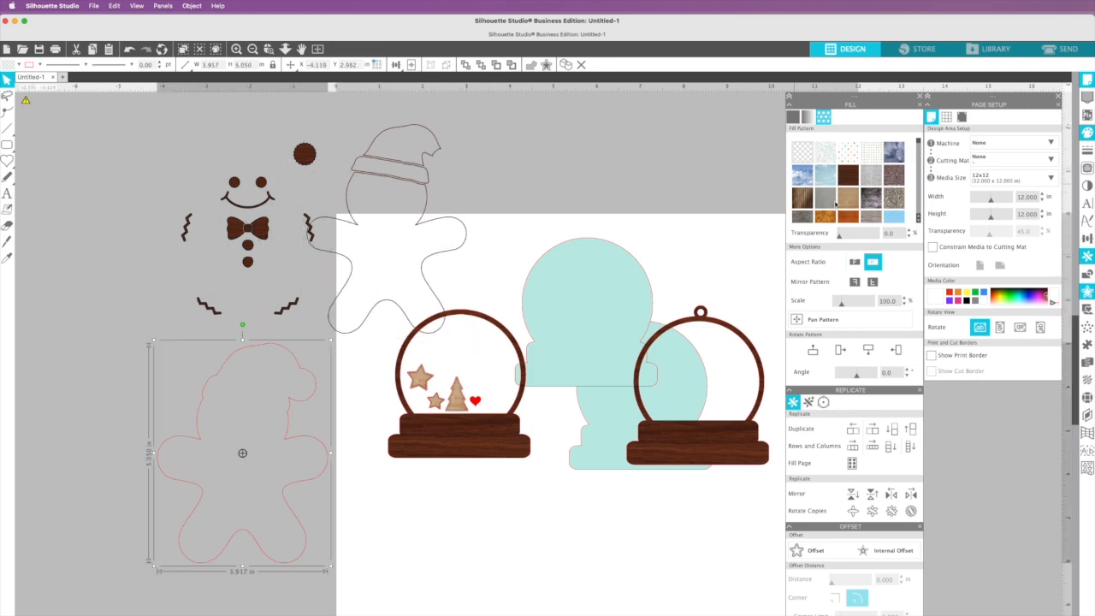
pyautogui.click(847, 199)
pyautogui.moveTo(347, 228); pyautogui.dragTo(208, 446)
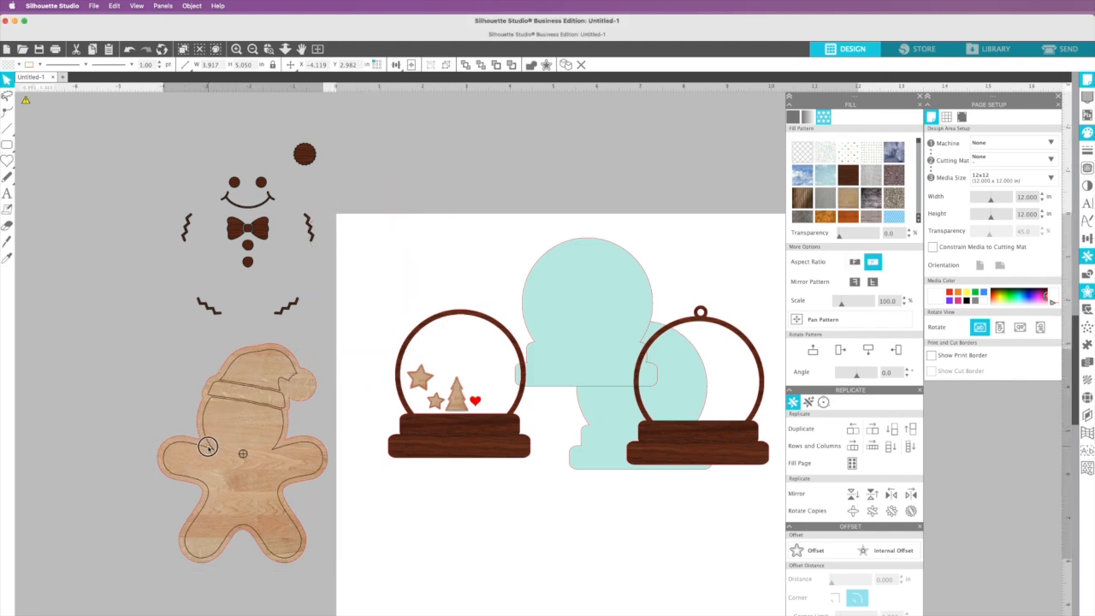
# Place the grouped dark wood face, bow tie, button, zigzag and pompom details over the gingerbread silhouette.
pyautogui.click(196, 316)
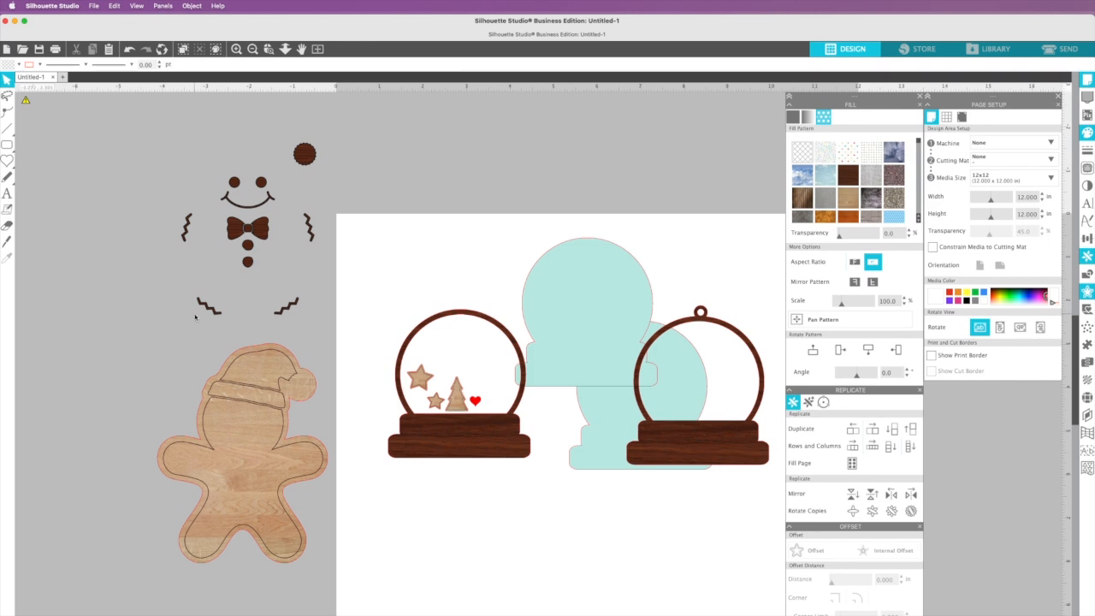
pyautogui.click(233, 238)
pyautogui.moveTo(233, 238); pyautogui.dragTo(229, 467)
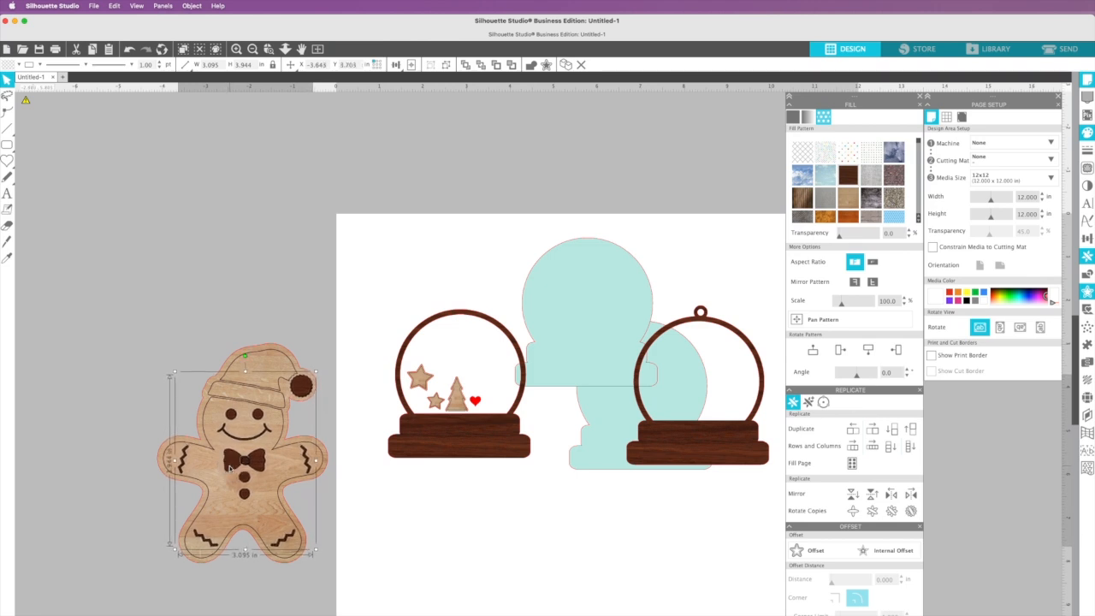
# Select the whole gingerbread man, try it small inside the snow globe, and enlarge it outside the globe.
pyautogui.click(145, 408)
pyautogui.moveTo(144, 311); pyautogui.dragTo(317, 587)
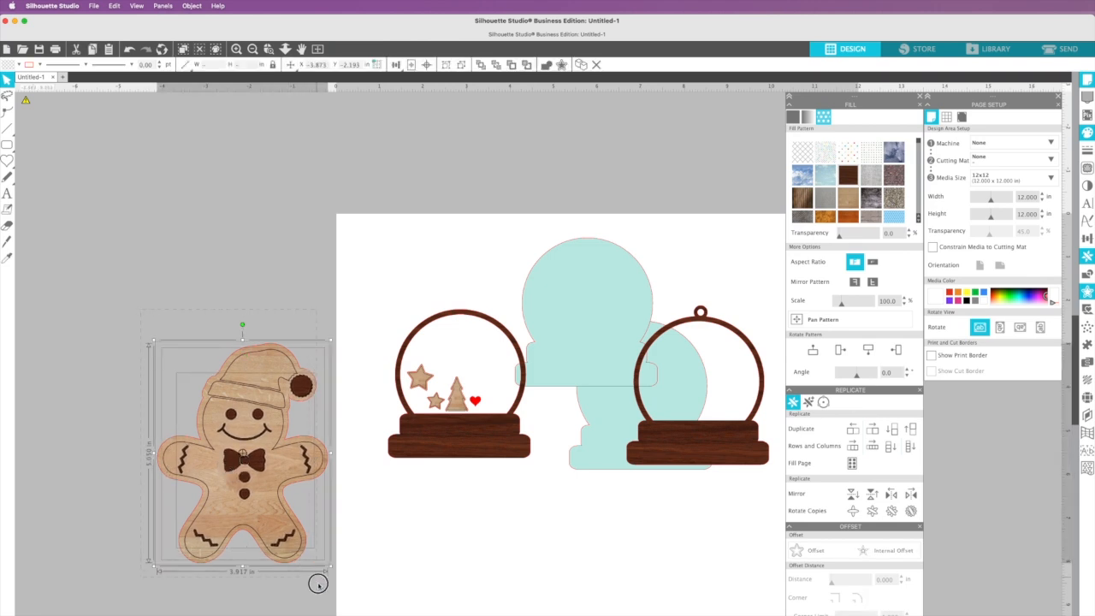
pyautogui.moveTo(330, 452); pyautogui.dragTo(489, 383)
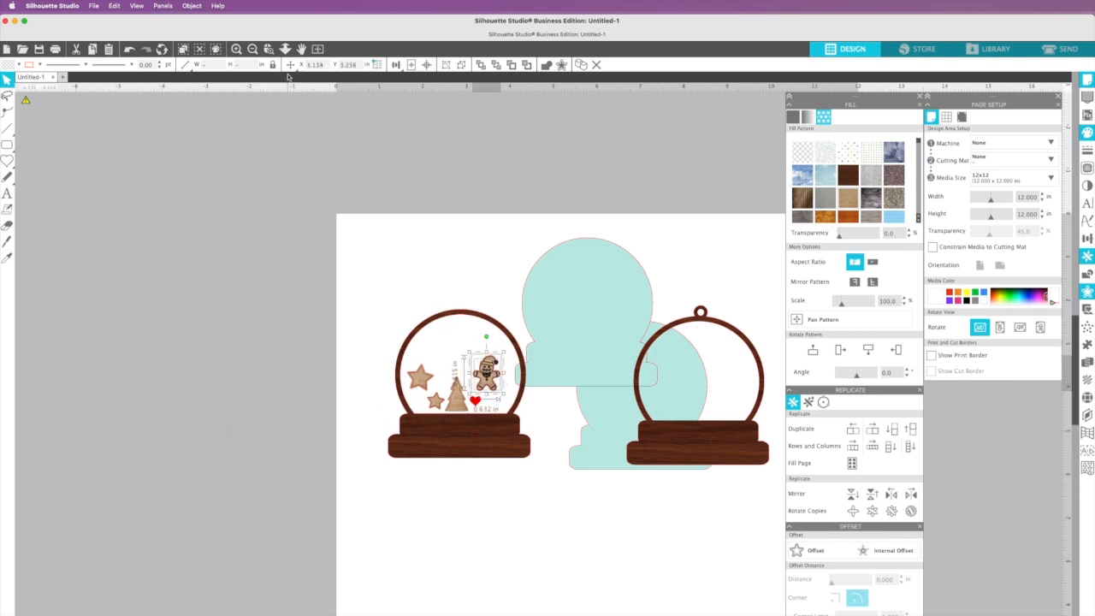
pyautogui.moveTo(486, 375); pyautogui.dragTo(538, 186)
pyautogui.click(149, 366)
pyautogui.click(292, 329)
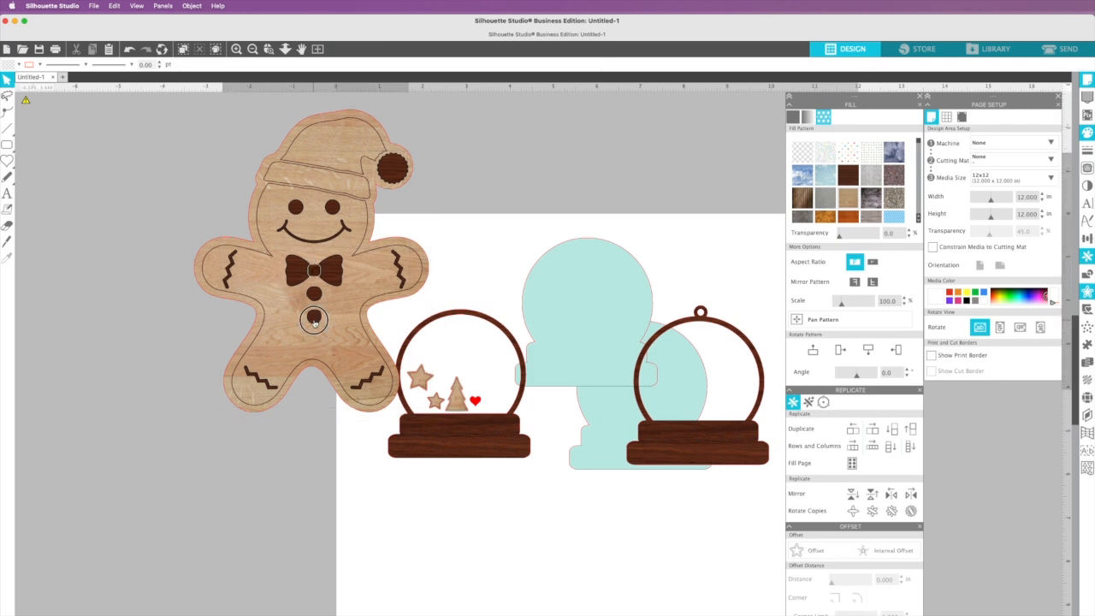
# Nudge the grouped dark wood details slightly to the left on the enlarged gingerbread man.
pyautogui.press('super+z')
pyautogui.click(300, 326)
pyautogui.click(164, 393)
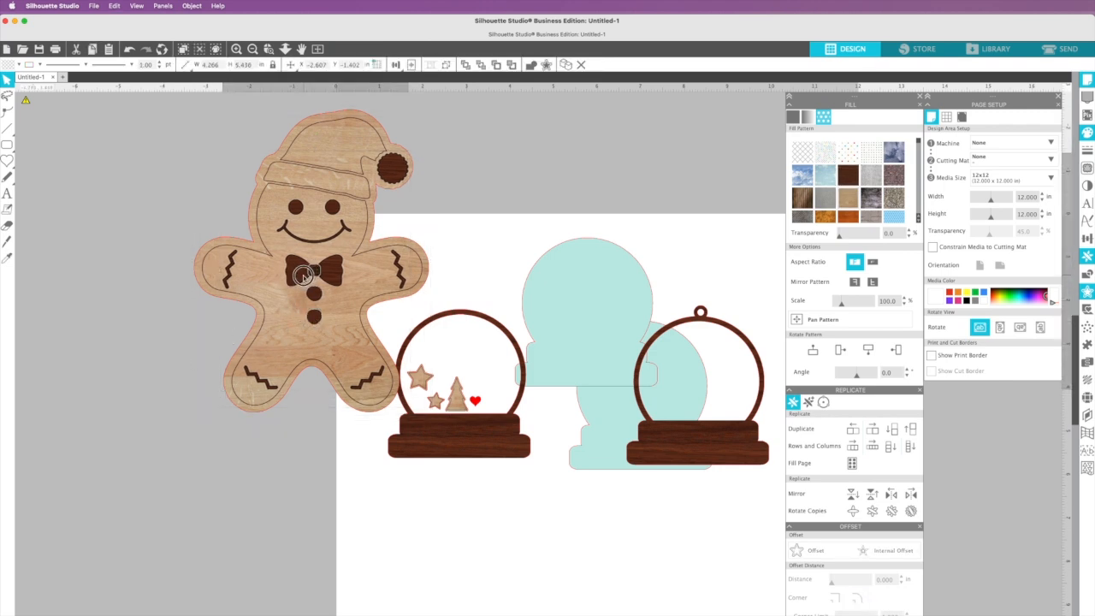
pyautogui.click(306, 279)
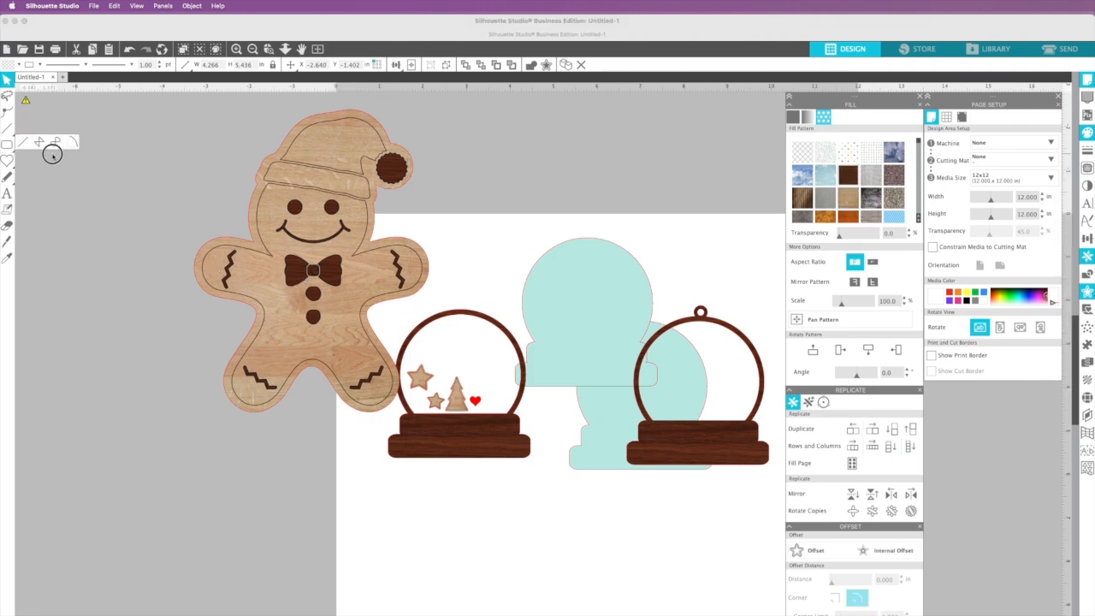
# Add a text object with the person's first name beside the gingerbread man.
pyautogui.click(7, 192)
pyautogui.click(68, 224)
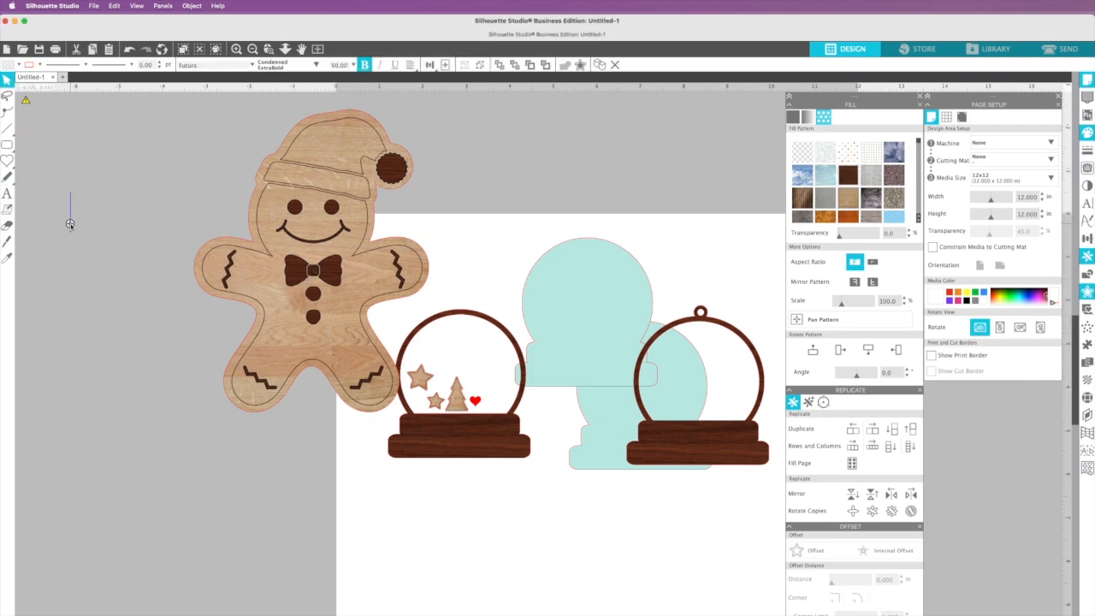
pyautogui.write('Blake')
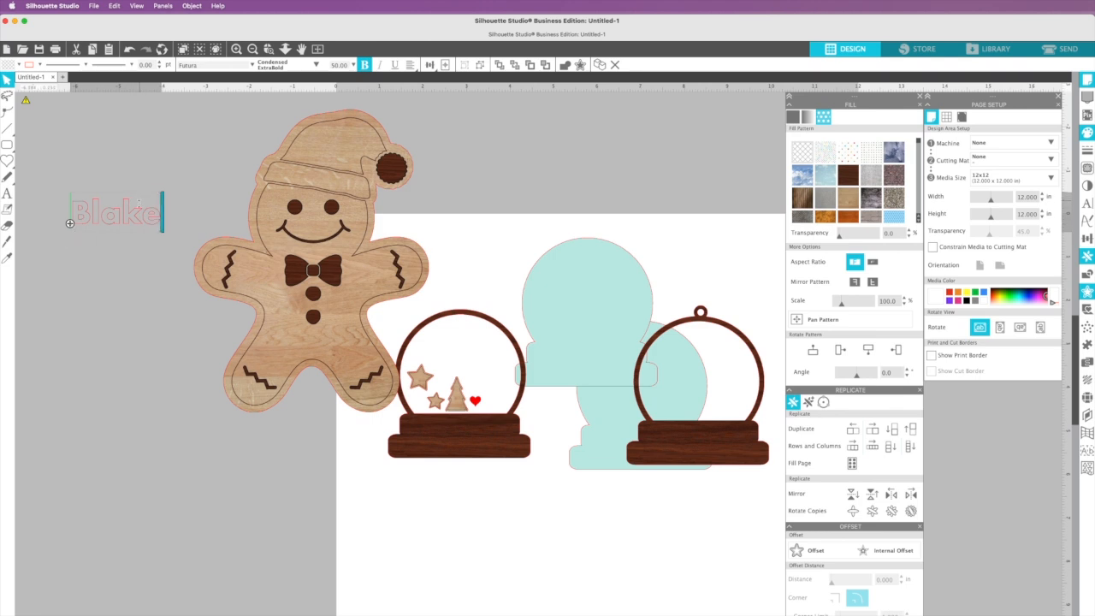
pyautogui.click(169, 197)
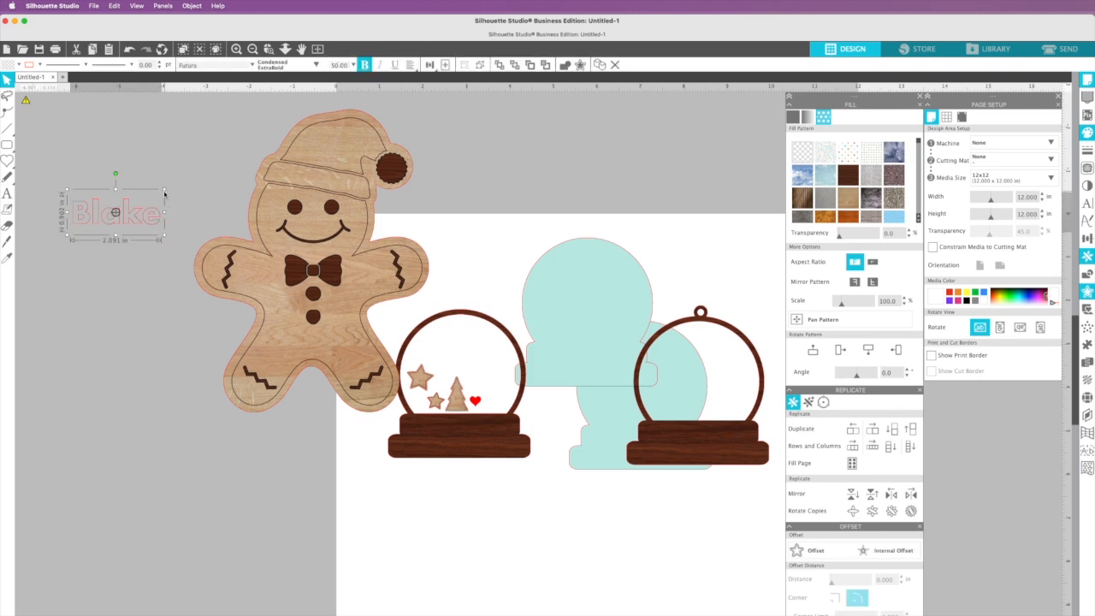
# Scale the name down to about 24.7 pt, place it on the hat brim and rotate it slightly to match the brim's slant.
pyautogui.moveTo(164, 190); pyautogui.dragTo(334, 182)
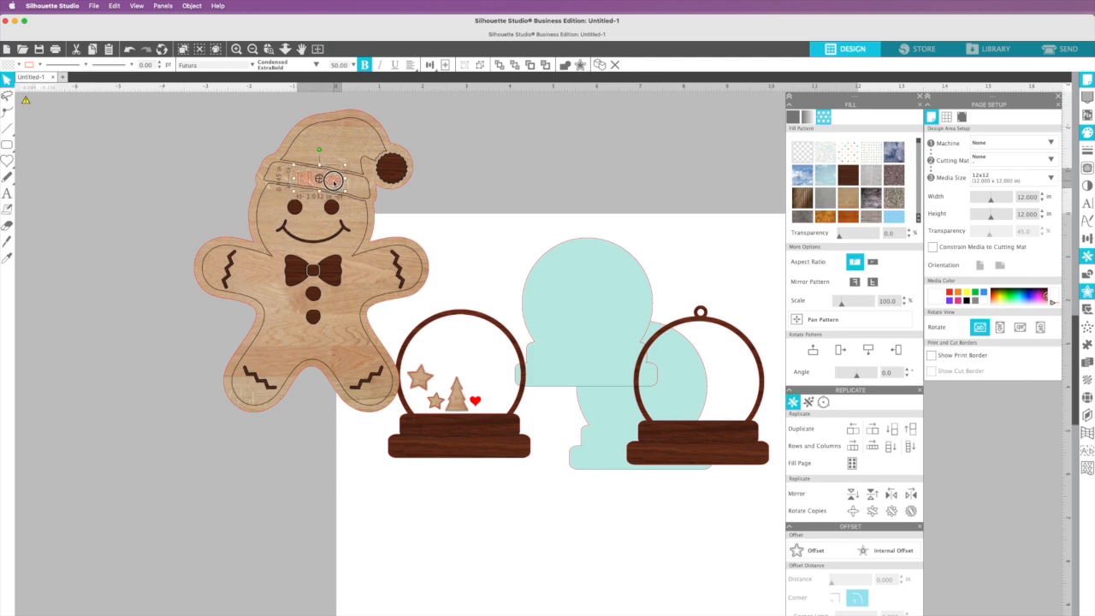
pyautogui.click(322, 154)
pyautogui.click(312, 176)
pyautogui.click(304, 184)
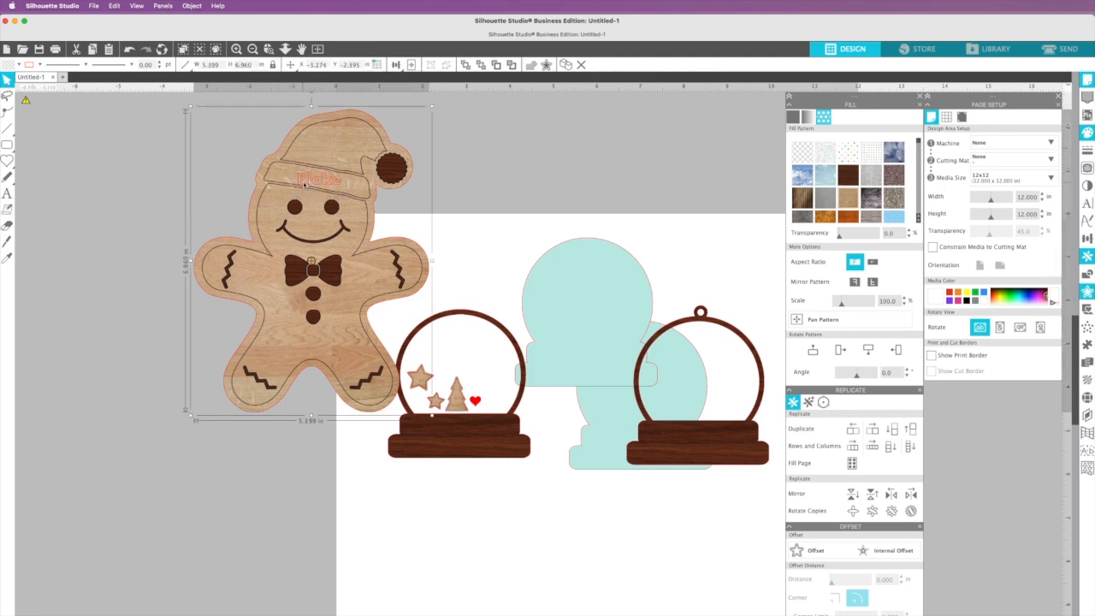
pyautogui.click(309, 172)
pyautogui.moveTo(318, 151); pyautogui.dragTo(323, 149)
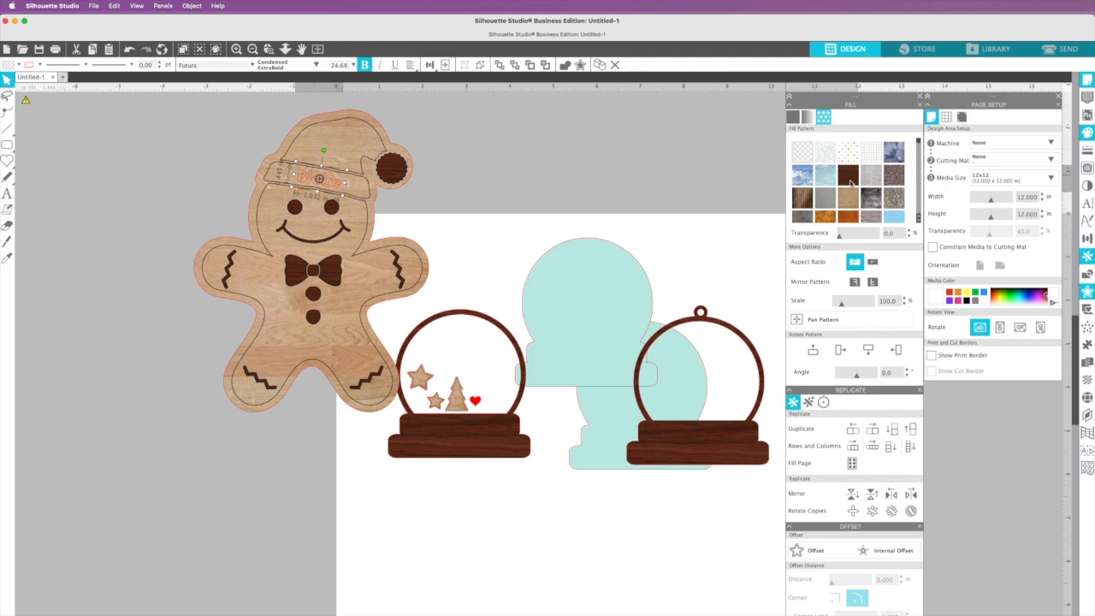
# Fill the name on the hat brim with the dark wood pattern and group it with the face and trim details.
pyautogui.click(338, 278)
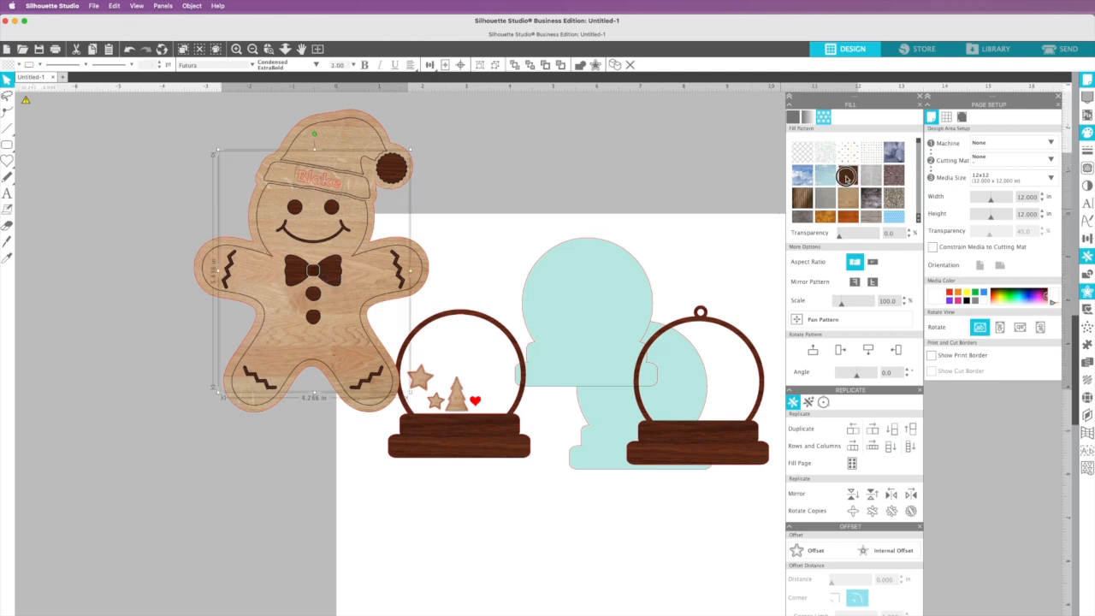
pyautogui.rightClick(300, 180)
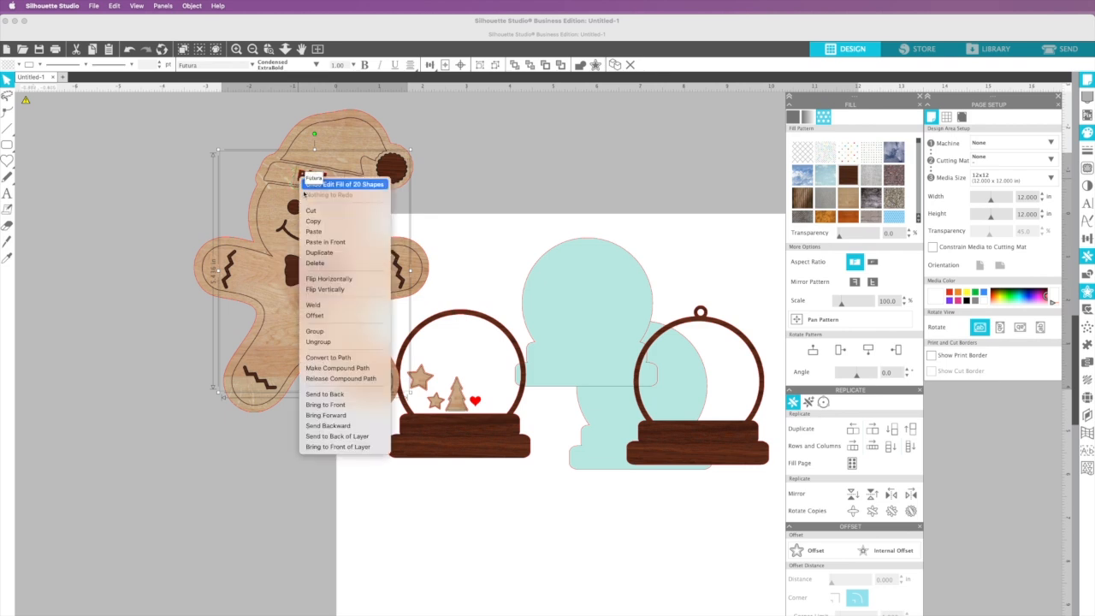
pyautogui.click(319, 332)
pyautogui.click(93, 317)
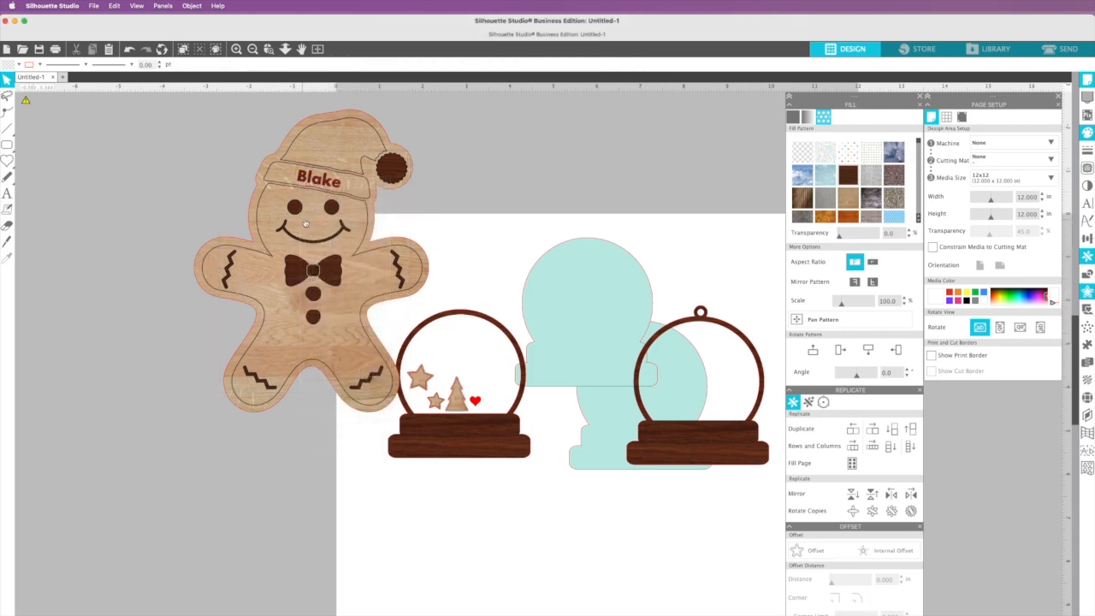
# Ungroup the name from the gingerbread man's dark wood details.
pyautogui.click(319, 180)
pyautogui.press('Escape')
pyautogui.click(334, 181)
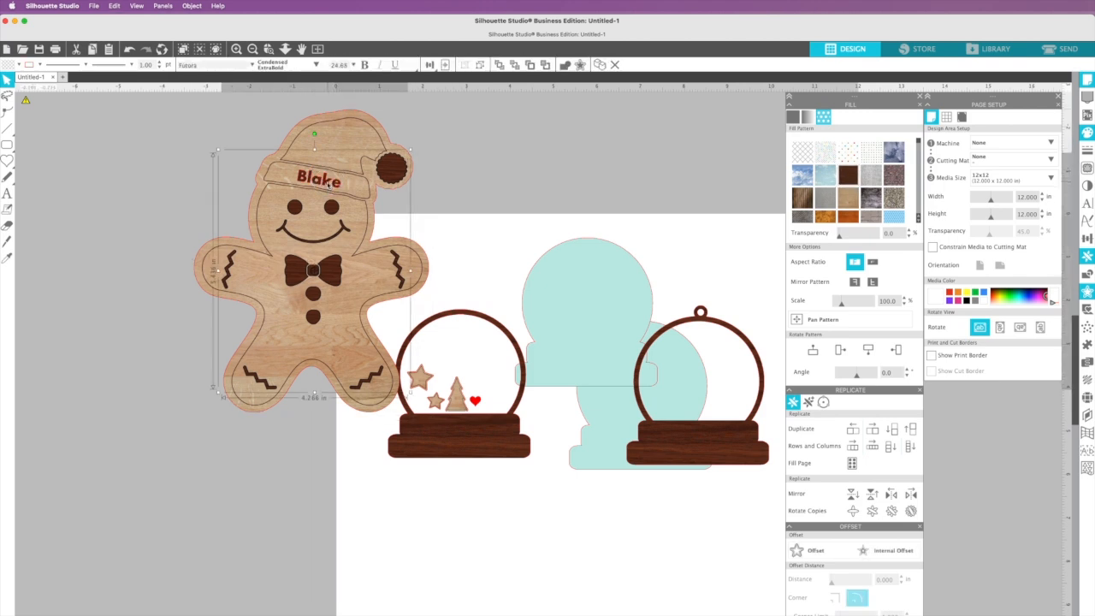
pyautogui.rightClick(328, 183)
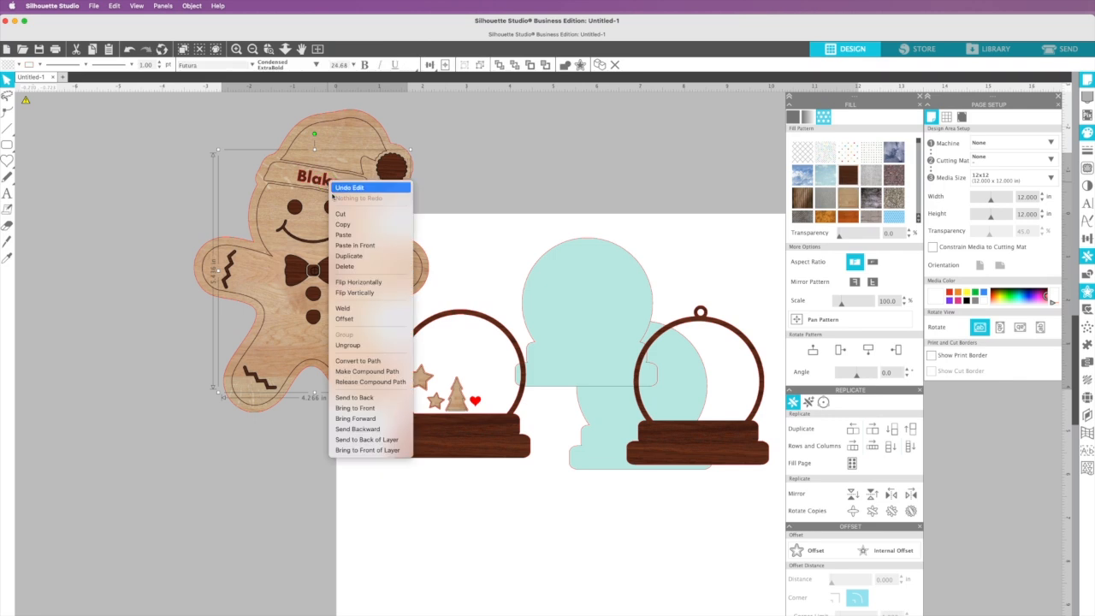
pyautogui.click(348, 345)
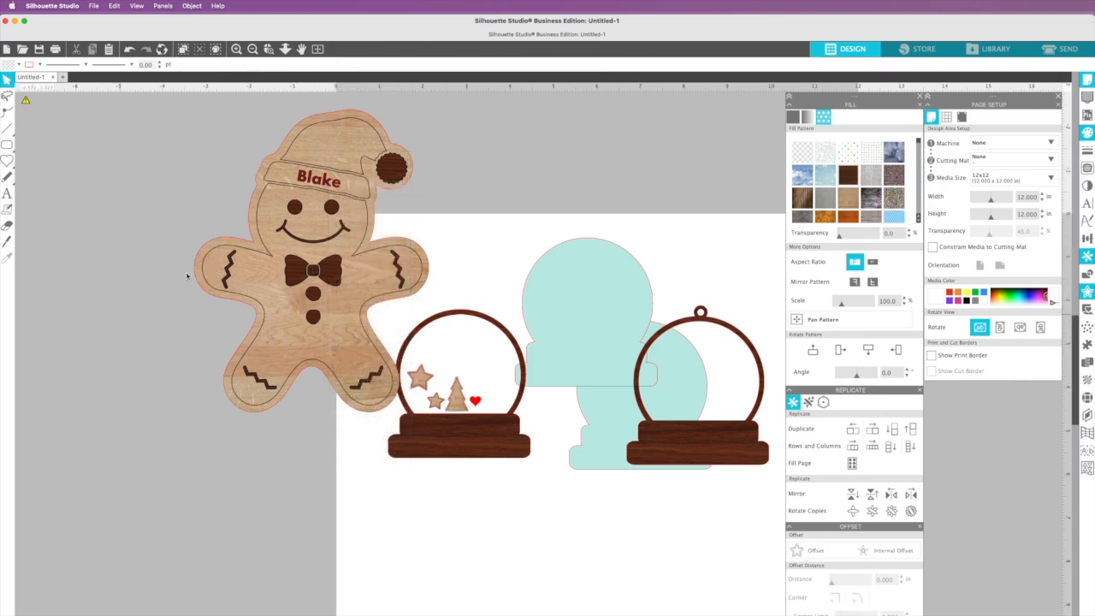
# Set the font of the name on the hat brim to Christmas Farmhouse.
pyautogui.click(314, 180)
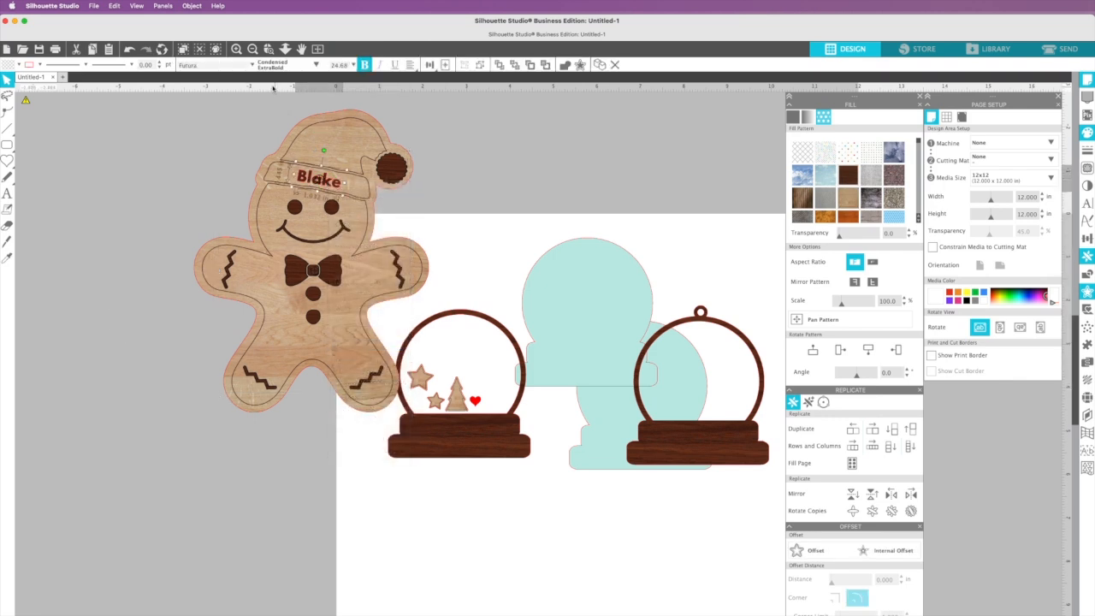
pyautogui.click(912, 390)
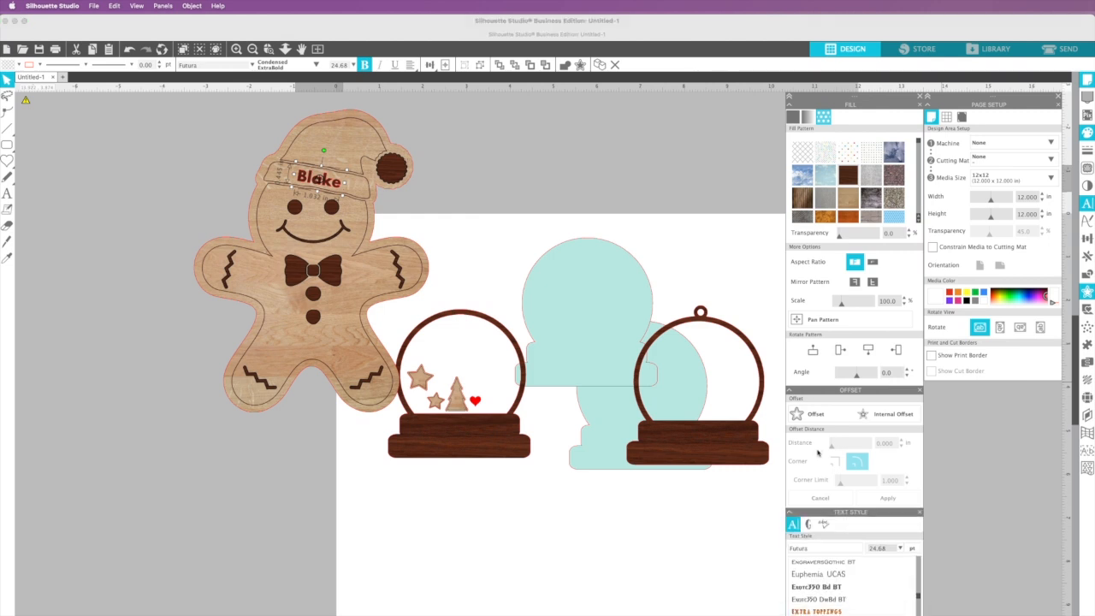
pyautogui.scroll(5, 819, 577)
pyautogui.click(815, 564)
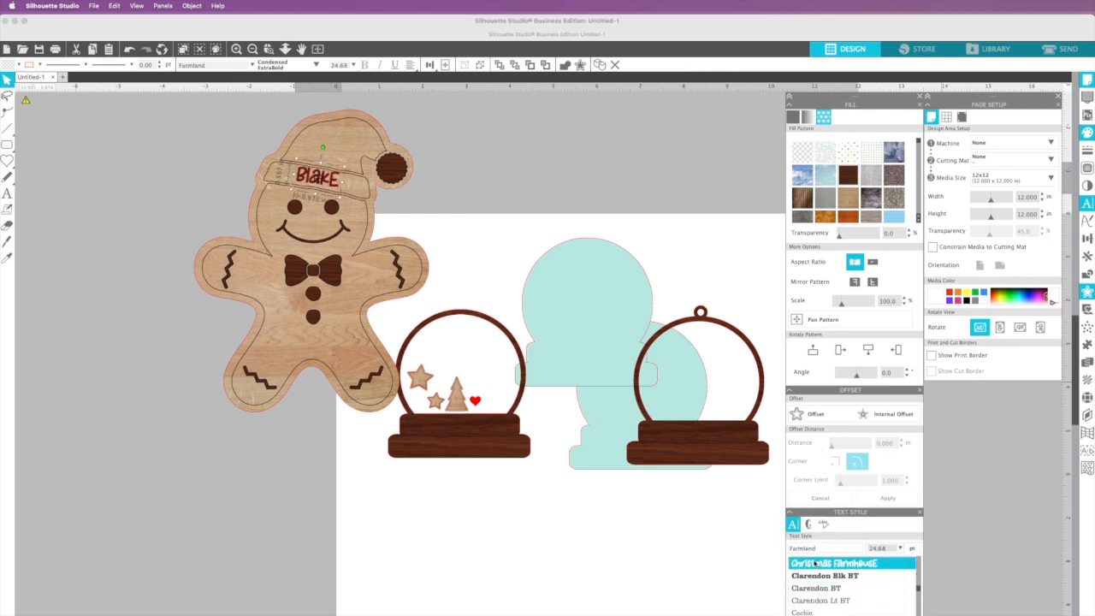
pyautogui.click(317, 178)
pyautogui.doubleClick(317, 177)
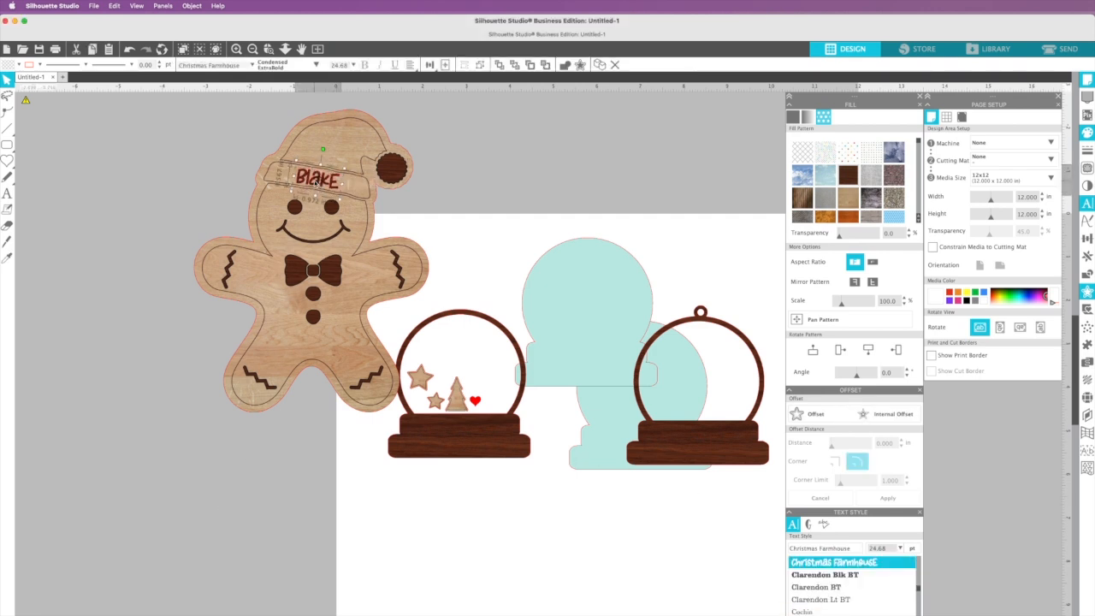
pyautogui.click(176, 231)
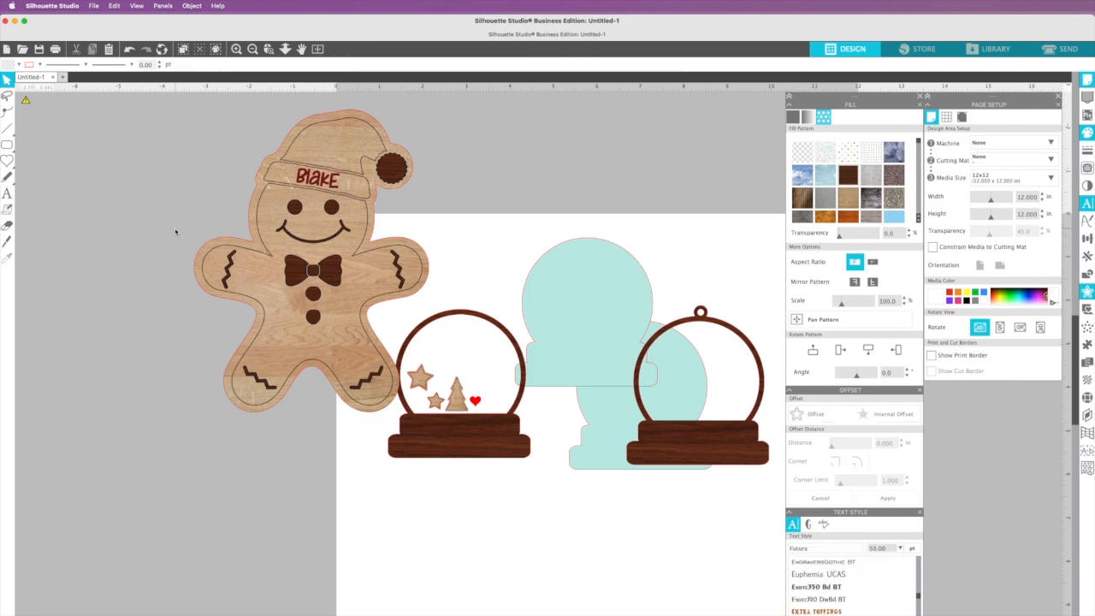
# Group the restyled name with the gingerbread man's dark wood details again.
pyautogui.click(231, 265)
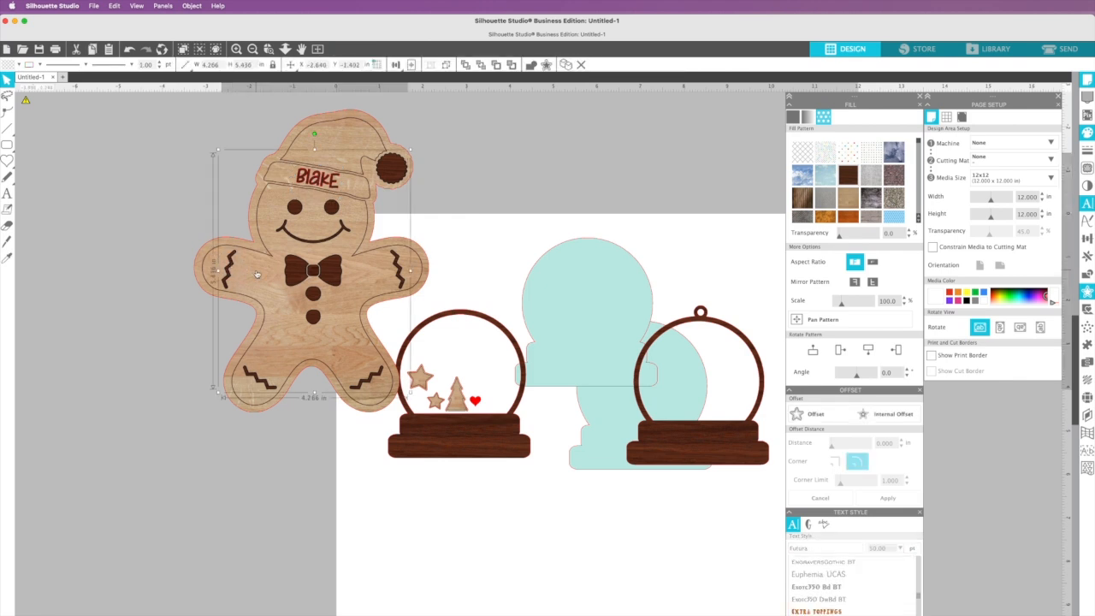
pyautogui.doubleClick(308, 179)
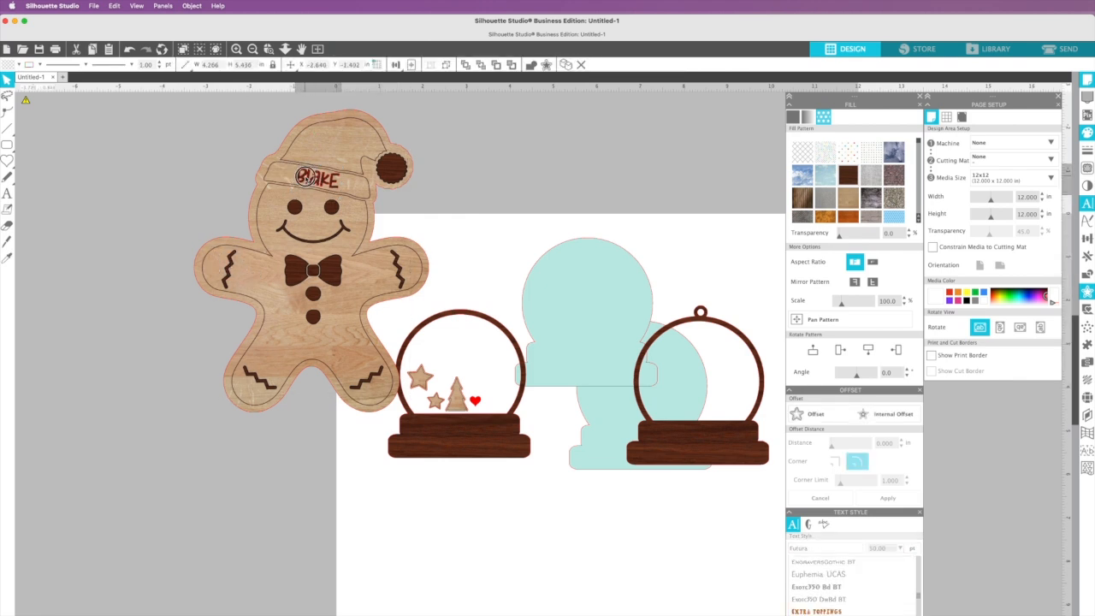
pyautogui.click(297, 206)
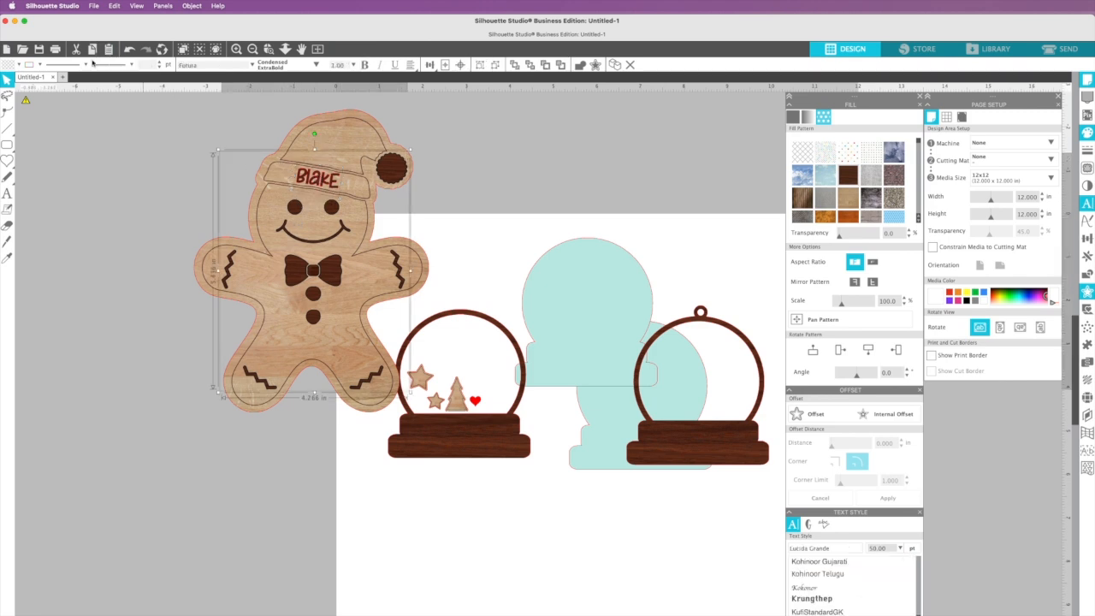
pyautogui.rightClick(170, 225)
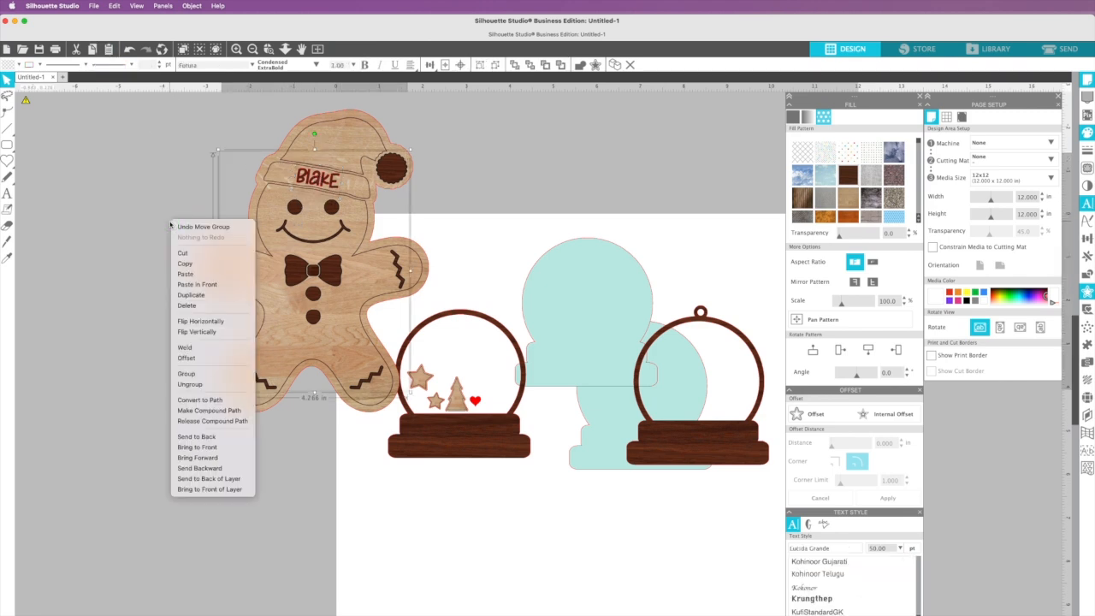
pyautogui.click(166, 384)
# Scale the whole gingerbread man down beside the heart in the left globe, and move the upper aqua backing down next to that globe.
pyautogui.click(314, 295)
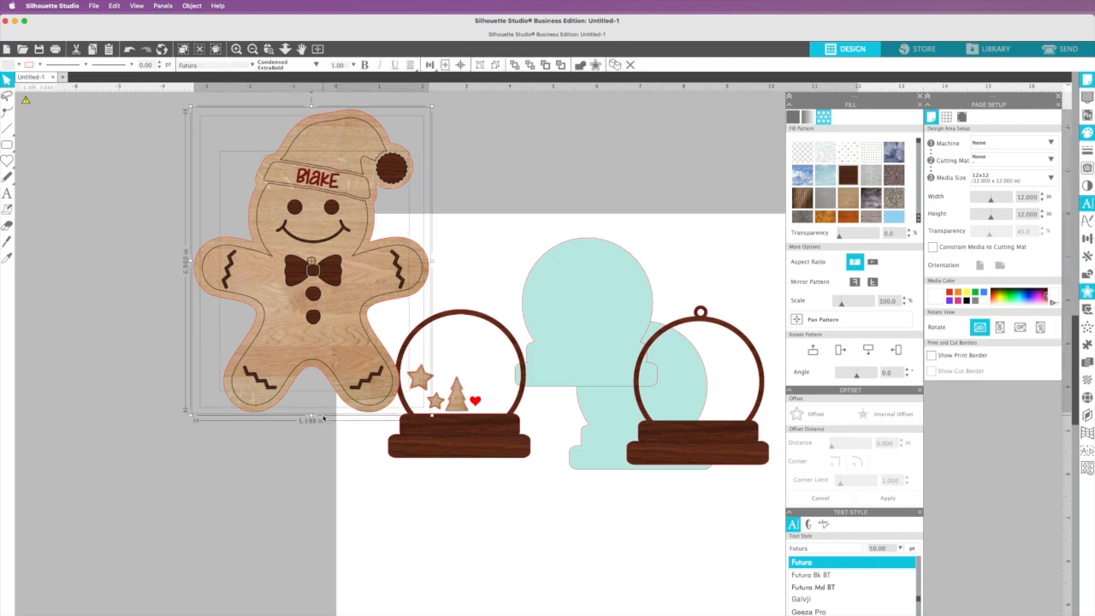
pyautogui.moveTo(431, 106); pyautogui.dragTo(221, 379)
pyautogui.click(231, 390)
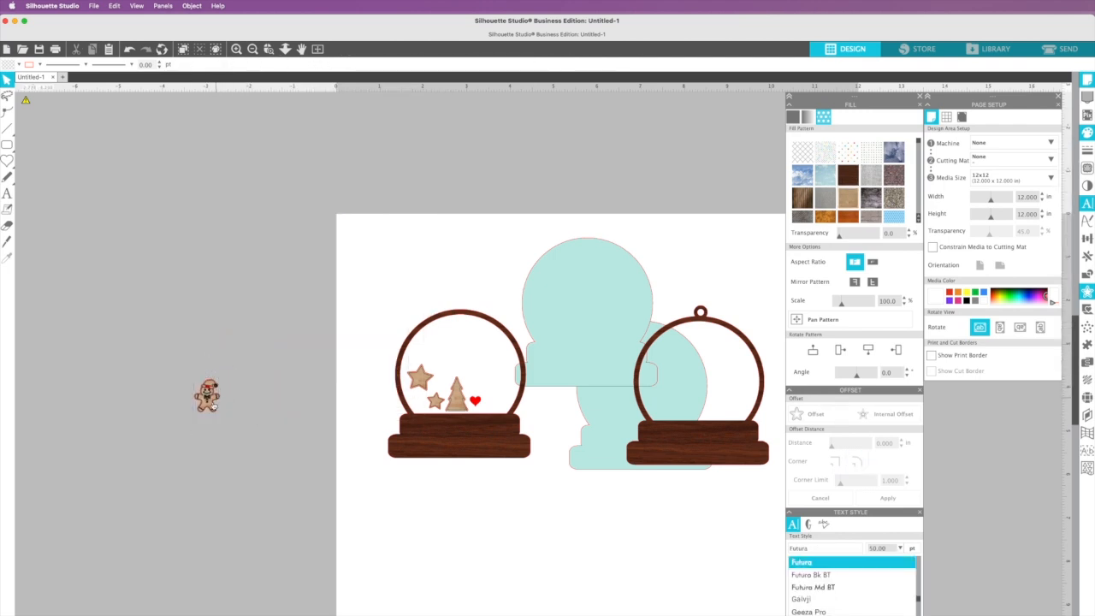
pyautogui.click(204, 395)
pyautogui.moveTo(207, 396); pyautogui.dragTo(493, 394)
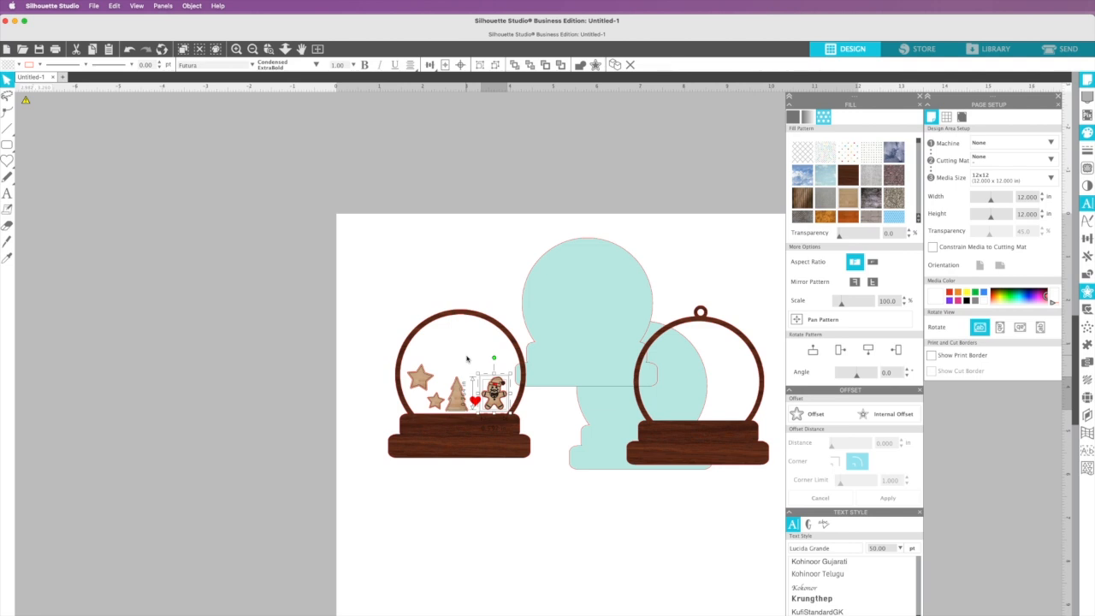
pyautogui.moveTo(570, 318); pyautogui.dragTo(542, 378)
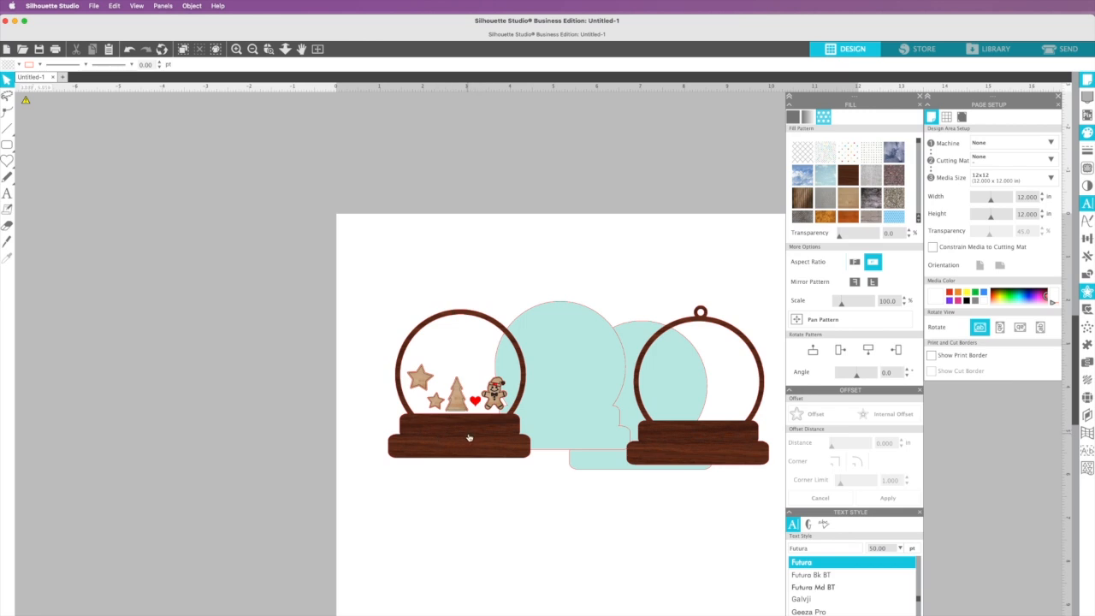
# Draw a rectangle about 2.7 in wide and 0.46 in high below the left snow globe.
pyautogui.click(6, 161)
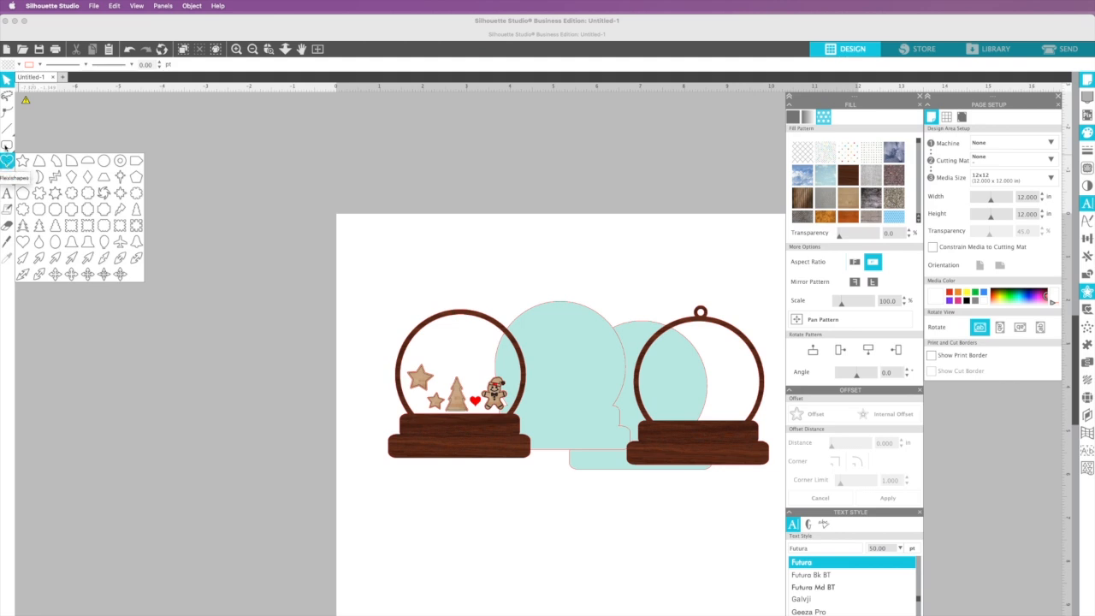
pyautogui.click(6, 146)
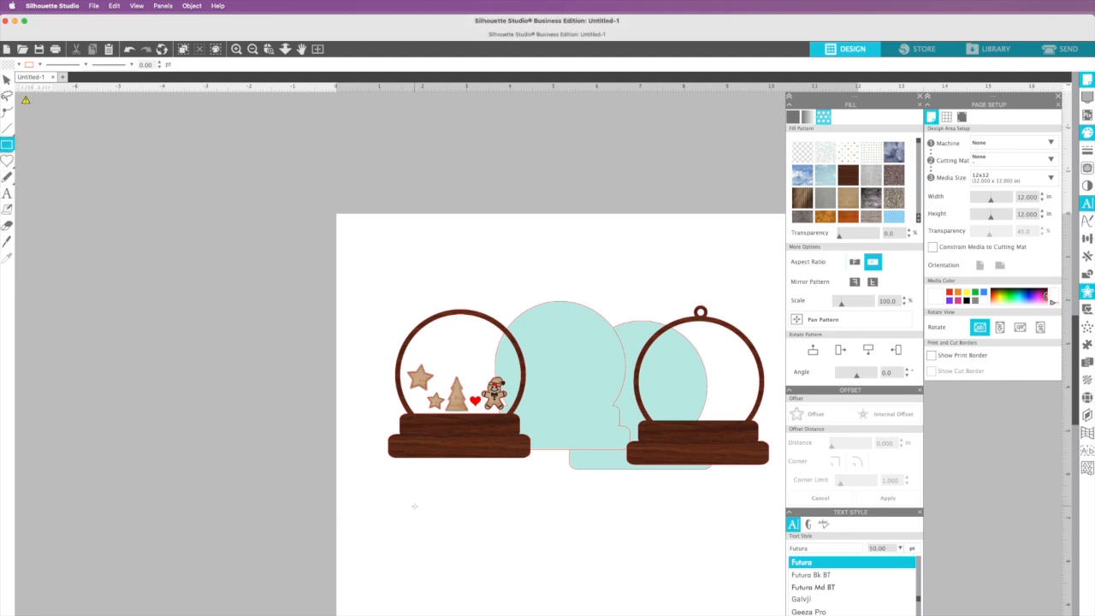
pyautogui.moveTo(409, 508); pyautogui.dragTo(530, 532)
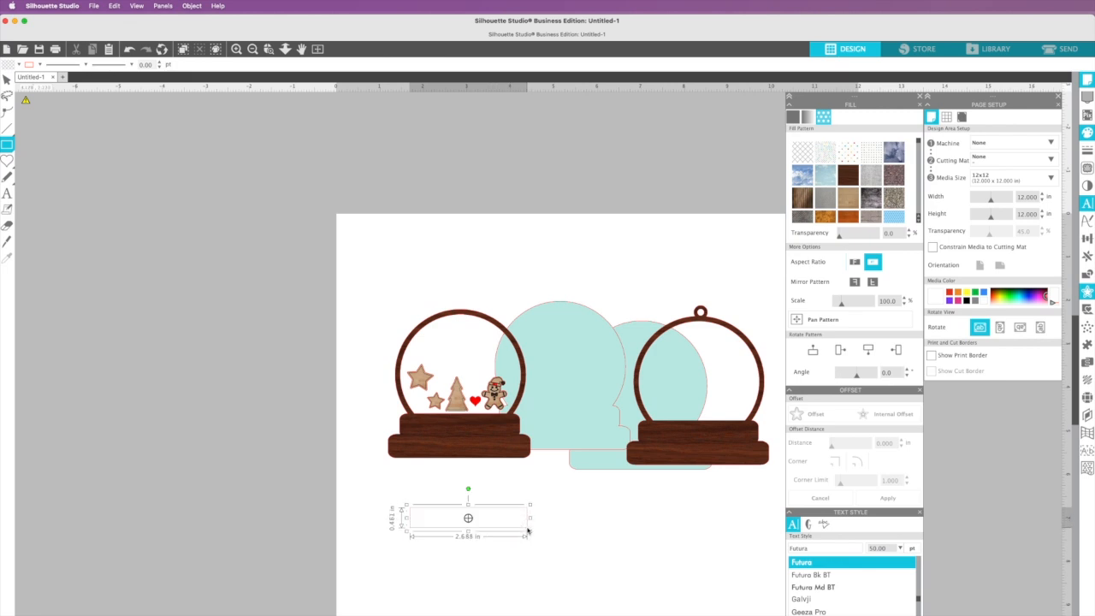
# Try to turn the rectangle's left end into a ribbon notch by adding an edge point and pulling it inward, and undo it.
pyautogui.click(482, 562)
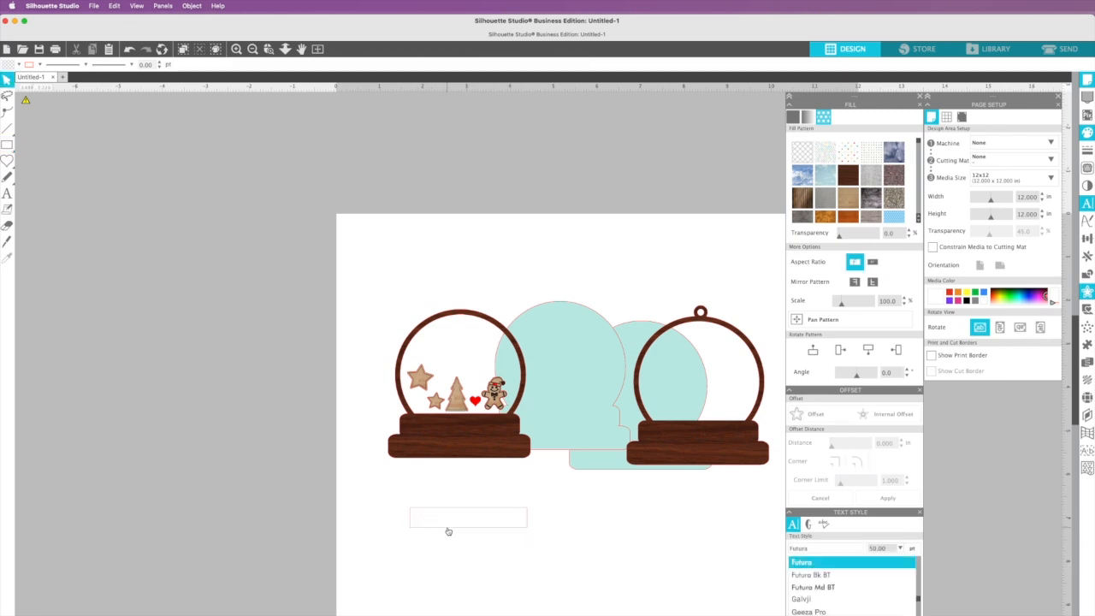
pyautogui.click(450, 530)
pyautogui.doubleClick(451, 530)
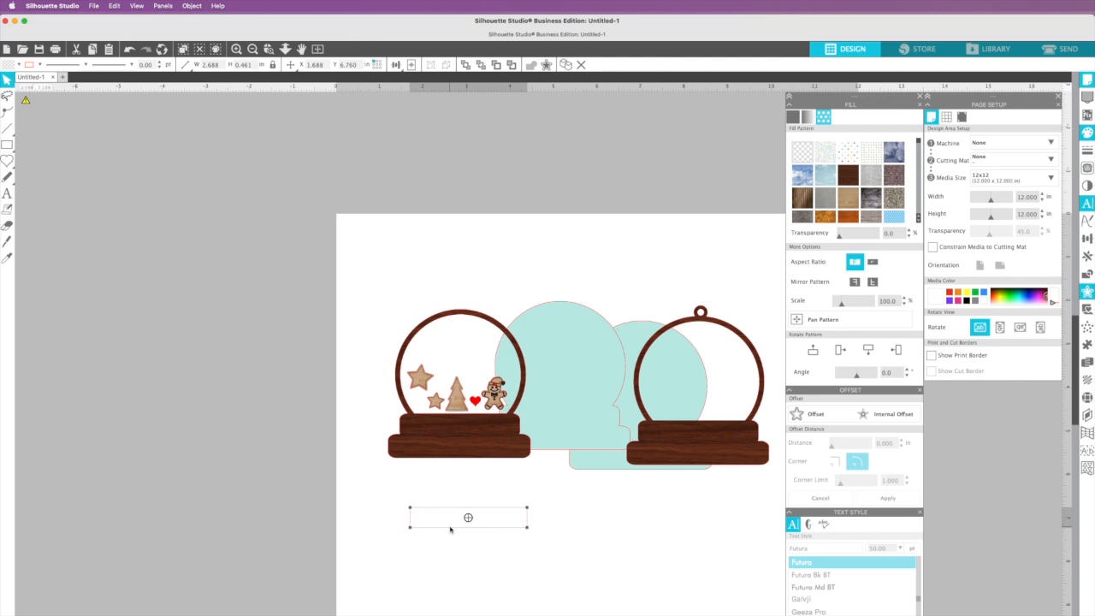
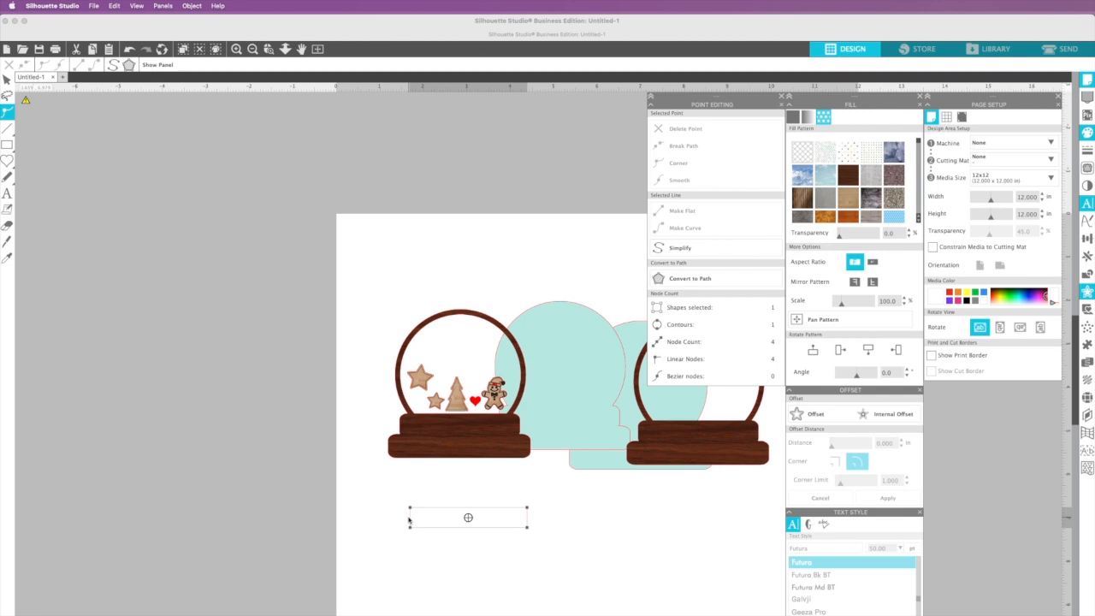
pyautogui.click(411, 541)
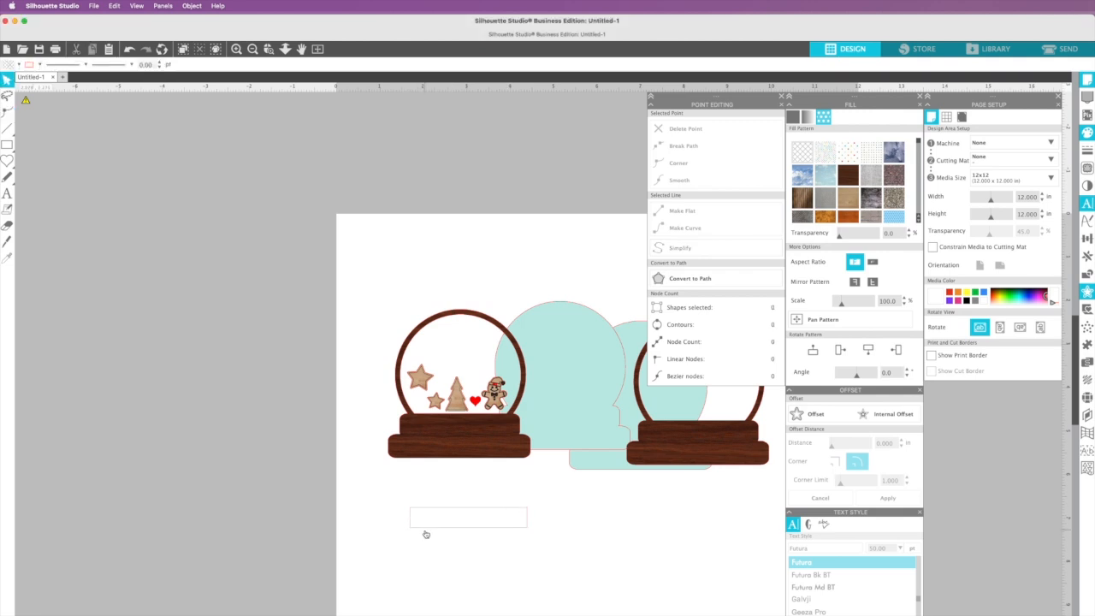
pyautogui.doubleClick(432, 528)
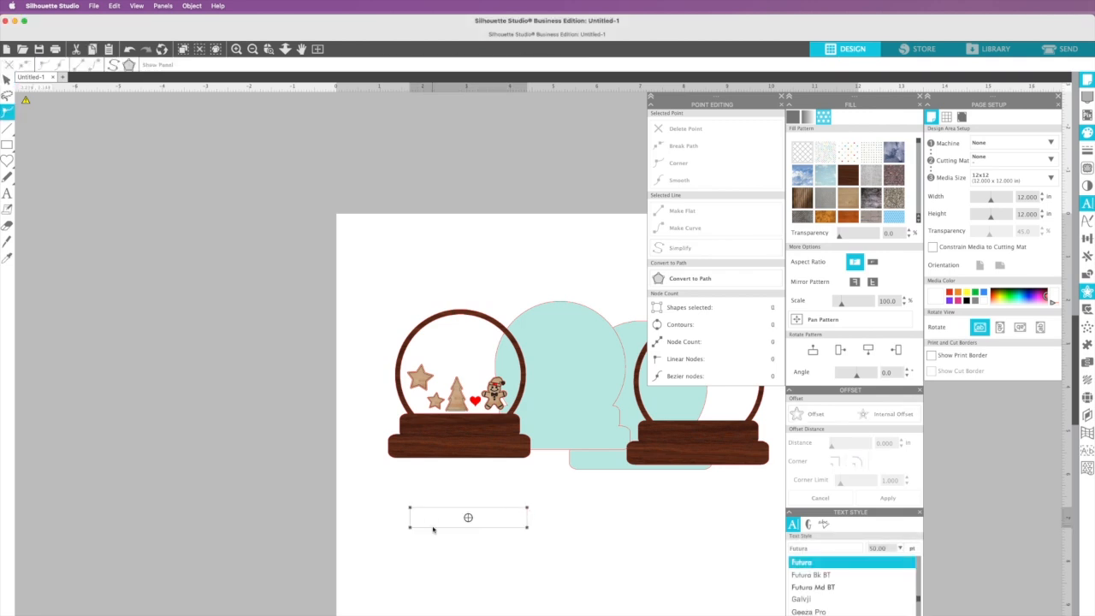
pyautogui.click(414, 542)
pyautogui.doubleClick(426, 528)
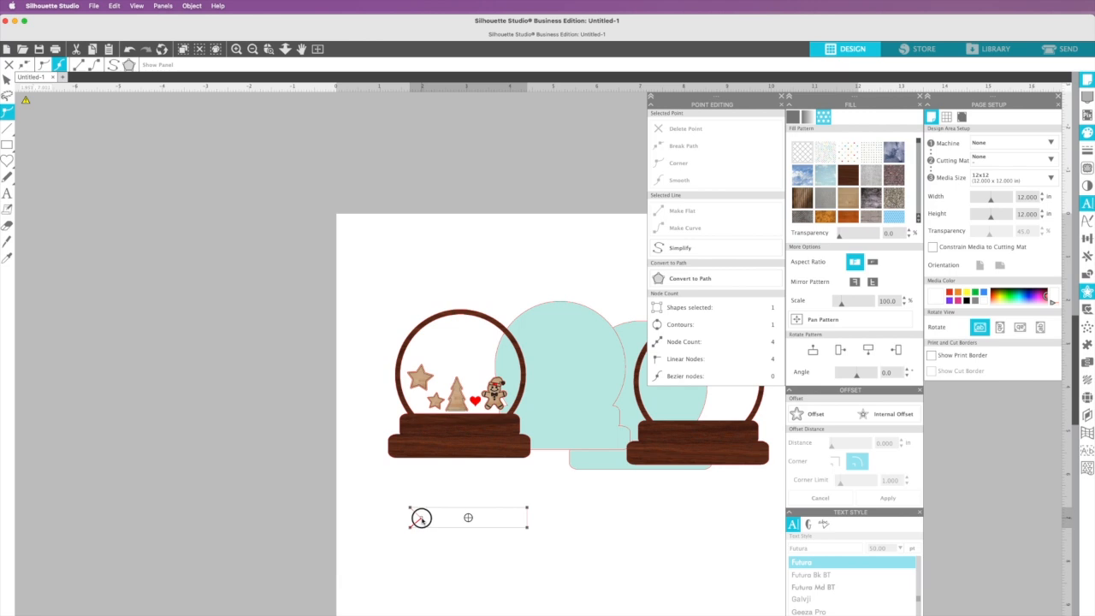
pyautogui.click(421, 518)
pyautogui.click(417, 533)
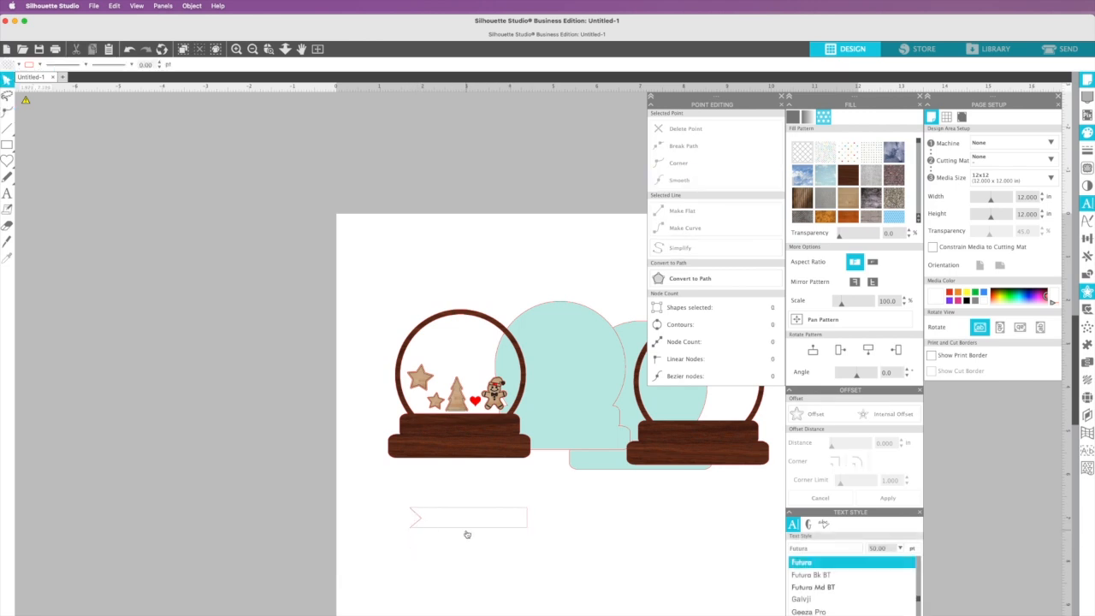
pyautogui.click(444, 525)
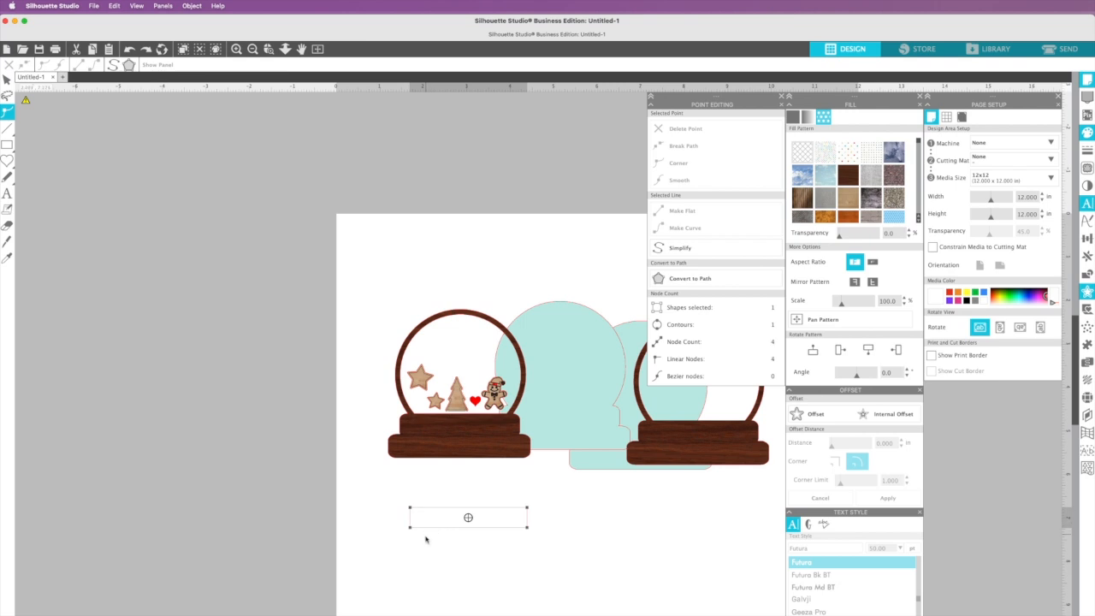
# Reshape the rectangle's upper edge into a wave by adding a middle point, curving its segments and tilting the point's handle.
pyautogui.click(426, 534)
pyautogui.click(439, 524)
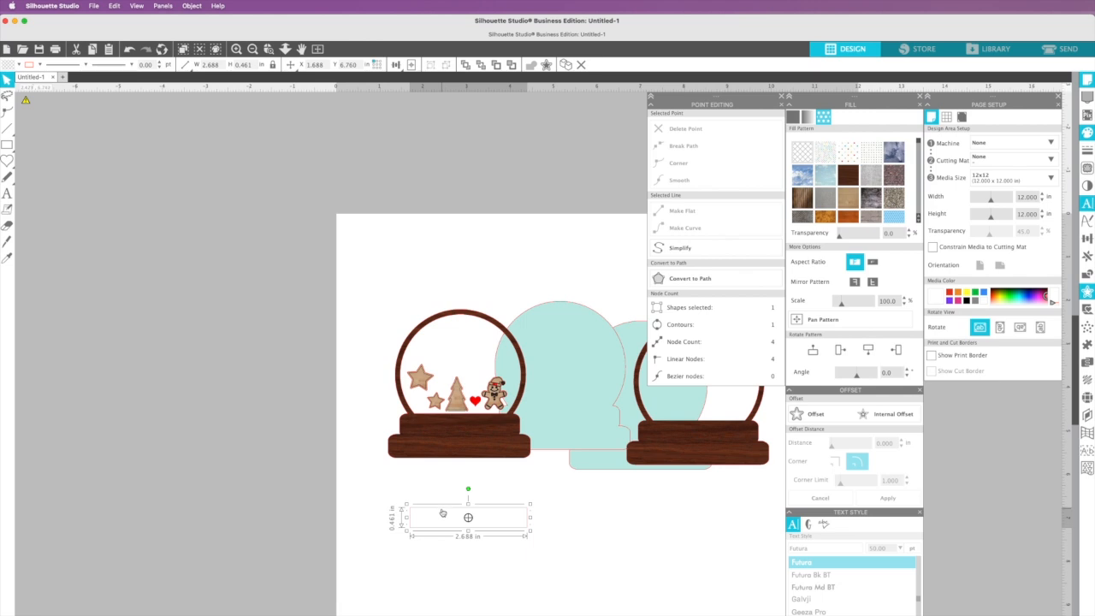
pyautogui.doubleClick(441, 511)
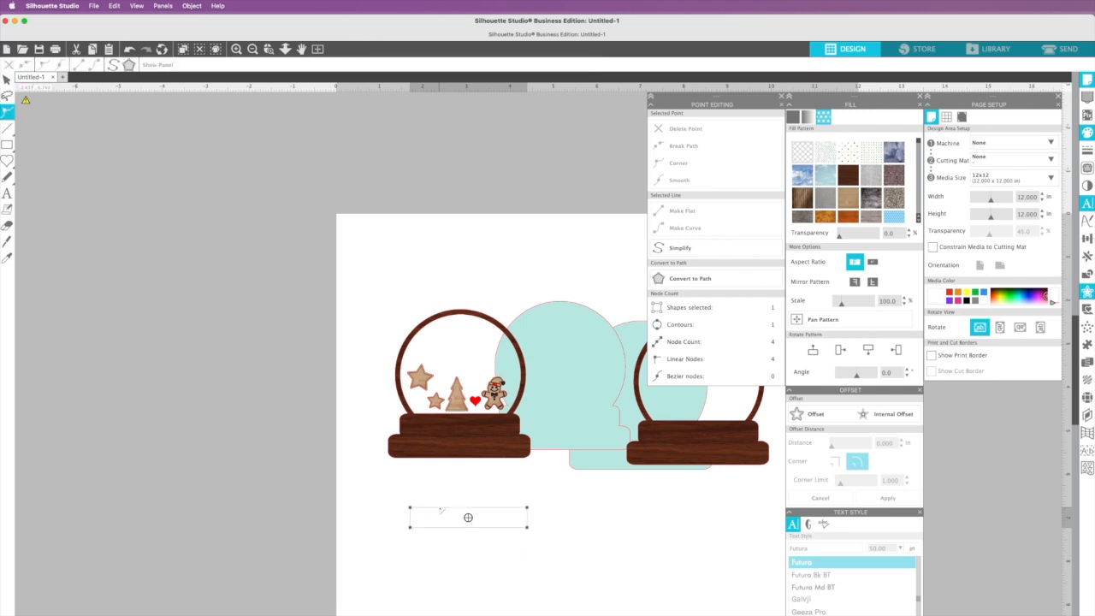
pyautogui.click(468, 508)
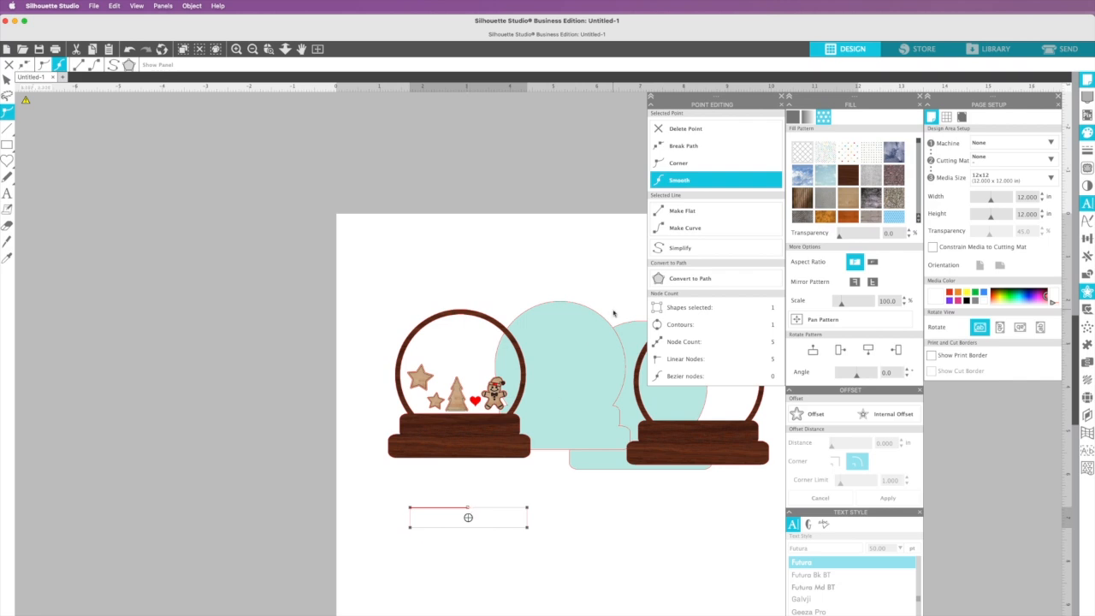
pyautogui.click(684, 228)
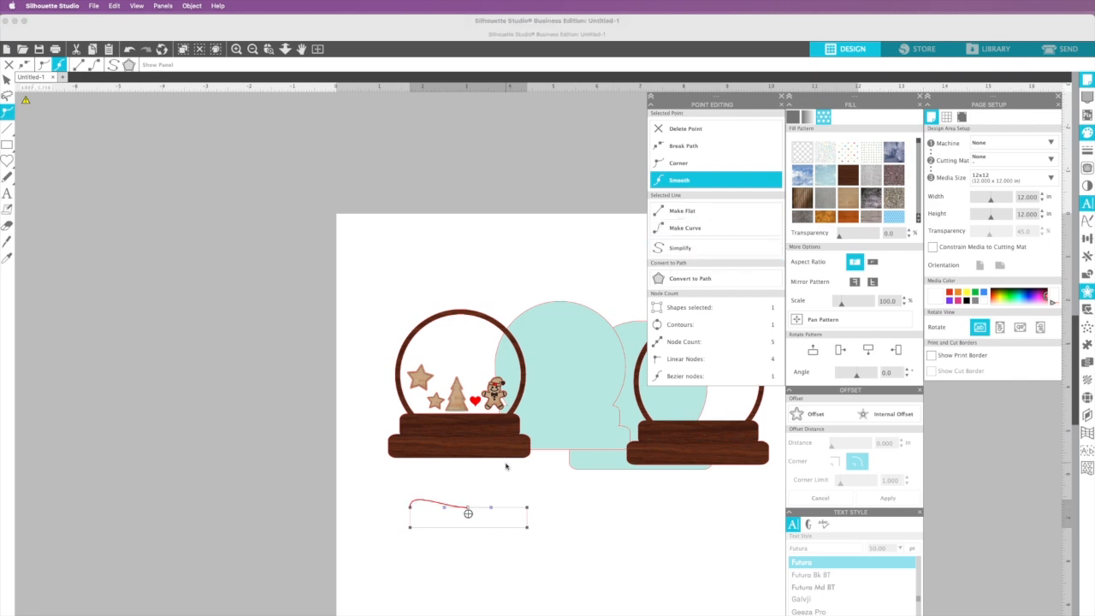
pyautogui.moveTo(490, 510); pyautogui.dragTo(489, 489)
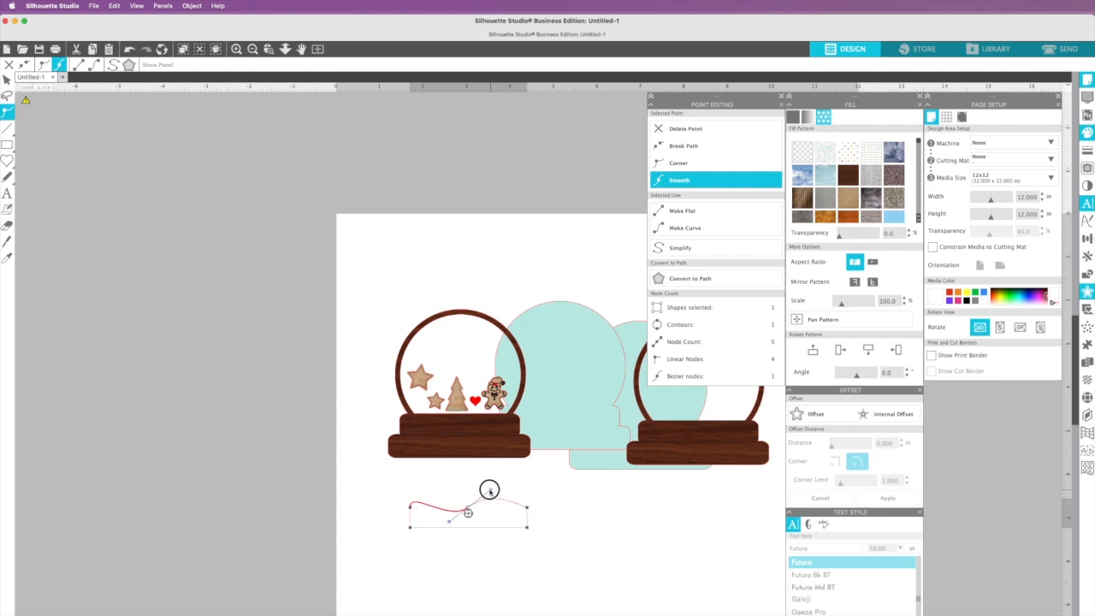
pyautogui.click(505, 481)
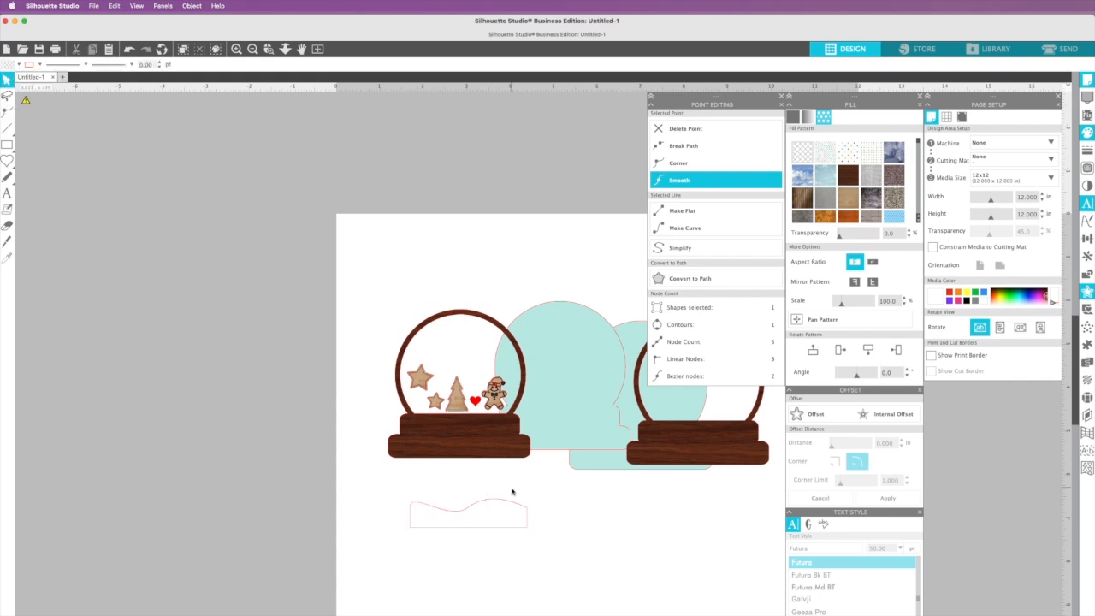
# Curve the rectangle's lower edge into a matching wave with a new middle point, making a wavy banner about 0.84 in high.
pyautogui.doubleClick(468, 528)
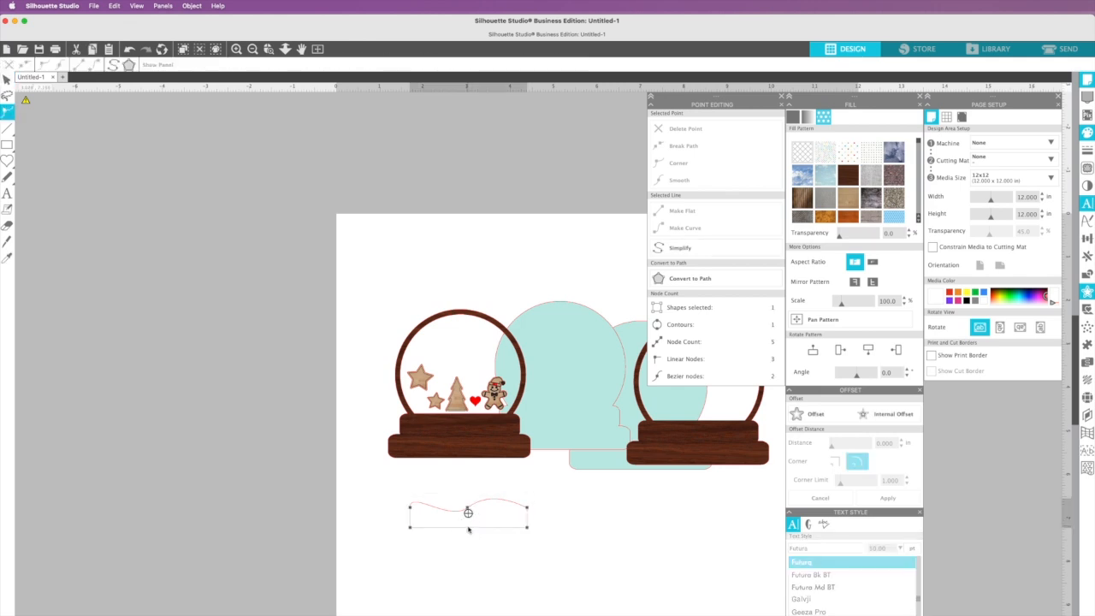
pyautogui.doubleClick(469, 528)
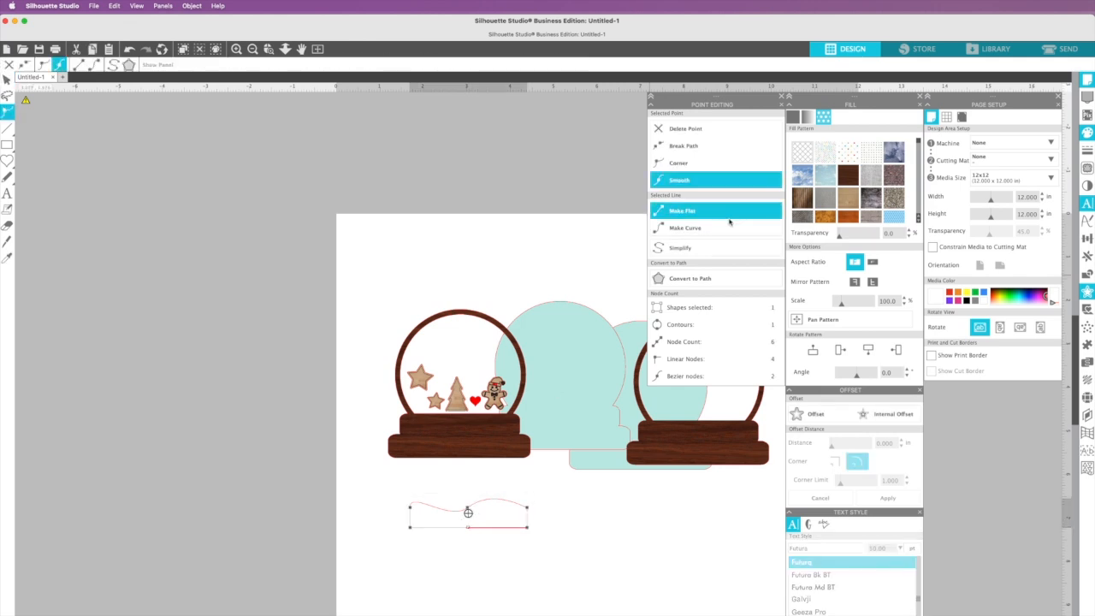
pyautogui.click(710, 233)
pyautogui.moveTo(493, 528)
pyautogui.mouseDown()
pyautogui.moveTo(471, 486)
pyautogui.moveTo(481, 442)
pyautogui.moveTo(483, 558)
pyautogui.mouseUp()
pyautogui.click(489, 550)
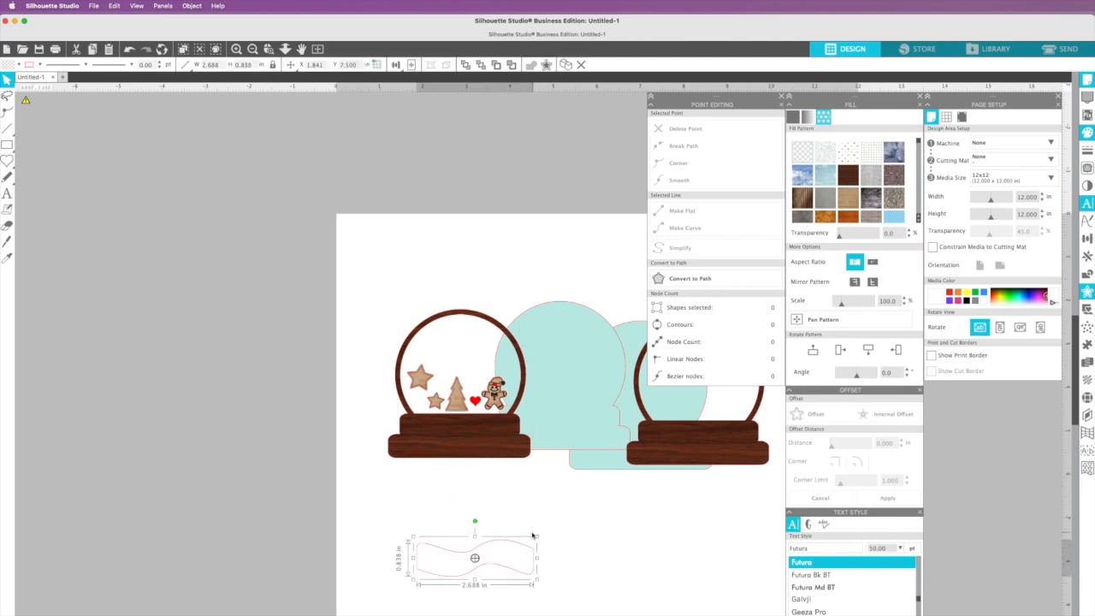
# Scale the wavy banner down to about 1.5 in by 0.47 in and place it on the left snow globe's base.
pyautogui.moveTo(538, 536)
pyautogui.mouseDown()
pyautogui.moveTo(491, 560)
pyautogui.moveTo(477, 419)
pyautogui.mouseUp()
pyautogui.click(491, 559)
pyautogui.click(479, 428)
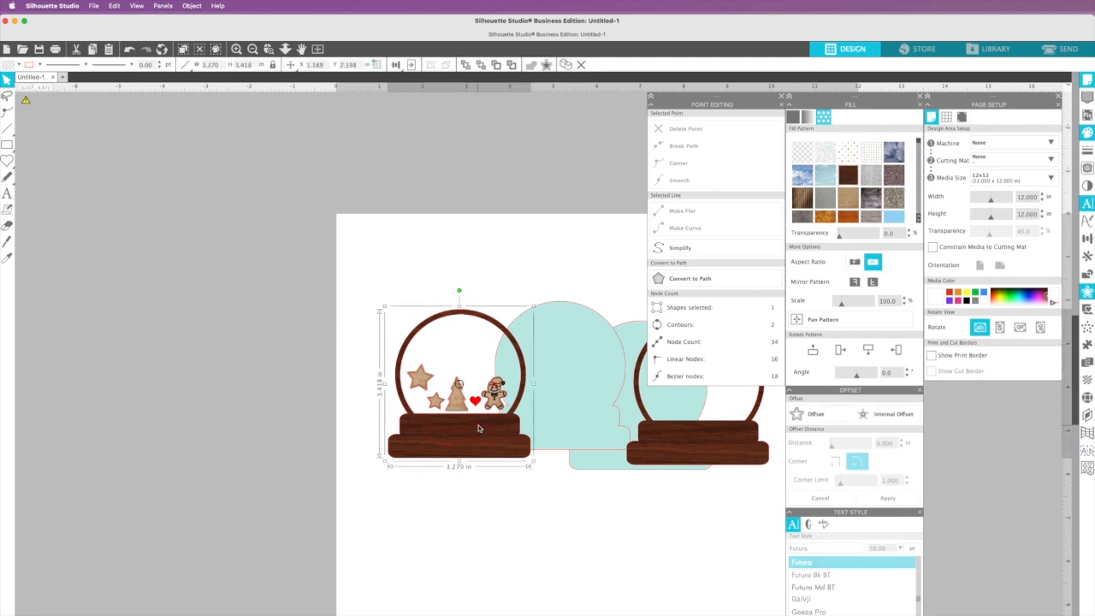
pyautogui.click(466, 429)
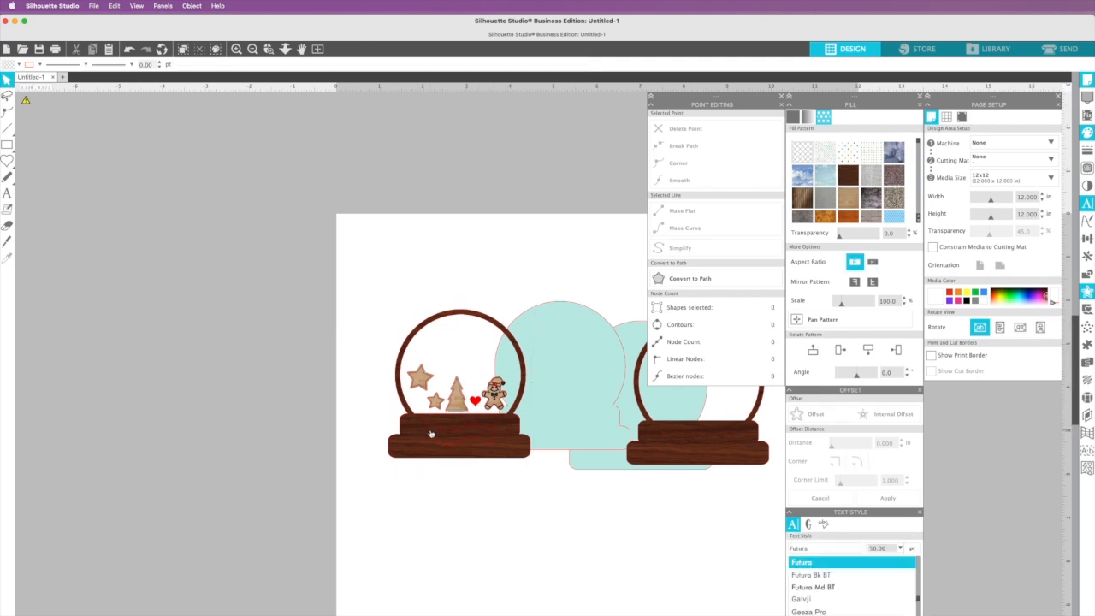
# Fill the wavy banner on the globe's base with the light wood pattern.
pyautogui.click(431, 433)
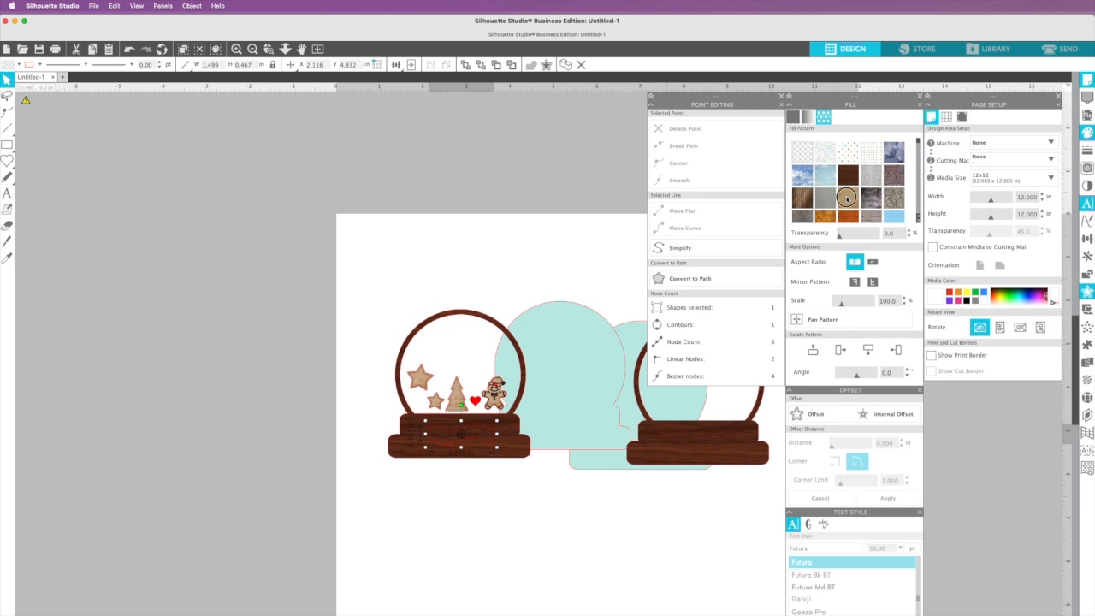
pyautogui.click(847, 199)
pyautogui.click(506, 506)
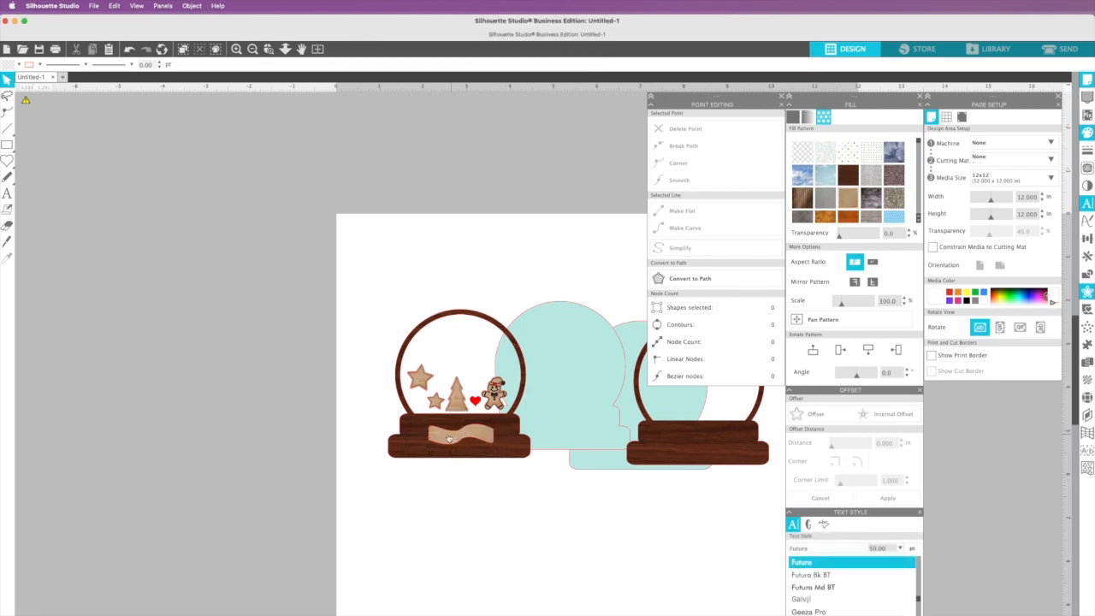
# Move the two dark wood snow globes down the page and place the two aqua backings side by side at its upper left.
pyautogui.click(443, 439)
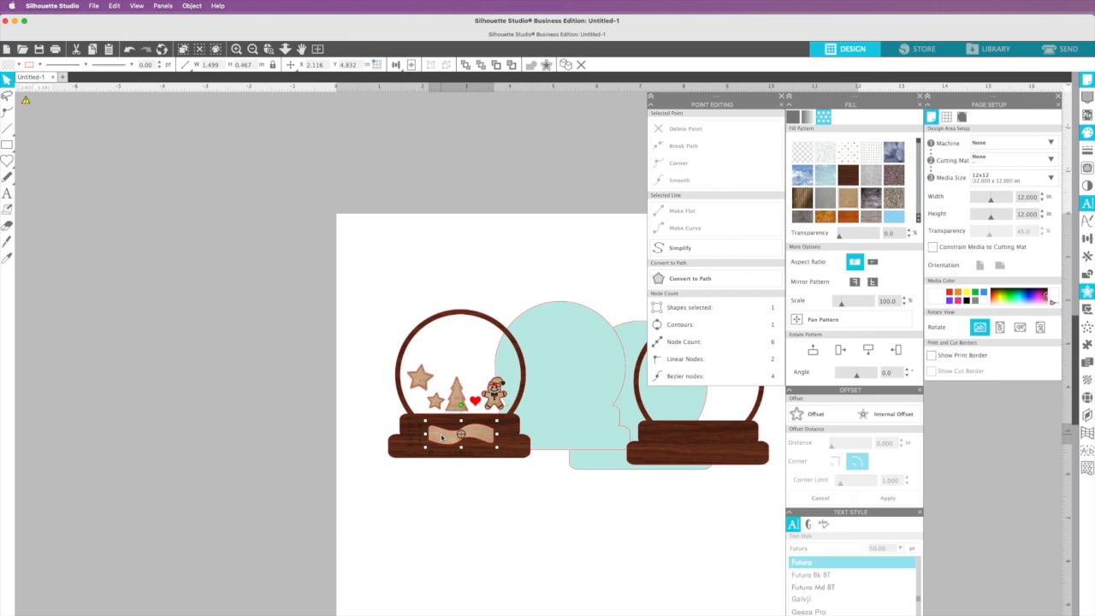
pyautogui.moveTo(580, 424); pyautogui.dragTo(525, 420)
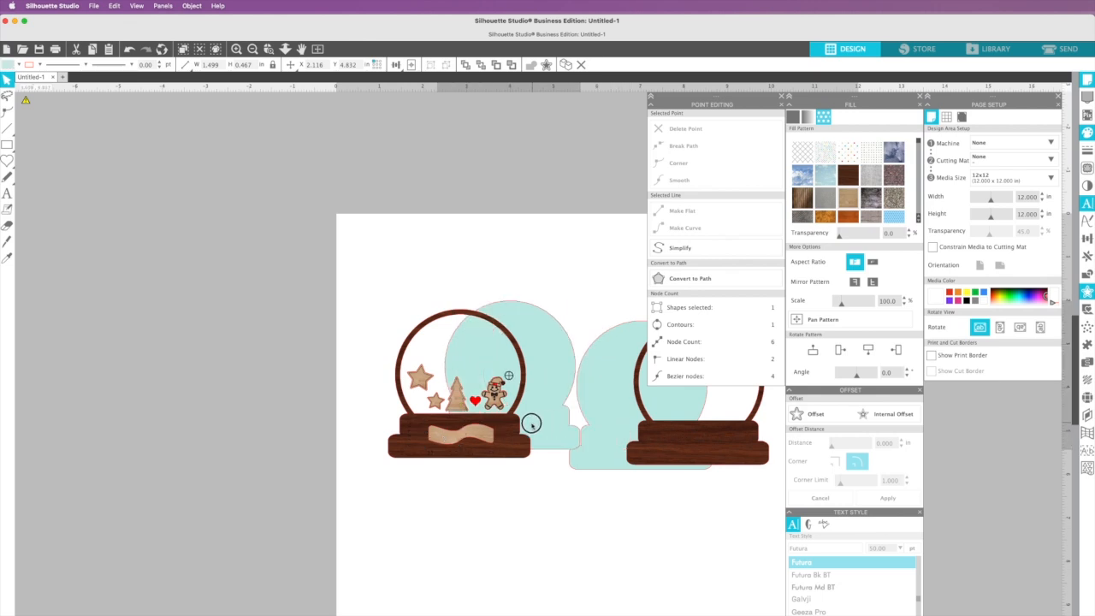
pyautogui.moveTo(643, 449); pyautogui.dragTo(590, 615)
pyautogui.moveTo(444, 459); pyautogui.dragTo(492, 579)
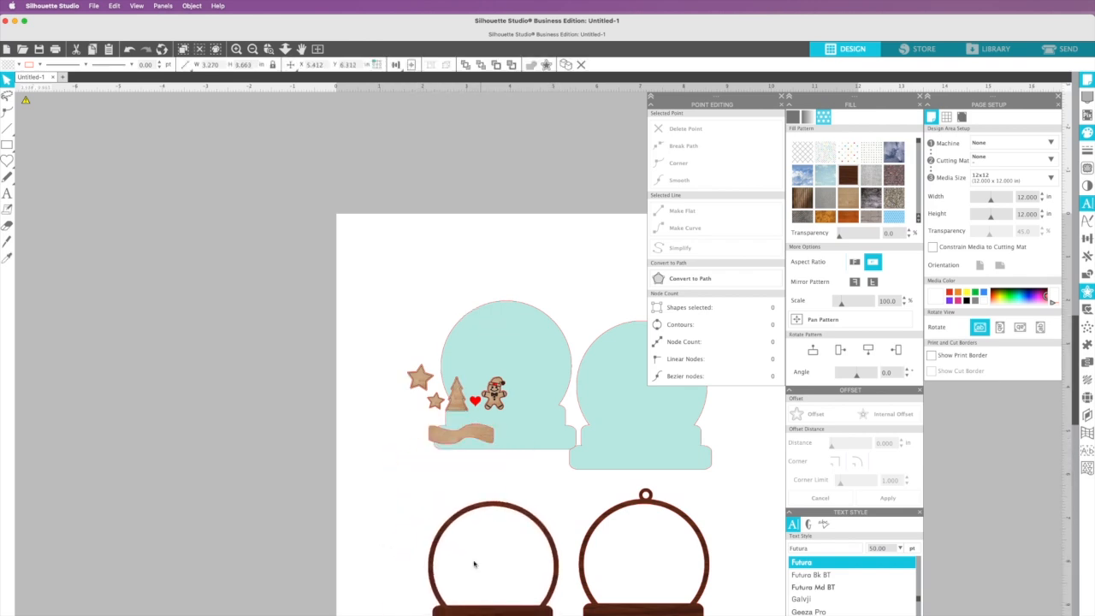
pyautogui.moveTo(522, 373); pyautogui.dragTo(433, 296)
pyautogui.moveTo(623, 360); pyautogui.dragTo(552, 257)
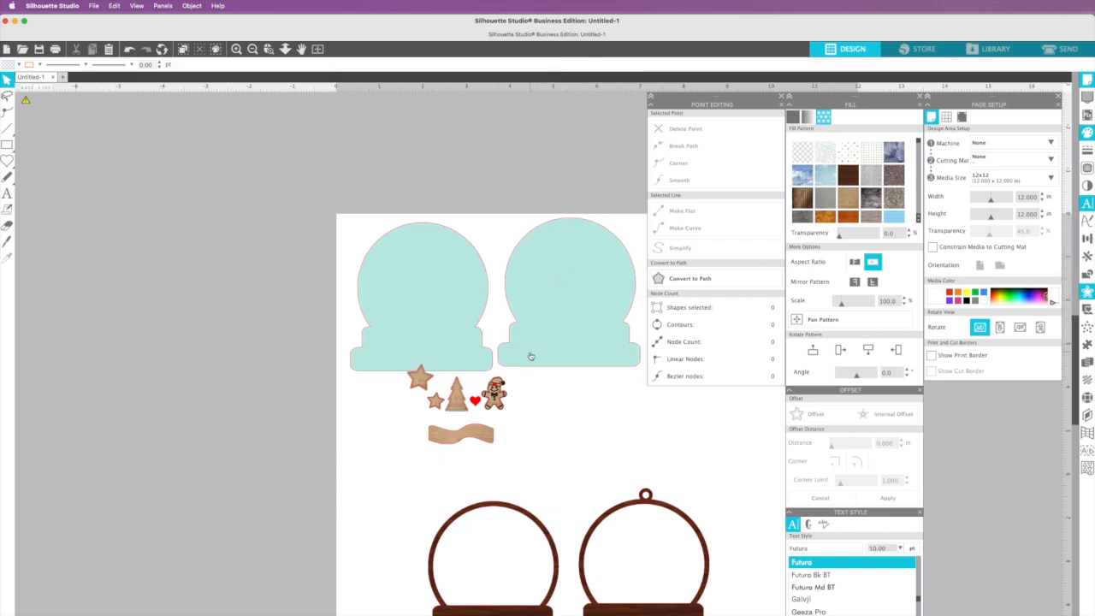
# Move the small decorations and banner into the gap below the backings, and set the red heart apart to their right.
pyautogui.moveTo(385, 373); pyautogui.dragTo(478, 485)
pyautogui.moveTo(537, 445); pyautogui.dragTo(591, 444)
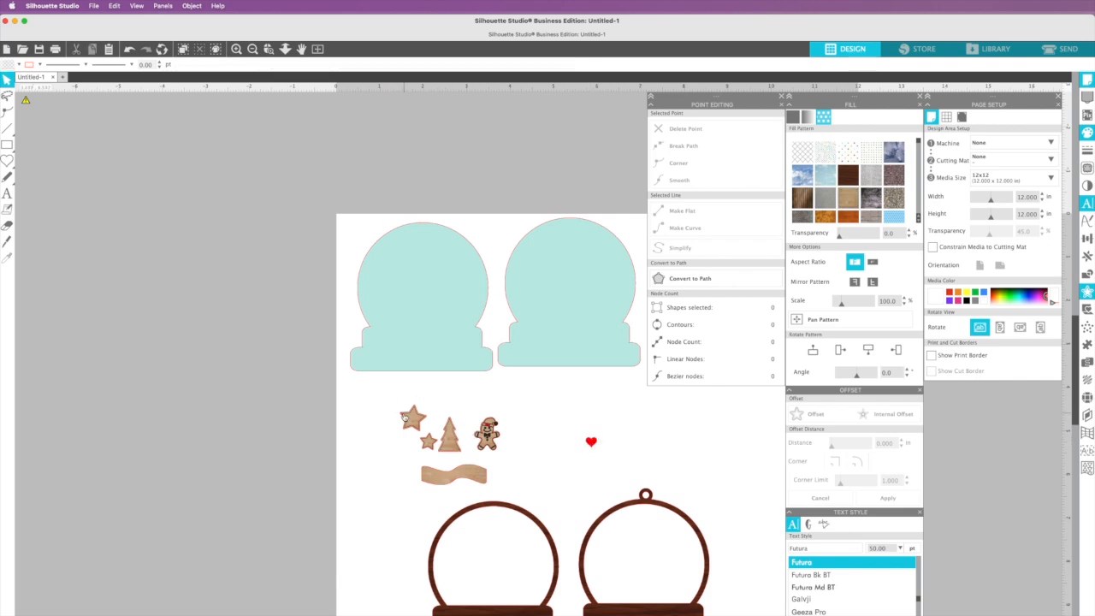
# Save only the two aqua backings to the Laser Files folder as an SVG named "acyrlic pieces - shaker ornament".
pyautogui.hscroll(5, 364, 394)
pyautogui.scroll(-1, 364, 394)
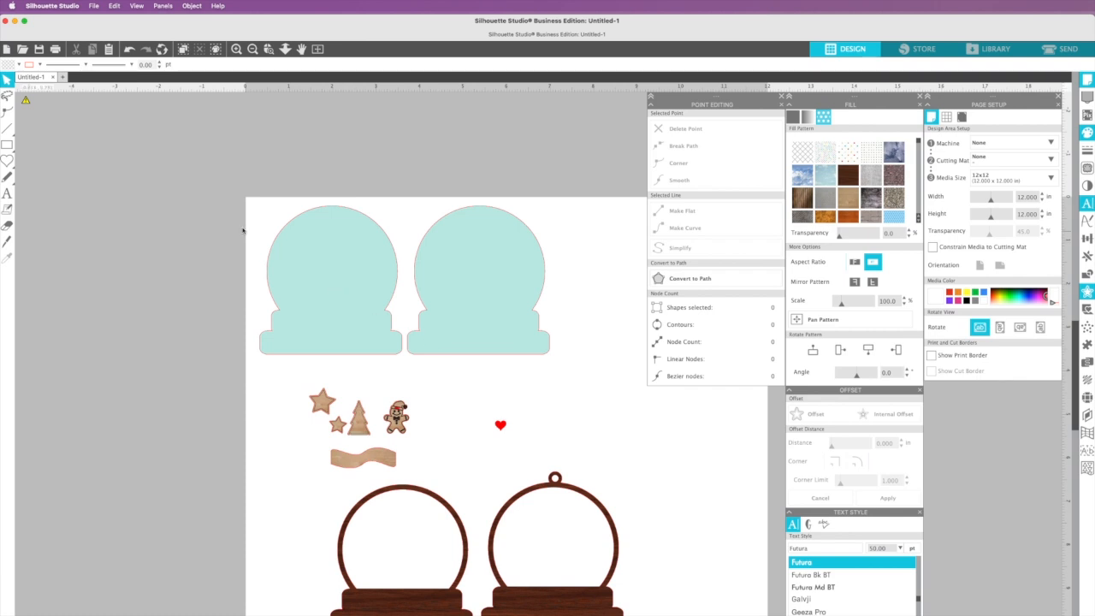
pyautogui.click(333, 274)
pyautogui.keyDown('shift'); pyautogui.click(485, 306); pyautogui.keyUp('shift')
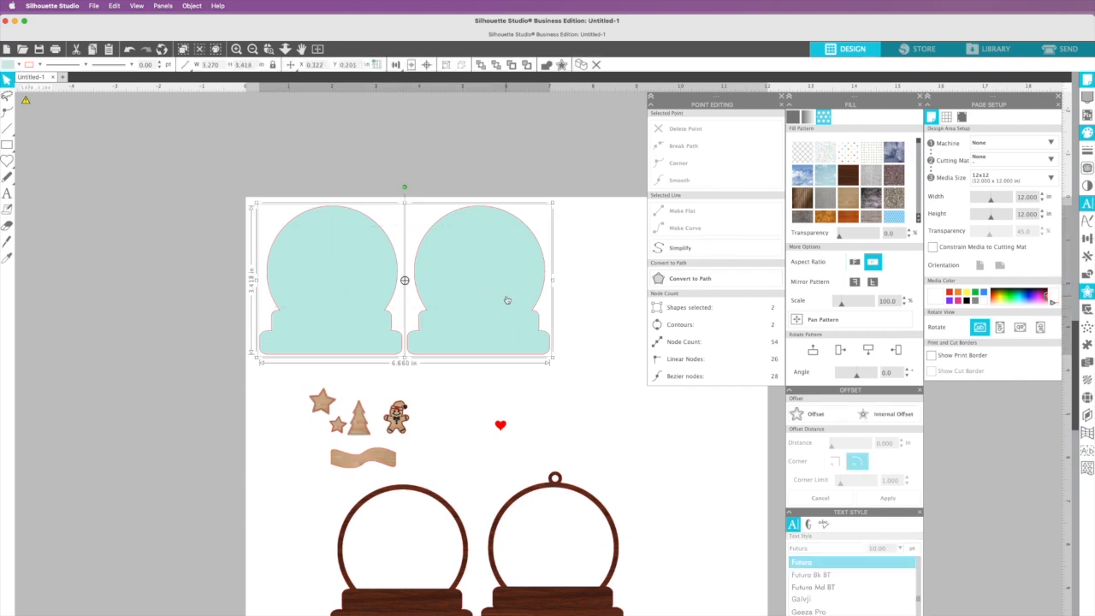
pyautogui.click(95, 6)
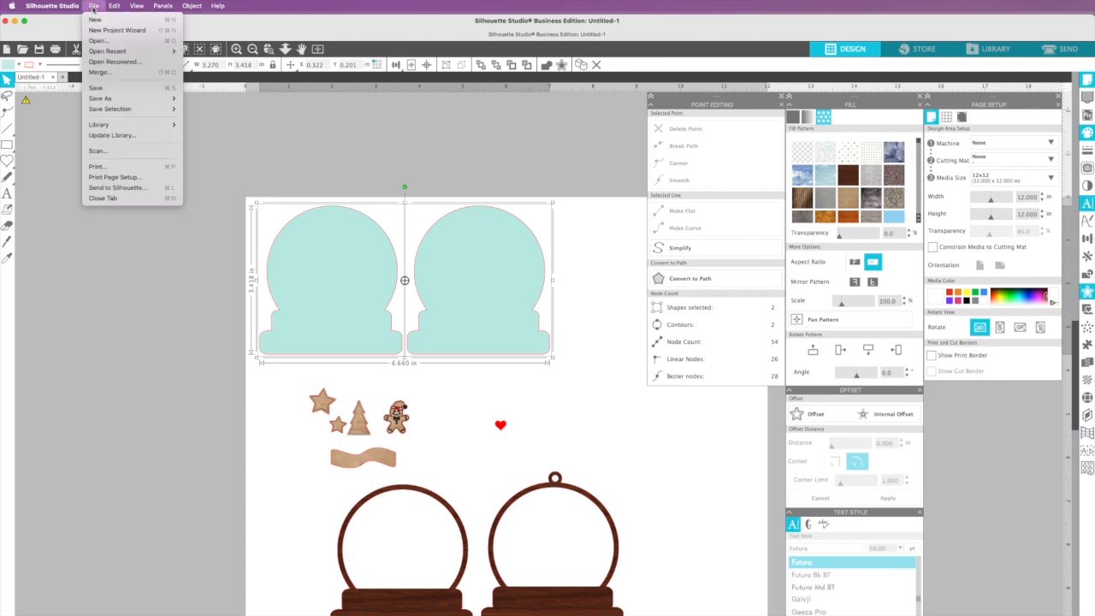
pyautogui.moveTo(101, 109)
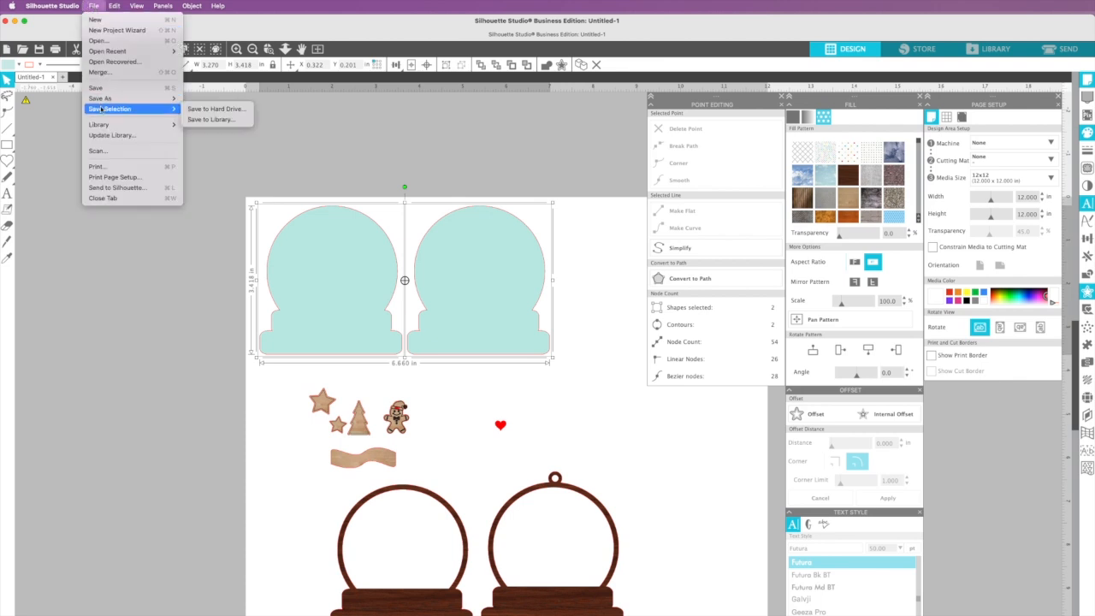
pyautogui.click(192, 110)
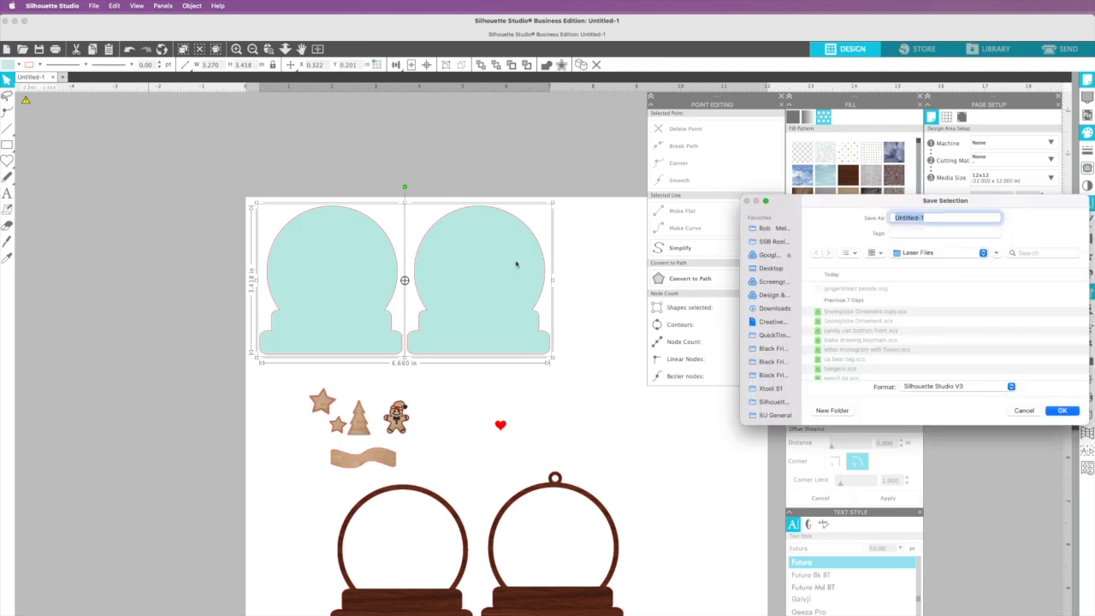
pyautogui.moveTo(810, 210); pyautogui.dragTo(518, 215)
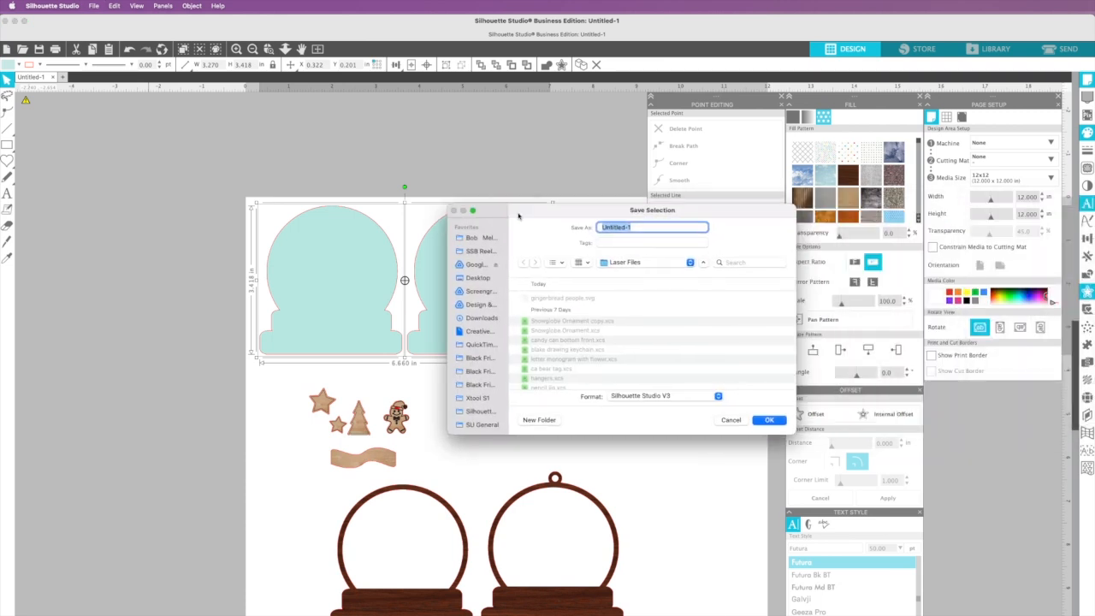
pyautogui.write('a')
pyautogui.click(621, 397)
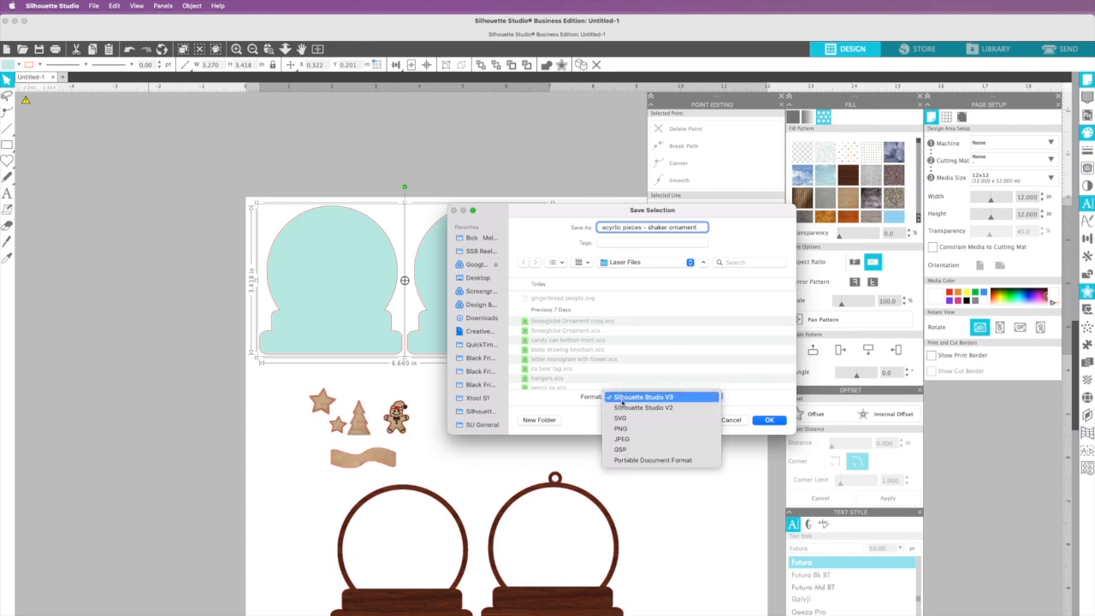
pyautogui.click(619, 418)
pyautogui.click(769, 420)
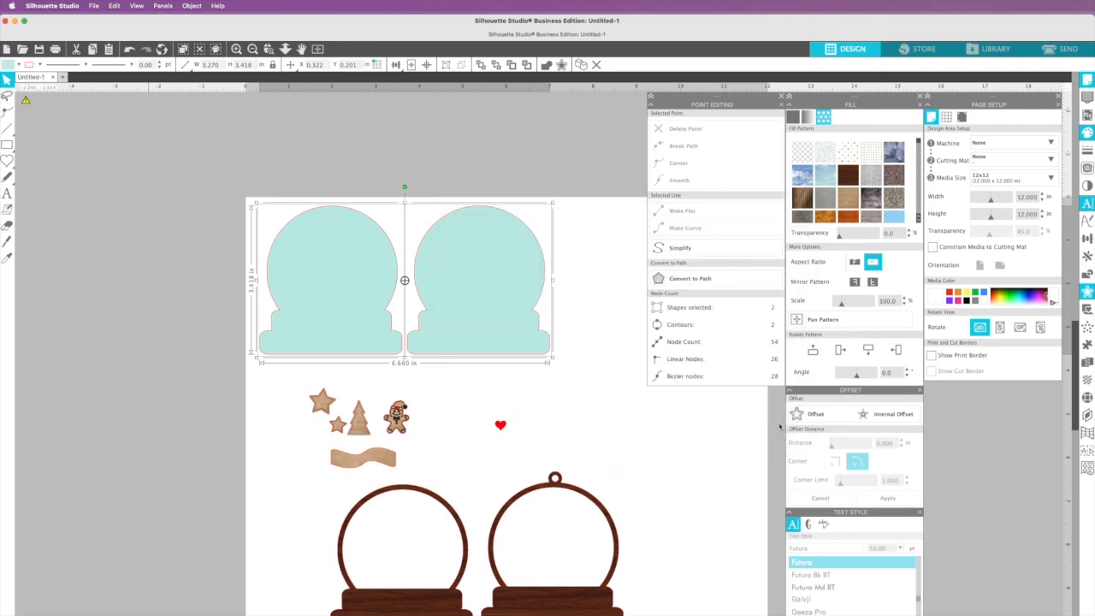
# Save only the small decorations and wavy banner to the Laser Files folder as an SVG named "charms - shaker ornament".
pyautogui.click(546, 423)
pyautogui.moveTo(295, 381); pyautogui.dragTo(439, 476)
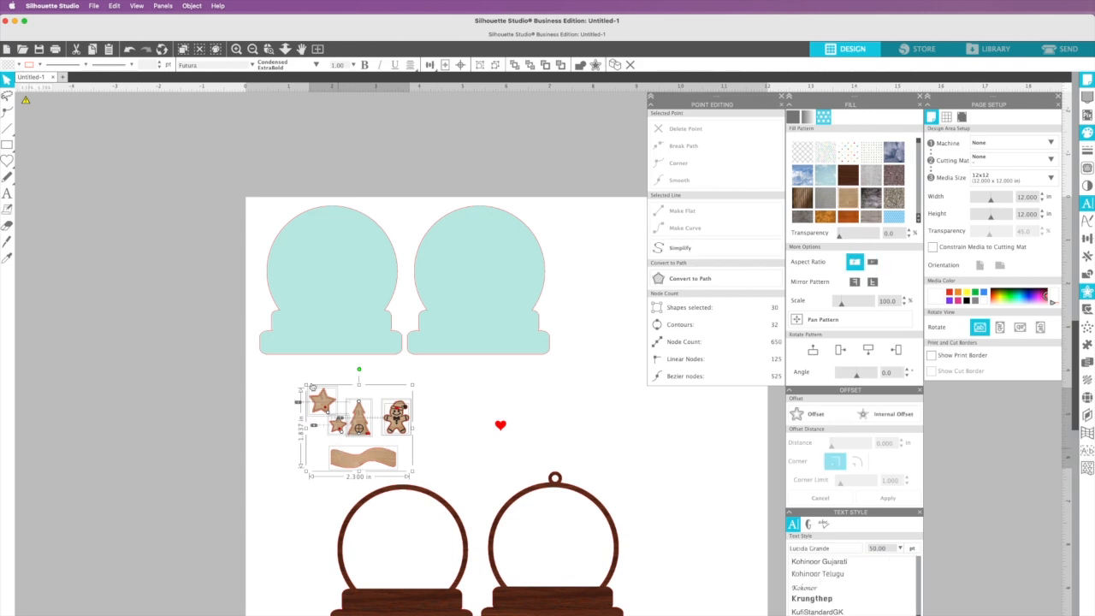
pyautogui.click(102, 9)
pyautogui.moveTo(100, 98)
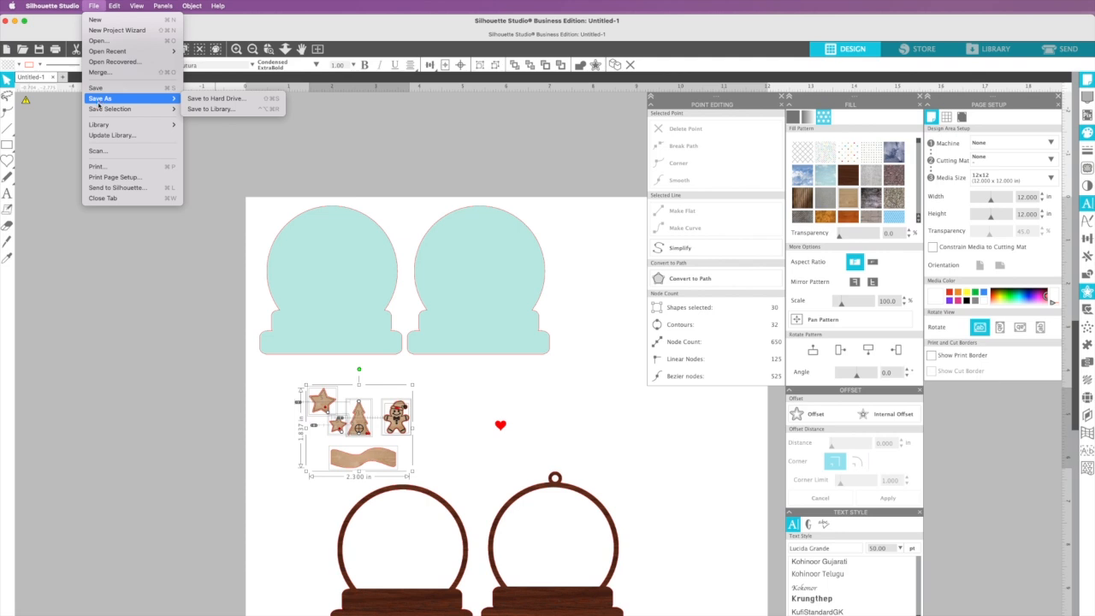
pyautogui.click(209, 110)
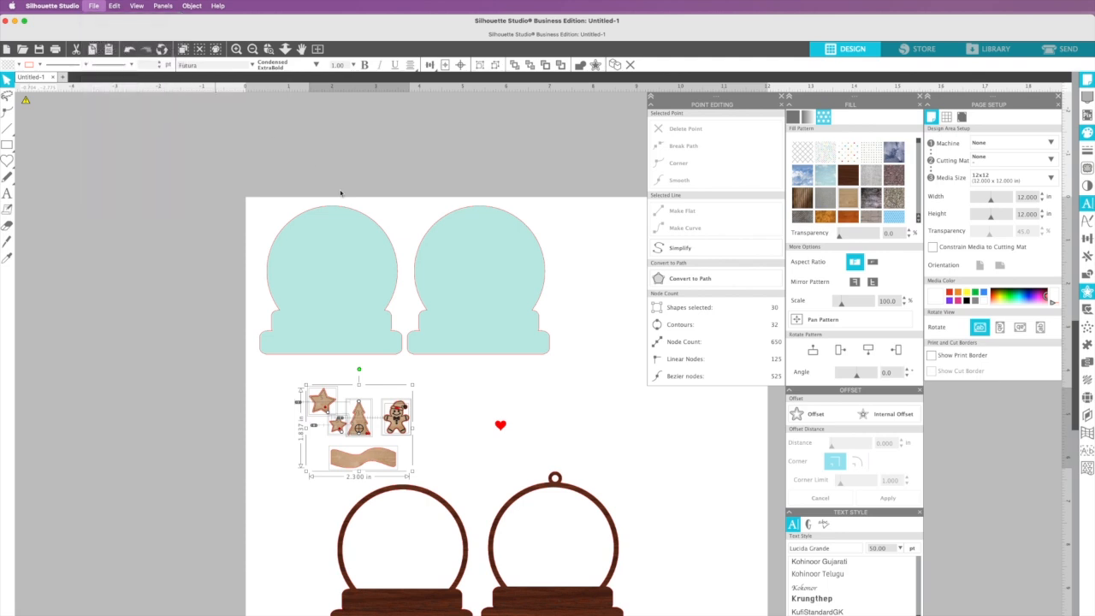
pyautogui.moveTo(821, 202); pyautogui.dragTo(562, 267)
pyautogui.tripleClick(653, 283)
pyautogui.write('Snowglobe - shaker ornament')
pyautogui.click(669, 446)
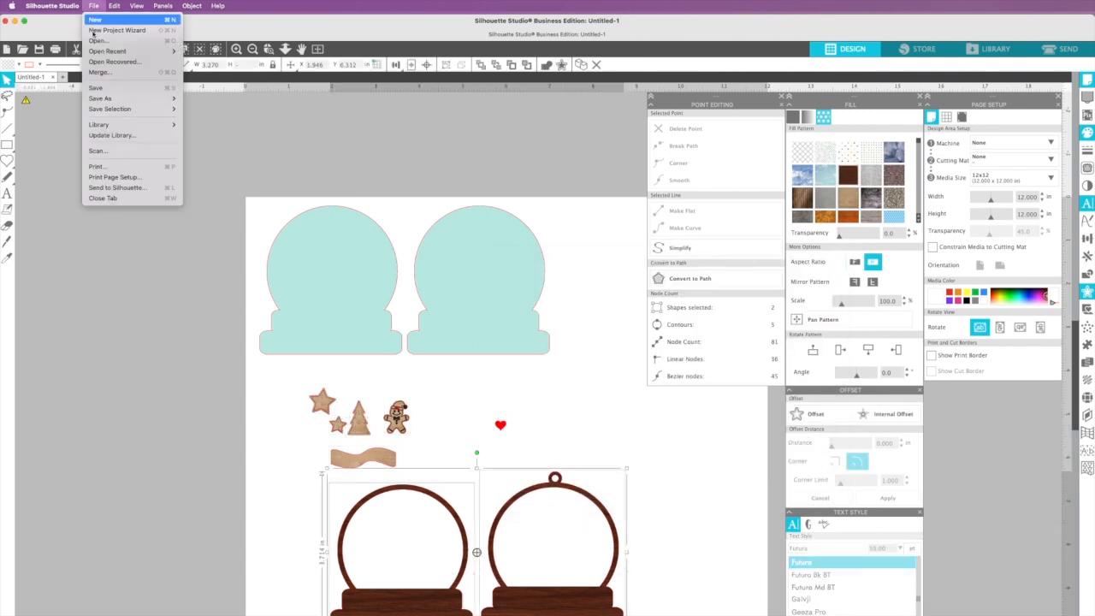
# Save only the two dark wood snow globe frames as an SVG named "Dark Wood Frame - shaker ornament".
pyautogui.click(209, 110)
pyautogui.tripleClick(909, 217)
pyautogui.write('snowglobe frame - shaker ornament')
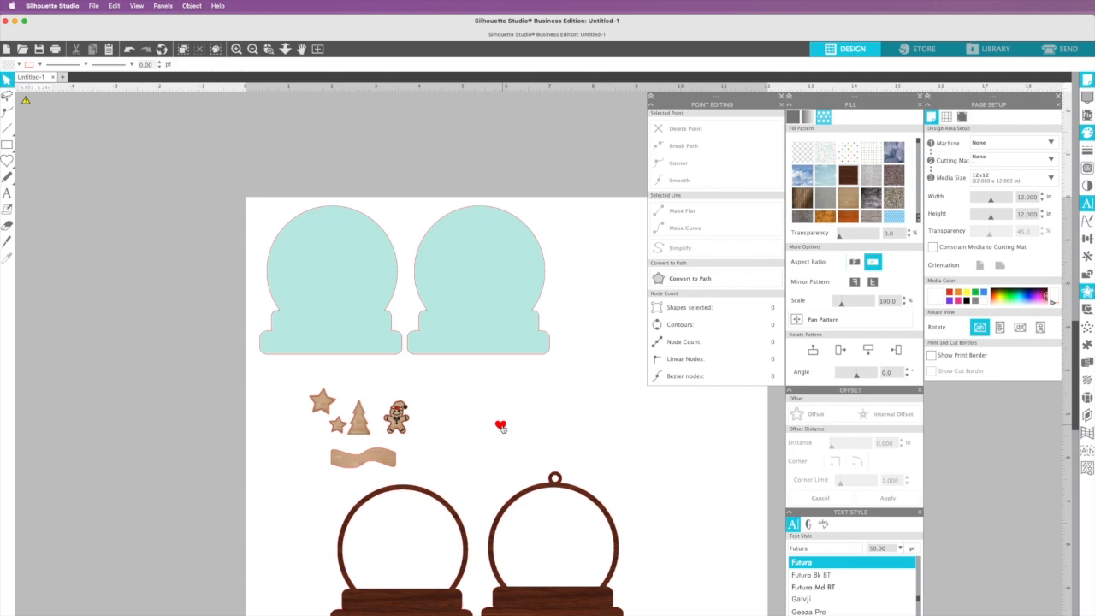
# Save only the red heart as an SVG named "heart acrylic - shaker ornament".
pyautogui.click(93, 6)
pyautogui.moveTo(120, 108)
pyautogui.click(202, 109)
pyautogui.write('snowglobe heart - shaker ornament')
pyautogui.click(942, 383)
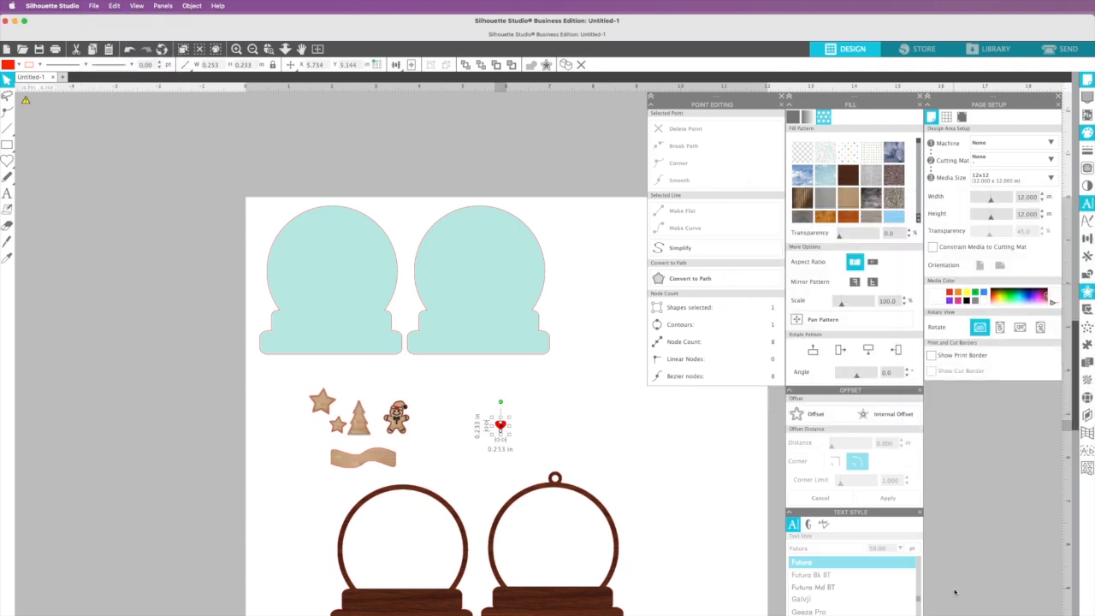
pyautogui.click(731, 478)
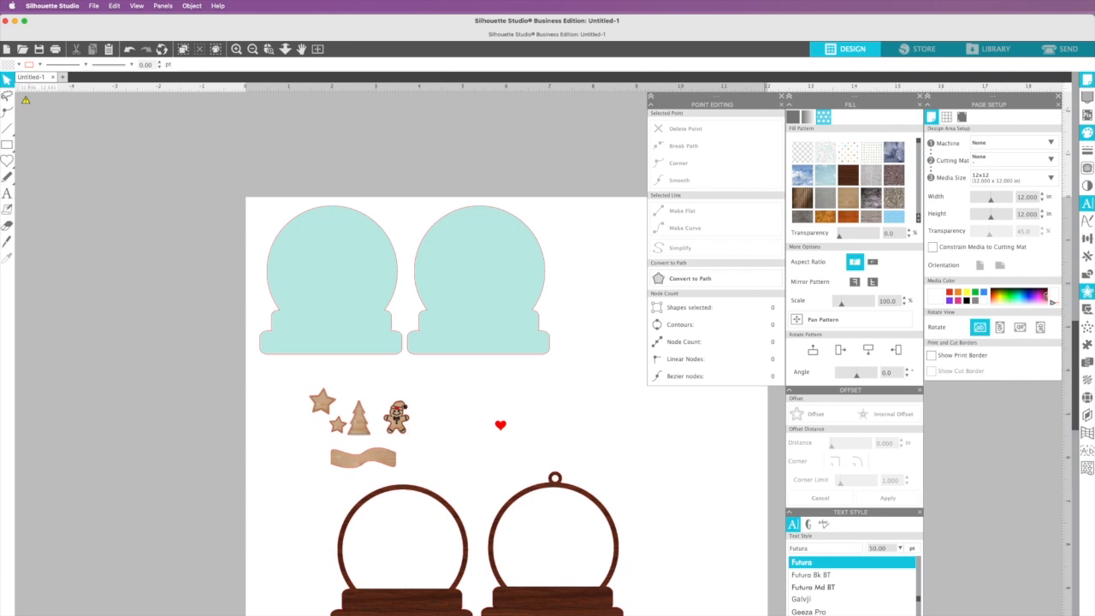
# Switch to xTool Creative Space, dismiss the firmware notice, and delete the old artwork from the Hearts canvas.
pyautogui.press('super+Tab')
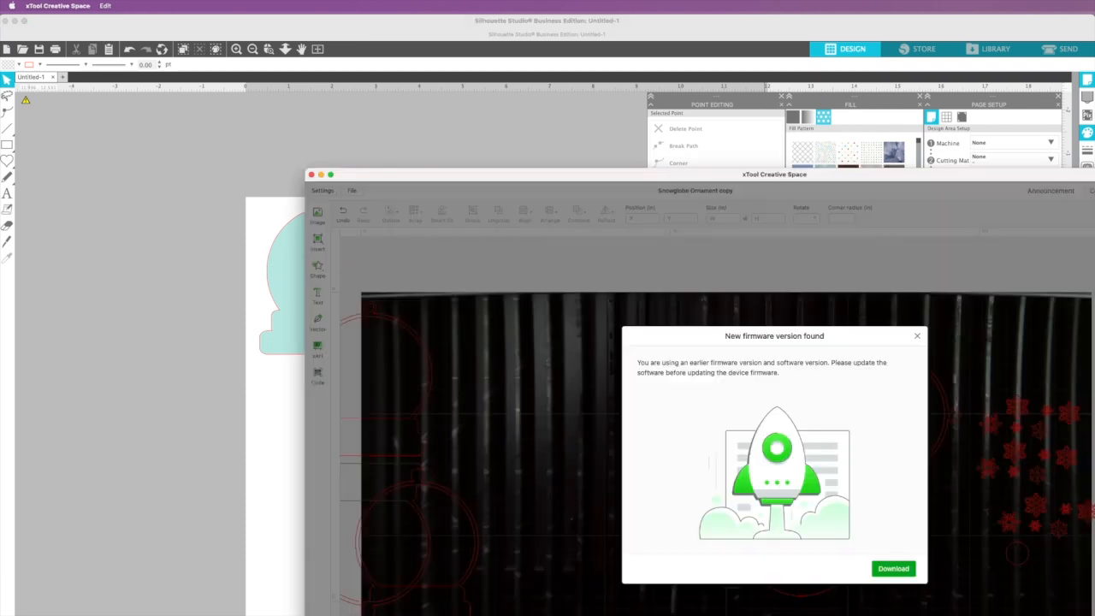
pyautogui.moveTo(878, 180); pyautogui.dragTo(769, 199)
pyautogui.click(807, 354)
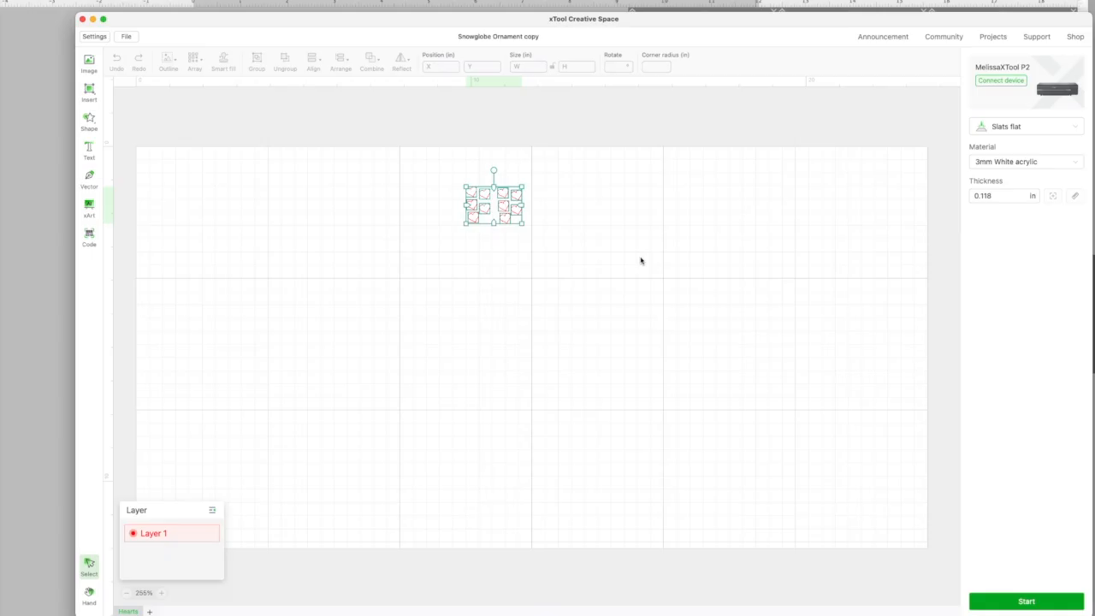
pyautogui.press('Delete')
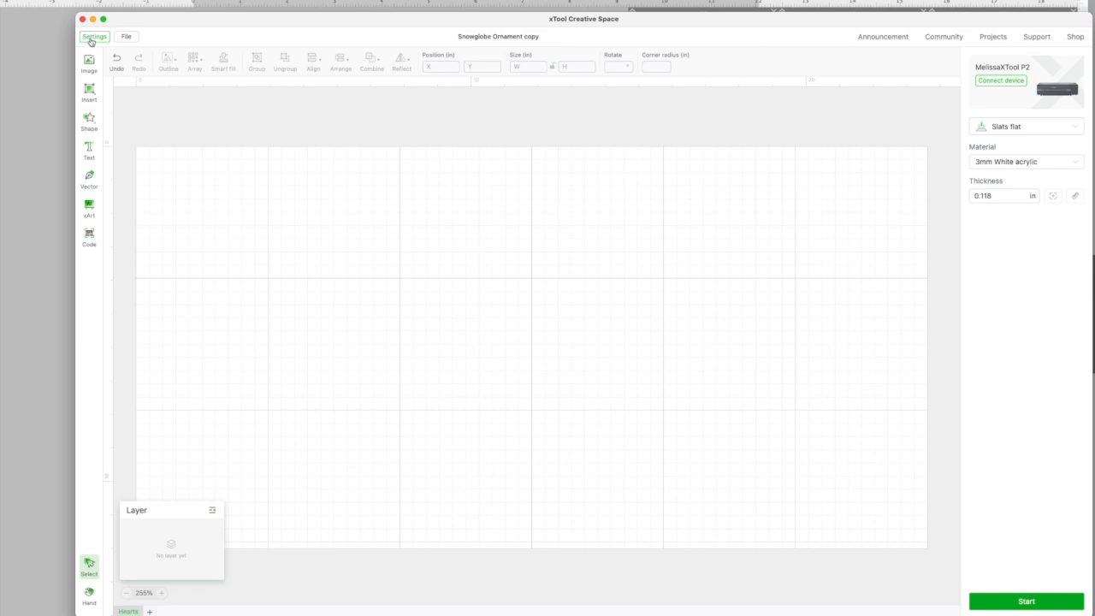
# Import the acrylic pieces SVG from Laser Files and move both backings slightly in from the canvas's upper-left corner.
pyautogui.click(90, 40)
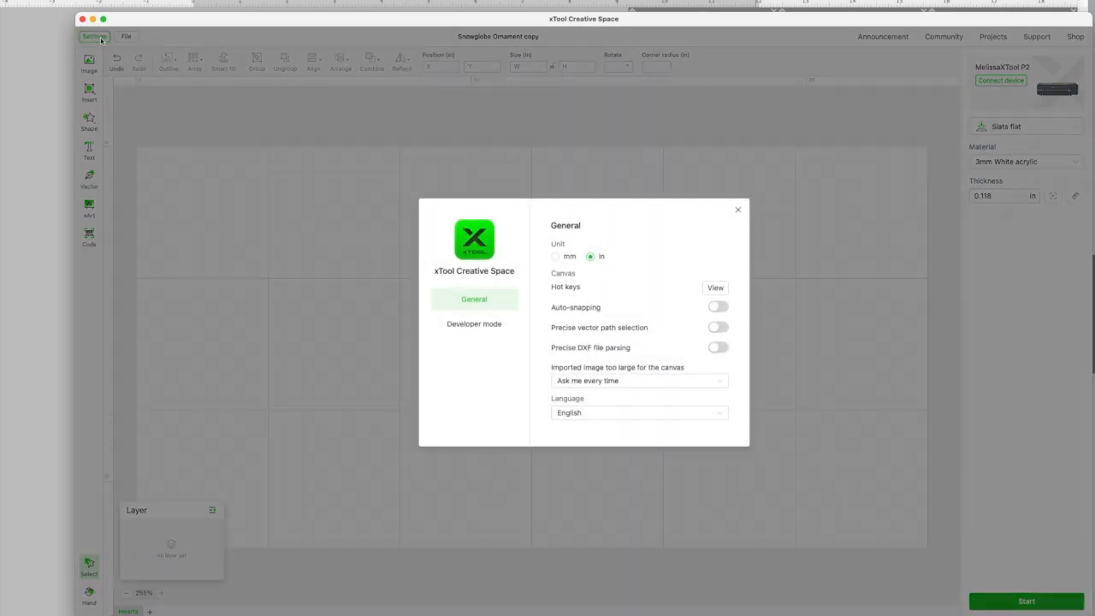
pyautogui.click(737, 211)
pyautogui.click(127, 36)
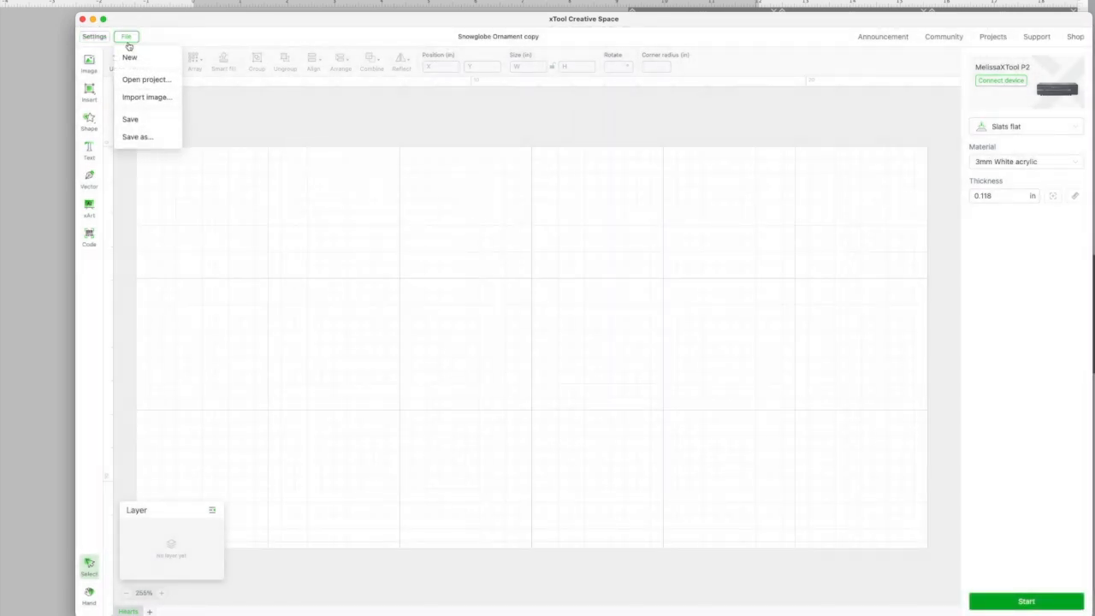
pyautogui.click(129, 99)
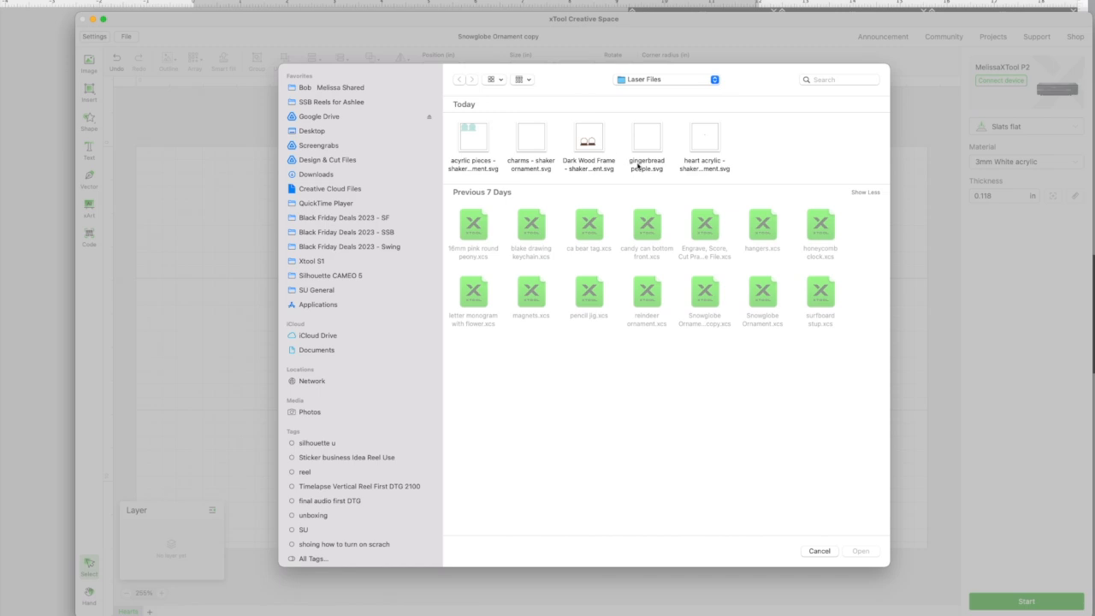
pyautogui.doubleClick(482, 154)
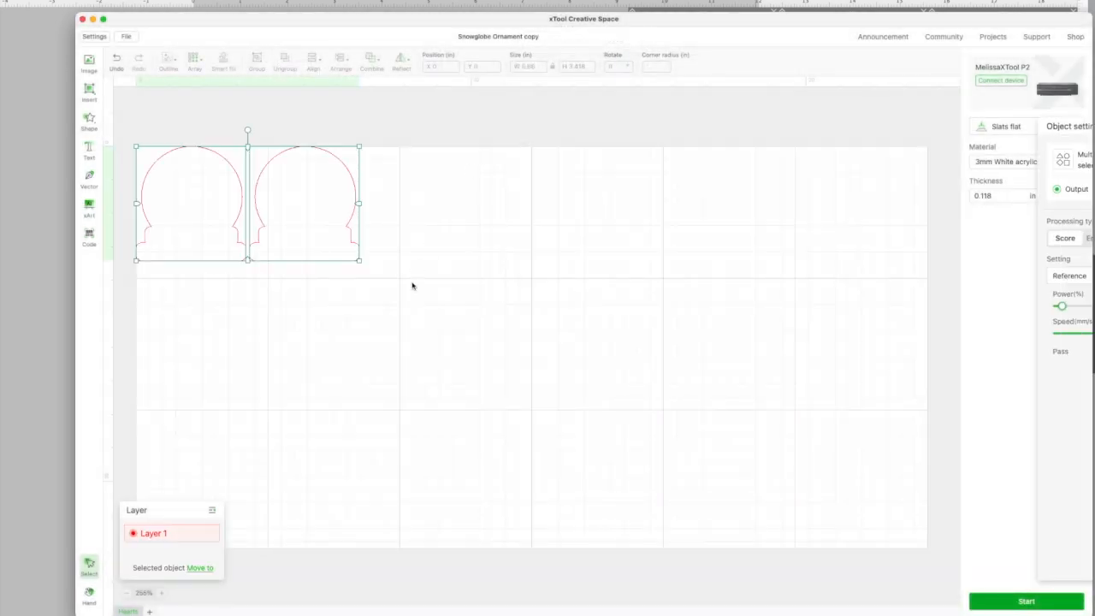
pyautogui.click(244, 334)
pyautogui.moveTo(156, 128); pyautogui.dragTo(316, 271)
pyautogui.click(301, 367)
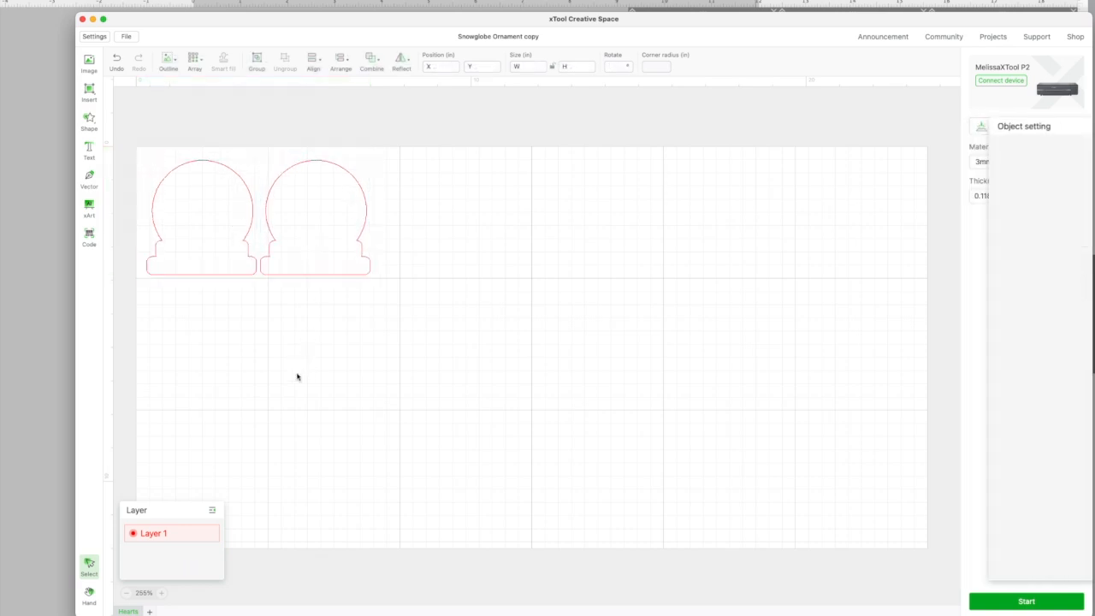
# Rename the Hearts canvas as "Acrylic pieces".
pyautogui.rightClick(126, 613)
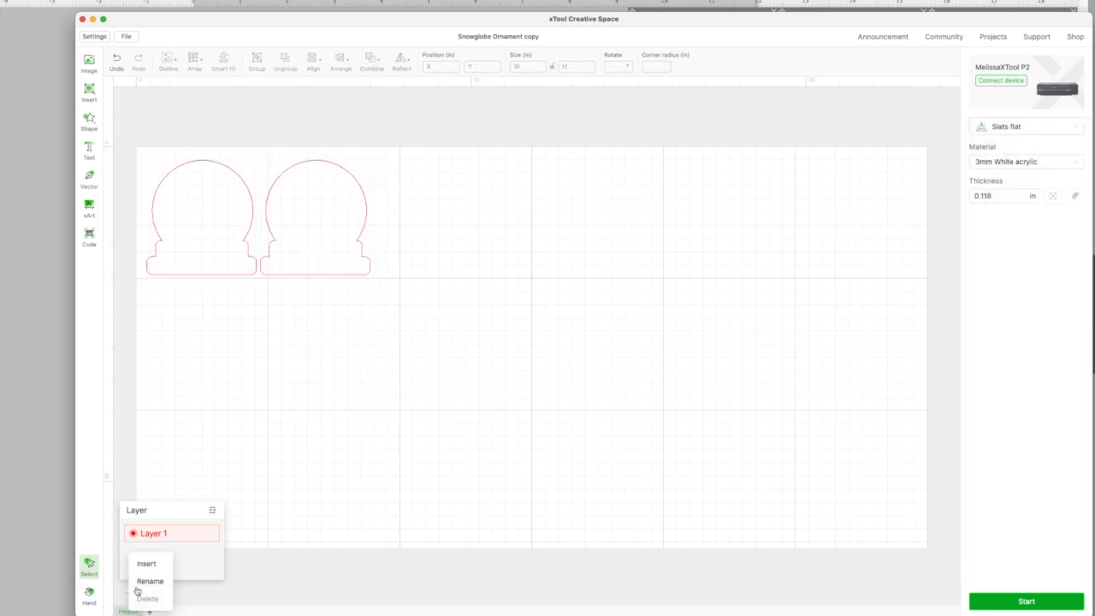
pyautogui.click(137, 588)
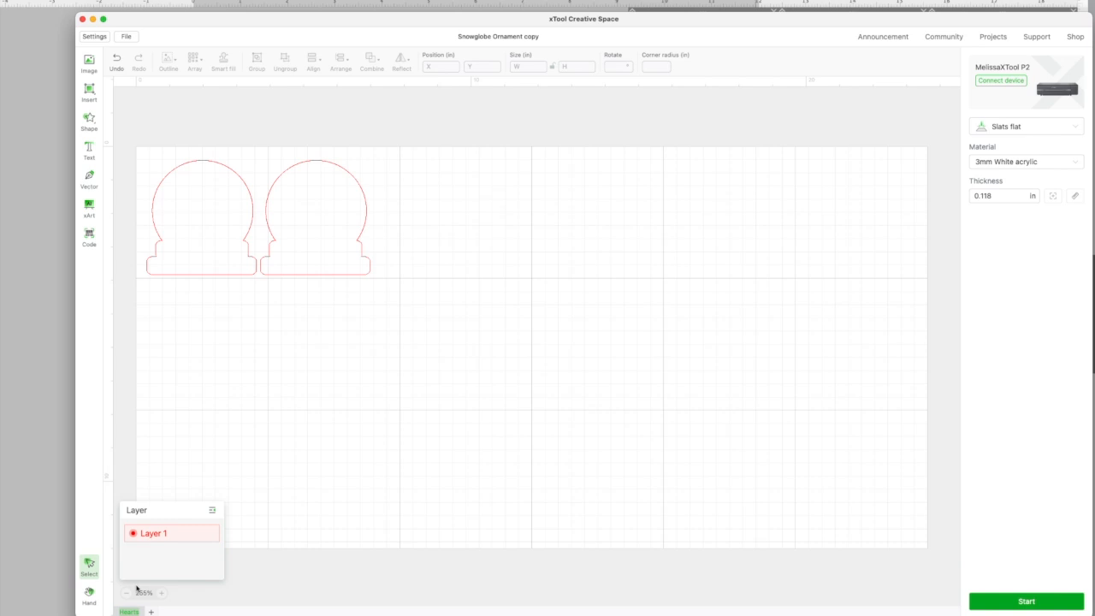
pyautogui.rightClick(128, 610)
pyautogui.click(134, 585)
pyautogui.write('Acrylic pieces')
# Add a new canvas and import the "charms - shaker ornament" SVG onto it.
pyautogui.click(172, 613)
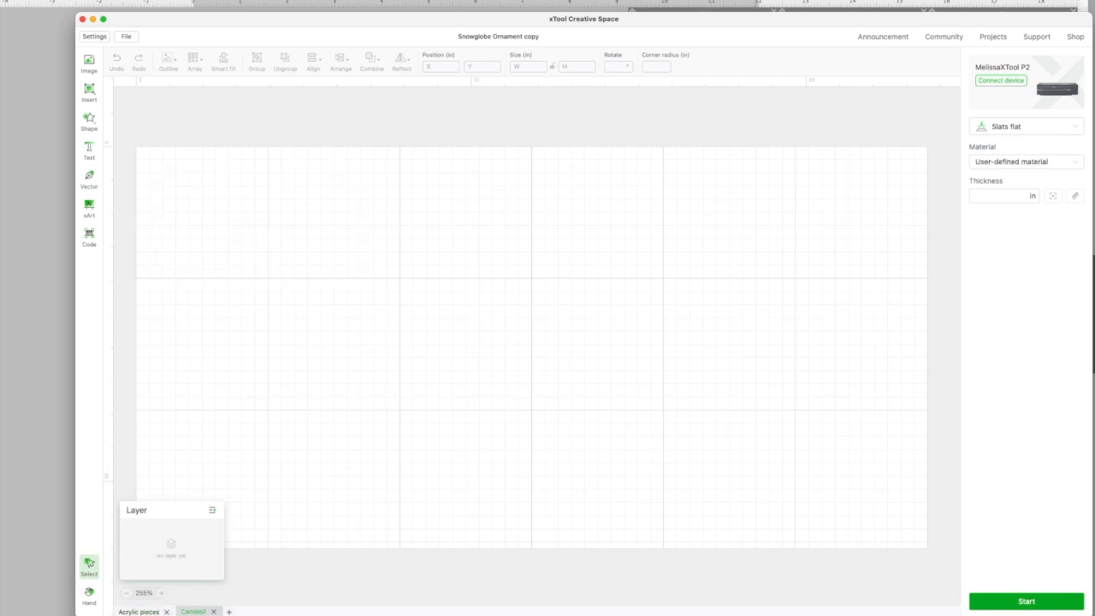
pyautogui.click(126, 36)
pyautogui.click(162, 95)
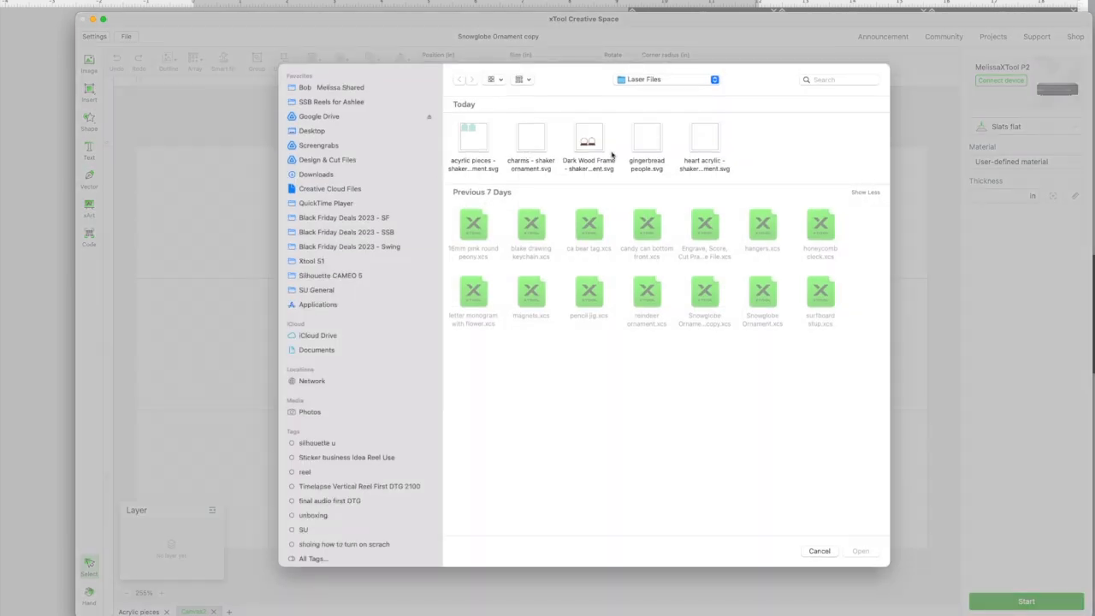
pyautogui.click(543, 154)
pyautogui.doubleClick(543, 154)
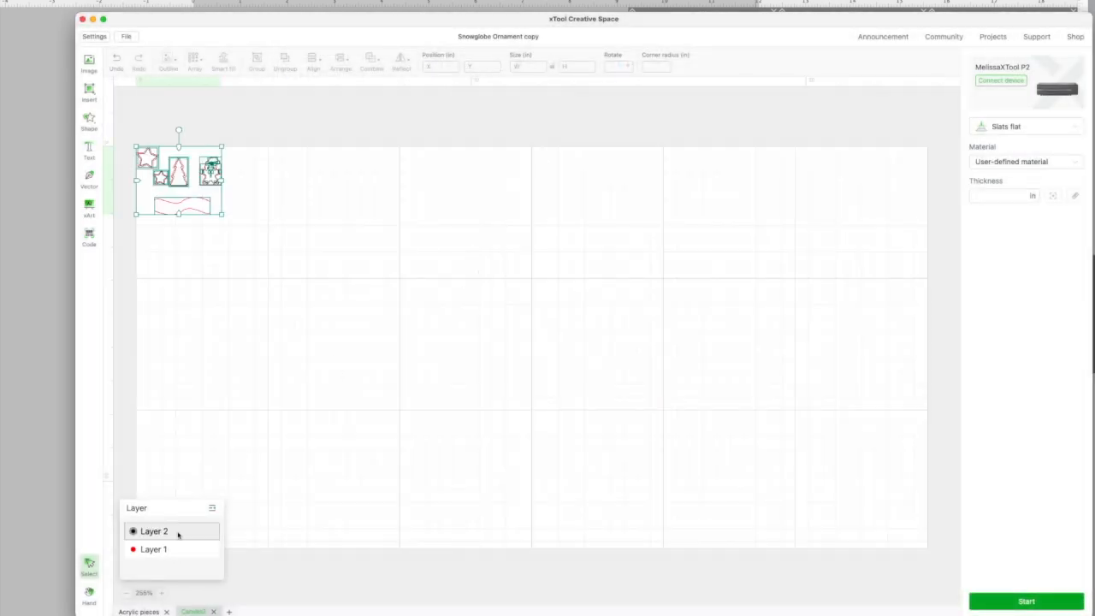
# Rename the canvas holding the small decorations and banner as "Charms".
pyautogui.rightClick(185, 613)
pyautogui.click(203, 578)
pyautogui.write('Charms')
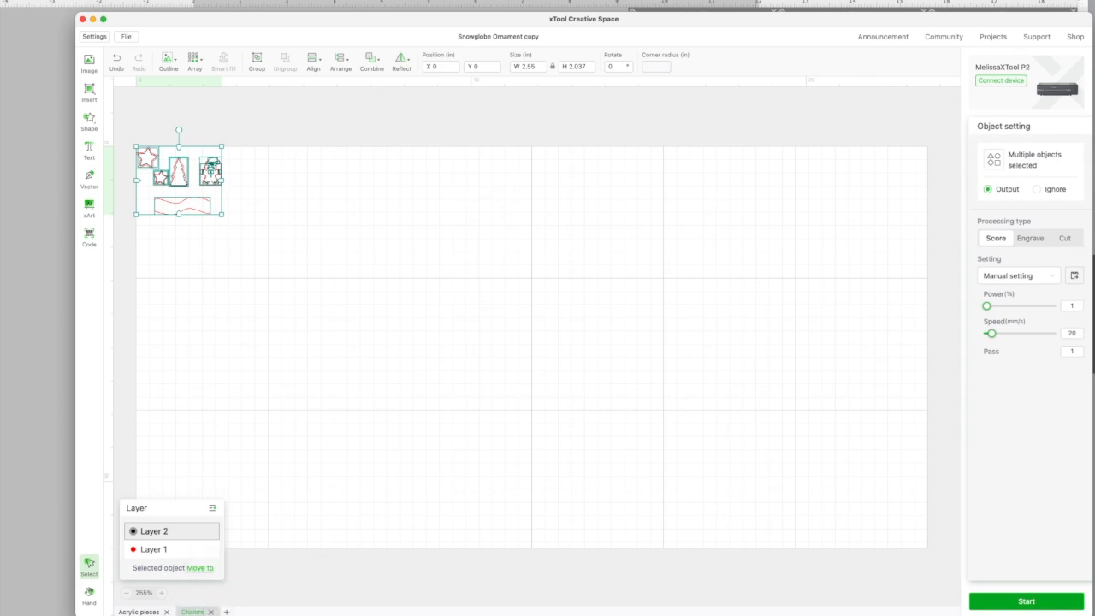
pyautogui.click(126, 36)
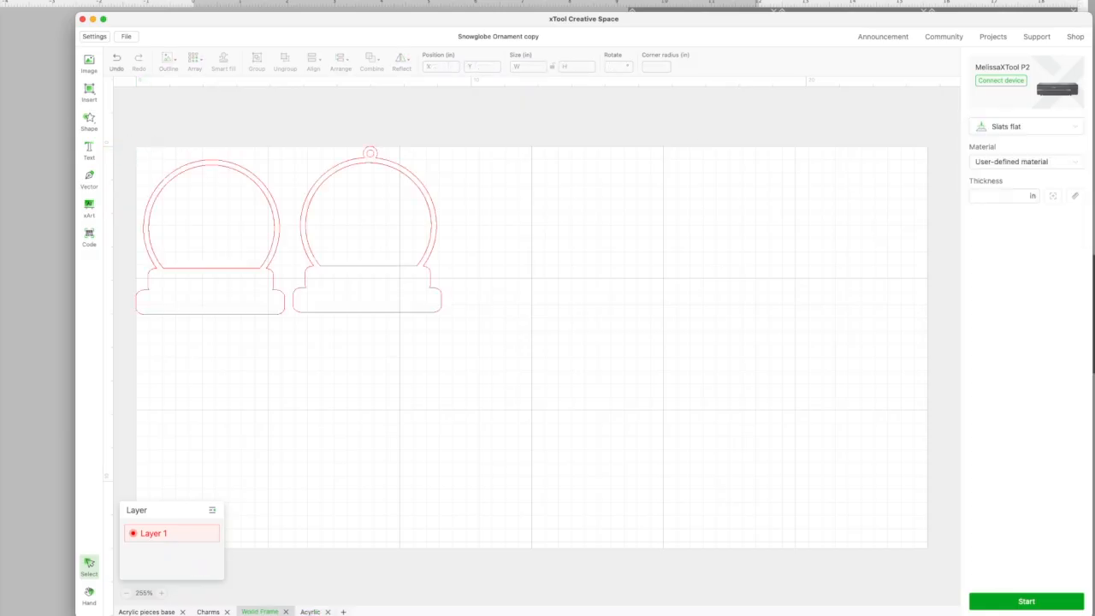
# On the Charms canvas, move all the charms together in from the corner to about X 0.87, Y 0.395 in.
pyautogui.click(208, 612)
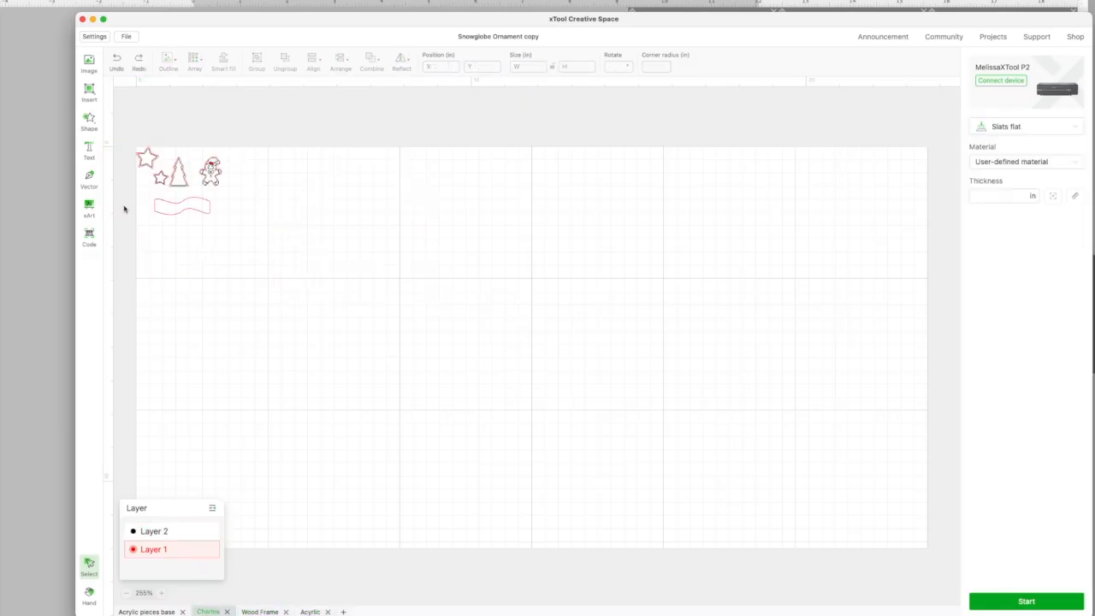
pyautogui.moveTo(129, 142); pyautogui.dragTo(232, 215)
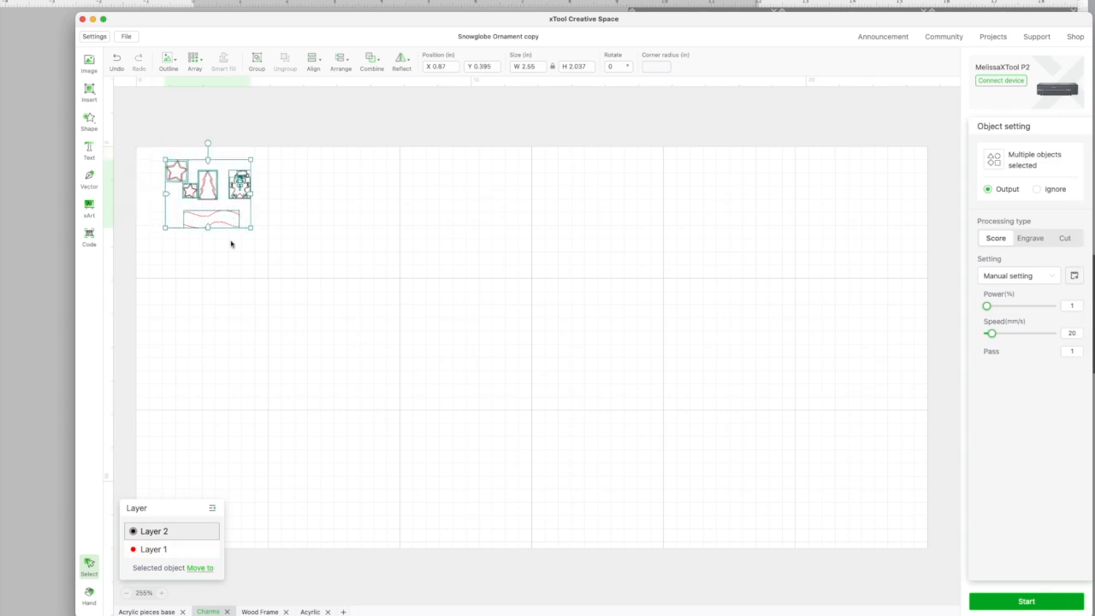
pyautogui.click(234, 268)
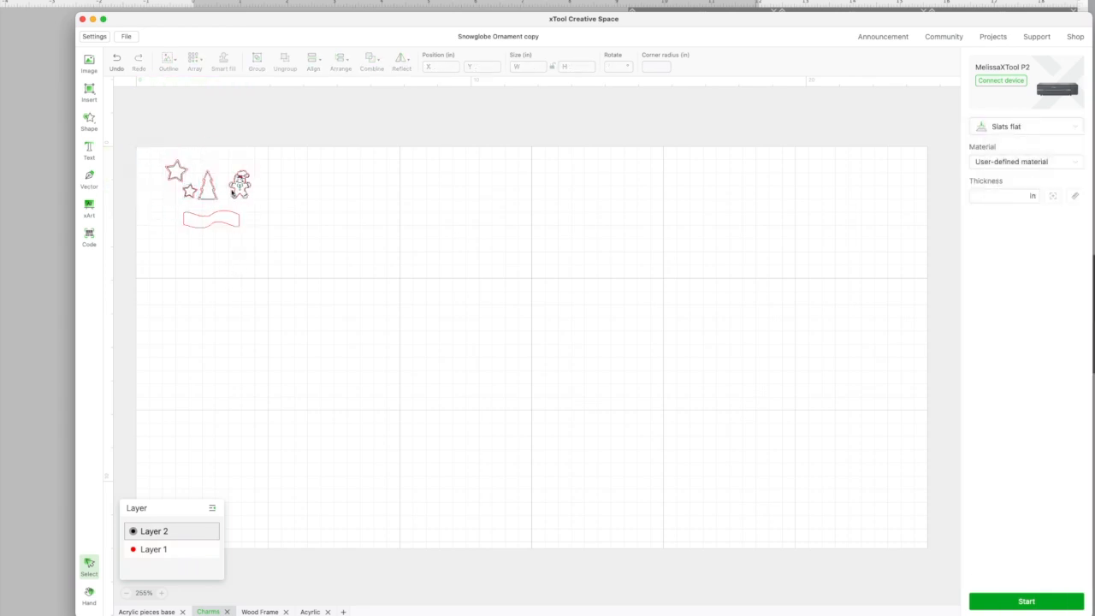
# Try moving one outline of the large star charm by itself, and undo the move.
pyautogui.moveTo(139, 131); pyautogui.dragTo(300, 198)
pyautogui.click(315, 84)
pyautogui.scroll(3, 313, 87)
pyautogui.hscroll(-5, 313, 86)
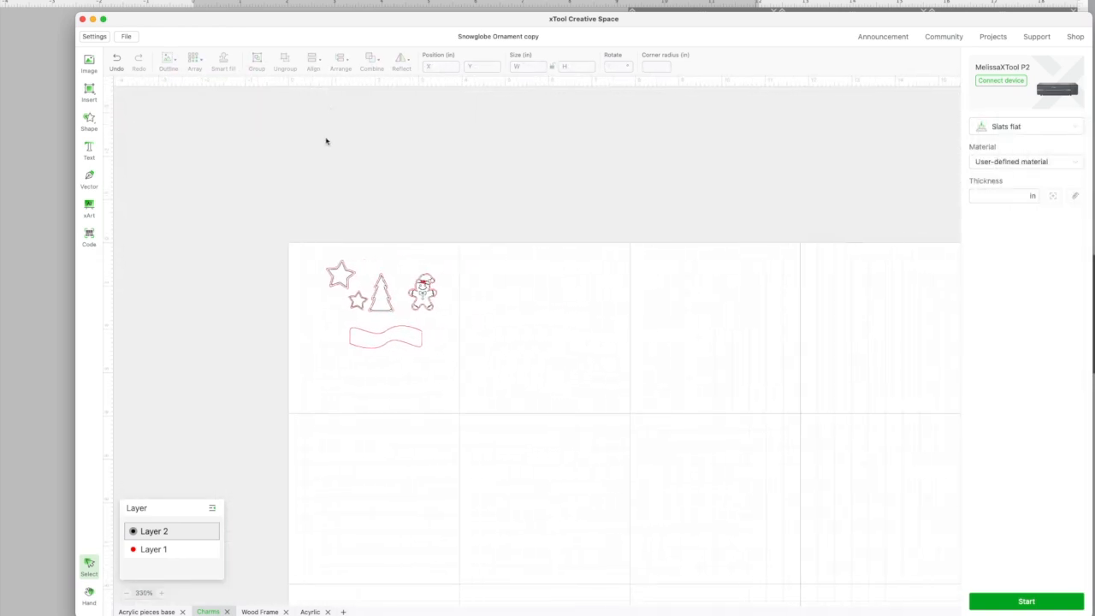
pyautogui.moveTo(339, 267); pyautogui.dragTo(317, 295)
pyautogui.press('super+z')
pyautogui.scroll(5, 311, 259)
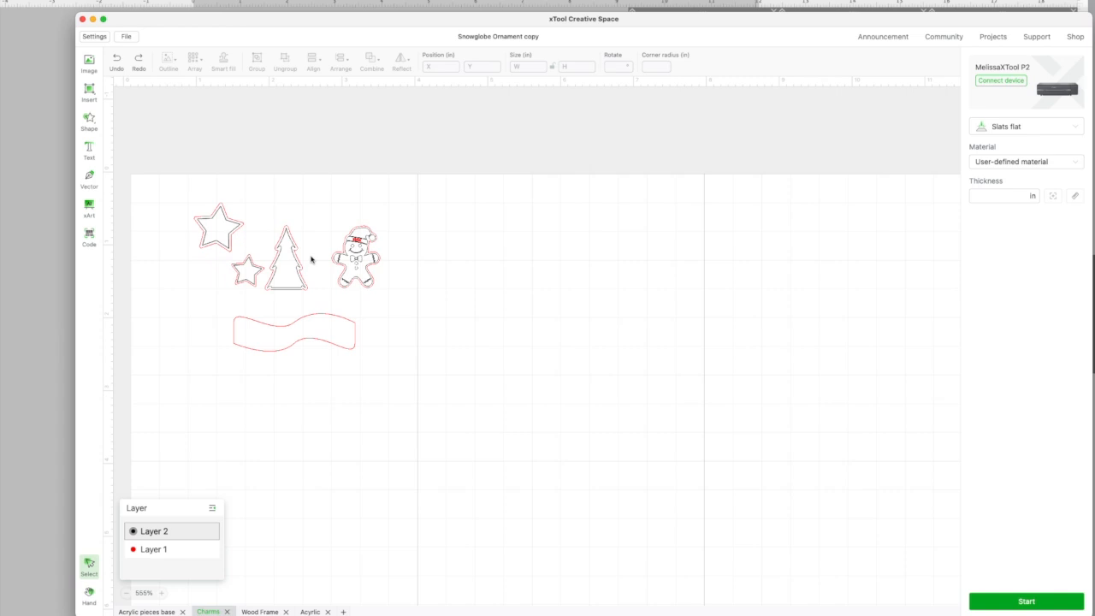
# Set the processing type of the large star's outer outline to Cut.
pyautogui.click(295, 198)
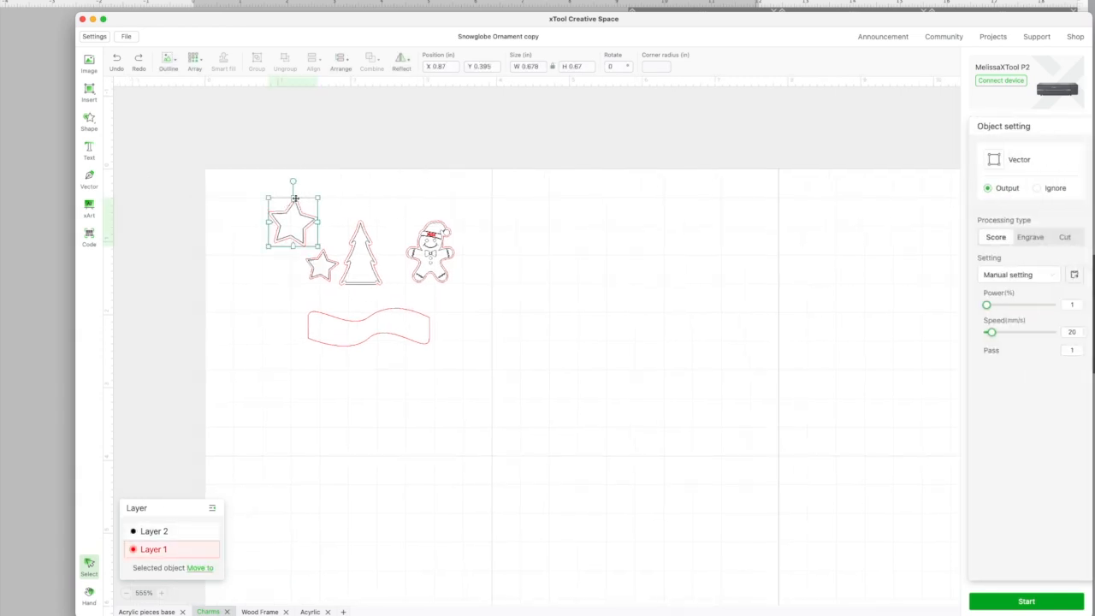
pyautogui.click(1066, 237)
pyautogui.click(553, 335)
# Try Engrave on the large star's inner outline, and set it back to Score.
pyautogui.click(289, 221)
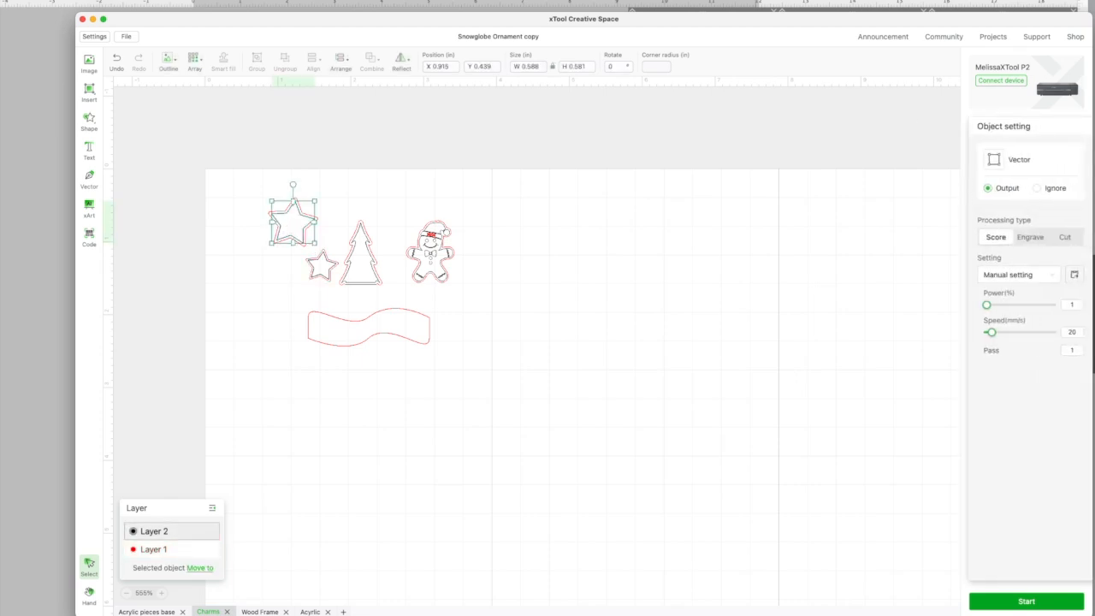
pyautogui.click(1029, 237)
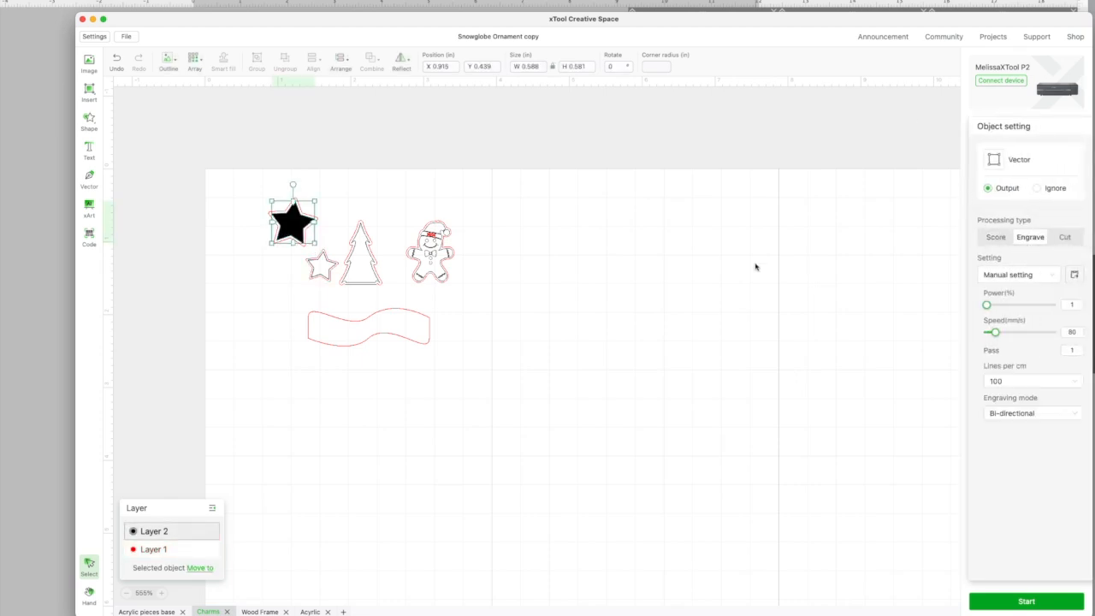
pyautogui.click(995, 237)
pyautogui.click(485, 312)
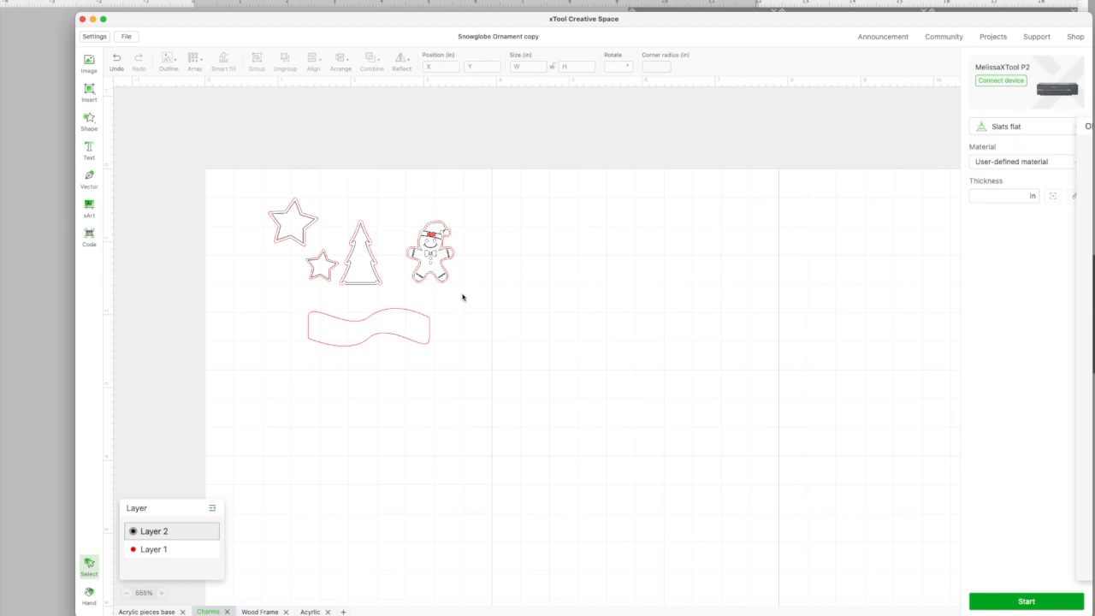
# Try pulling separate outlines of the gingerbread man out beside the charm, and undo the moves.
pyautogui.click(556, 231)
pyautogui.moveTo(458, 268); pyautogui.dragTo(539, 276)
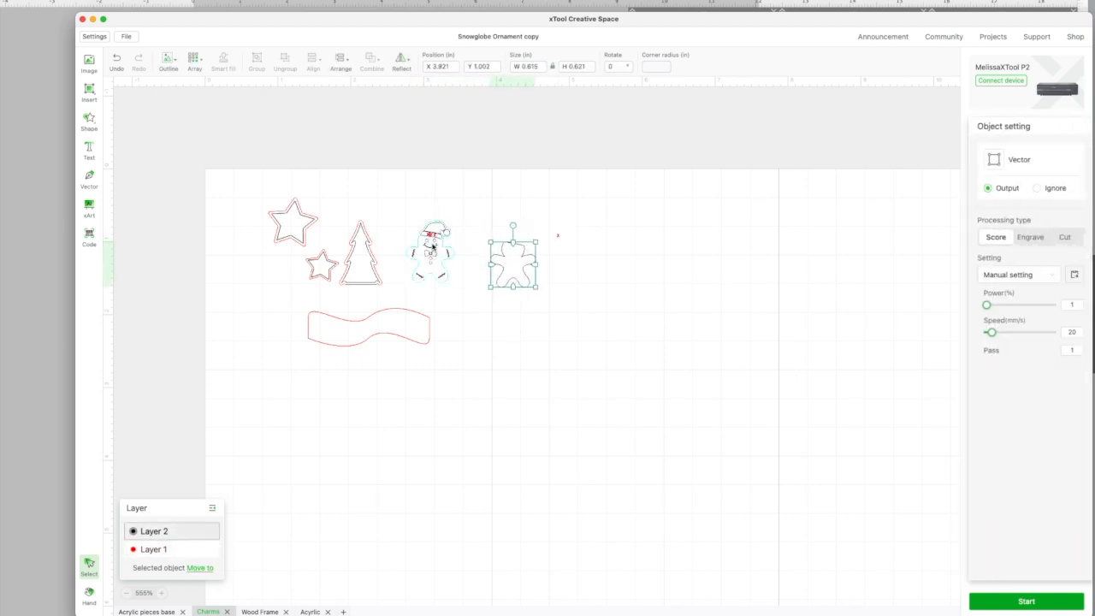
pyautogui.click(554, 274)
pyautogui.press('super+z')
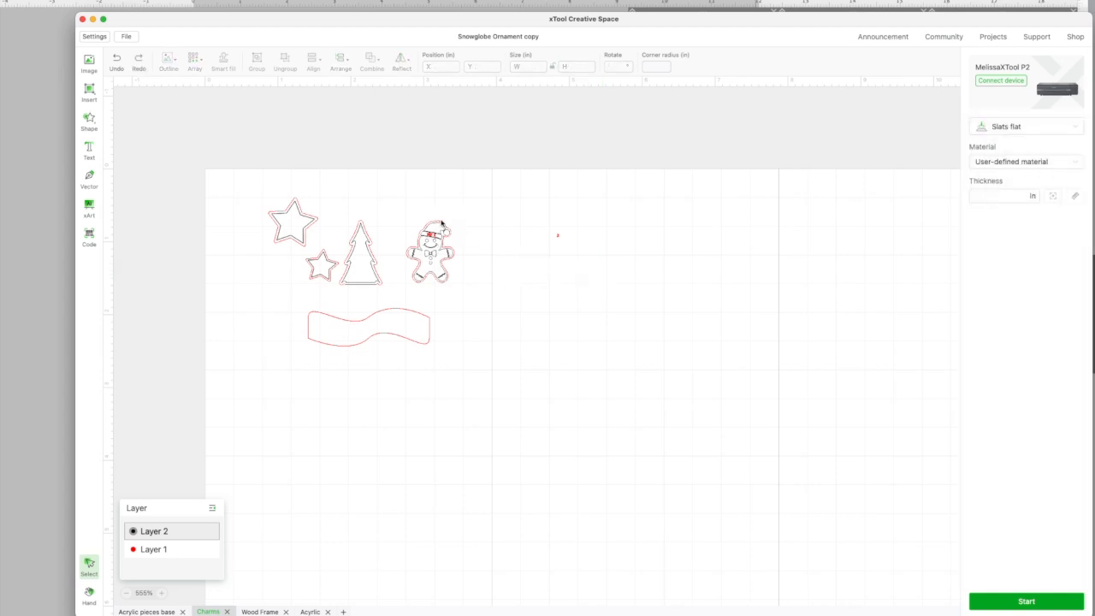
pyautogui.scroll(5, 475, 221)
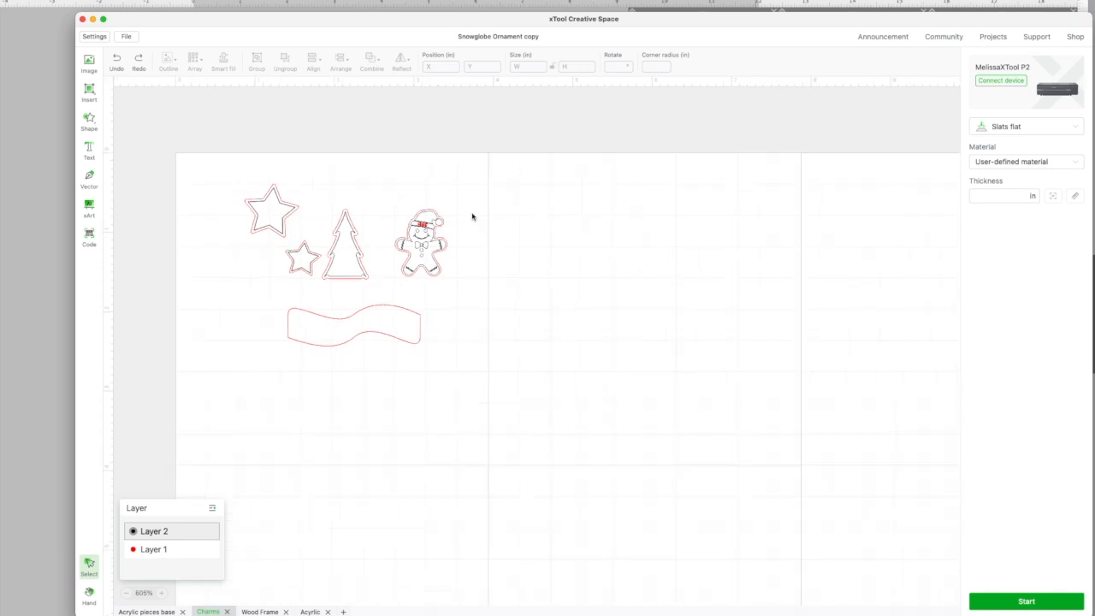
pyautogui.scroll(3, 473, 216)
pyautogui.hscroll(-2, 472, 216)
pyautogui.scroll(2, 472, 216)
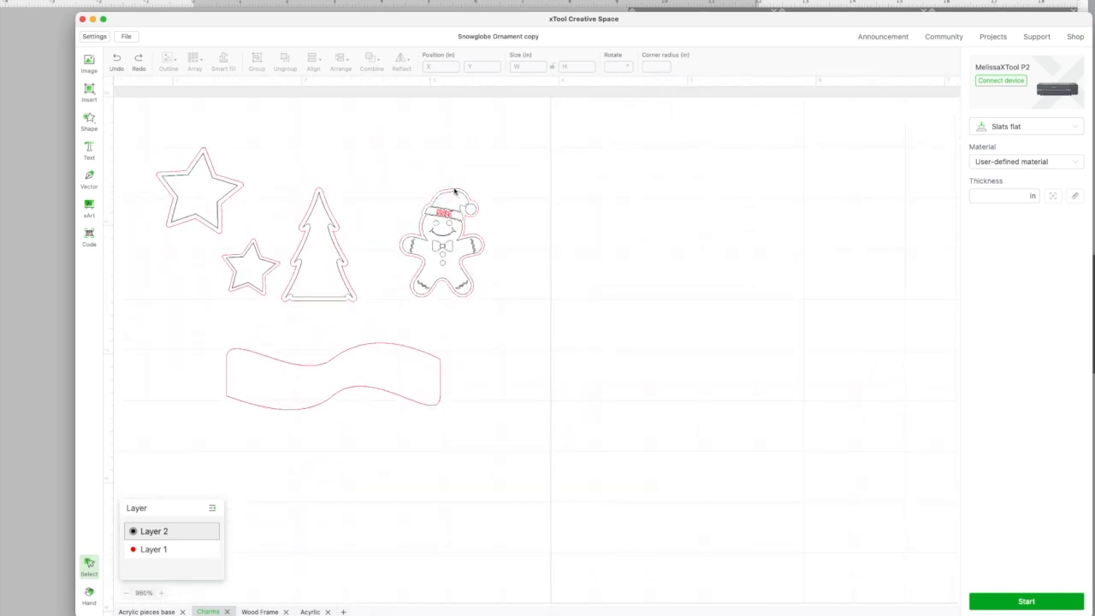
# Set the processing type of the gingerbread man's outer outline to Cut.
pyautogui.click(457, 246)
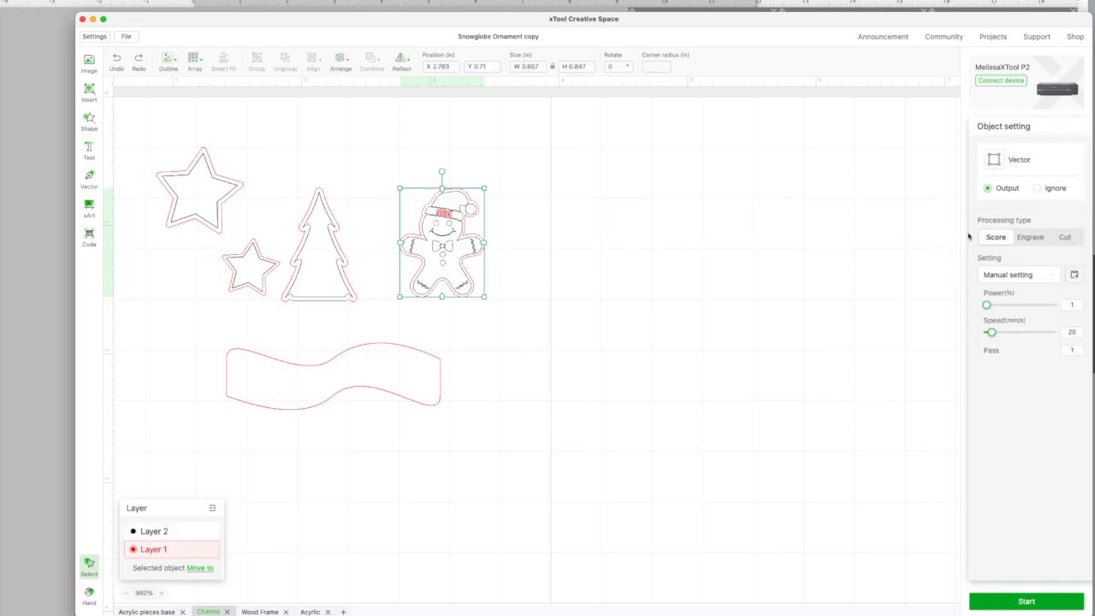
pyautogui.click(1067, 239)
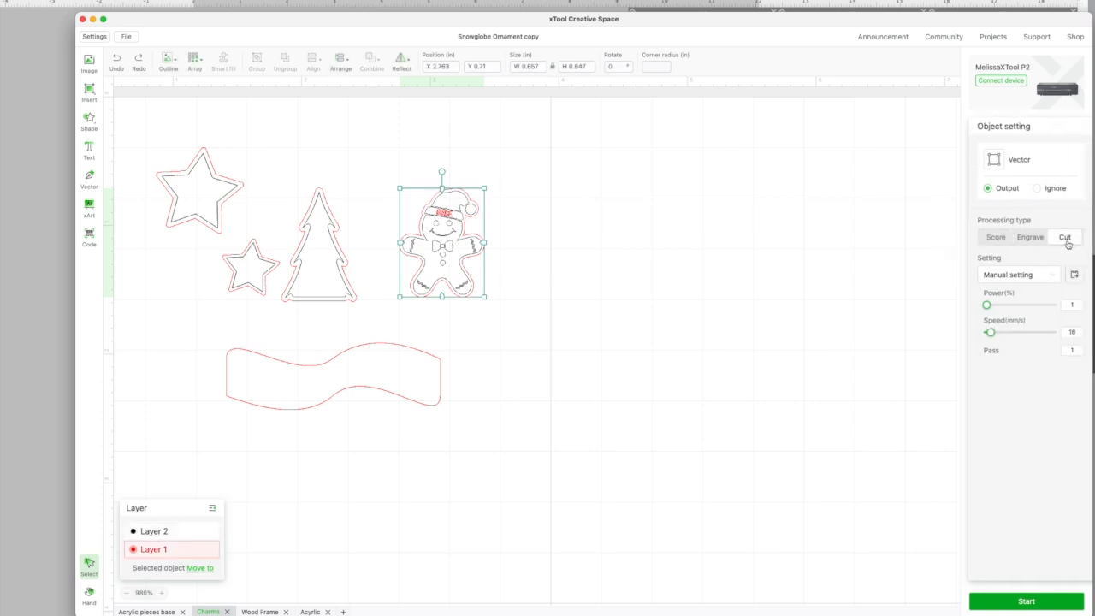
pyautogui.click(553, 282)
pyautogui.click(435, 205)
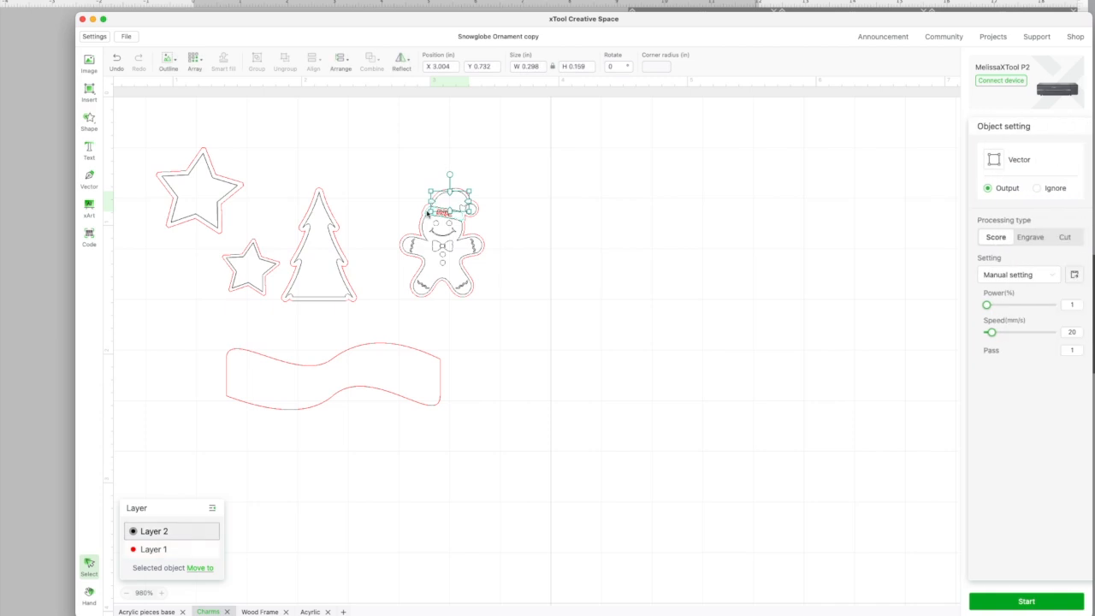
pyautogui.keyDown('shift'); pyautogui.click(423, 220); pyautogui.keyUp('shift')
pyautogui.keyDown('shift'); pyautogui.click(424, 229); pyautogui.keyUp('shift')
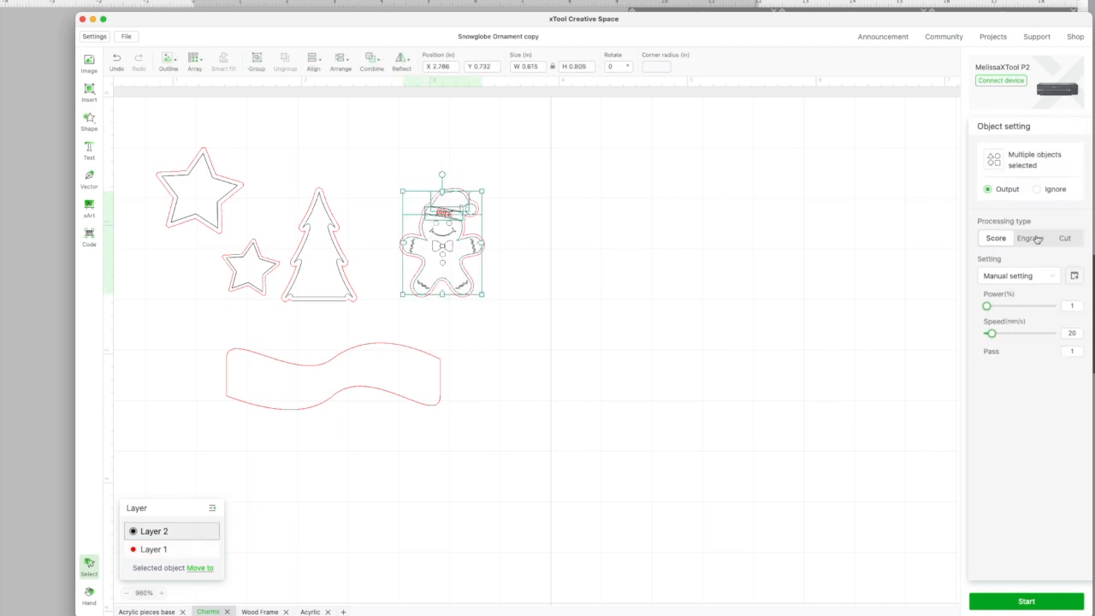
pyautogui.click(621, 277)
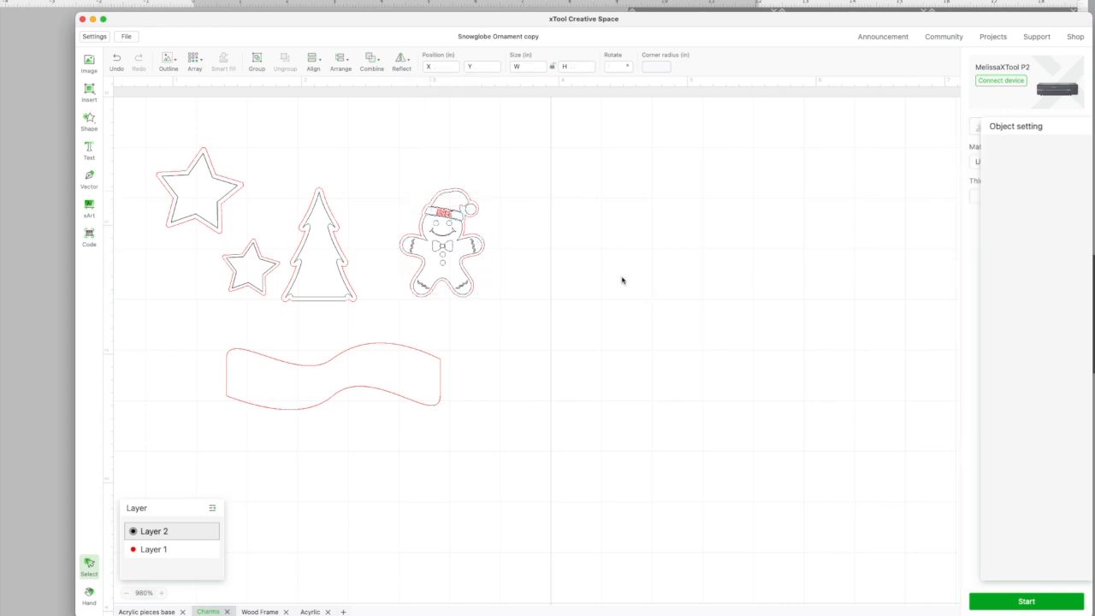
# Group the gingerbread man's eyes, mouth, bow tie, buttons and the icing lines on the arms and legs.
pyautogui.click(434, 229)
pyautogui.keyDown('shift'); pyautogui.click(447, 233); pyautogui.keyUp('shift')
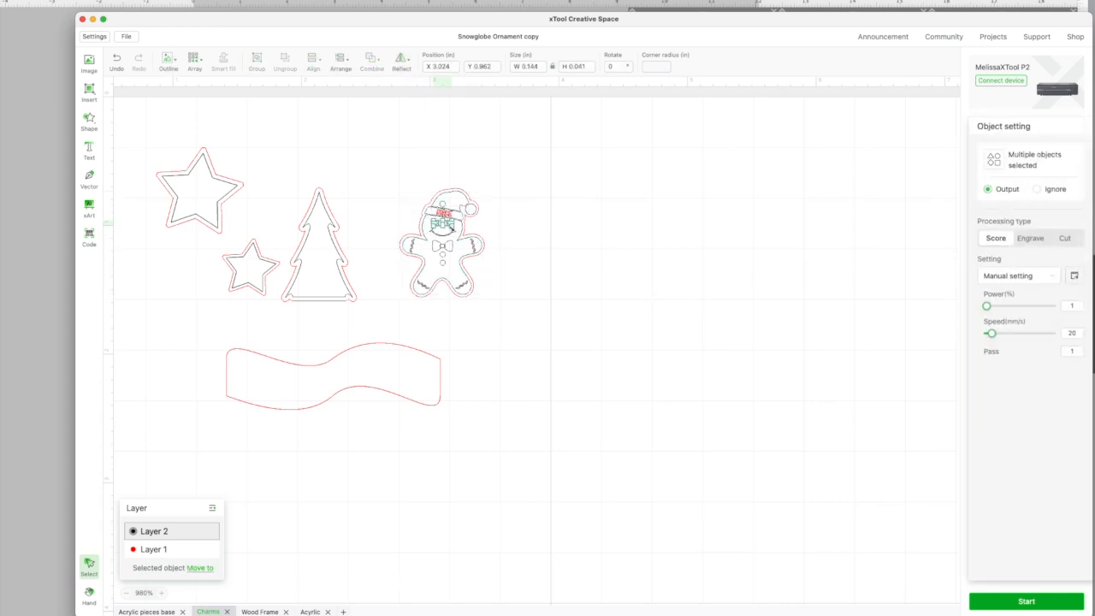
pyautogui.keyDown('shift'); pyautogui.click(440, 255); pyautogui.keyUp('shift')
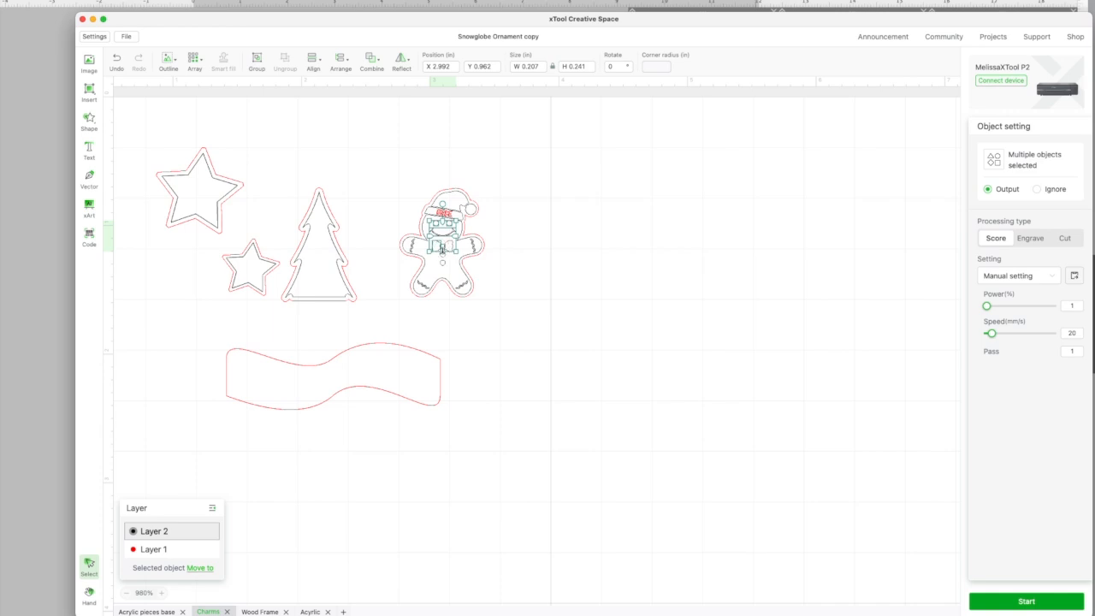
pyautogui.keyDown('shift'); pyautogui.click(472, 246); pyautogui.keyUp('shift')
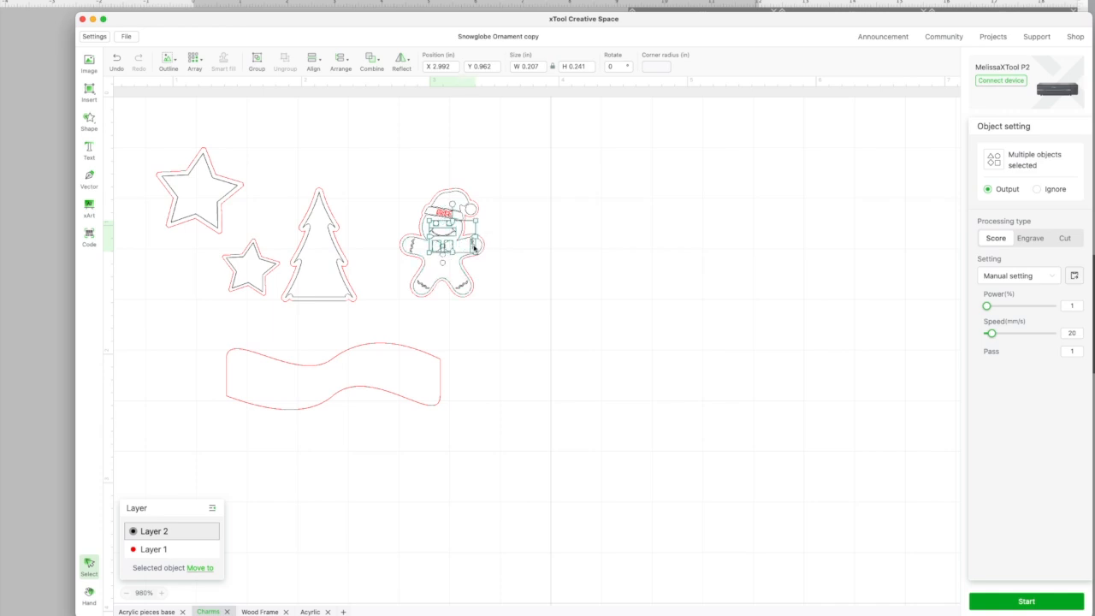
pyautogui.keyDown('shift'); pyautogui.click(467, 283); pyautogui.keyUp('shift')
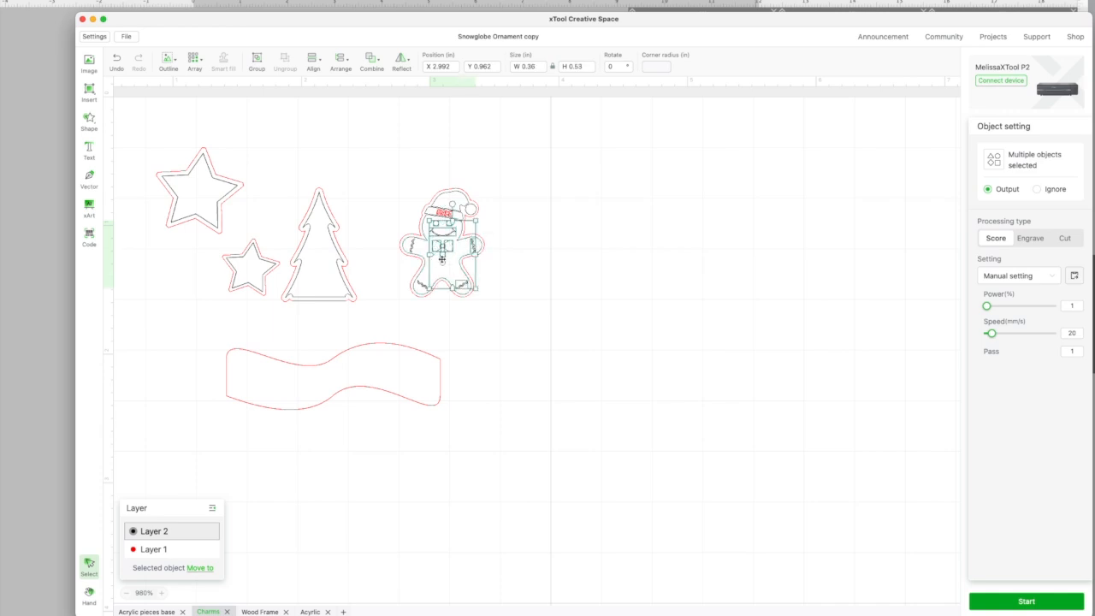
pyautogui.keyDown('shift'); pyautogui.click(423, 285); pyautogui.keyUp('shift')
pyautogui.keyDown('shift'); pyautogui.click(411, 246); pyautogui.keyUp('shift')
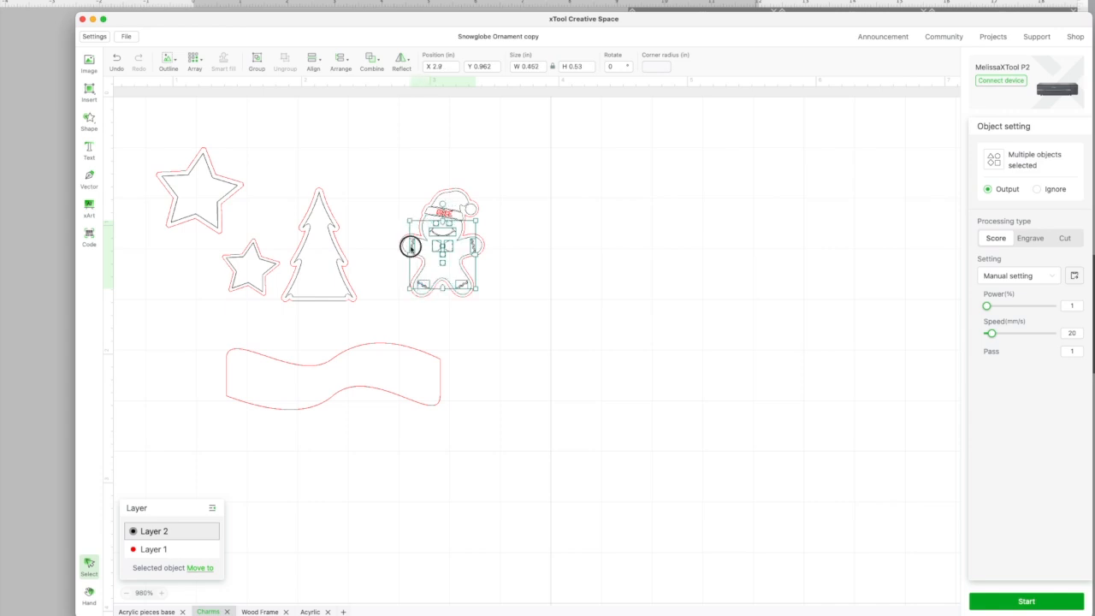
pyautogui.rightClick(414, 248)
pyautogui.click(446, 327)
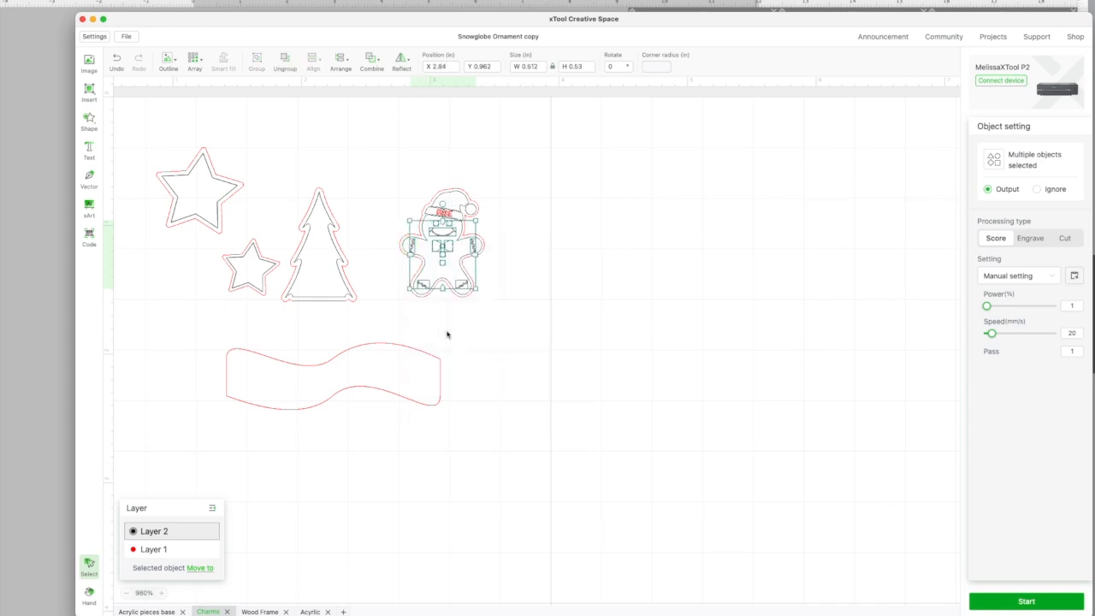
# Test-move the grouped gingerbread details, undo the move, and set the group's processing type to Engrave.
pyautogui.moveTo(445, 258); pyautogui.dragTo(557, 257)
pyautogui.press('cmd+z')
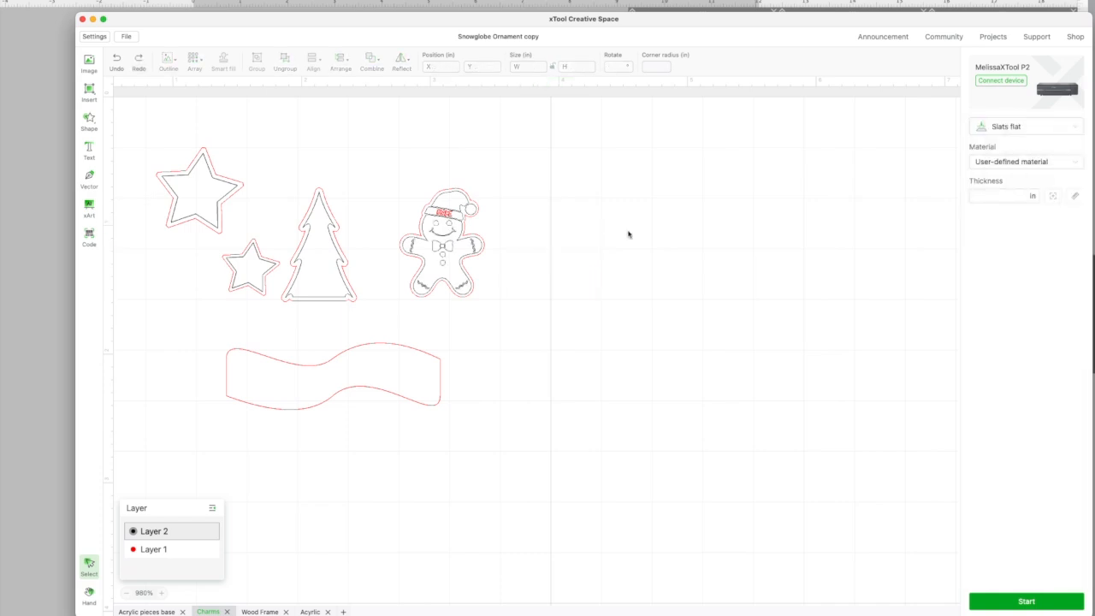
pyautogui.click(451, 247)
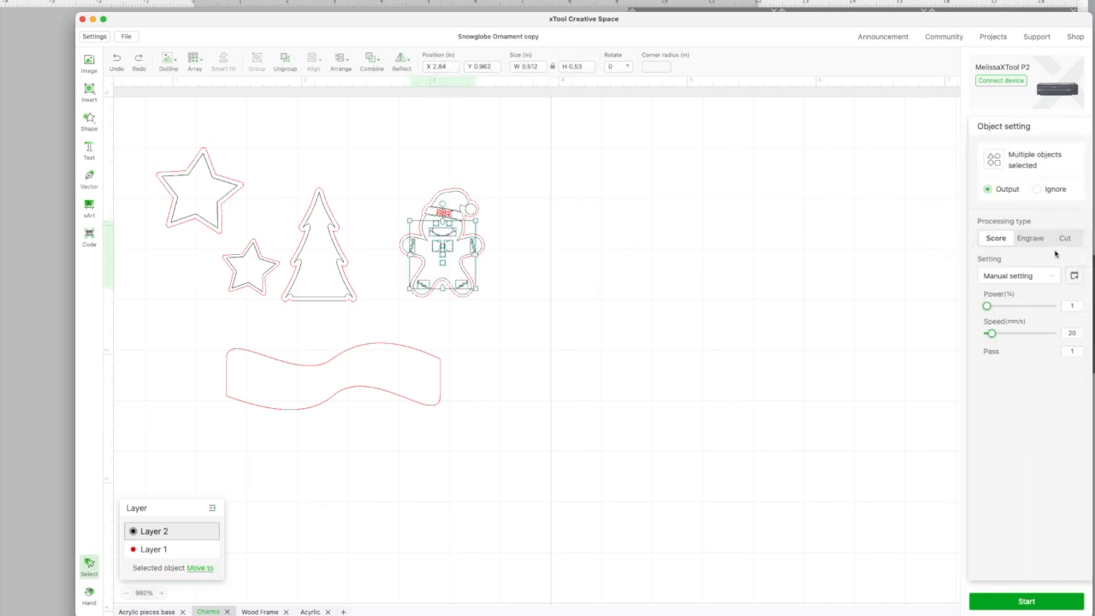
pyautogui.click(1030, 238)
pyautogui.click(584, 359)
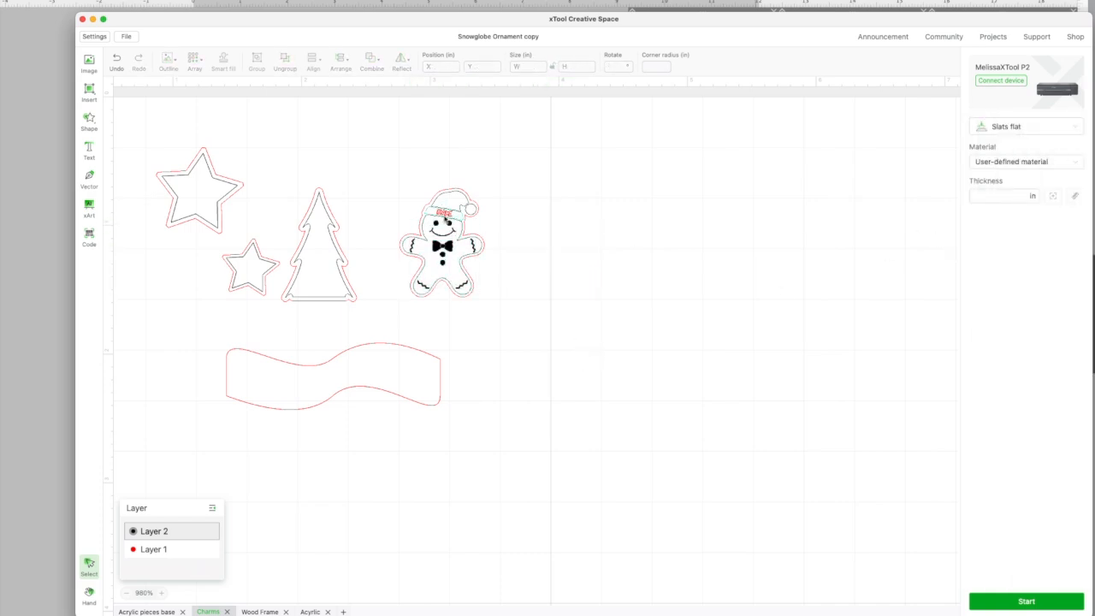
# Move the gingerbread man's outer cut outline aside onto the empty canvas to its right.
pyautogui.moveTo(416, 196); pyautogui.dragTo(489, 236)
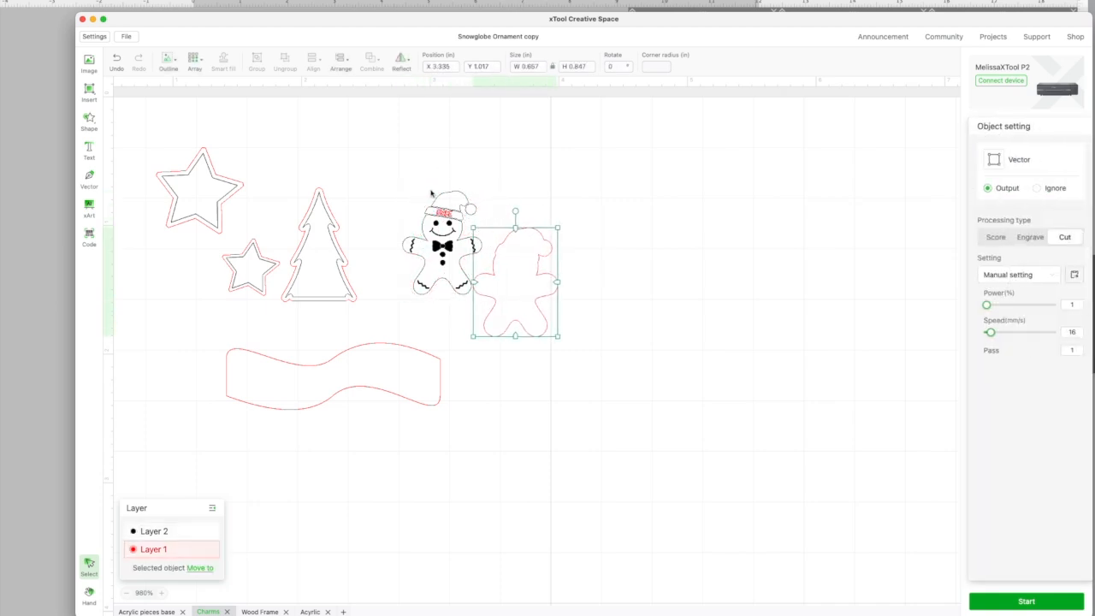
pyautogui.moveTo(411, 196); pyautogui.dragTo(597, 253)
pyautogui.click(504, 167)
# Set the gingerbread man's pom-pom and hat lettering to Engrave with the other details, leaving out the hat and body outlines.
pyautogui.moveTo(425, 179); pyautogui.dragTo(499, 237)
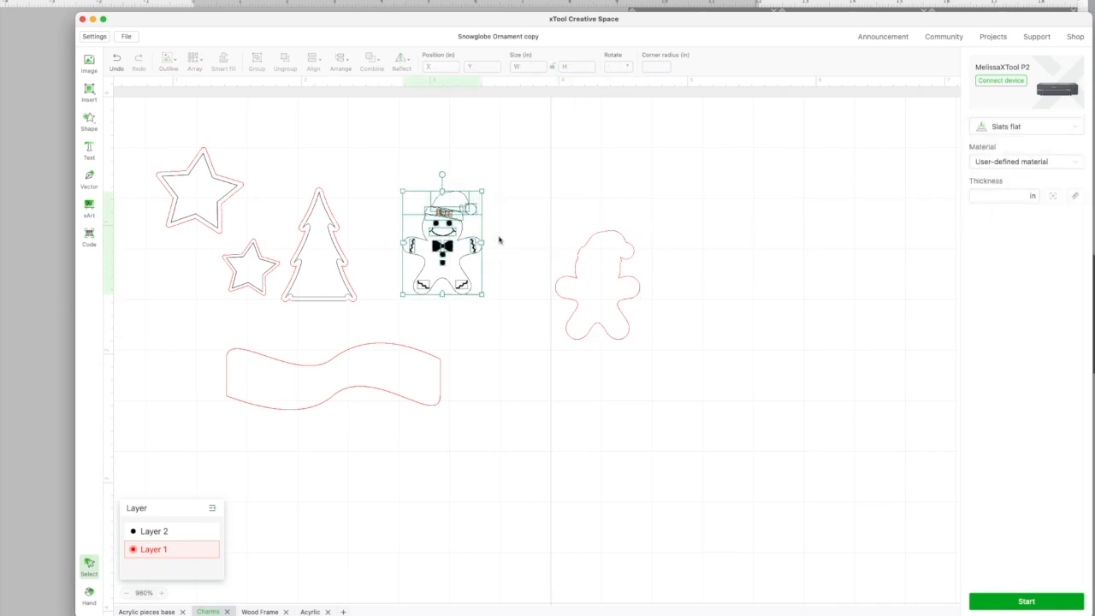
pyautogui.keyDown('shift'); pyautogui.click(442, 187); pyautogui.keyUp('shift')
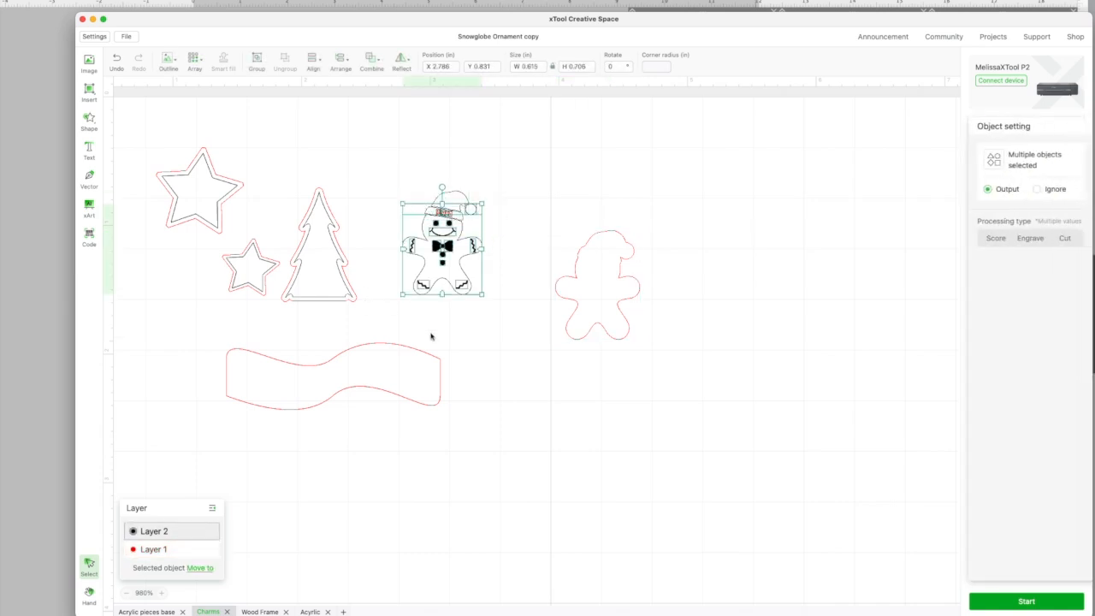
pyautogui.keyDown('shift'); pyautogui.click(436, 286); pyautogui.keyUp('shift')
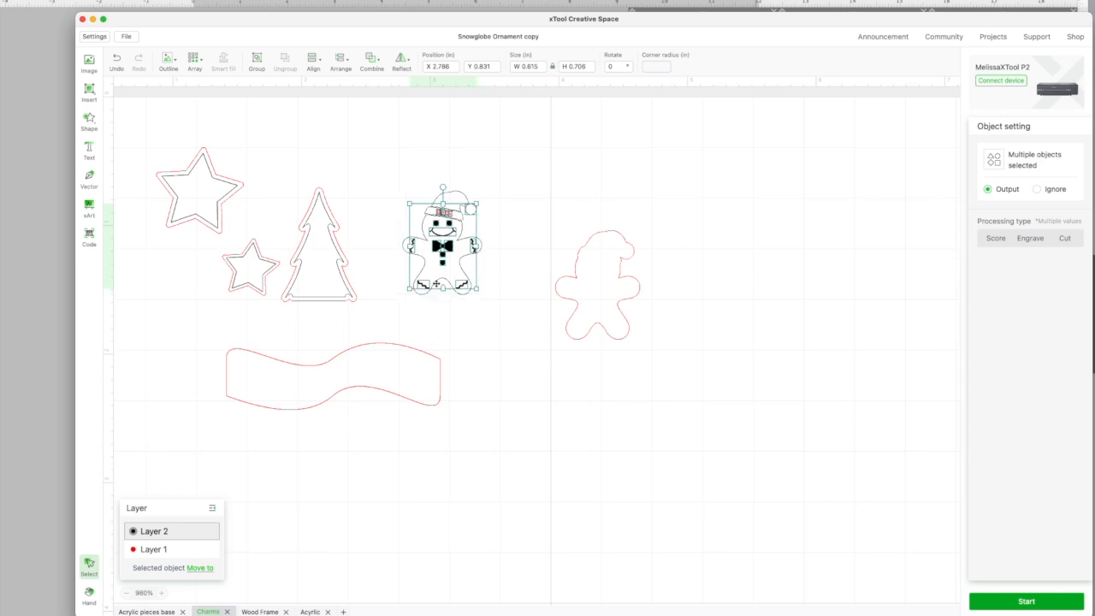
pyautogui.click(1030, 238)
pyautogui.click(908, 267)
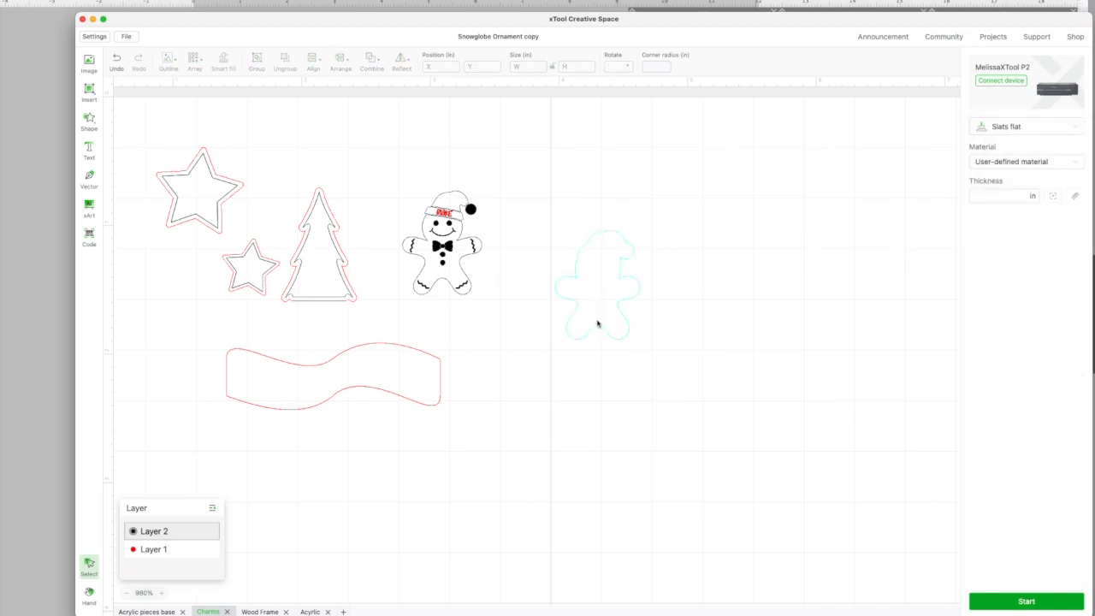
# Move the outer cut outline back around the gingerbread man, at about X 2.768, Y 0.709 in.
pyautogui.click(596, 326)
pyautogui.moveTo(590, 329); pyautogui.dragTo(445, 285)
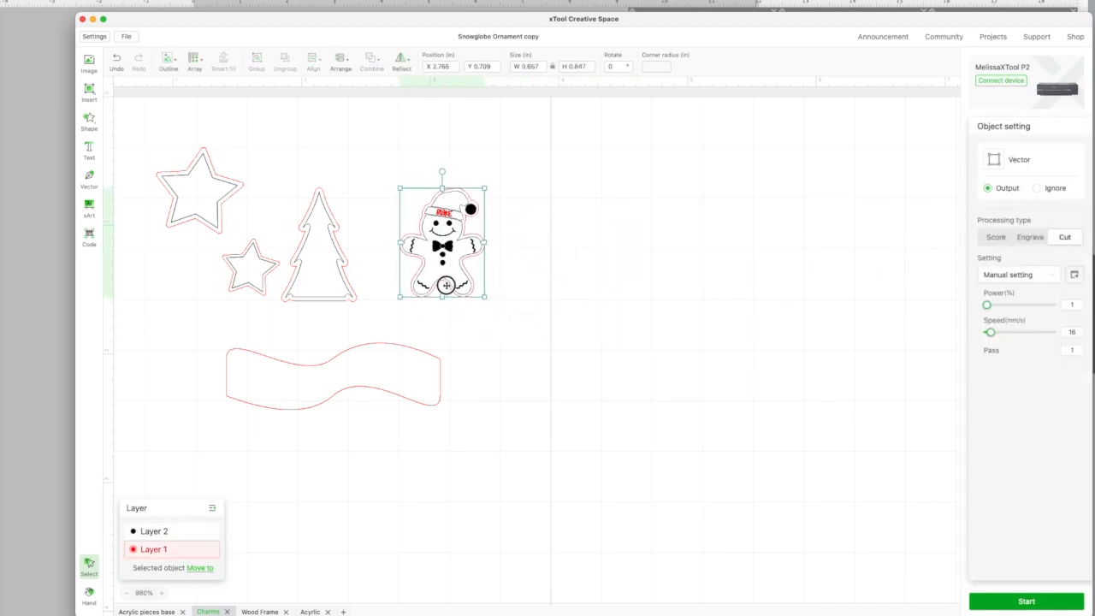
pyautogui.click(435, 334)
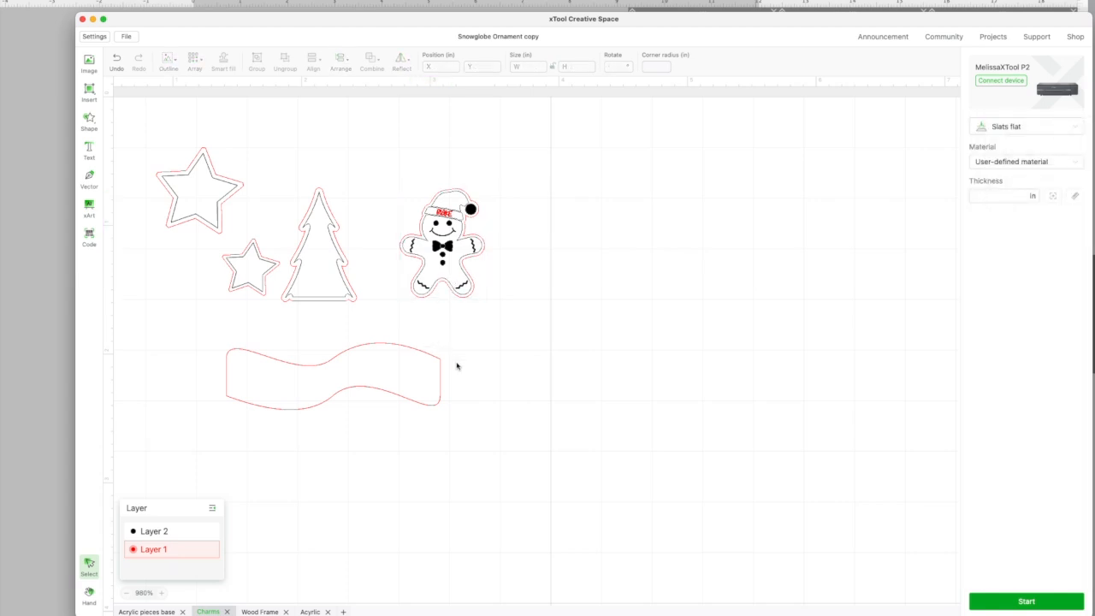
# Save the current project under its existing name.
pyautogui.click(129, 38)
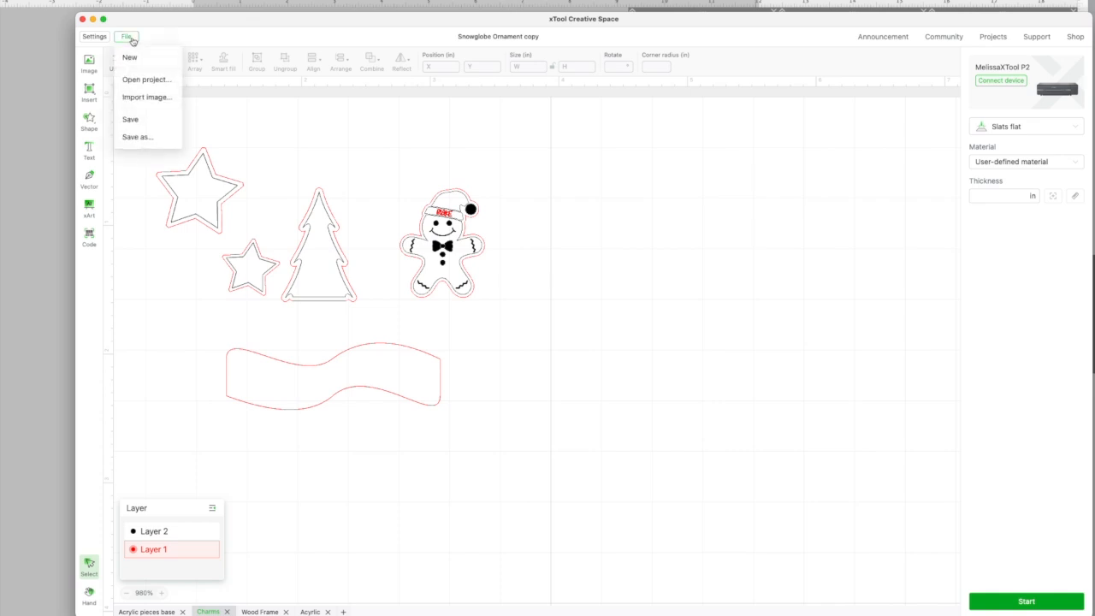
pyautogui.click(127, 40)
pyautogui.click(126, 40)
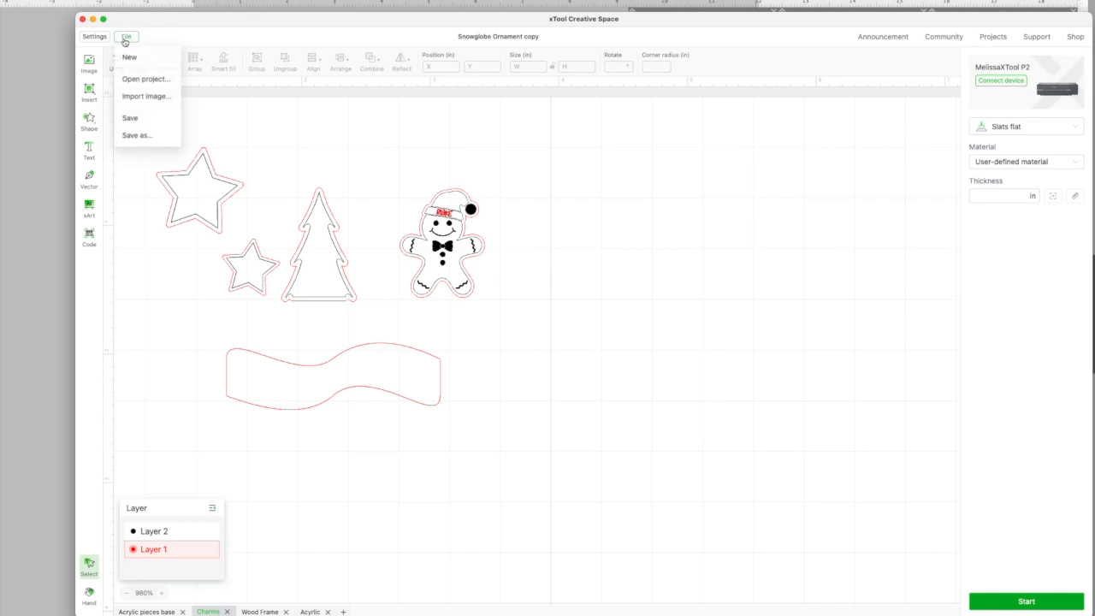
pyautogui.click(127, 121)
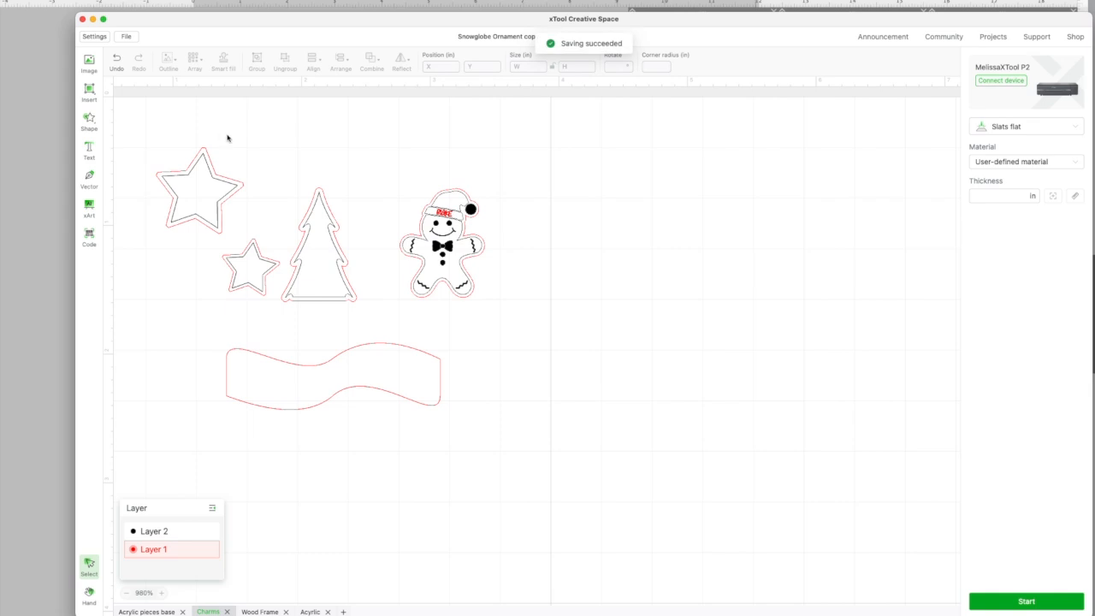
# Save a copy of the project as "Snowglobe Ornament - Full Set" in the Laser Files folder.
pyautogui.hscroll(1, 320, 255)
pyautogui.click(126, 40)
pyautogui.click(137, 137)
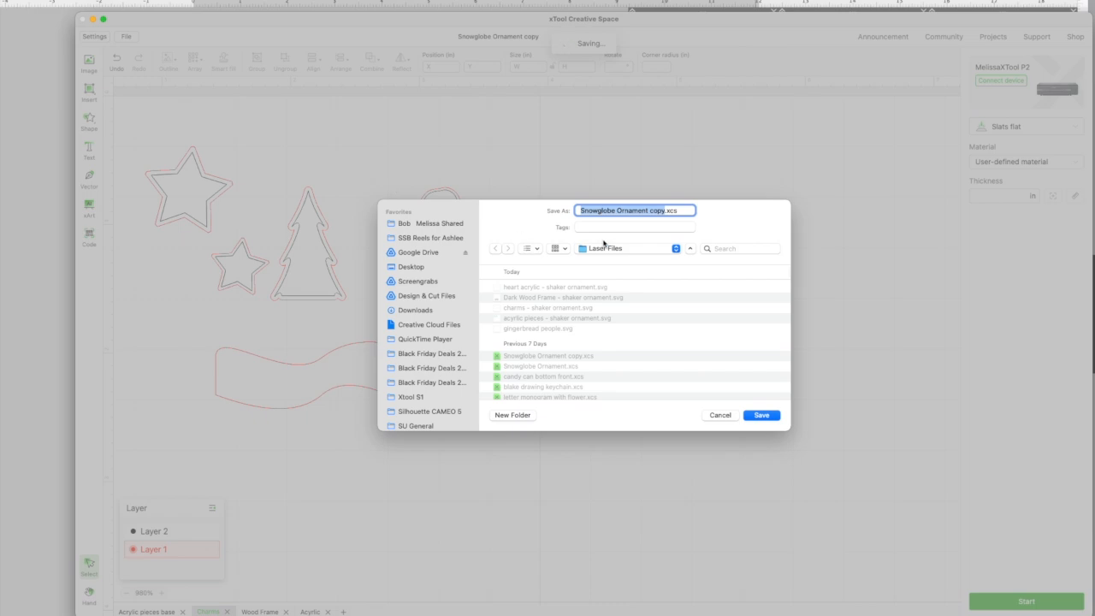
pyautogui.click(660, 211)
pyautogui.write('- Full Set')
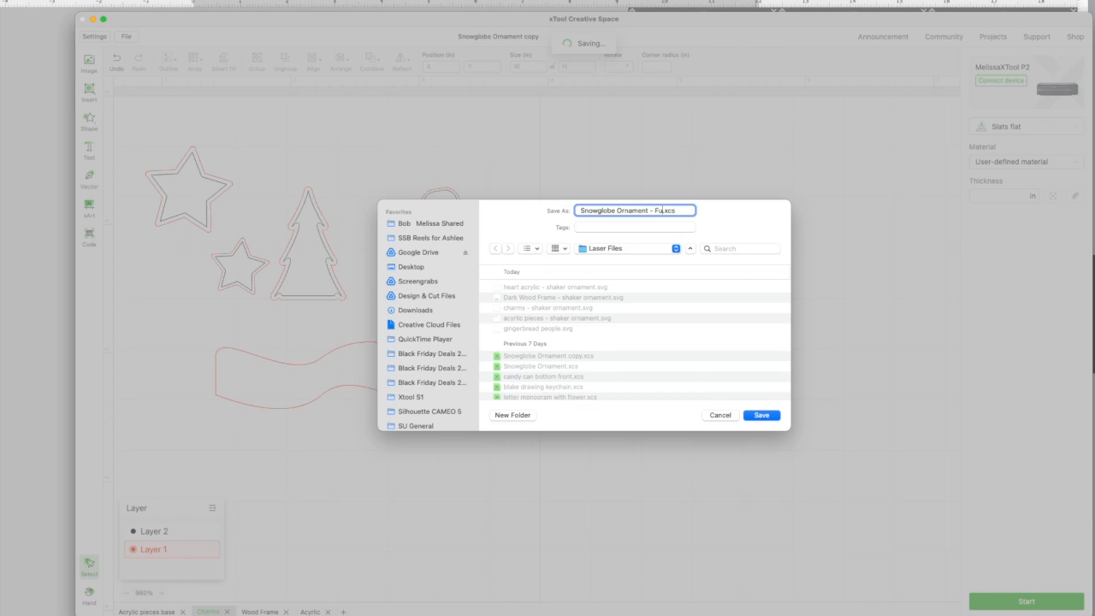
pyautogui.click(764, 416)
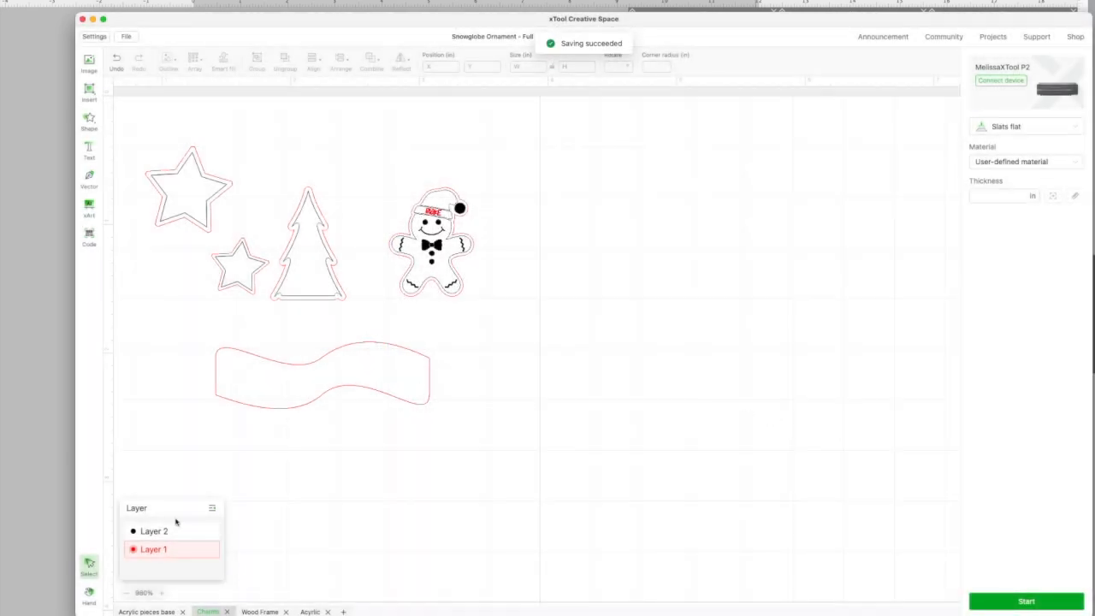
# View the Acrylic pieces base canvas, and return to the Charms canvas.
pyautogui.click(147, 612)
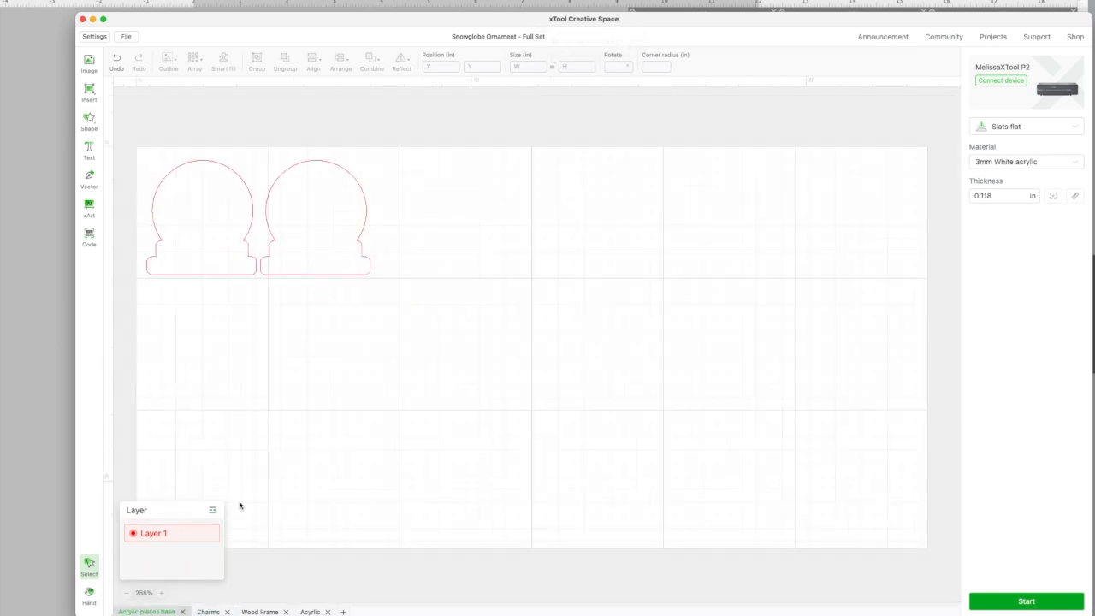
pyautogui.click(208, 612)
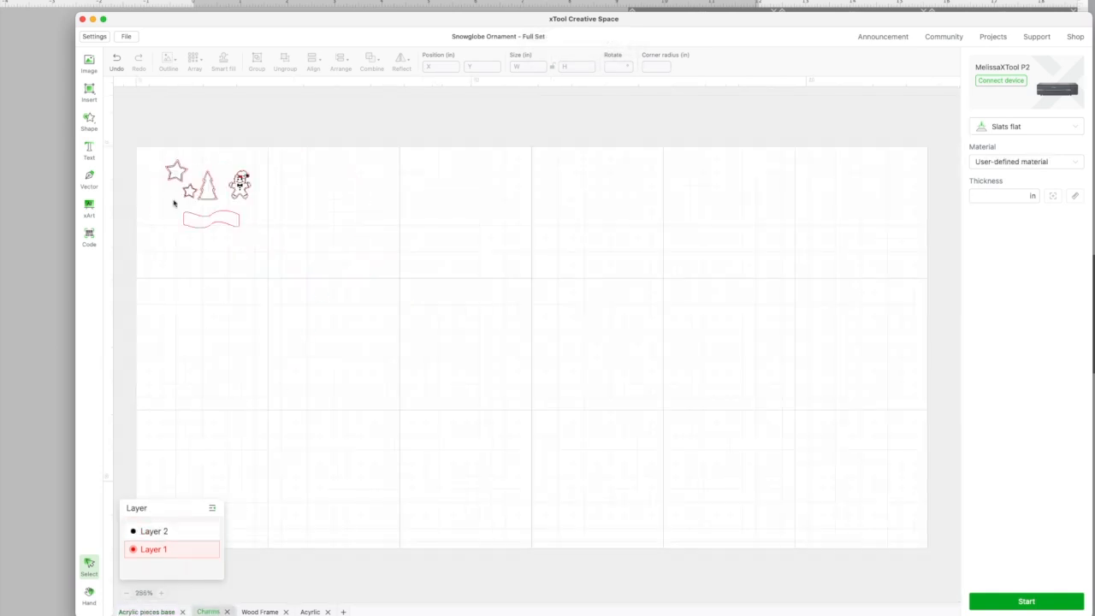